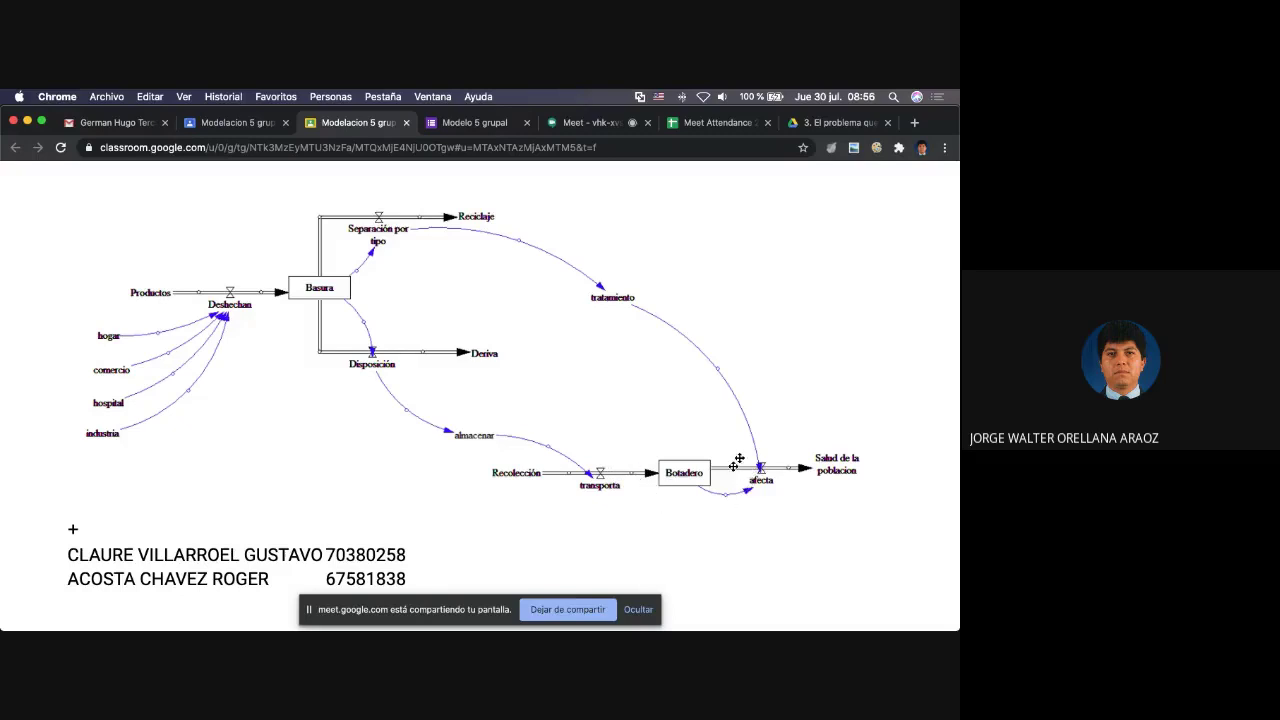
- Switch from the causal diagram to the Google Meet call and close the participants list
scroll(772, 479, "left", 1)
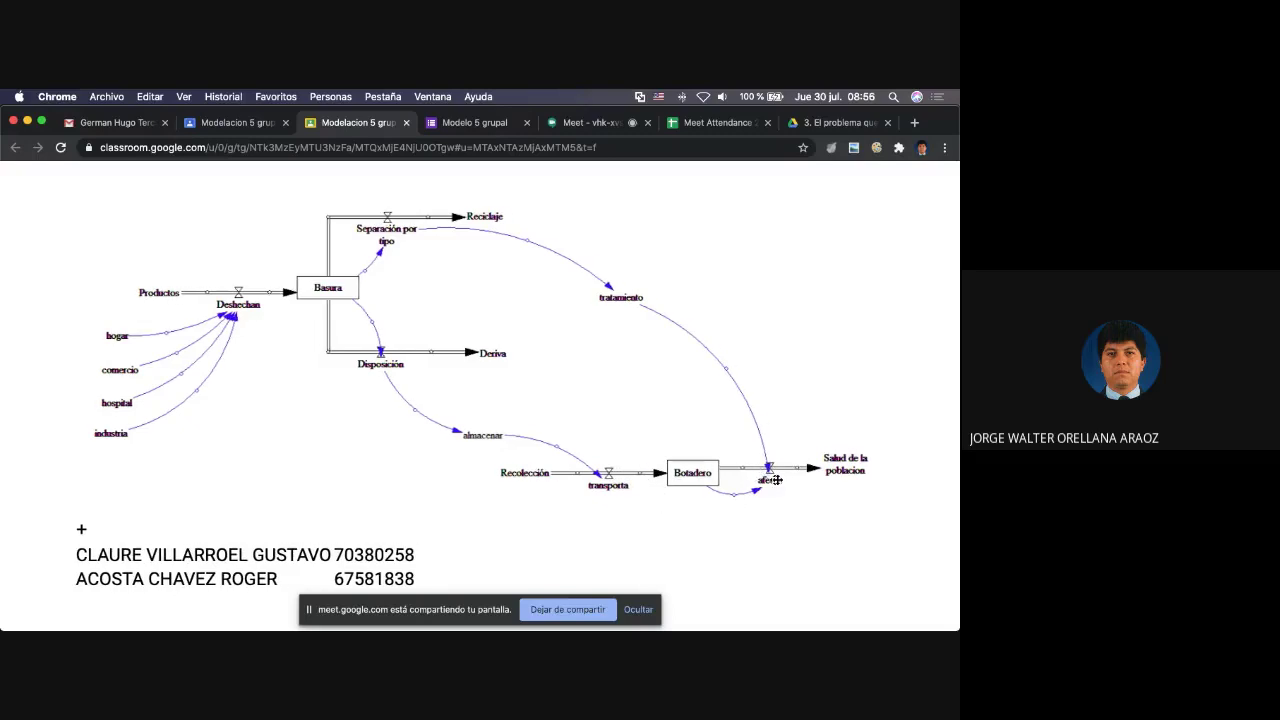
scroll(770, 480, "right", 1)
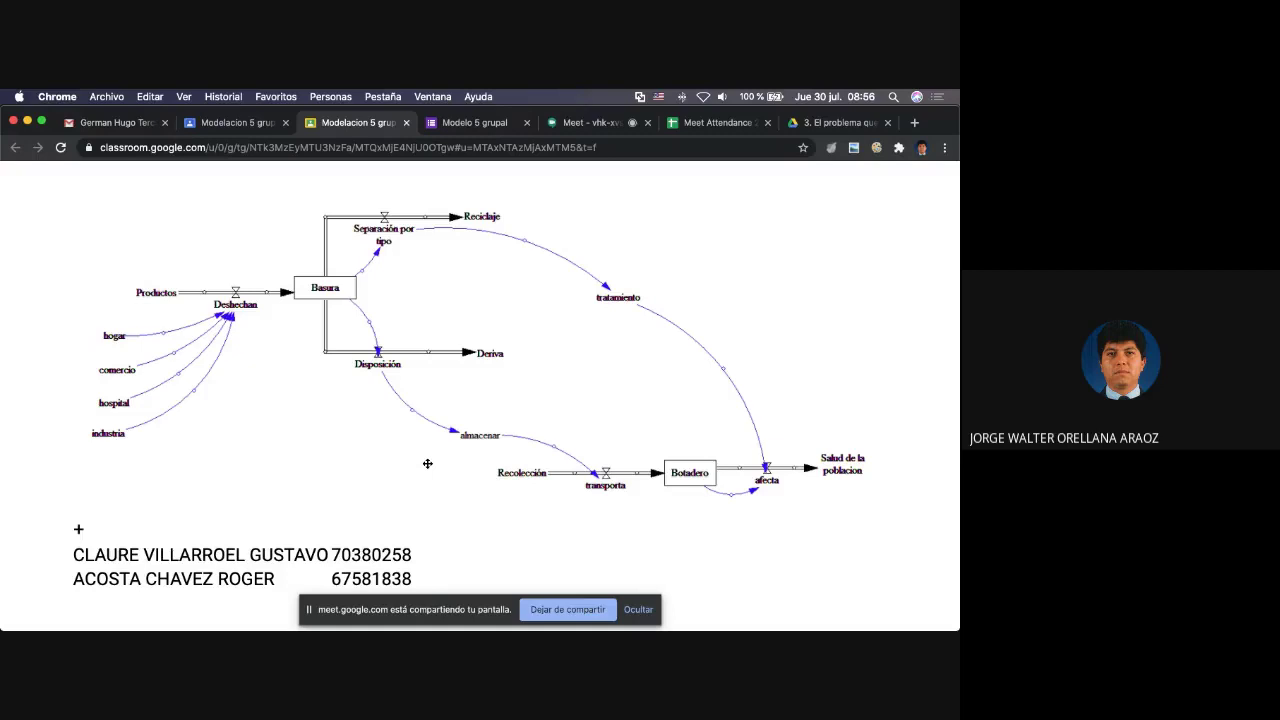
left_click(577, 124)
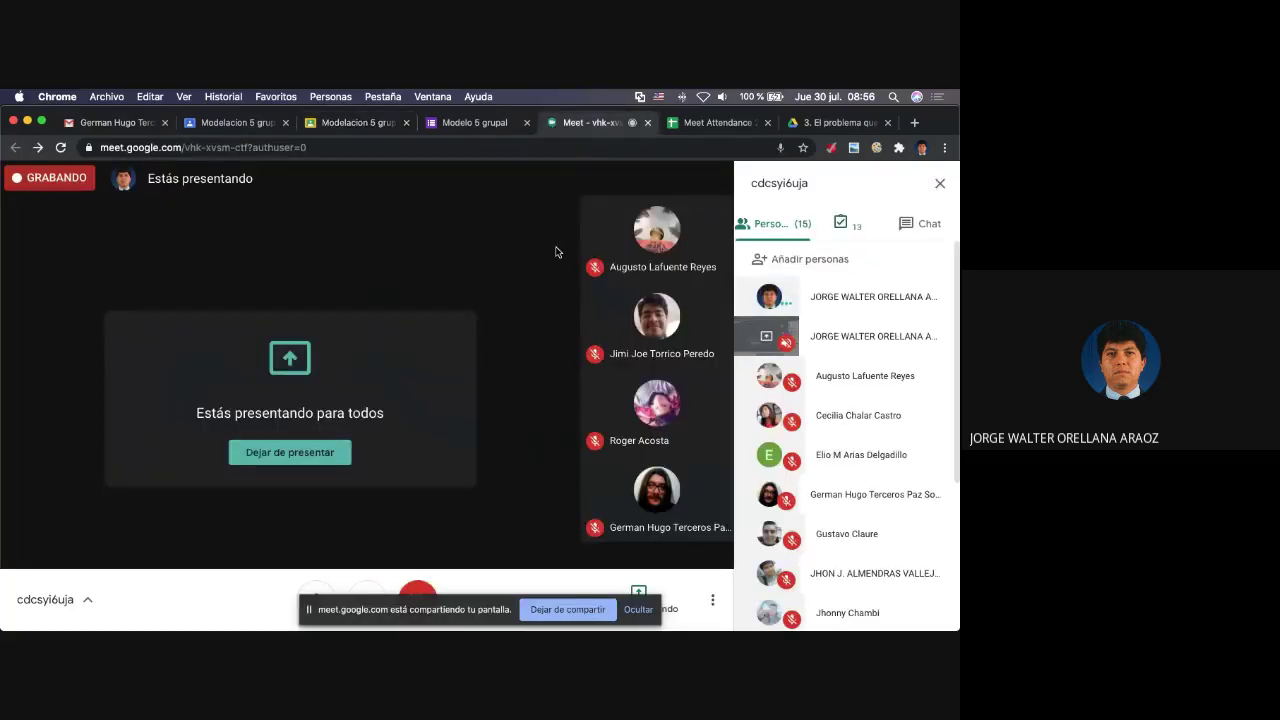
left_click(939, 183)
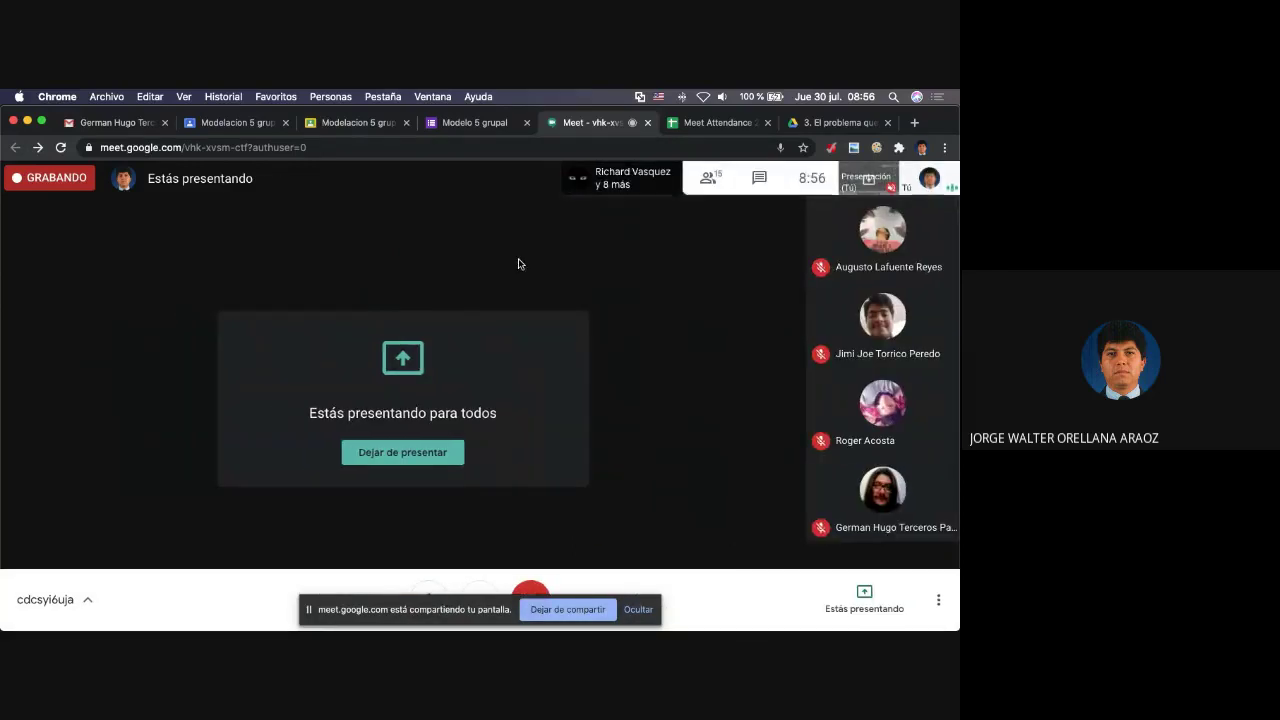
- Switch to the VMware Fusion Windows virtual machine and open the Escritorio folder in File Explorer
key("ctrl+Up")
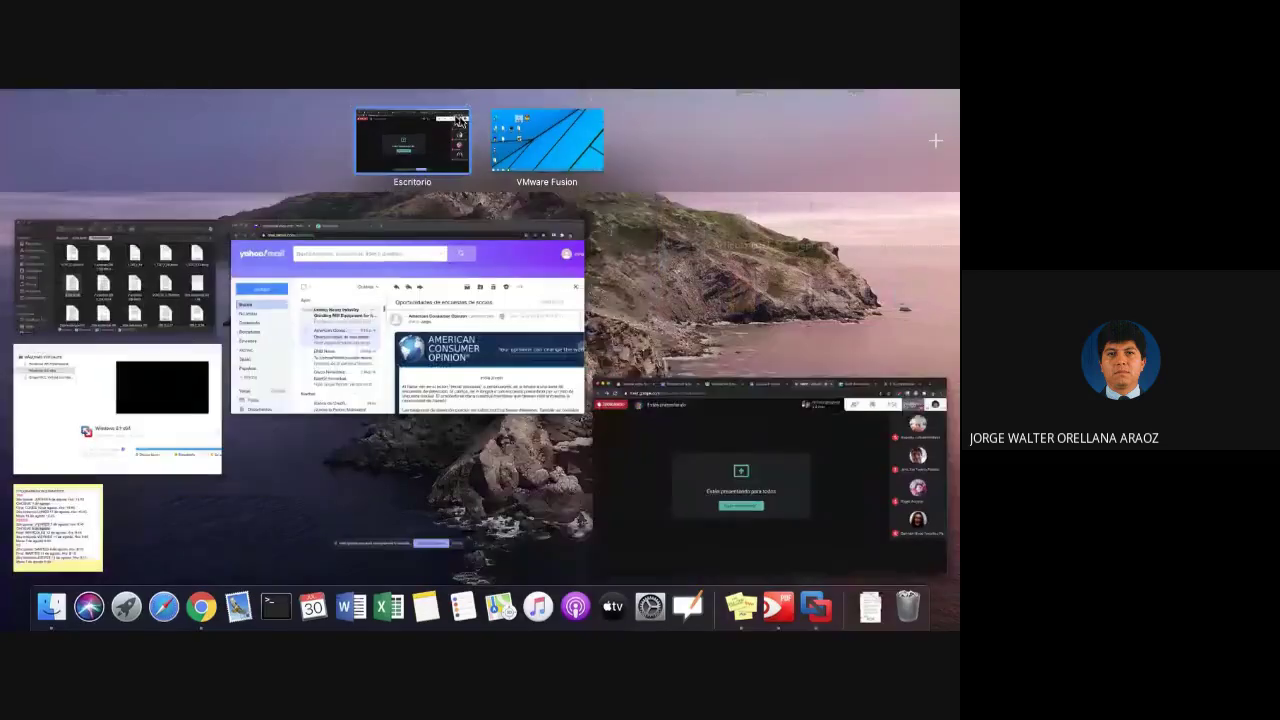
left_click(537, 145)
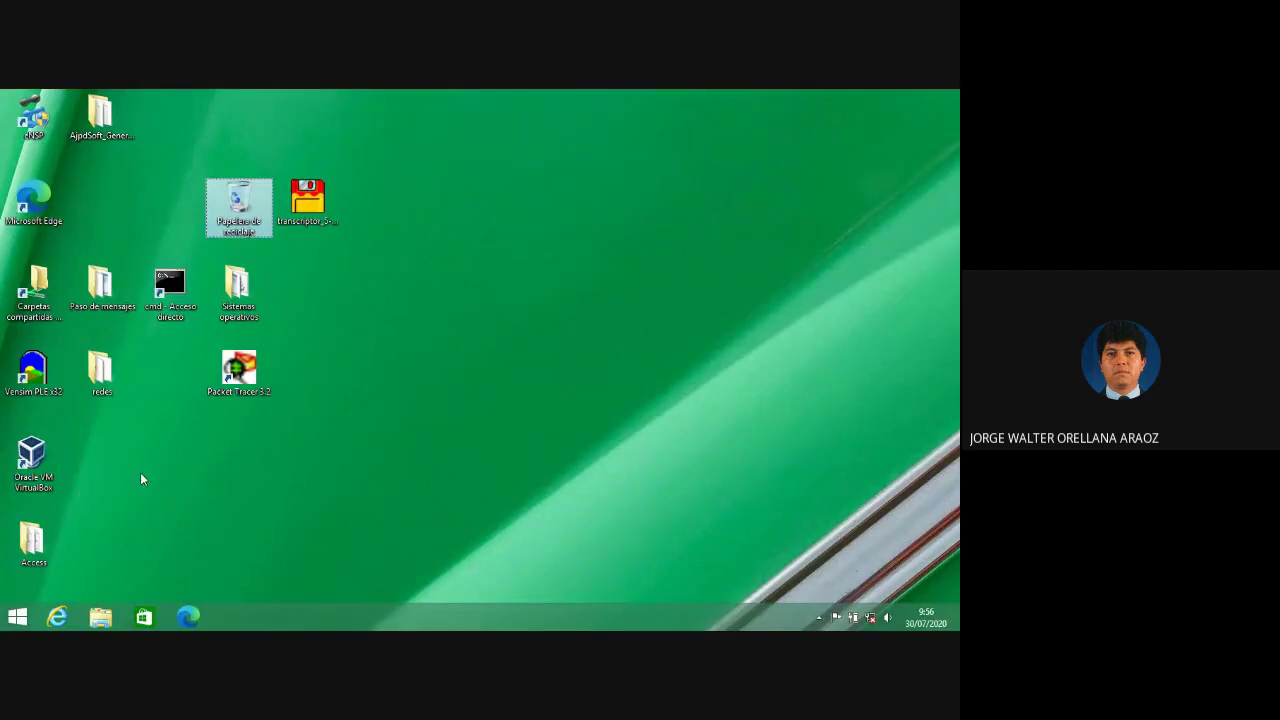
left_click(94, 600)
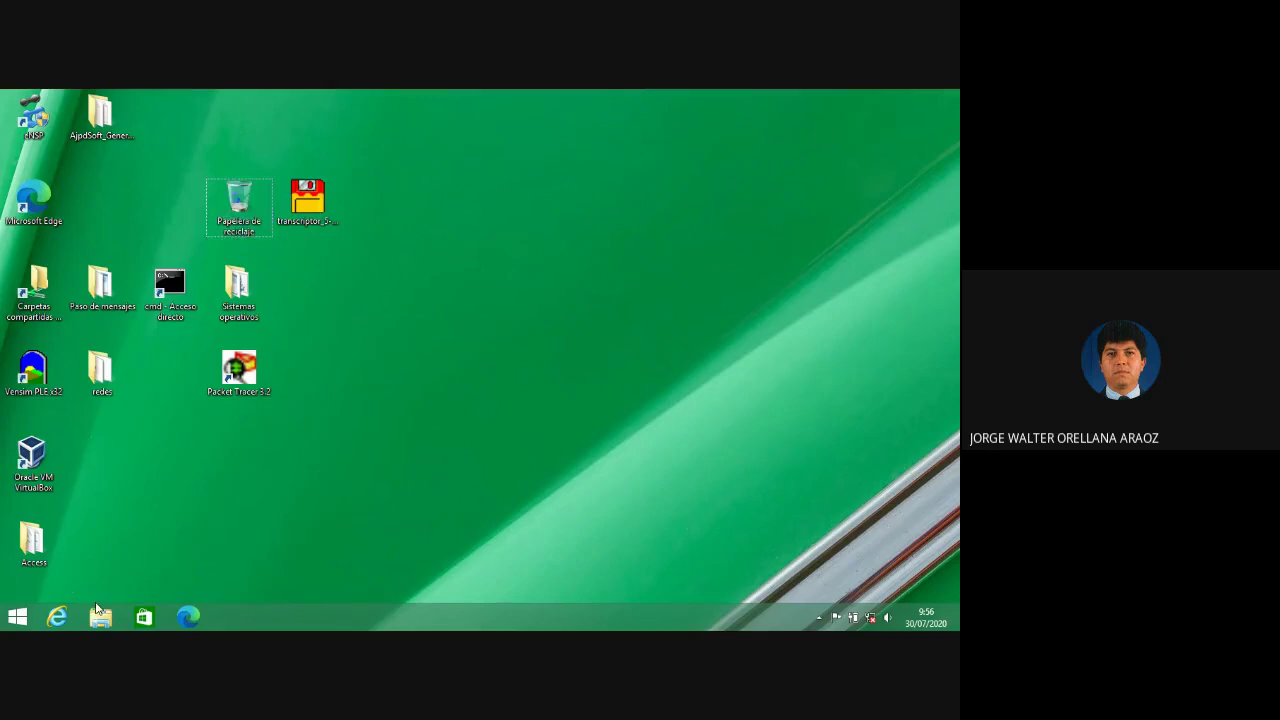
left_click(99, 614)
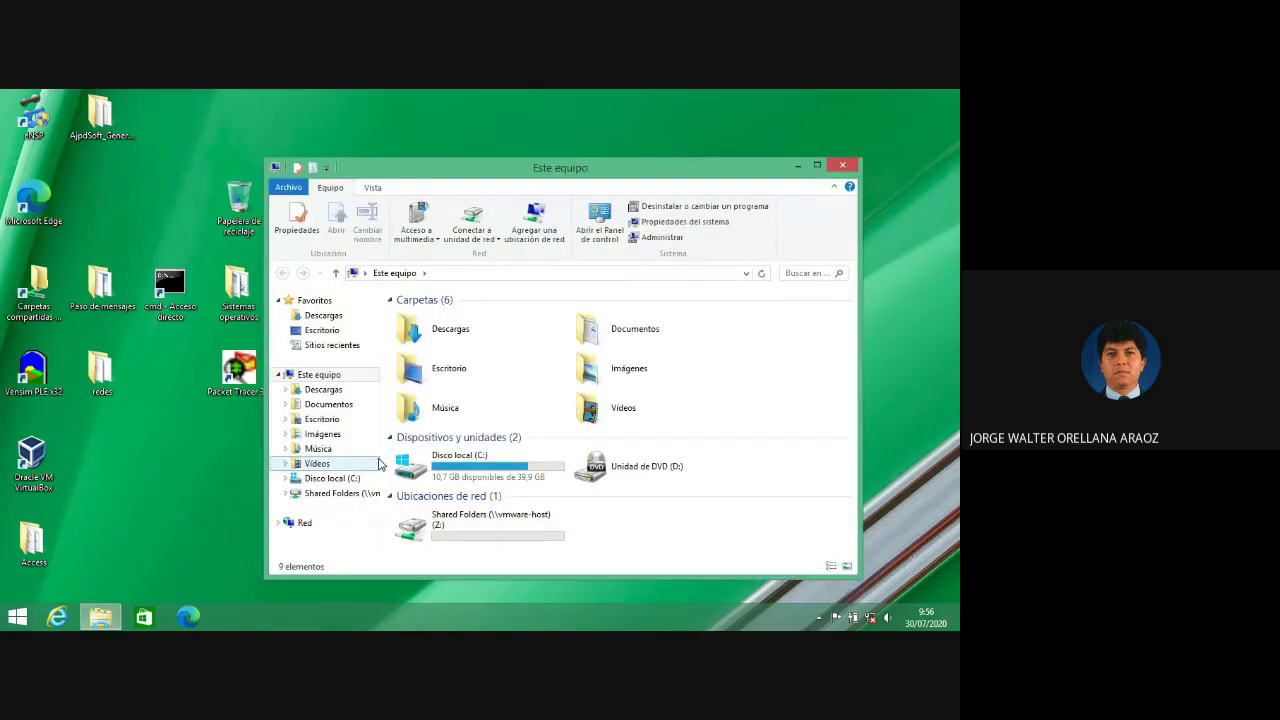
left_click(338, 420)
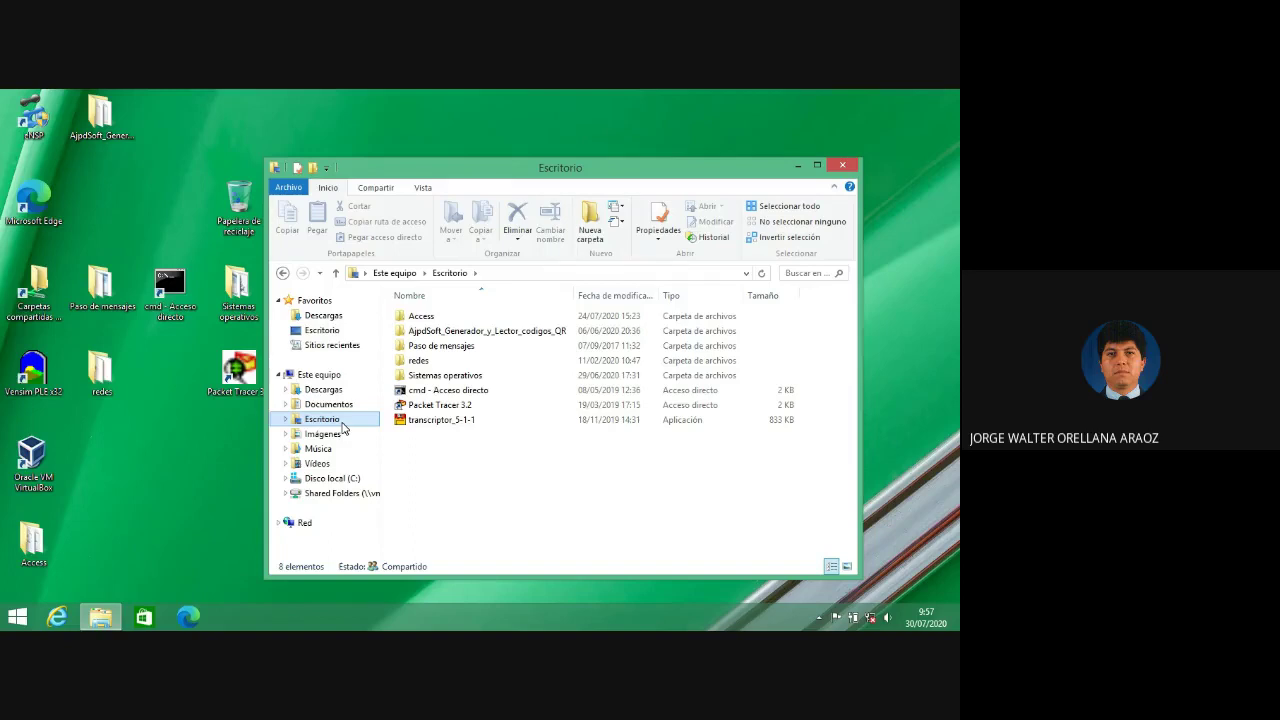
- Look through the Access, AjpdSoft_Generador_y_Lector_codigos_QR, Paso de mensajes, redes and Sistemas operativos folders on the Windows desktop
left_click_drag(468, 175, 520, 175)
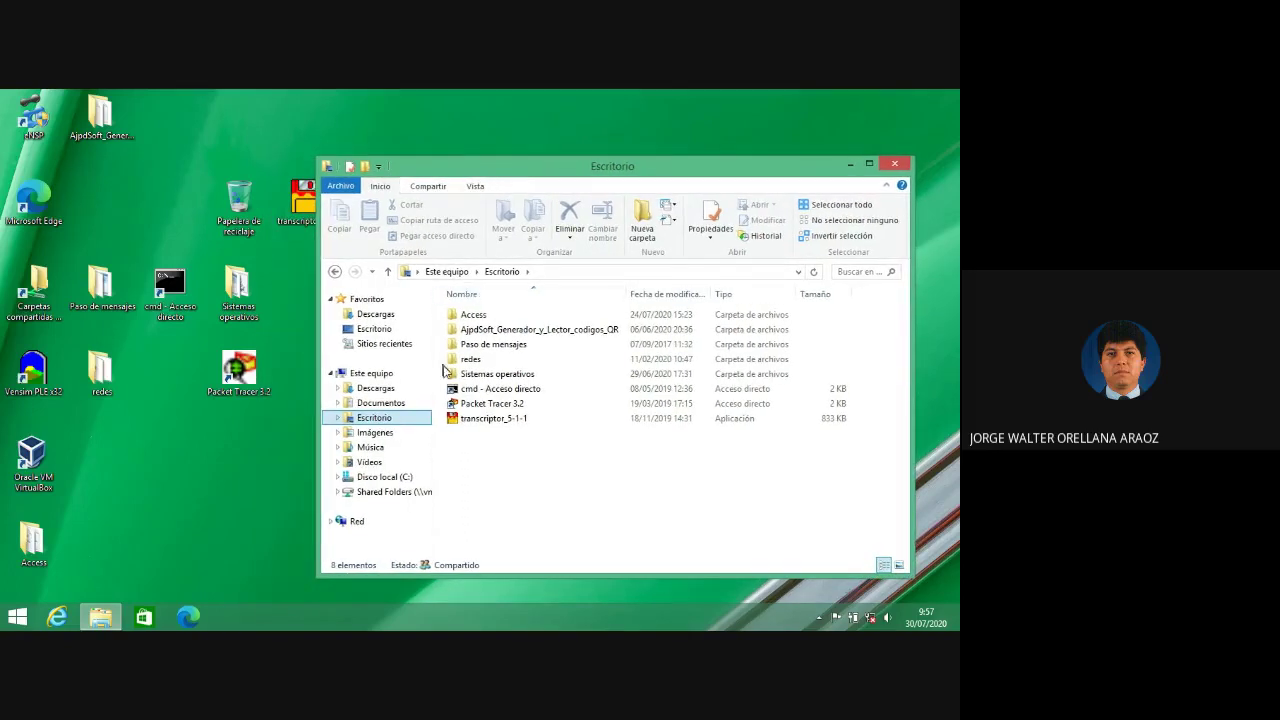
double_click(461, 318)
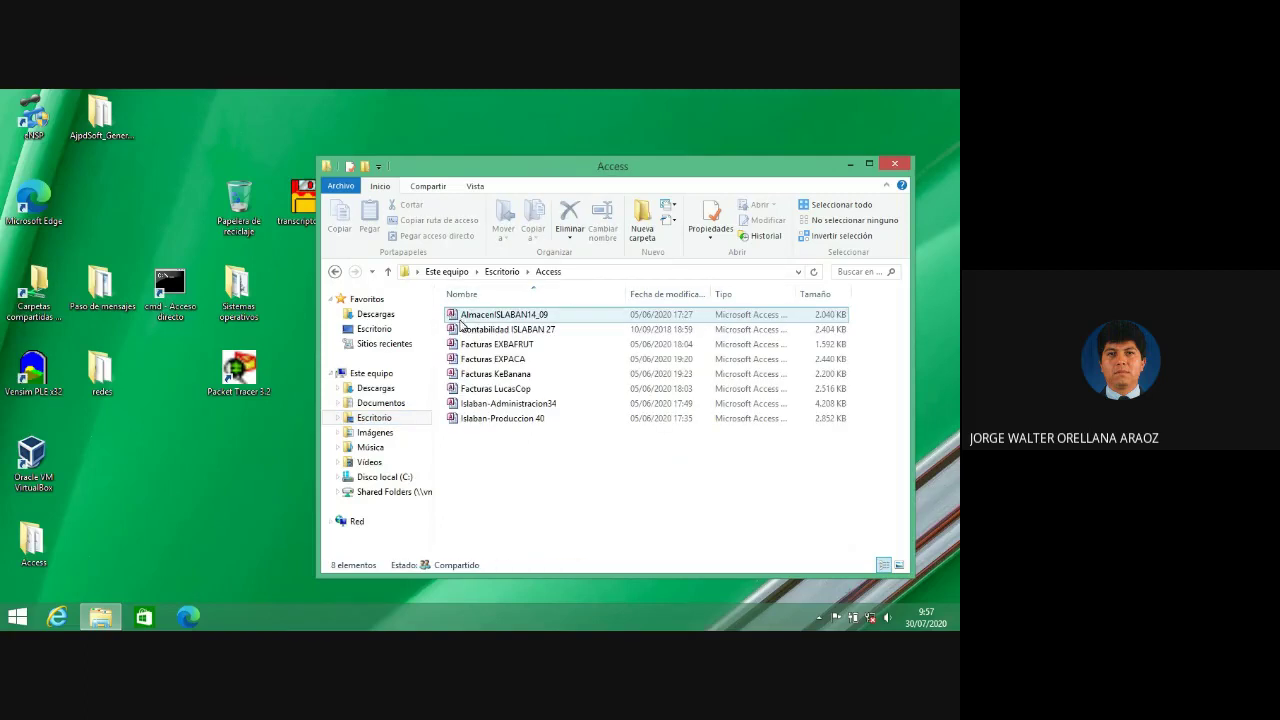
left_click(395, 417)
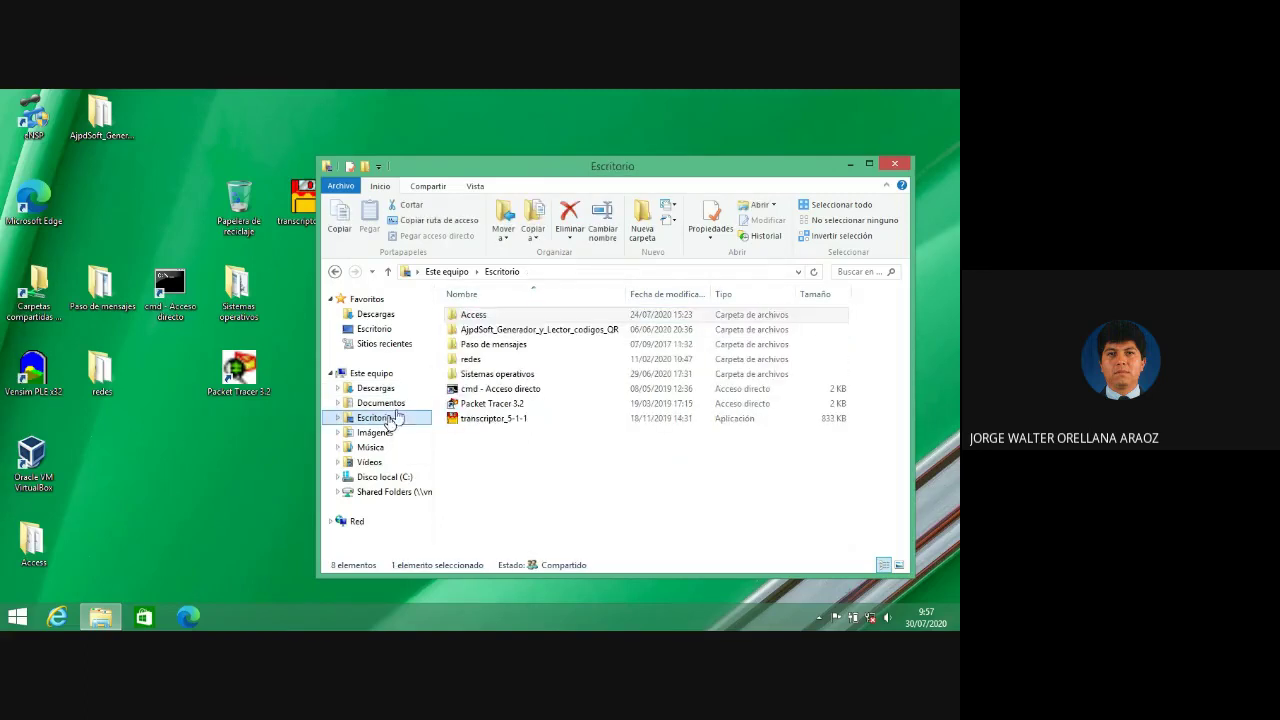
left_click(466, 343)
double_click(470, 329)
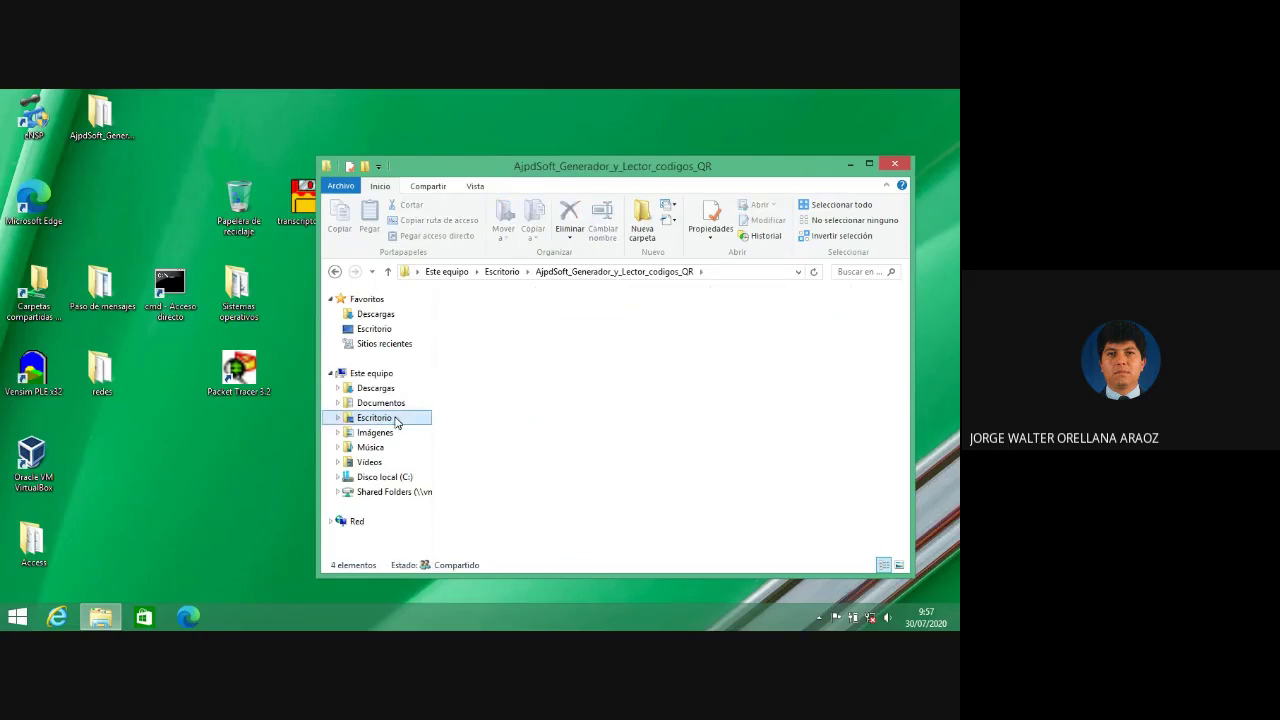
left_click(395, 418)
double_click(488, 344)
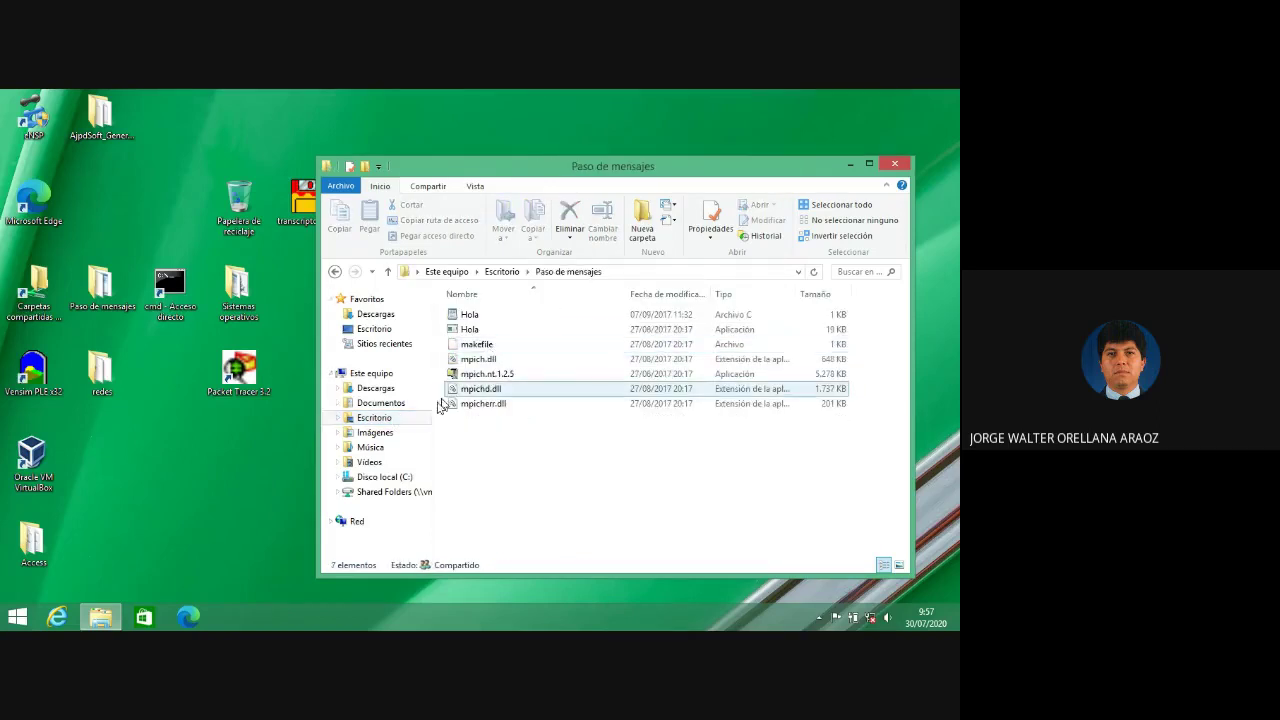
left_click(397, 418)
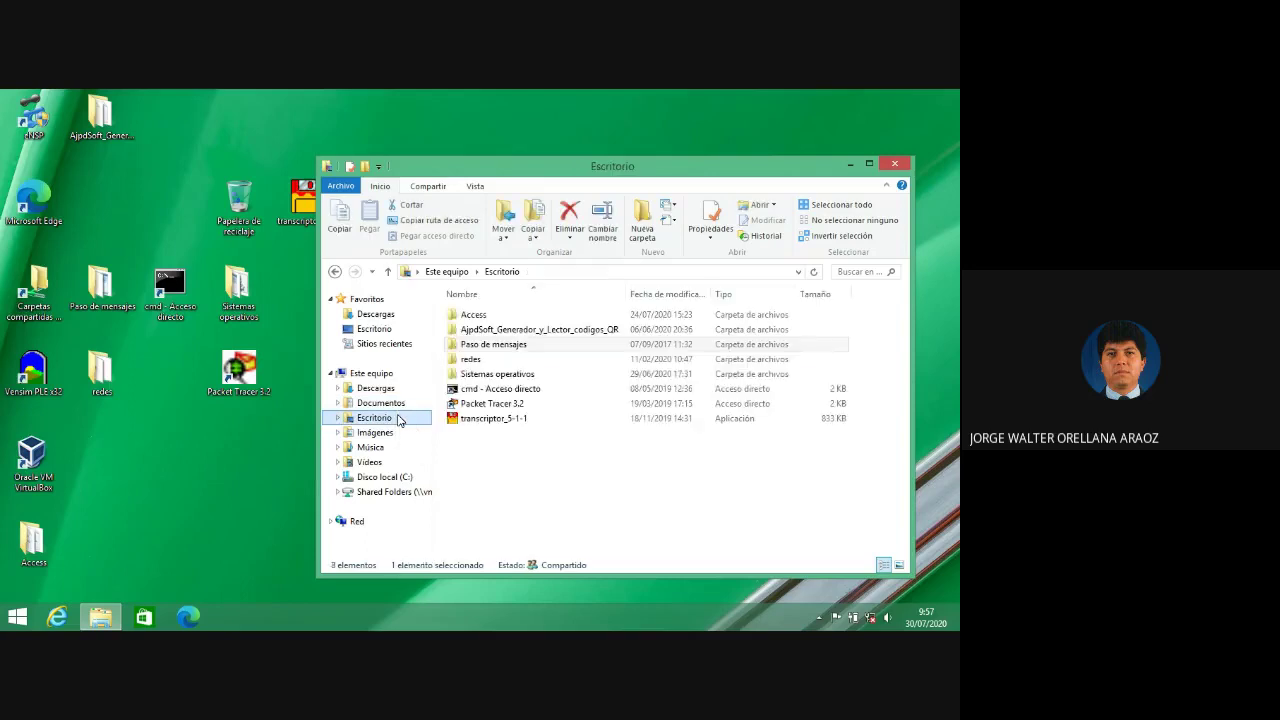
double_click(466, 360)
left_click(410, 416)
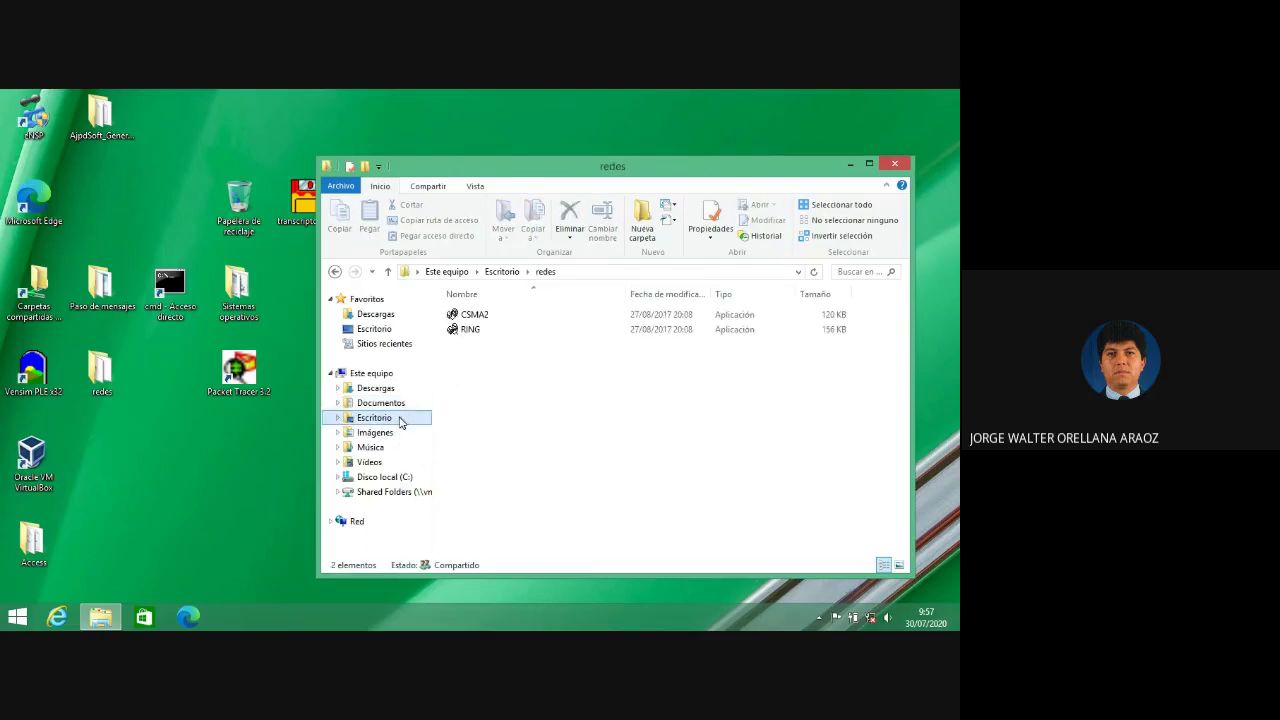
left_click(463, 373)
double_click(463, 374)
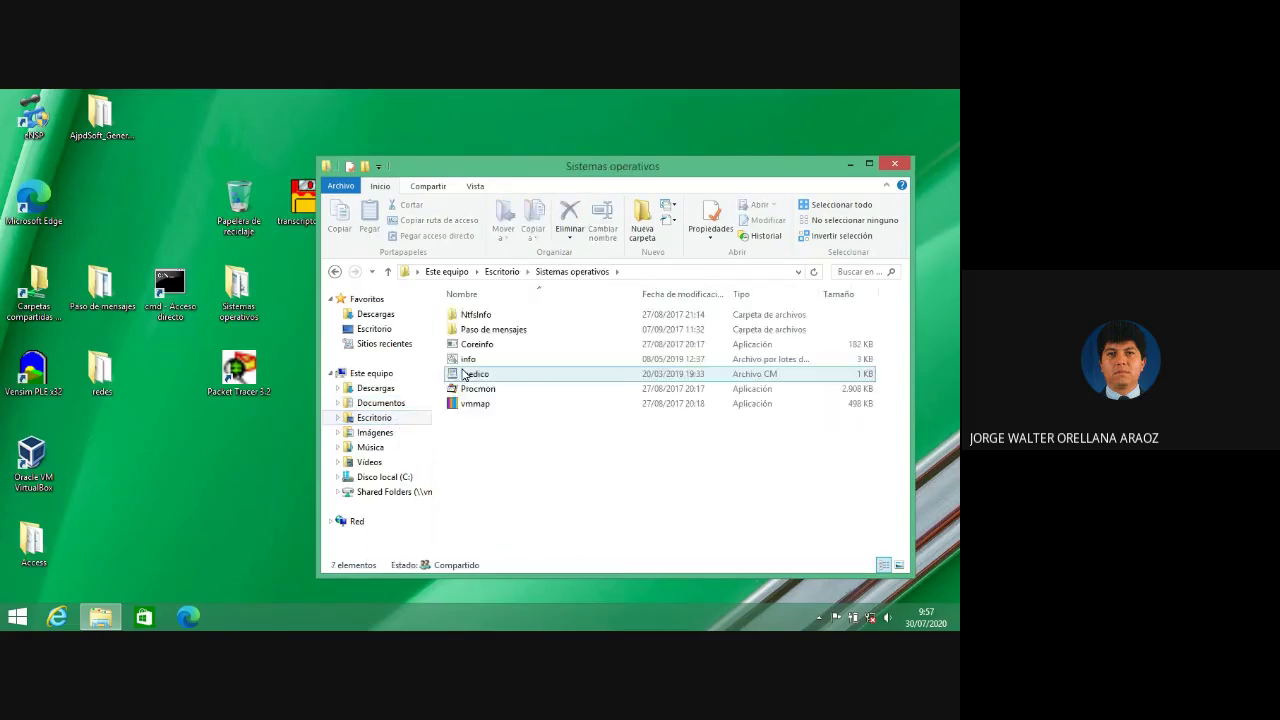
left_click(420, 417)
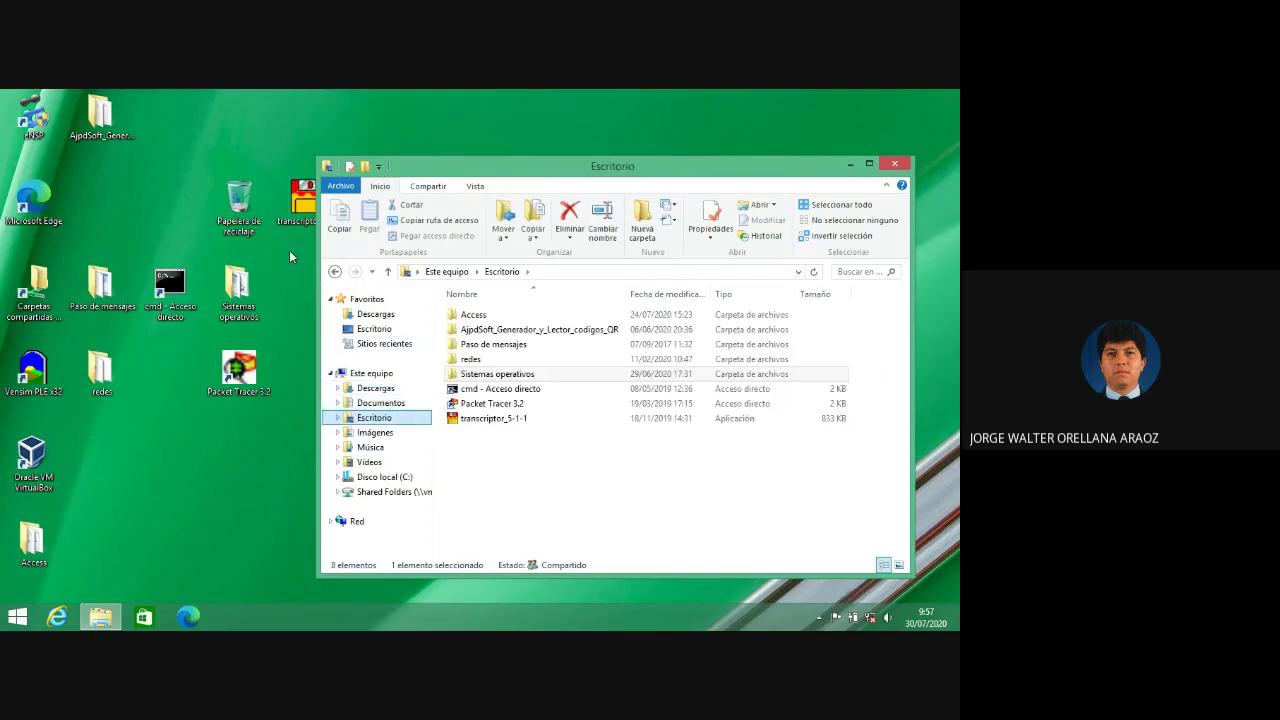
- Switch to Finder on the Mac and open the modelos folder inside Dinamica de Sistemas, under Materias on the Datos drive
key("super+Tab")
key("super+Tab")
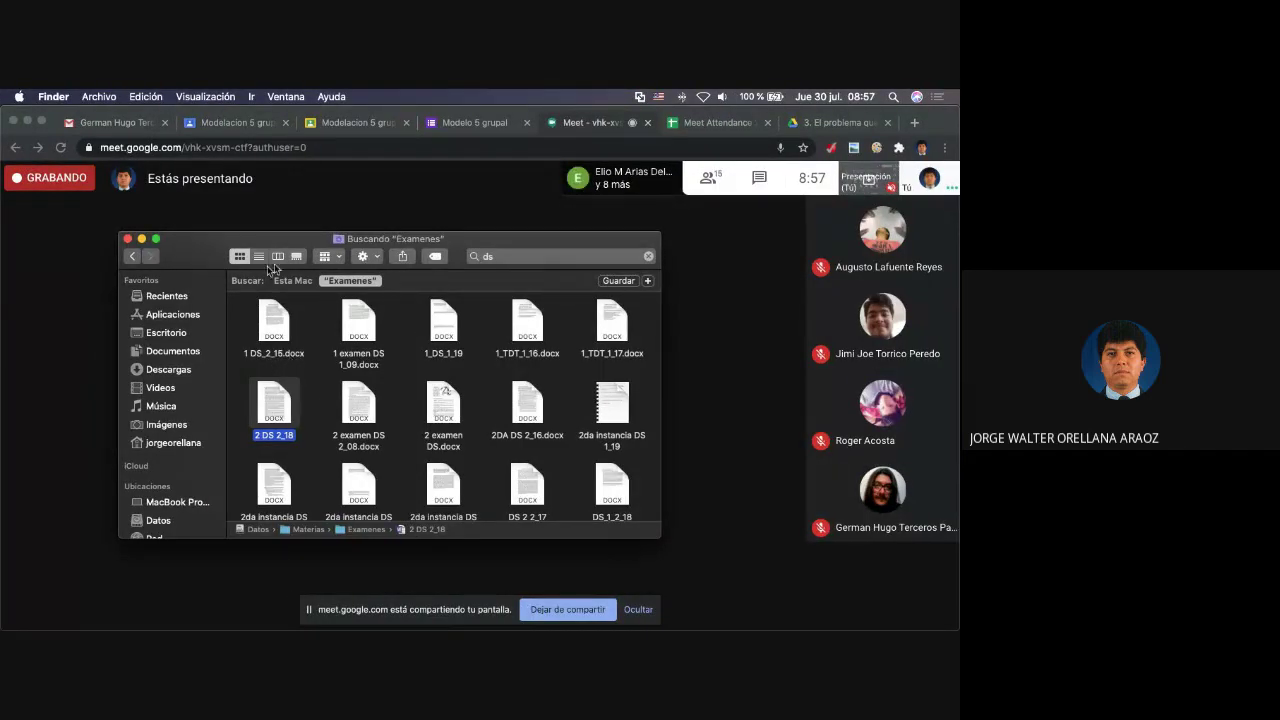
left_click(161, 520)
double_click(440, 405)
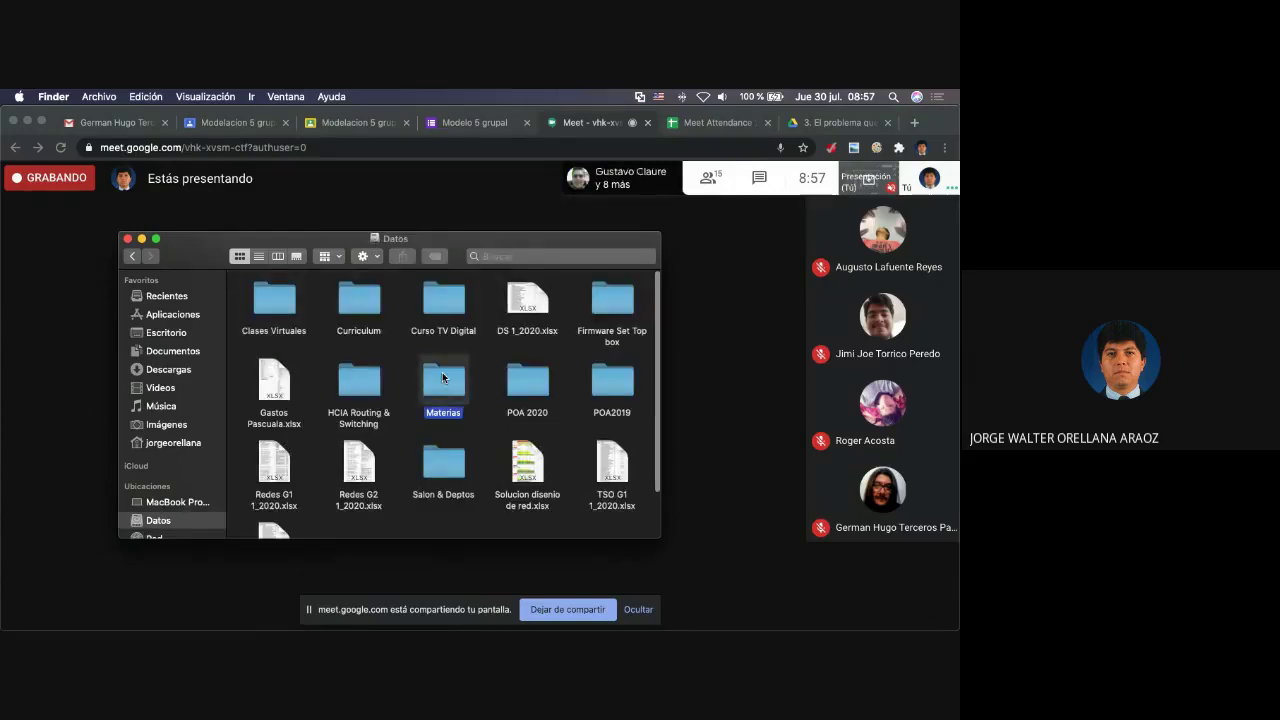
double_click(372, 302)
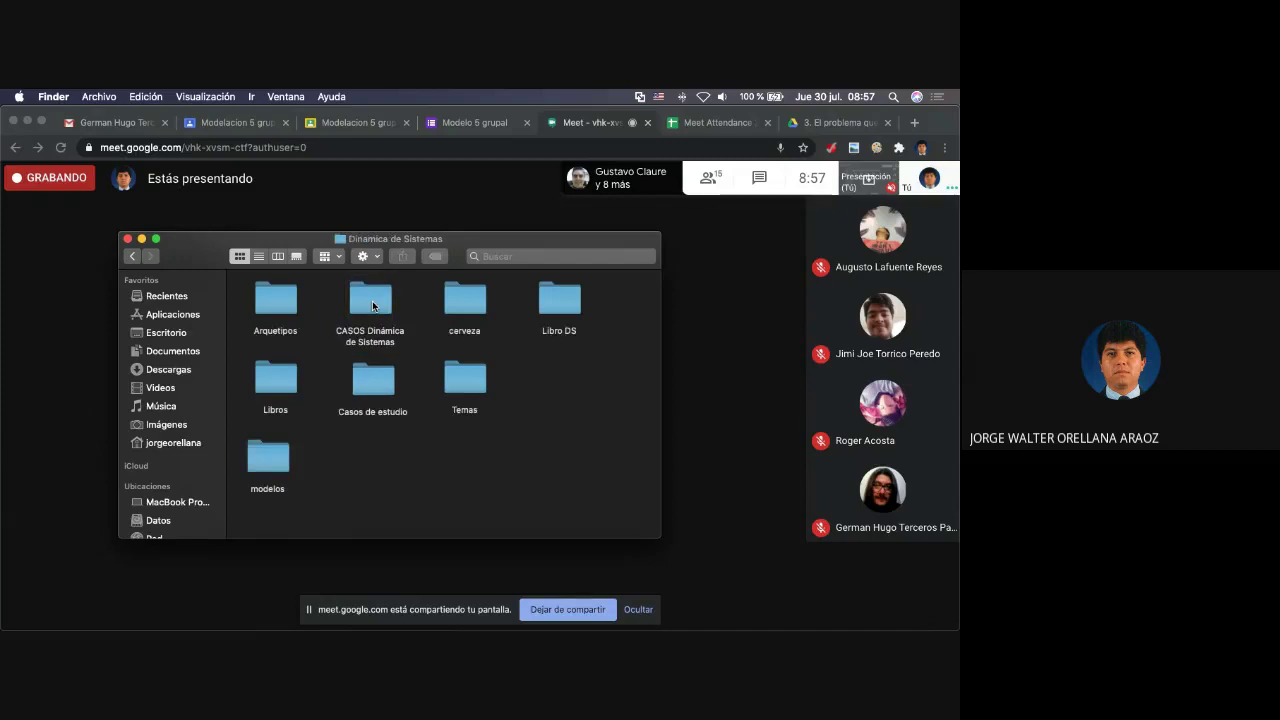
double_click(268, 458)
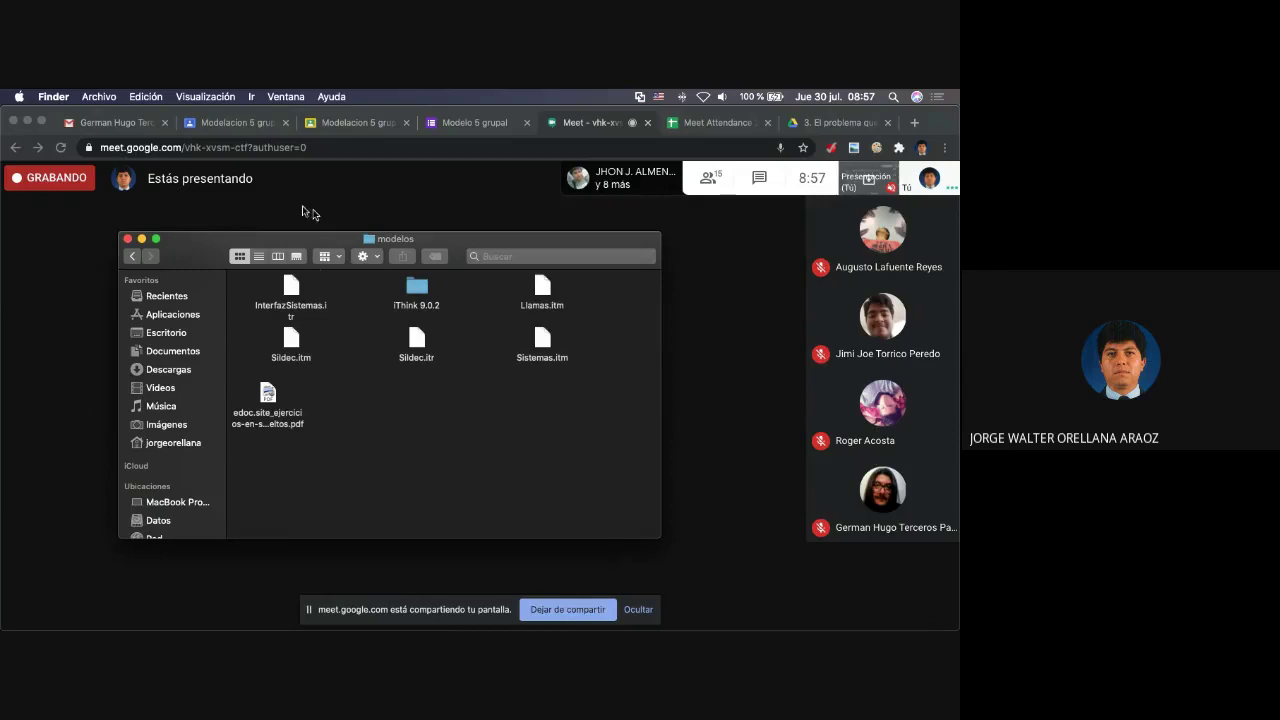
- Go back to Dinamica de Sistemas and try to copy the modelos folder onto the Windows virtual machine's desktop
left_click(131, 256)
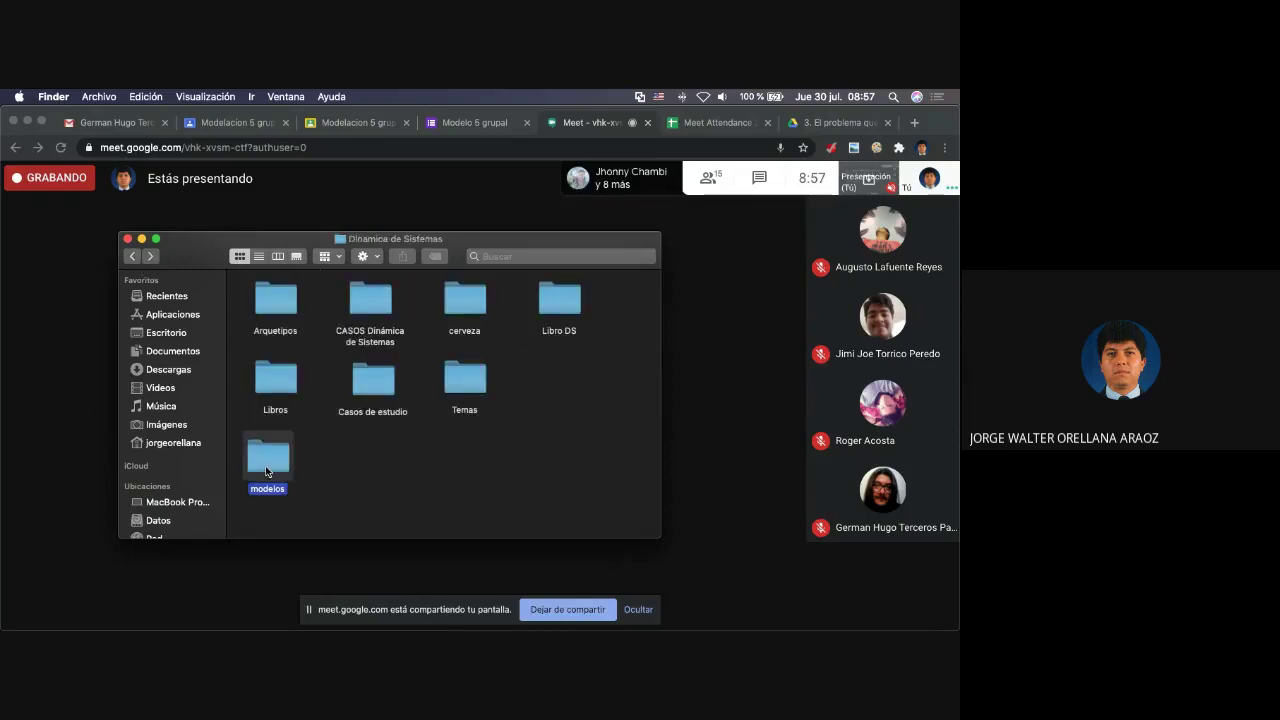
mouse_move(4, 92)
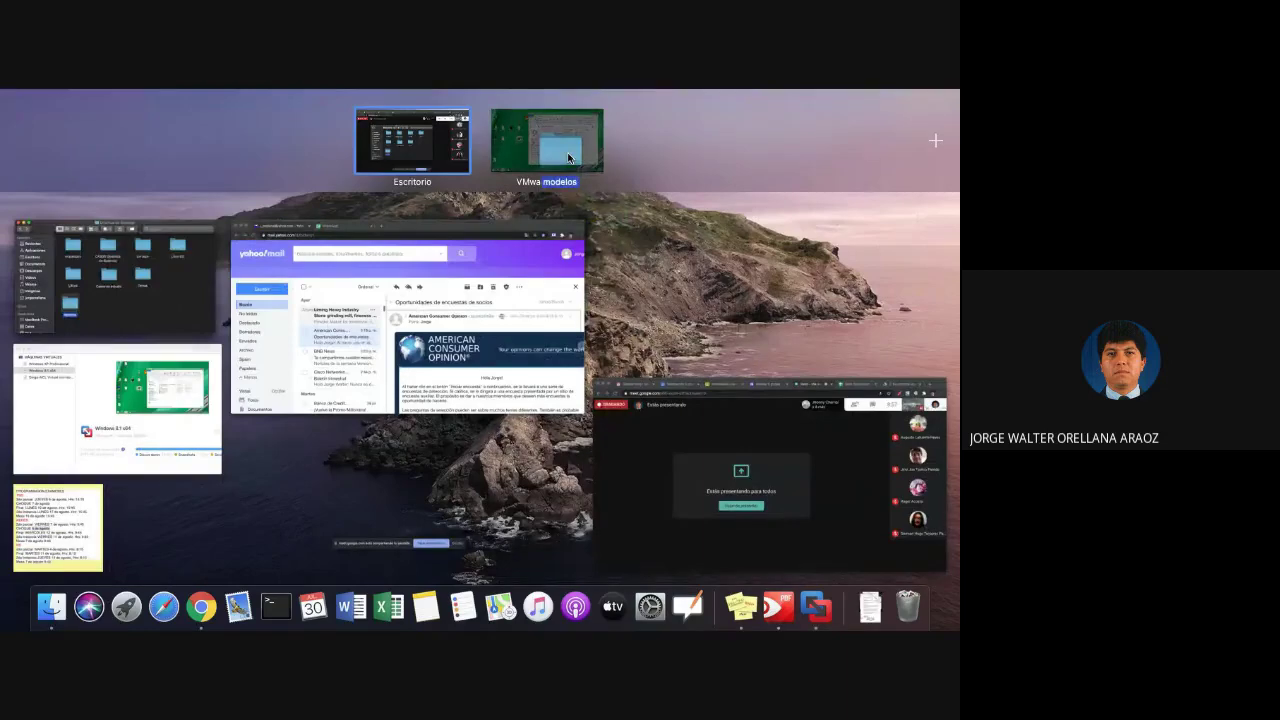
left_click_drag(568, 158, 231, 459)
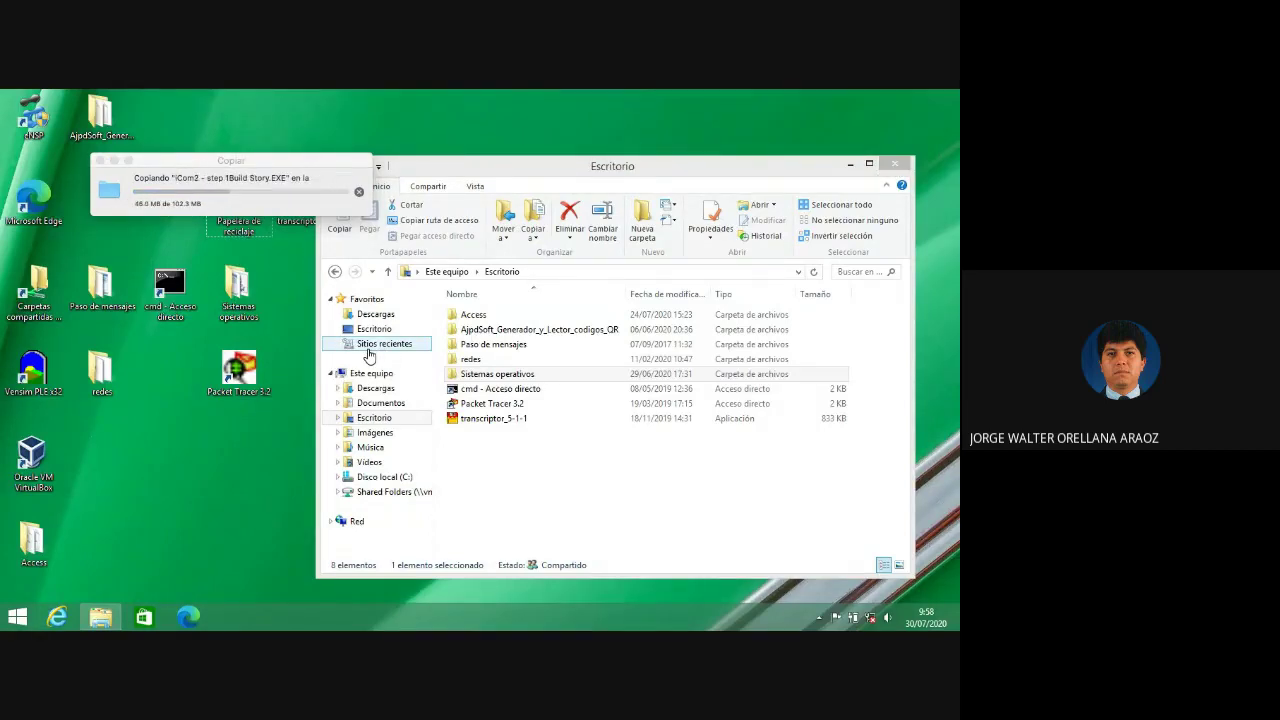
- Admit the person asking to join the Google Meet call and return to the Windows virtual machine
key("ctrl+Up")
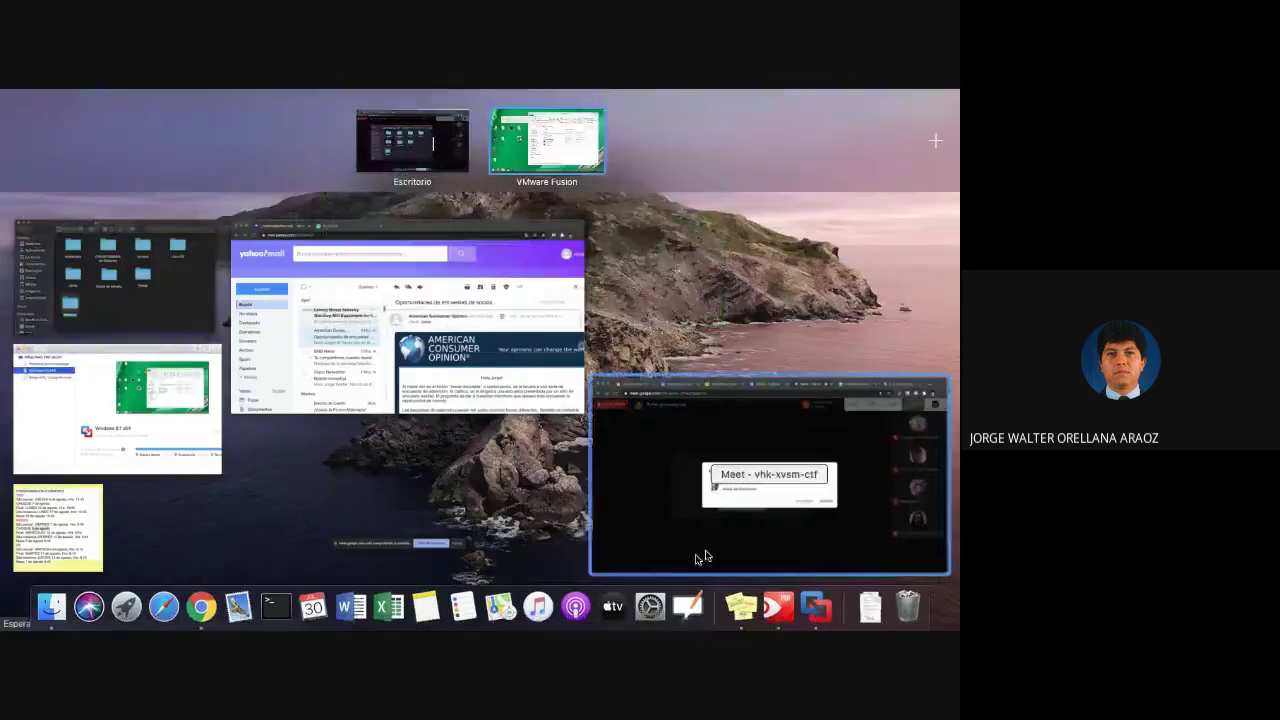
left_click(705, 548)
left_click(636, 439)
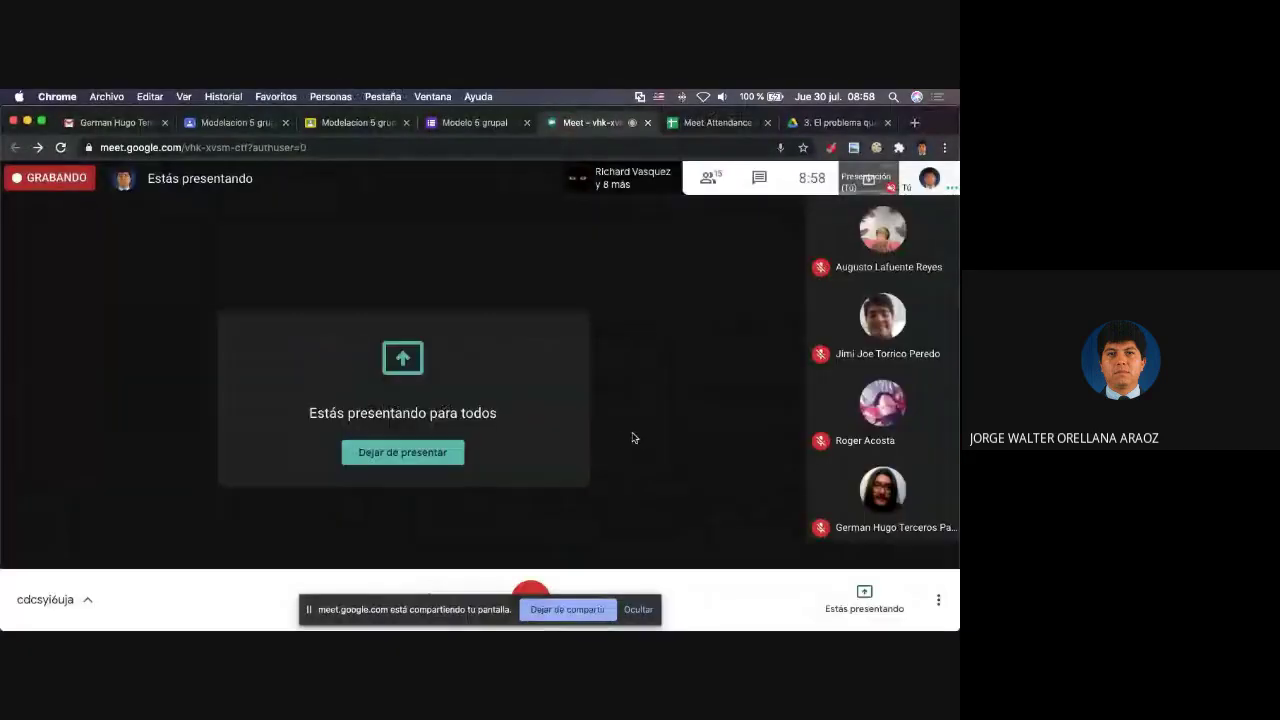
mouse_move(3, 94)
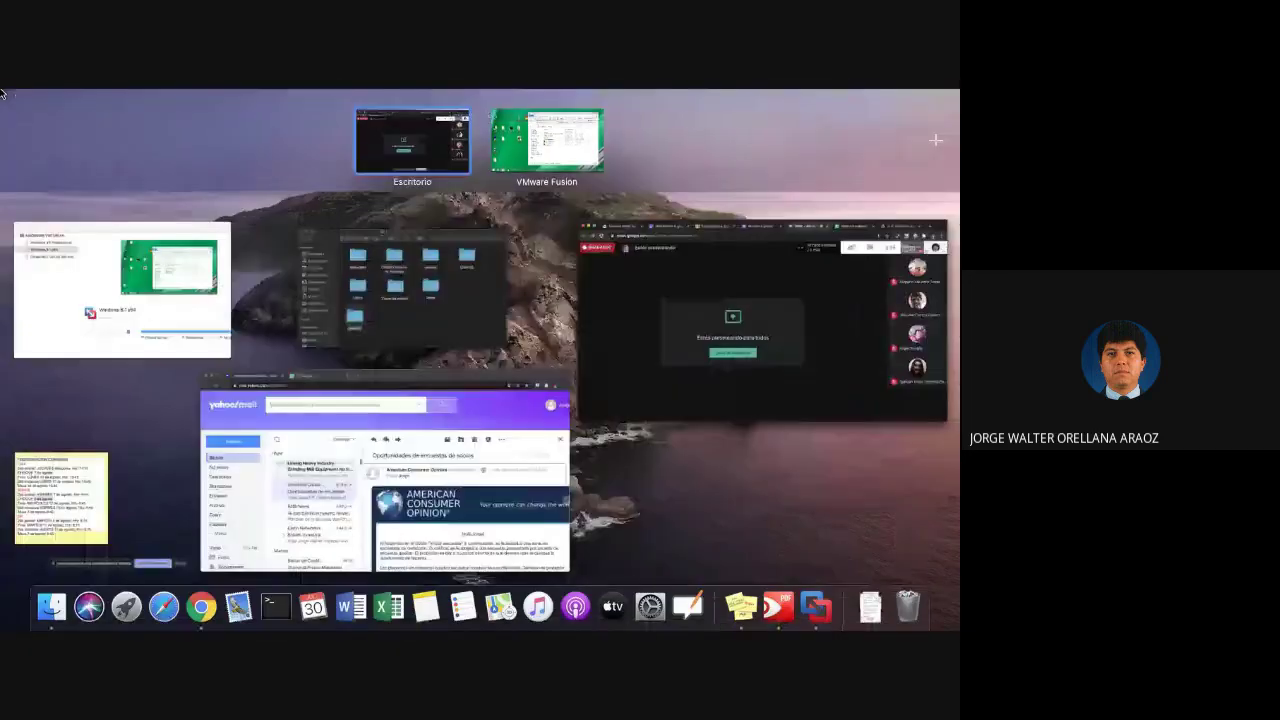
left_click(540, 150)
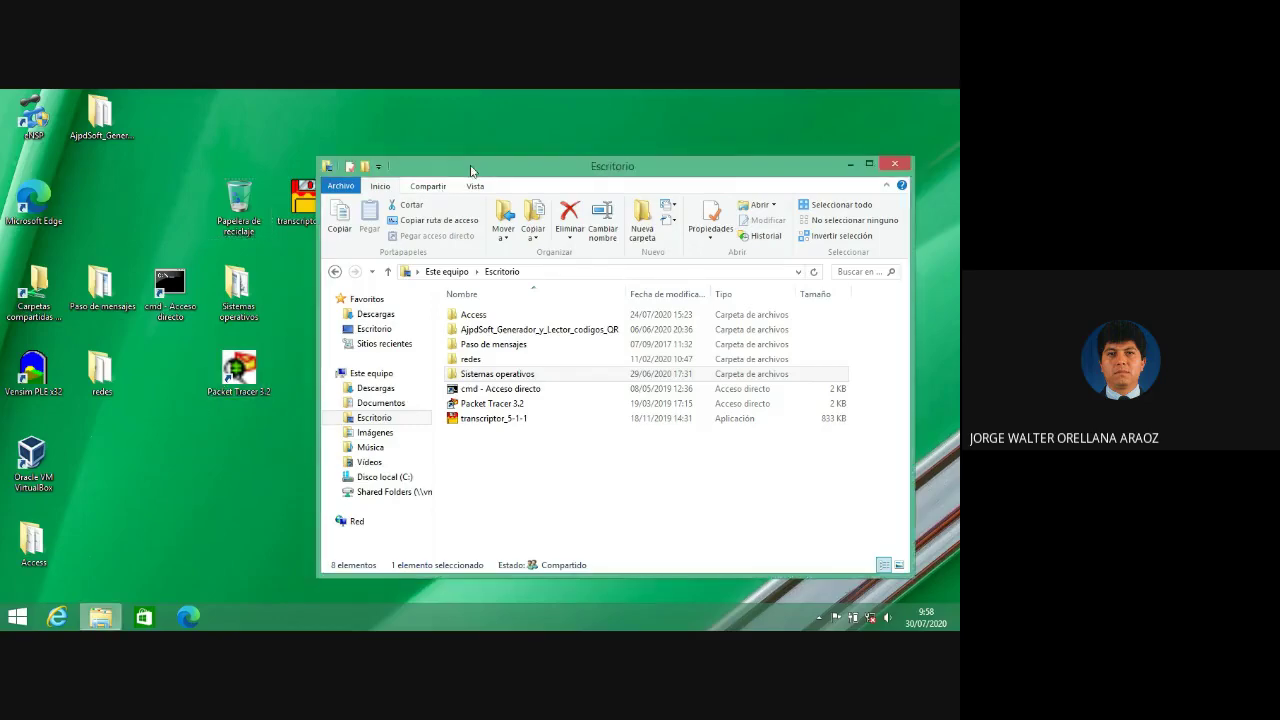
- Move the File Explorer window off the desktop icons and reopen Escritorio to check for the copied modelos folder
left_click_drag(458, 166, 493, 152)
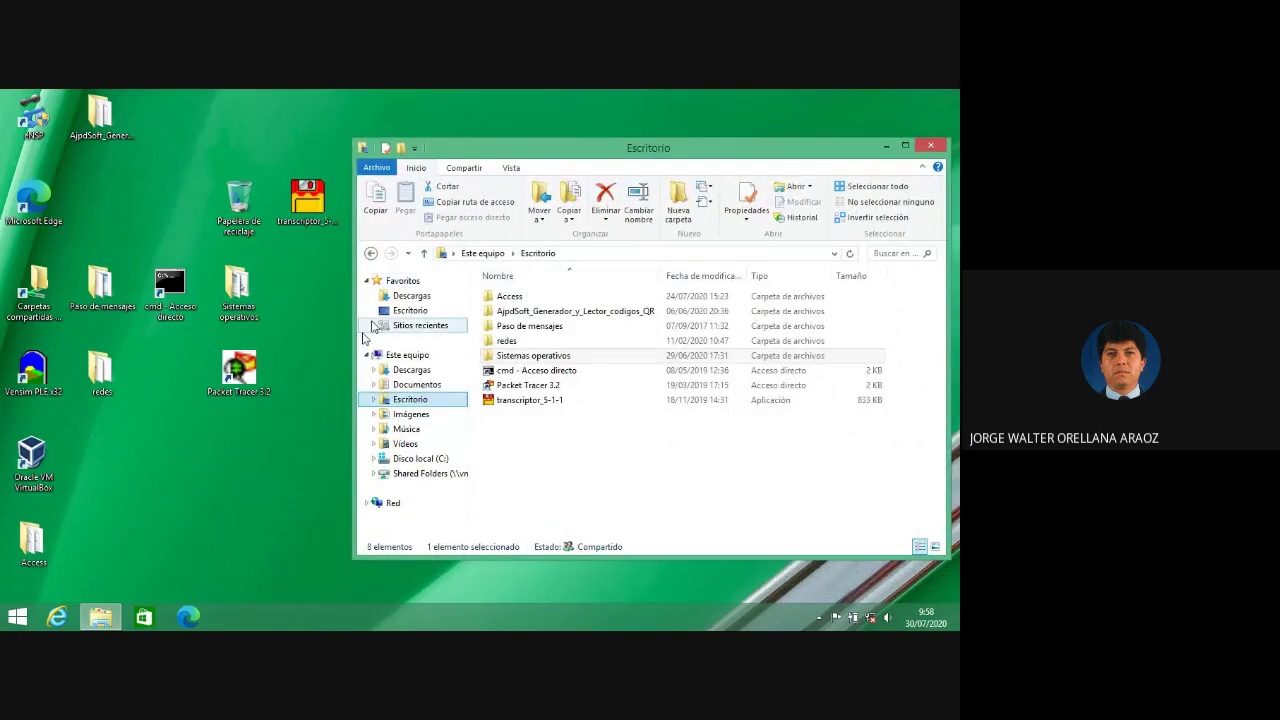
left_click(408, 356)
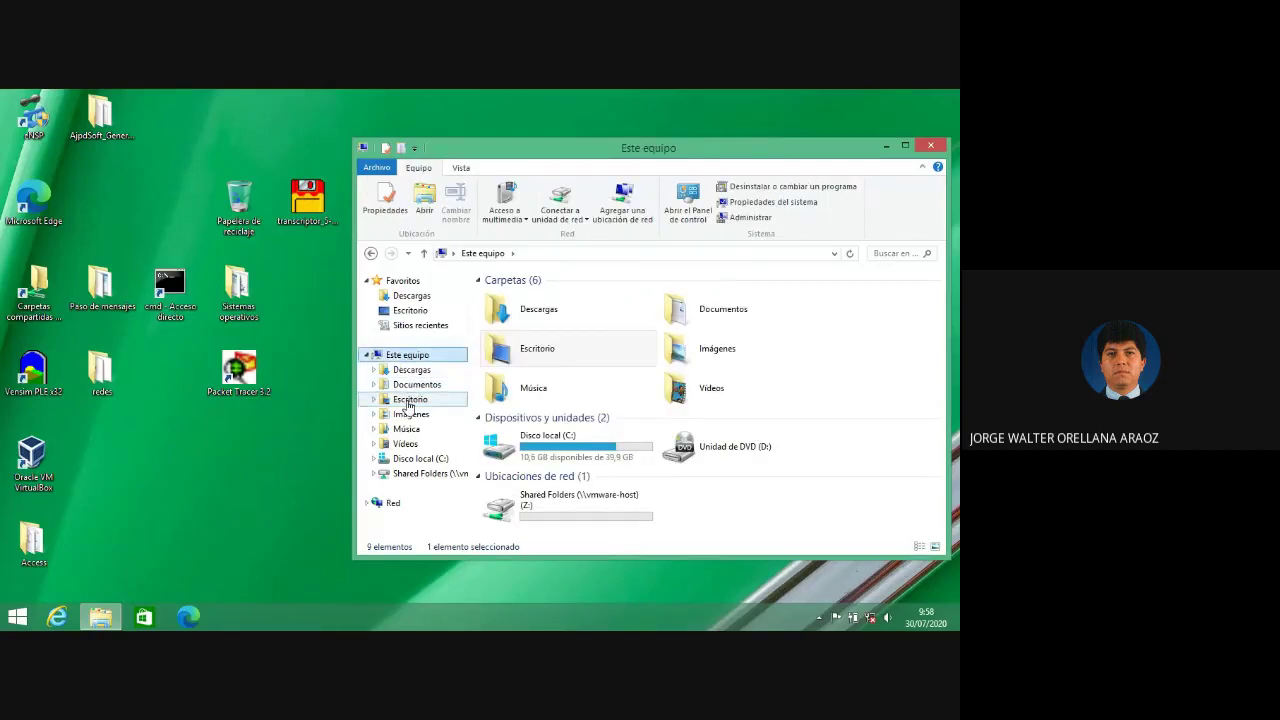
left_click(409, 400)
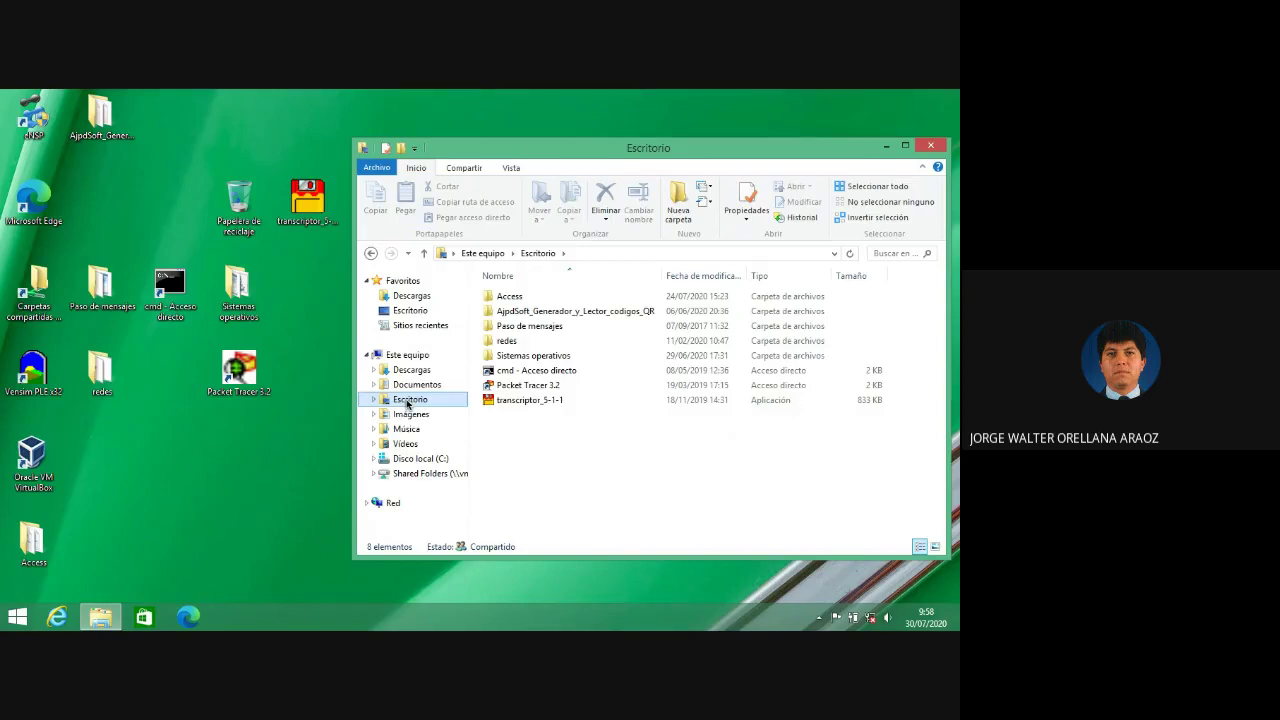
- Copy the modelos folder from Dinamica de Sistemas in Finder and return to Escritorio in the Windows virtual machine
key("super+Tab")
key("super+Tab")
key("super+Tab")
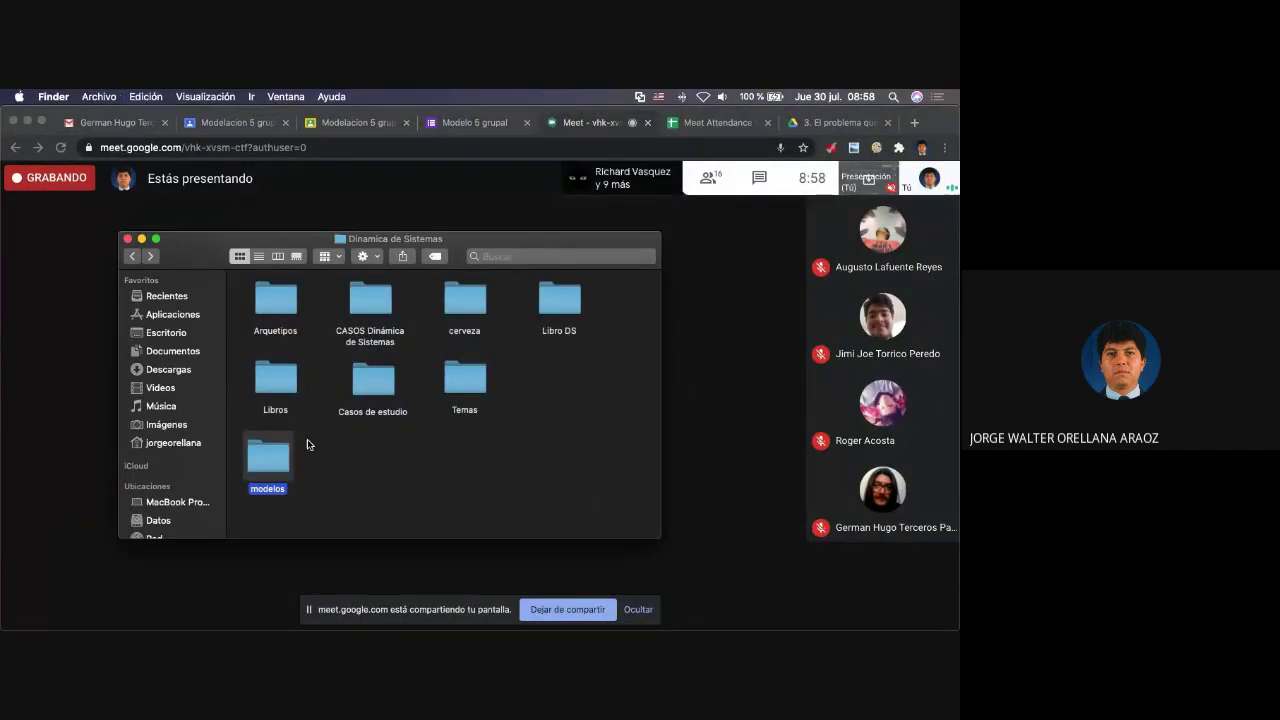
key("ctrl+Up")
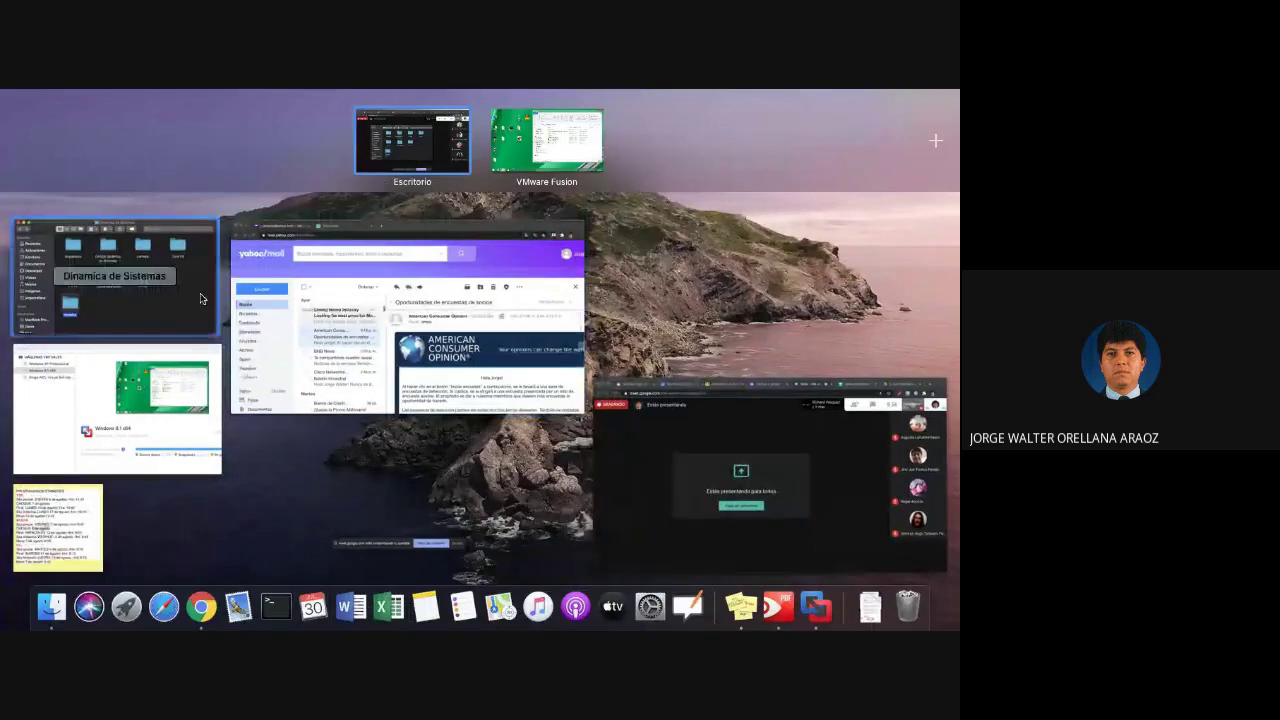
left_click(560, 138)
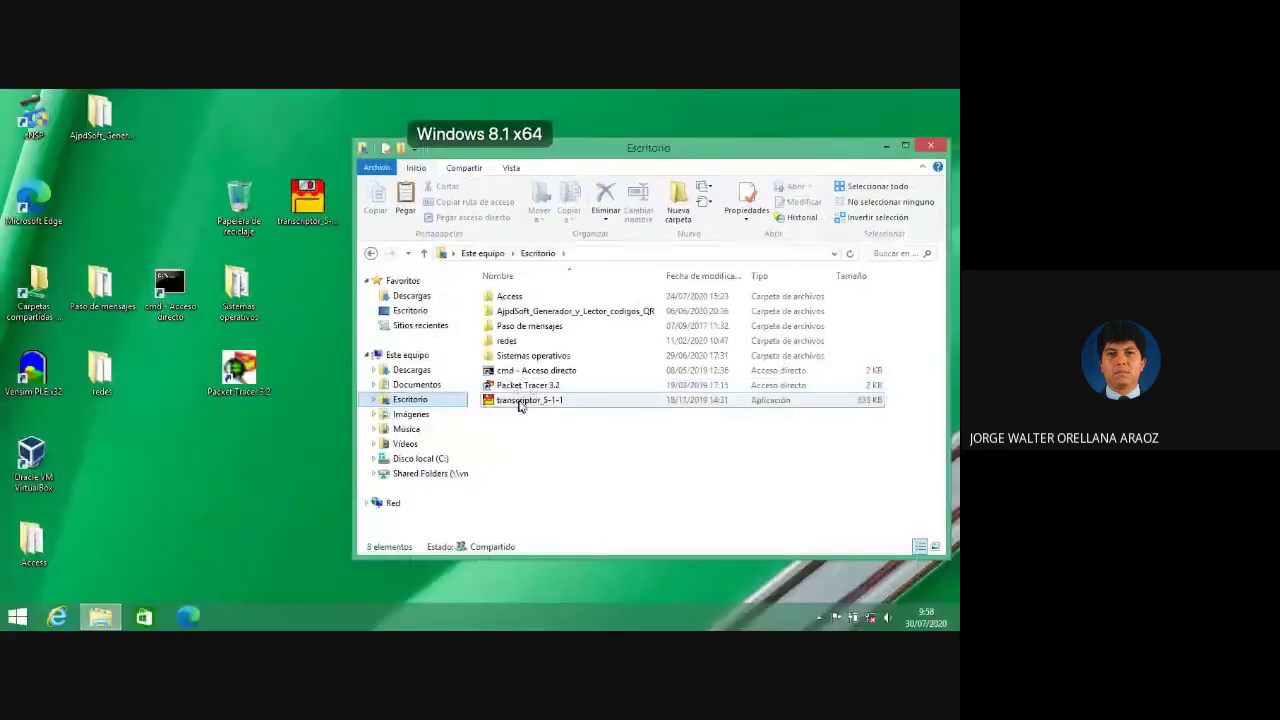
- Paste the copied modelos folder into Escritorio on the Windows virtual machine and open it
left_click(565, 444)
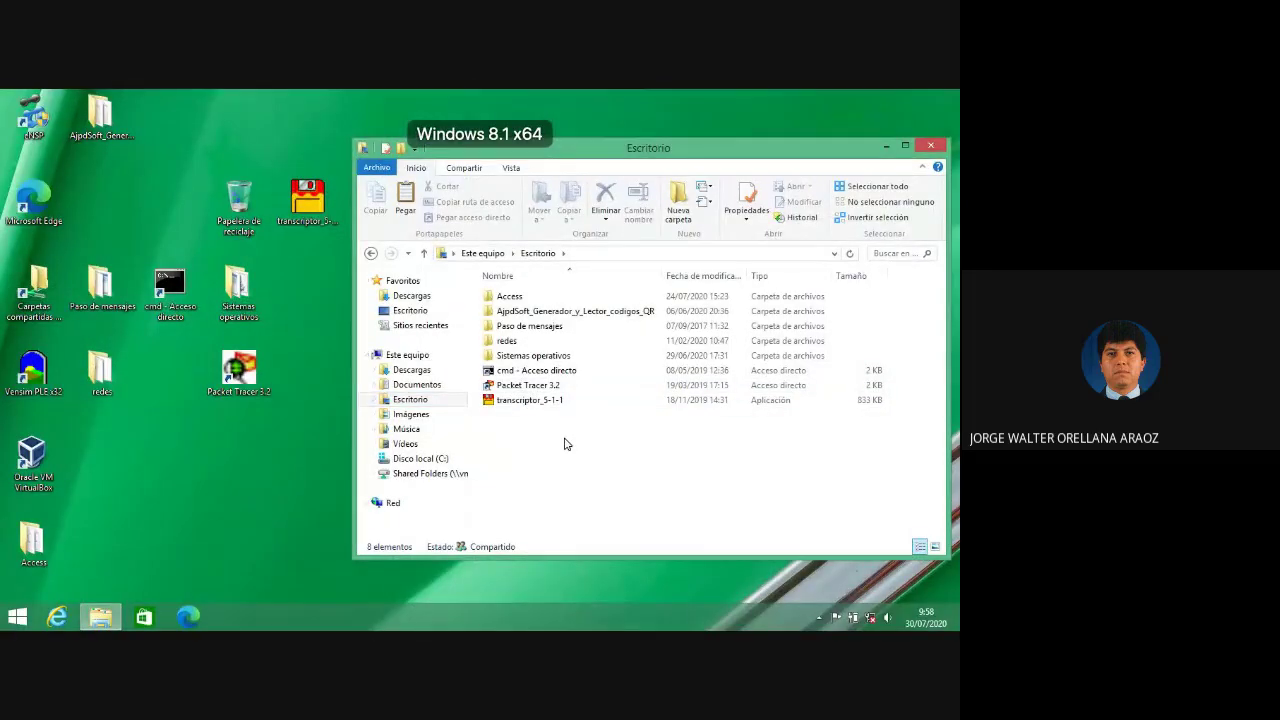
key("ctrl+v")
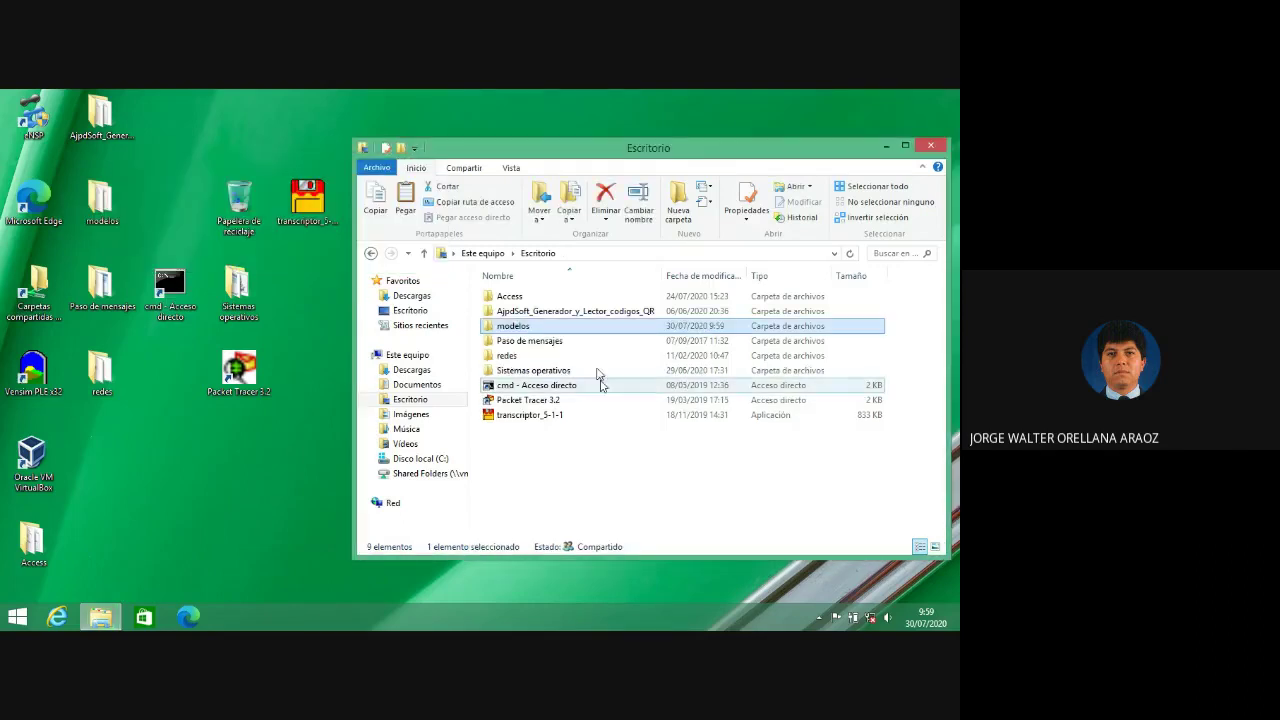
double_click(497, 328)
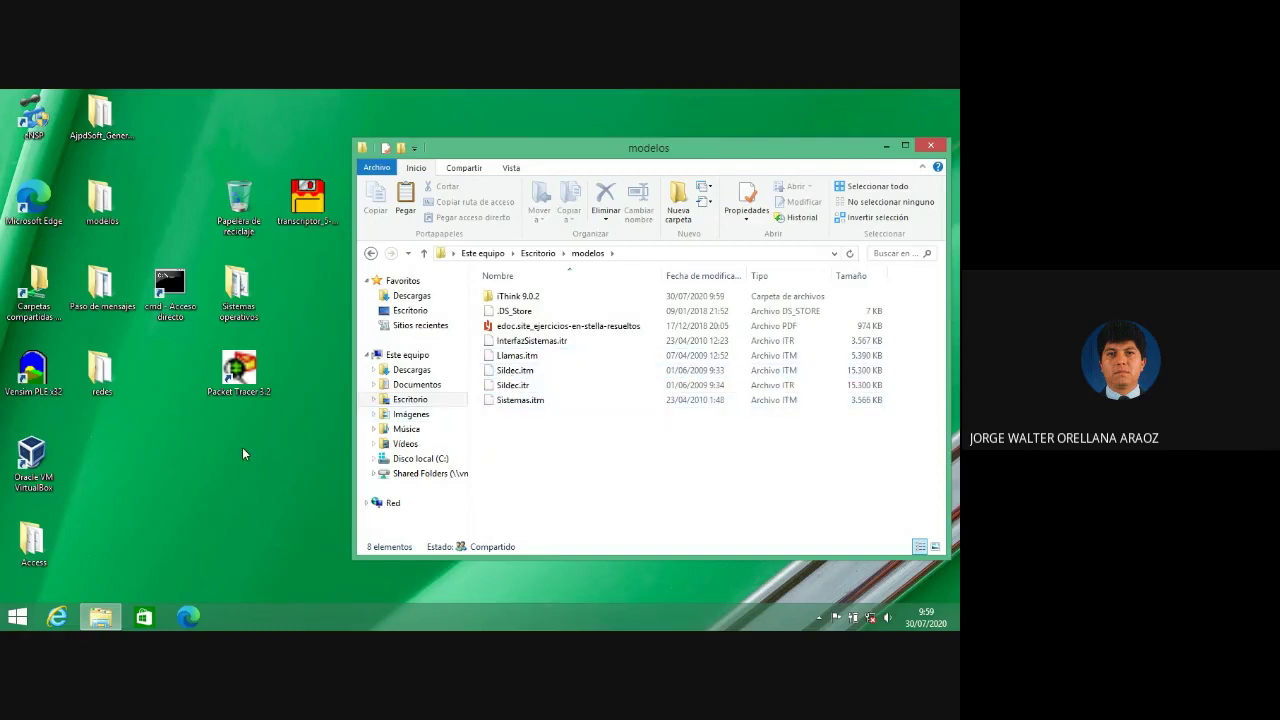
- Return to the Mac and open the class work page of the Dinamica de Sistemas course in Google Classroom
key("super+Tab")
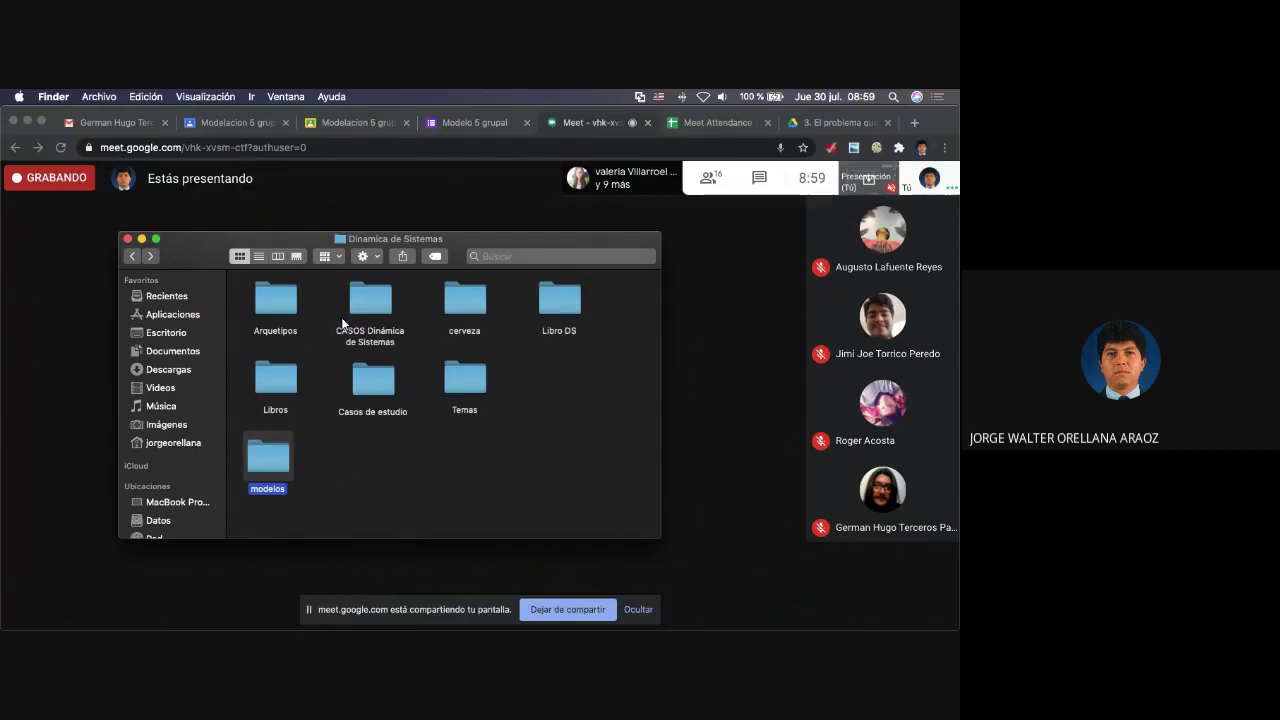
double_click(463, 384)
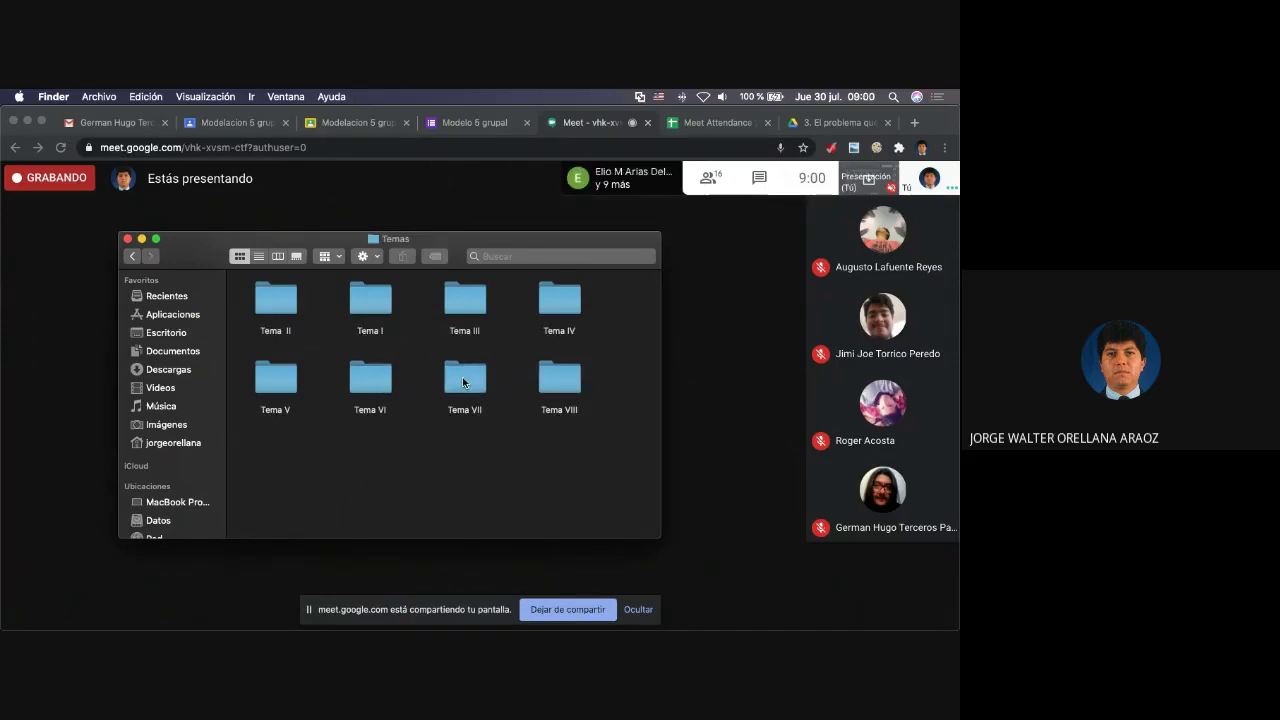
left_click(459, 123)
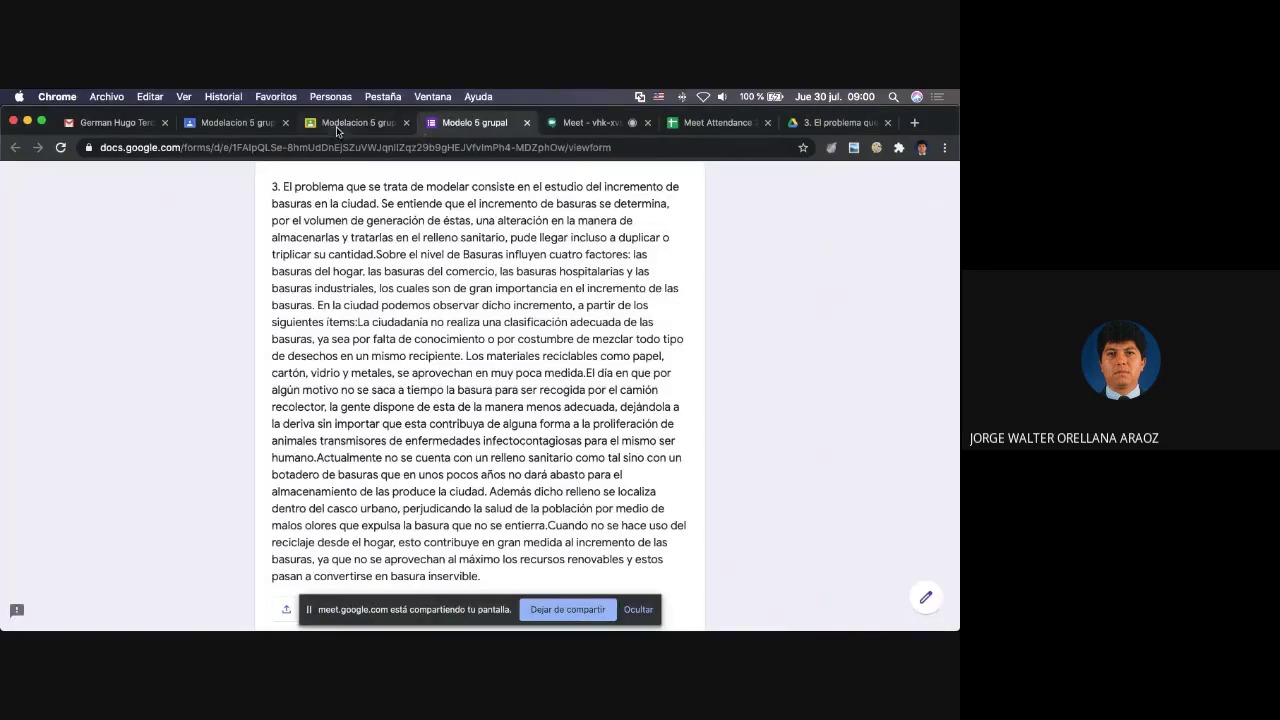
left_click(243, 123)
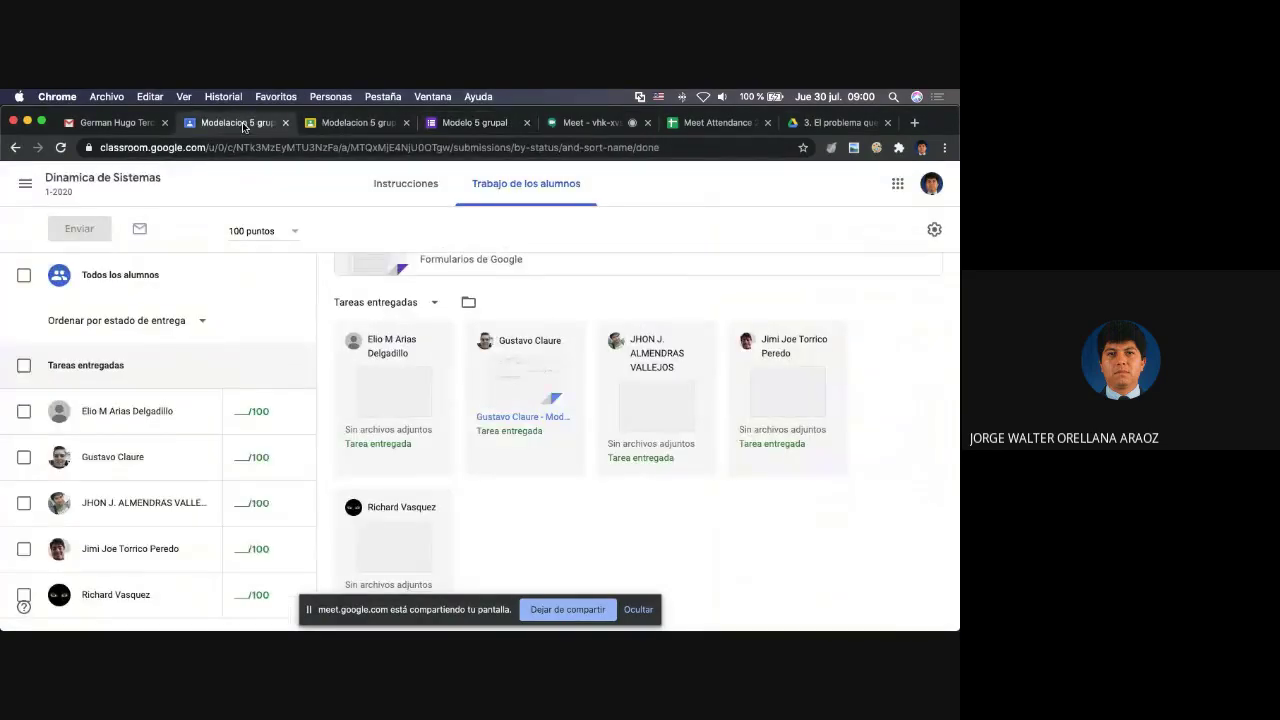
left_click(100, 178)
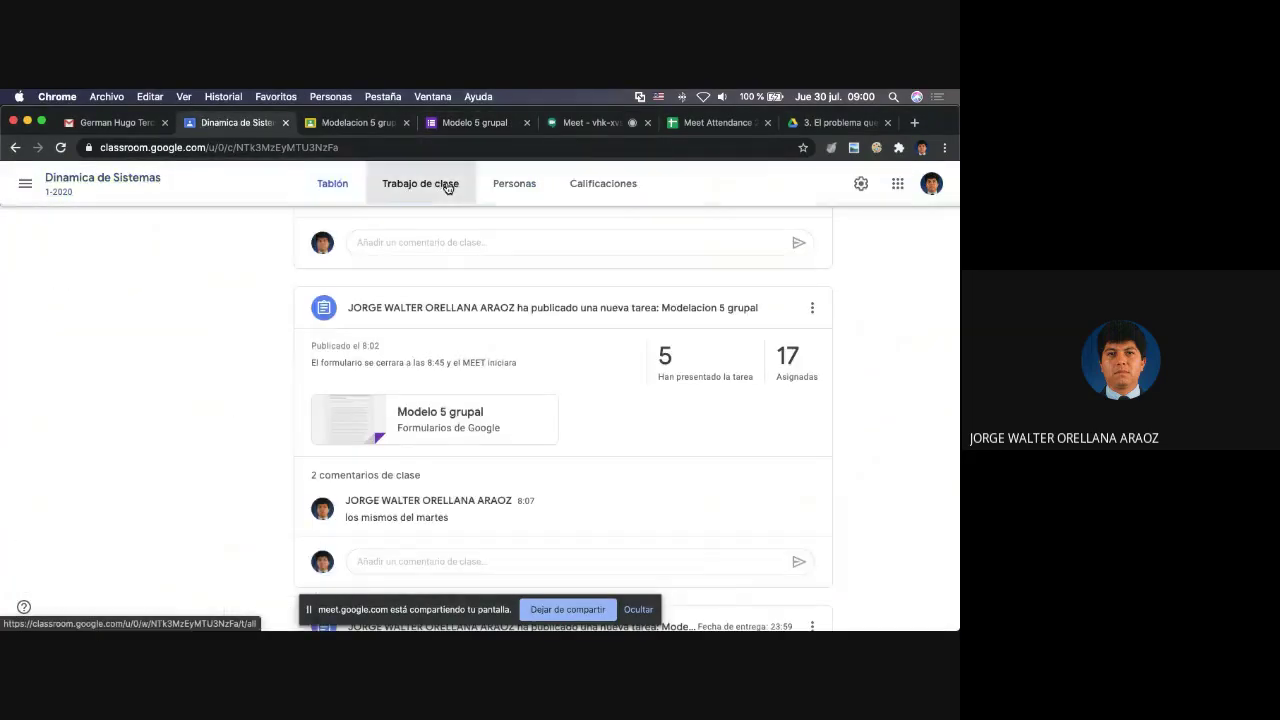
left_click(447, 188)
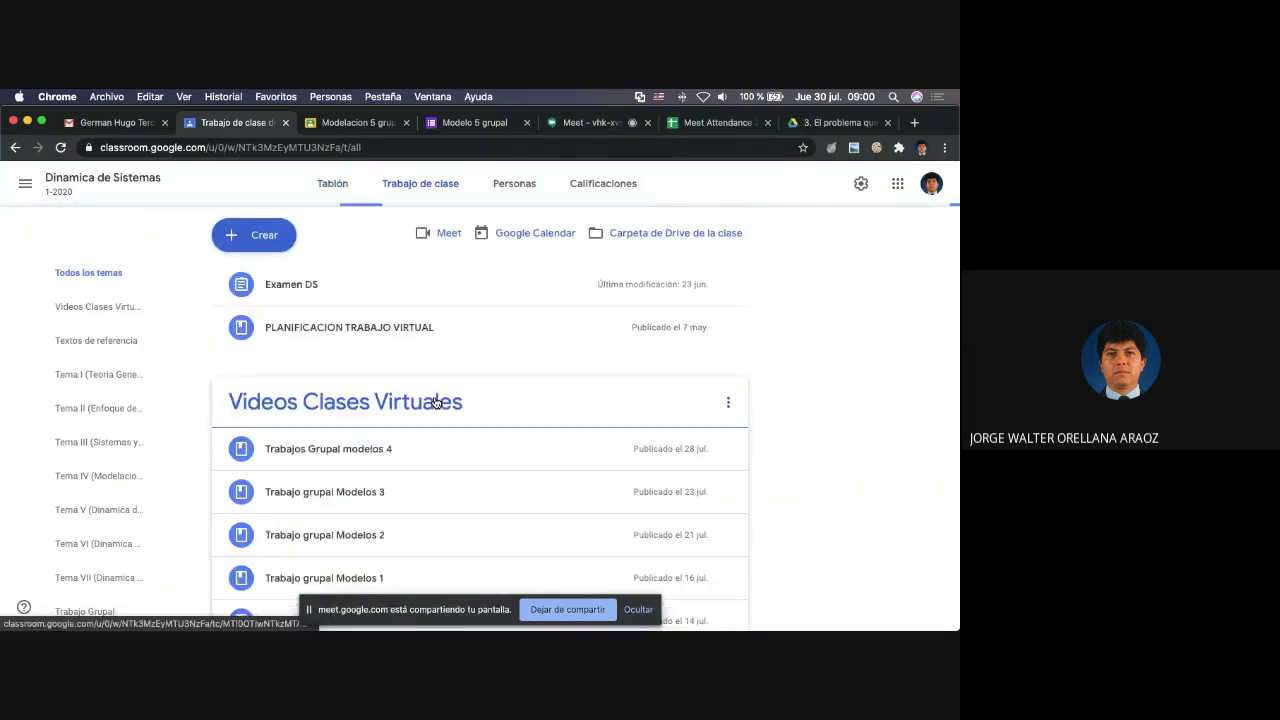
- Look through the course topics down to Tema VI and check the Modelo ciclo de vida assignment for an attached model file
scroll(435, 402, "down", 15)
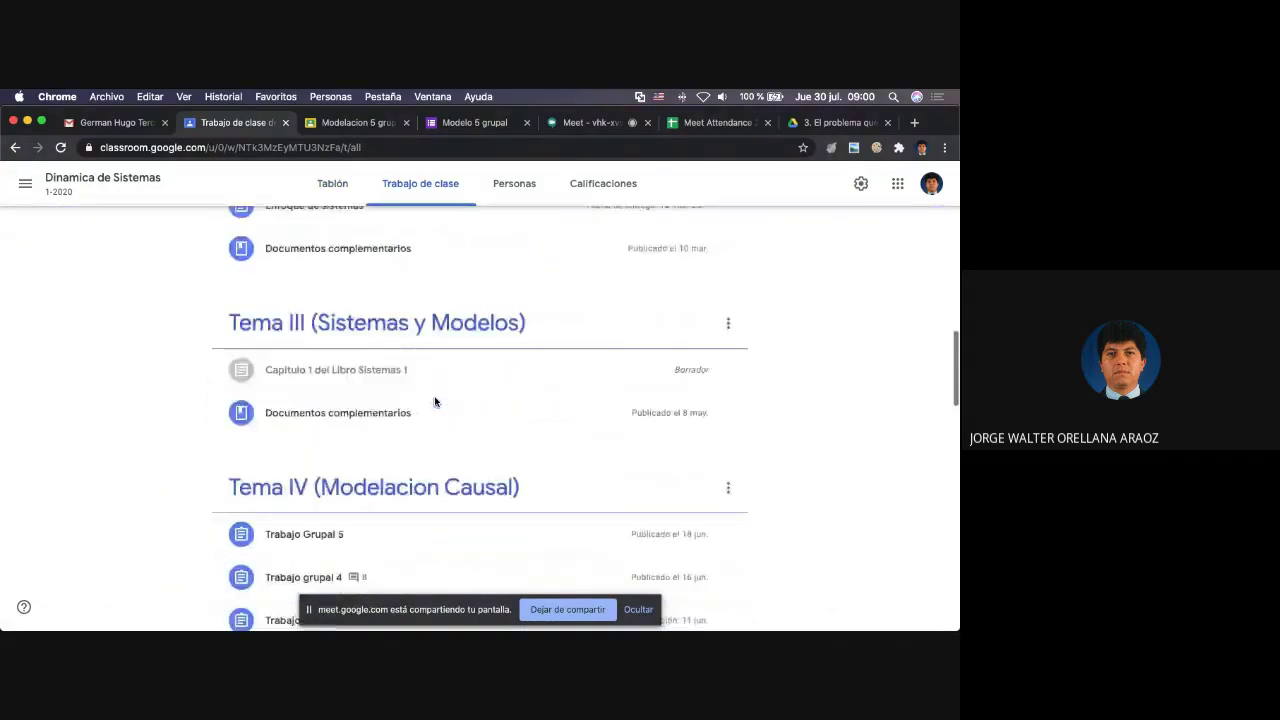
scroll(435, 402, "down", 4)
scroll(436, 403, "down", 5)
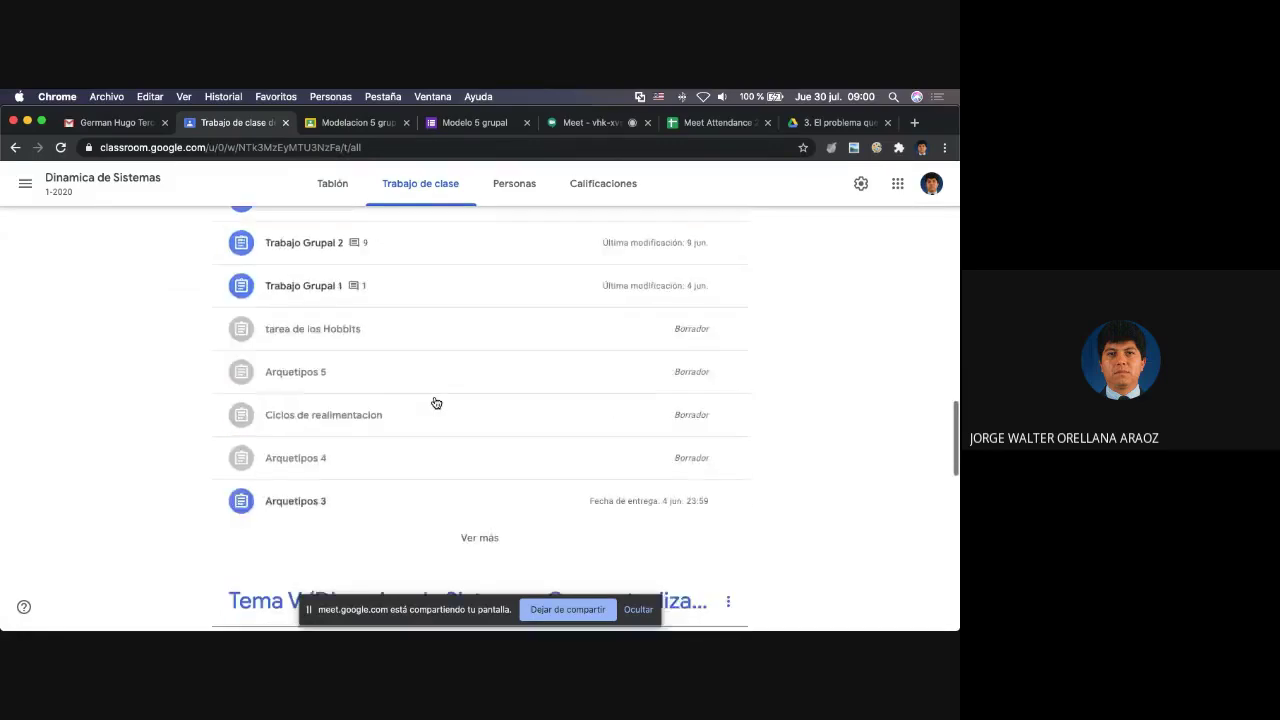
scroll(436, 403, "down", 8)
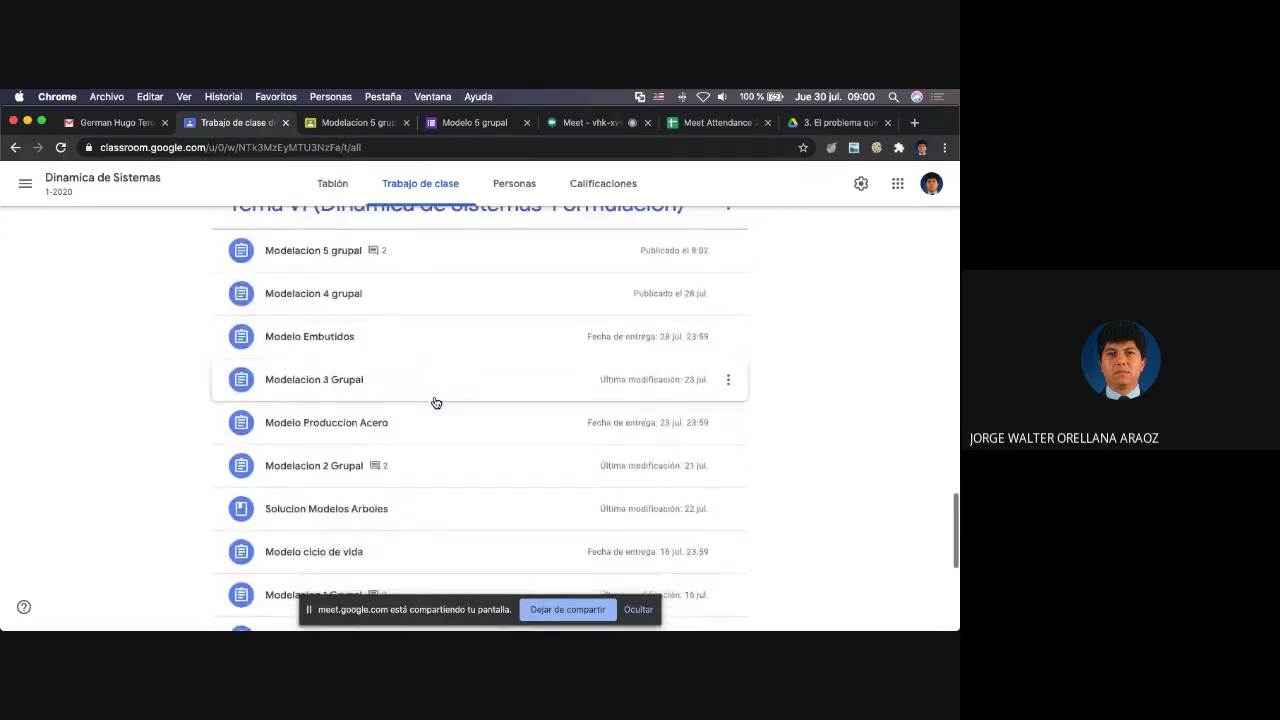
scroll(436, 403, "down", 2)
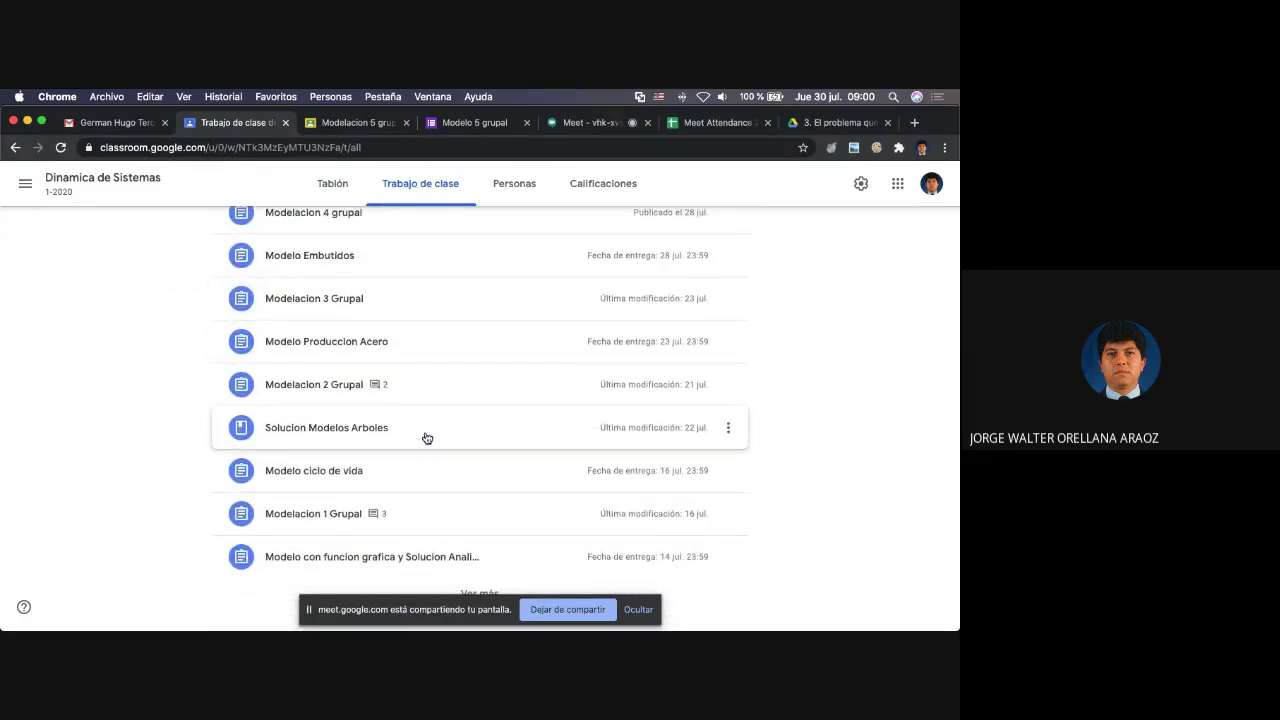
left_click(396, 471)
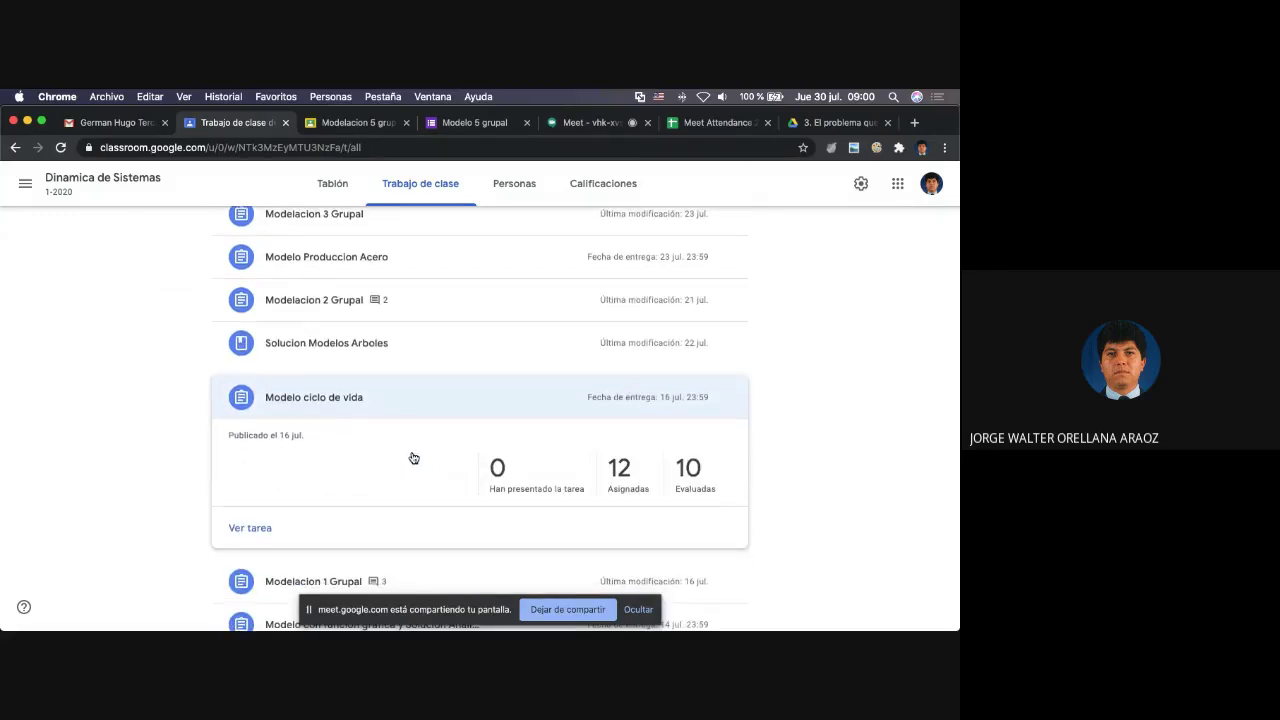
scroll(413, 458, "down", 2)
scroll(413, 458, "up", 2)
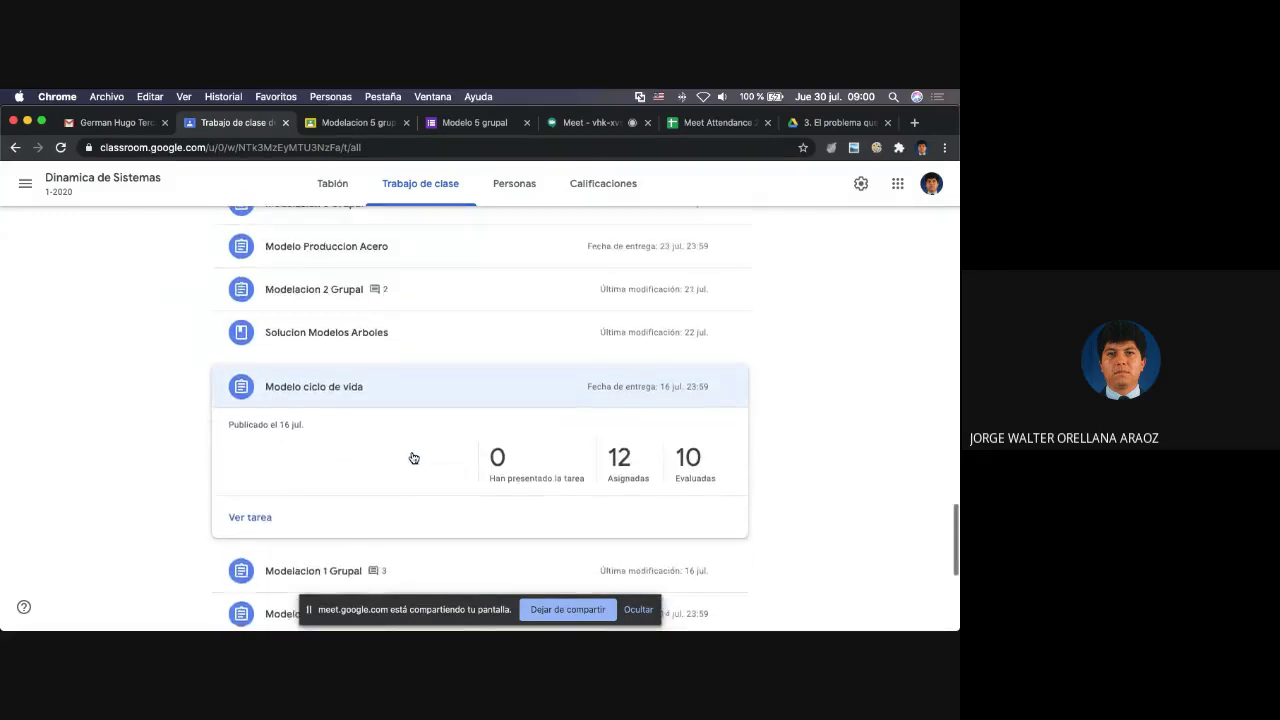
scroll(410, 457, "down", 4)
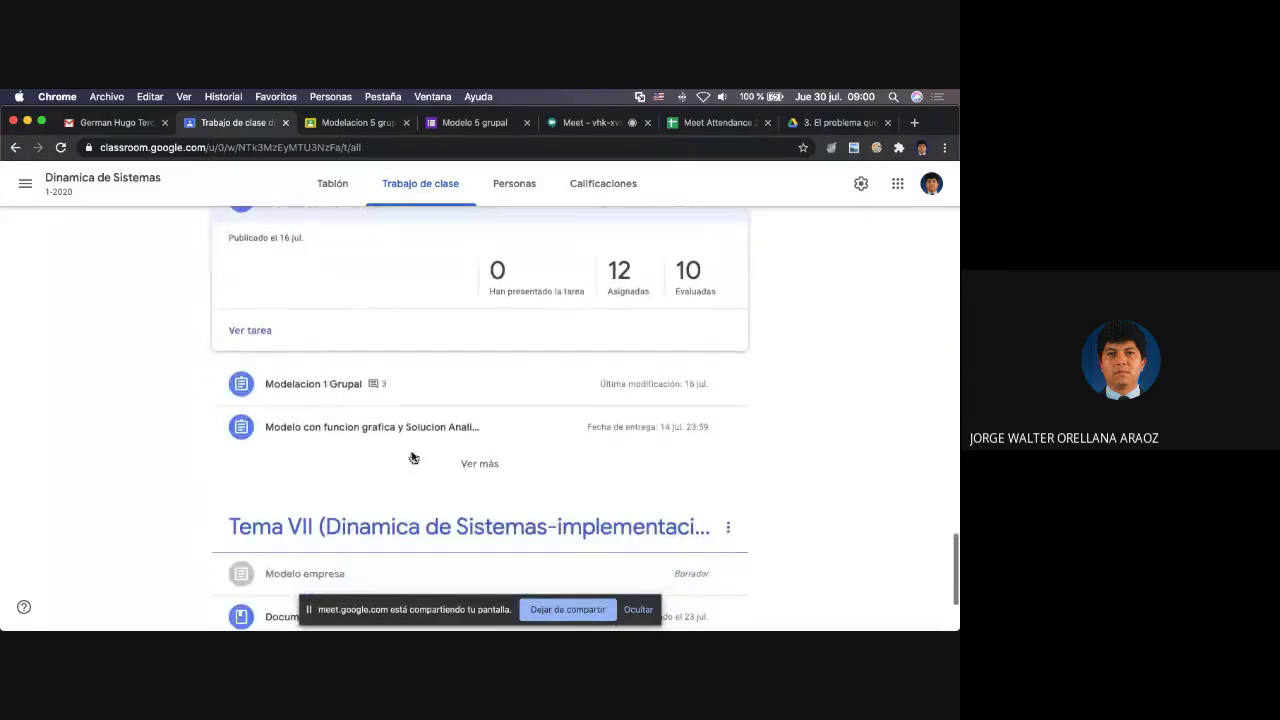
- Show the remaining Tema VI entries and expand the material Solucion Modelo ciclo de vida en isla
left_click(482, 464)
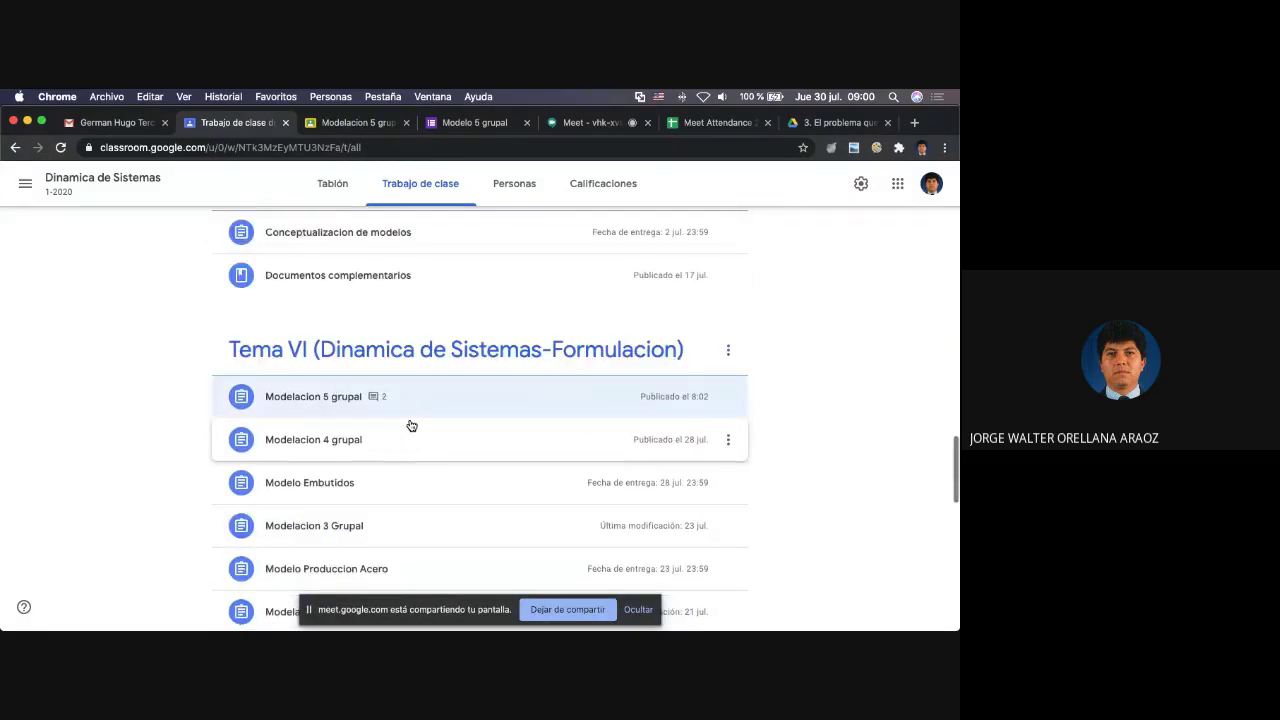
scroll(408, 426, "down", 3)
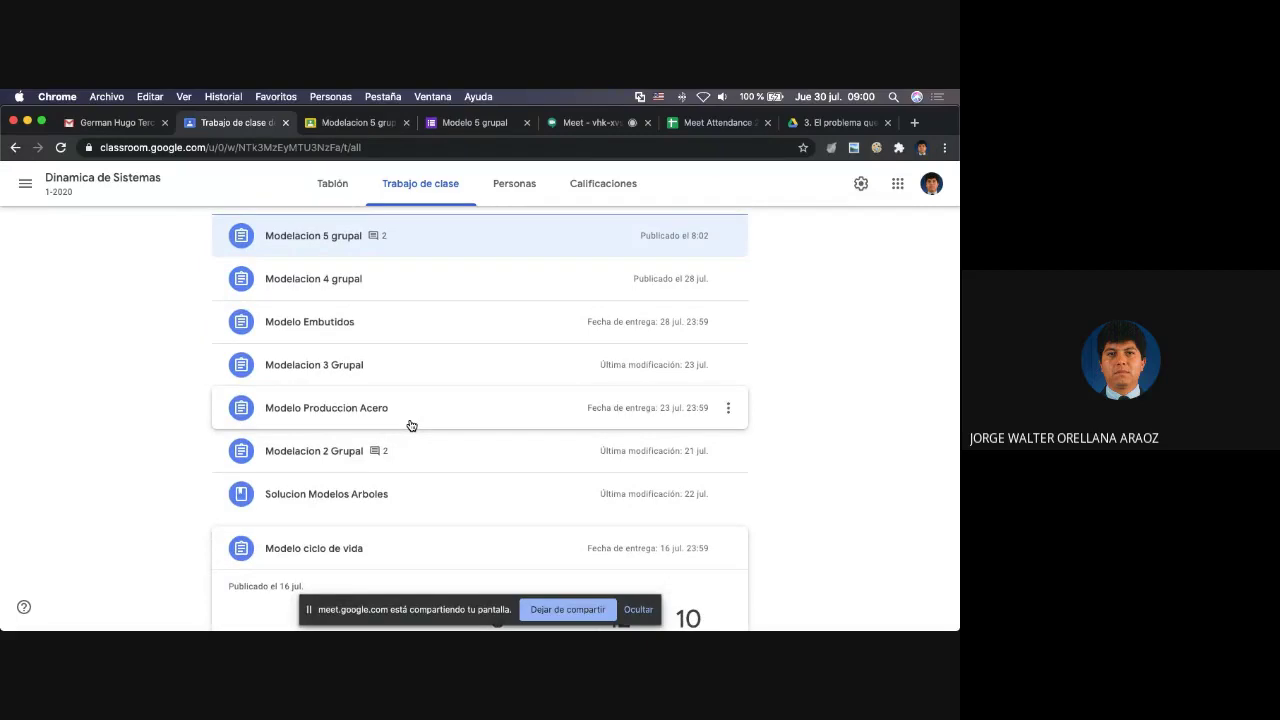
scroll(411, 426, "down", 2)
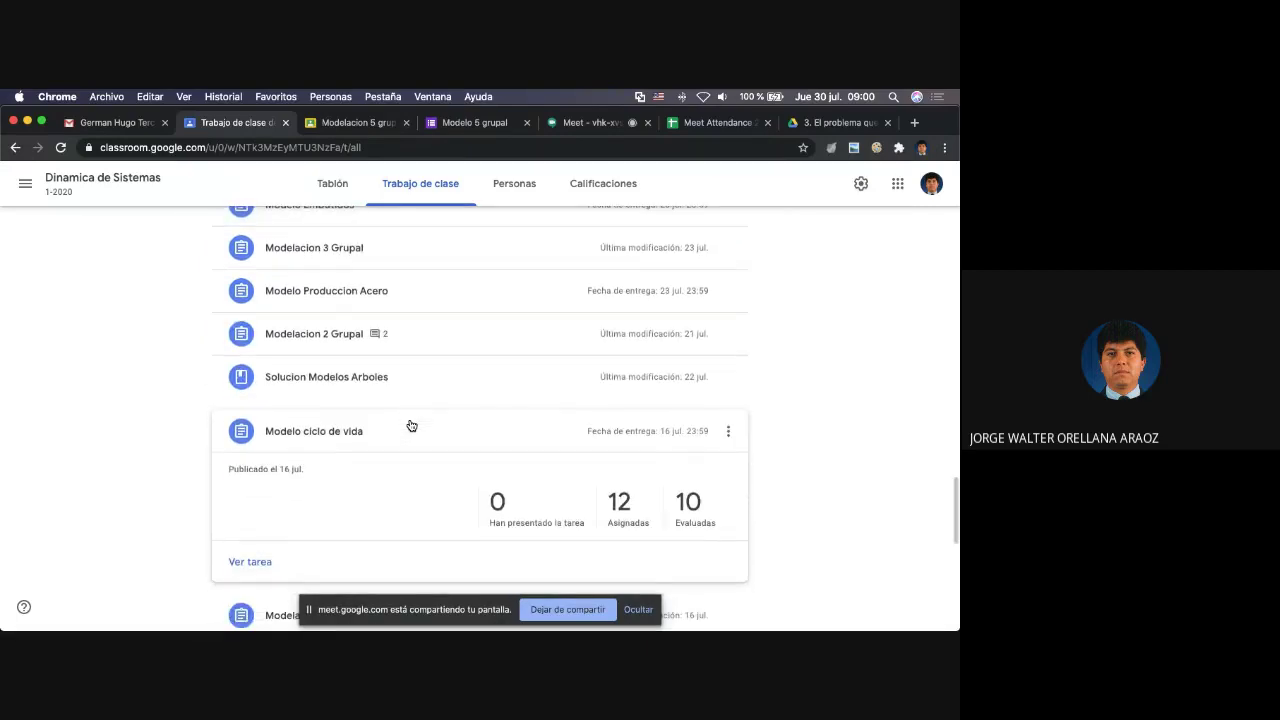
scroll(411, 426, "down", 6)
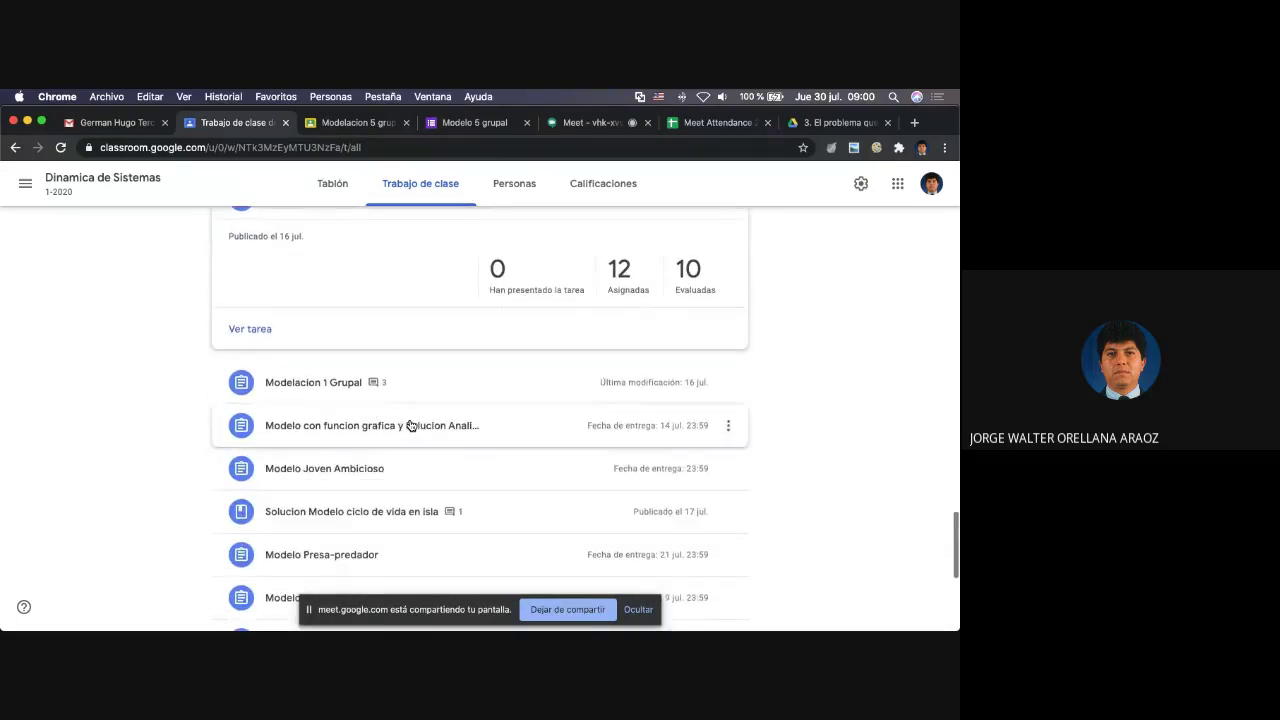
left_click(411, 426)
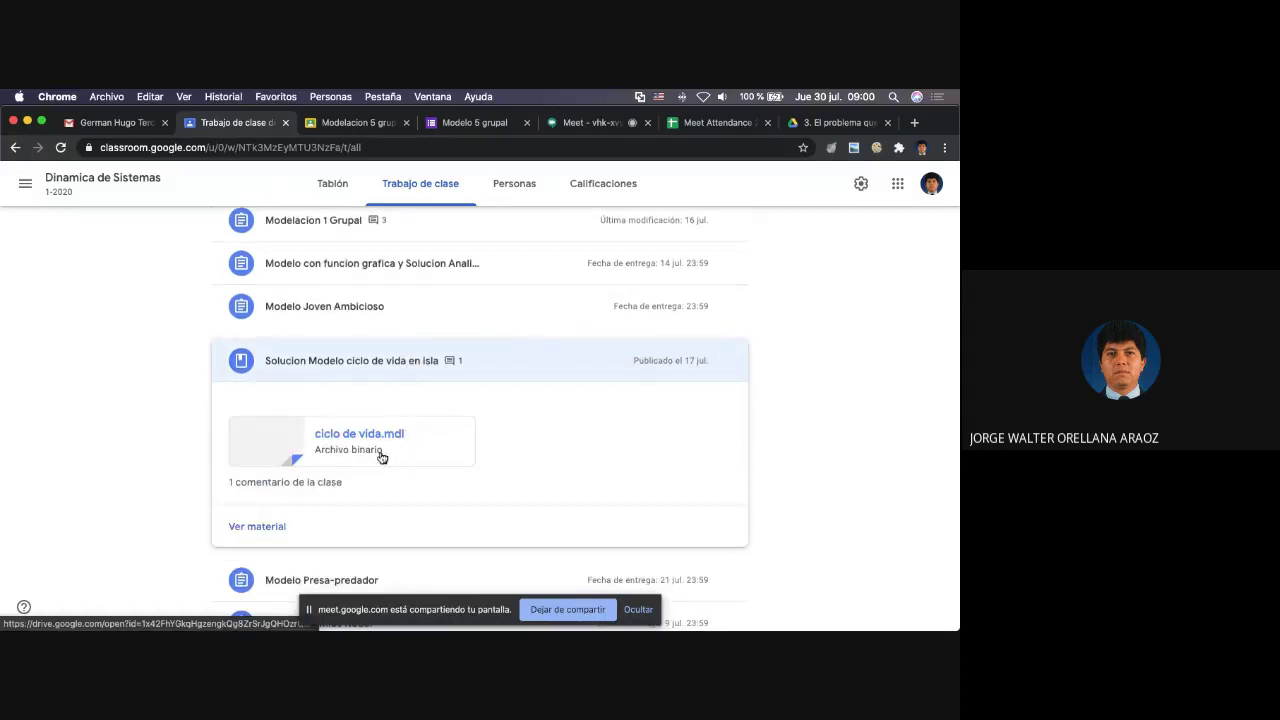
- Download ciclo de vida.mdl and copy it into the modelos folder on the Windows virtual machine
left_click(361, 451)
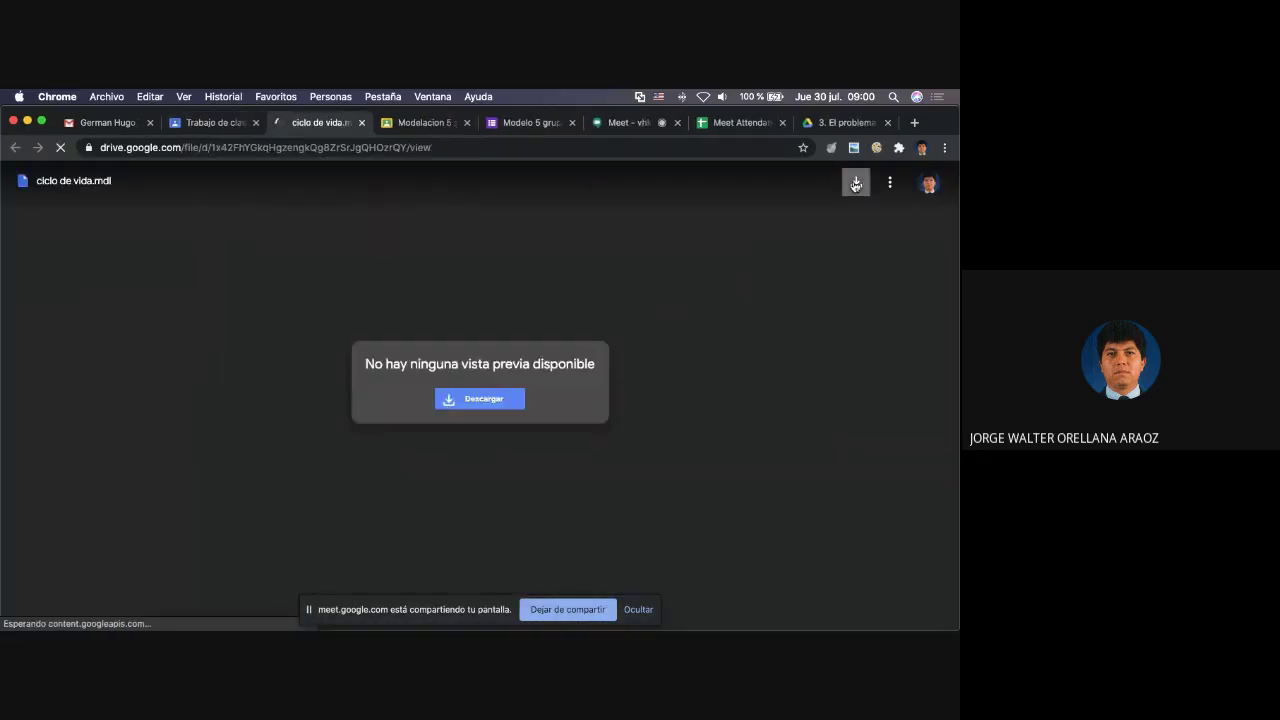
left_click(856, 182)
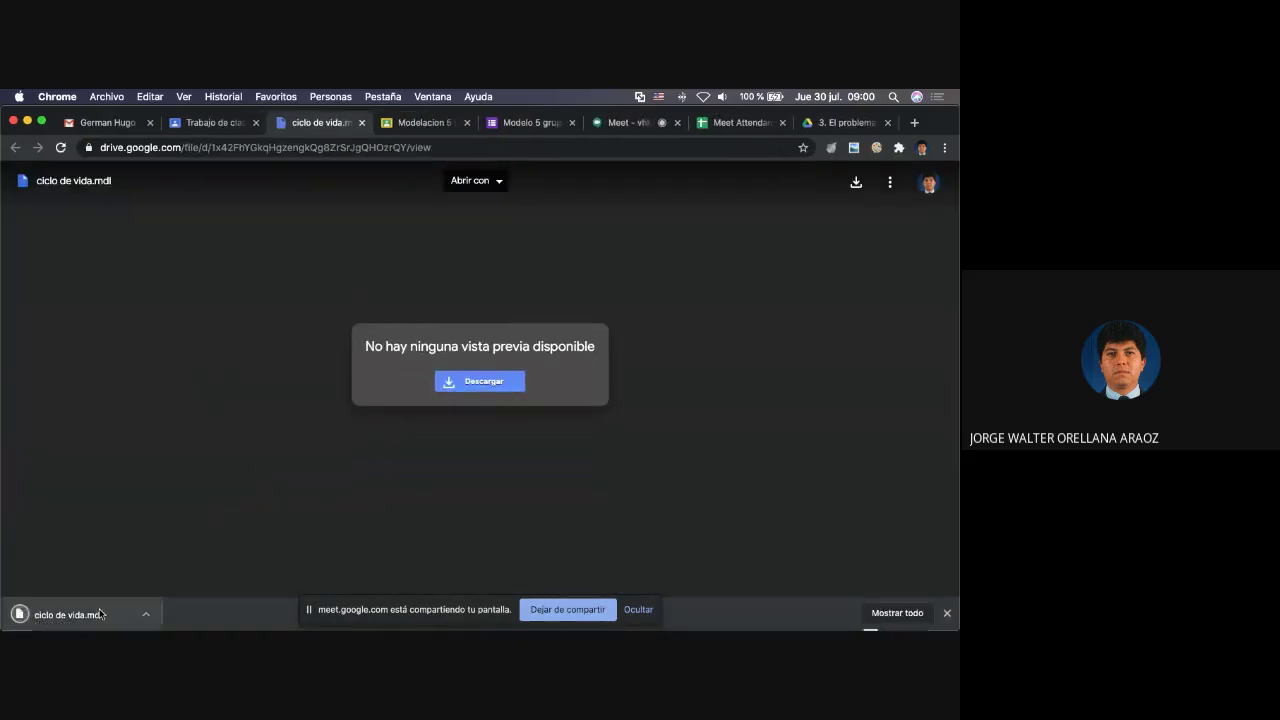
mouse_move(3, 90)
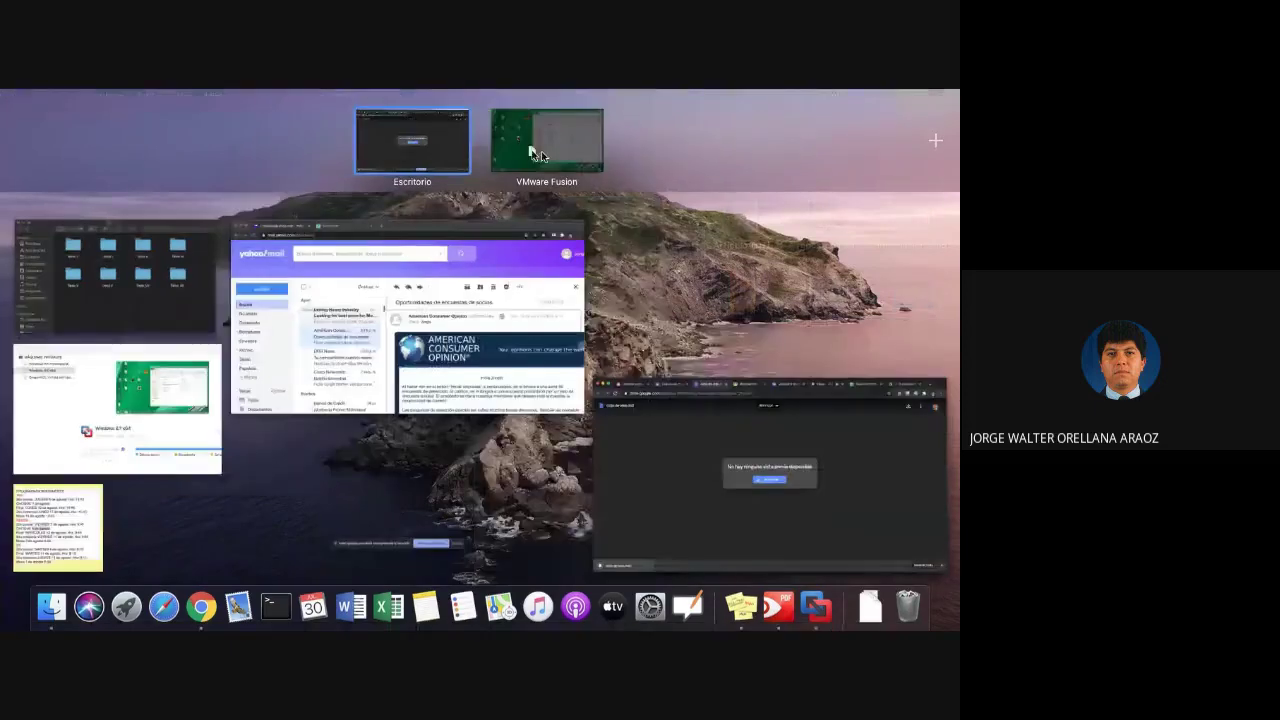
left_click(546, 150)
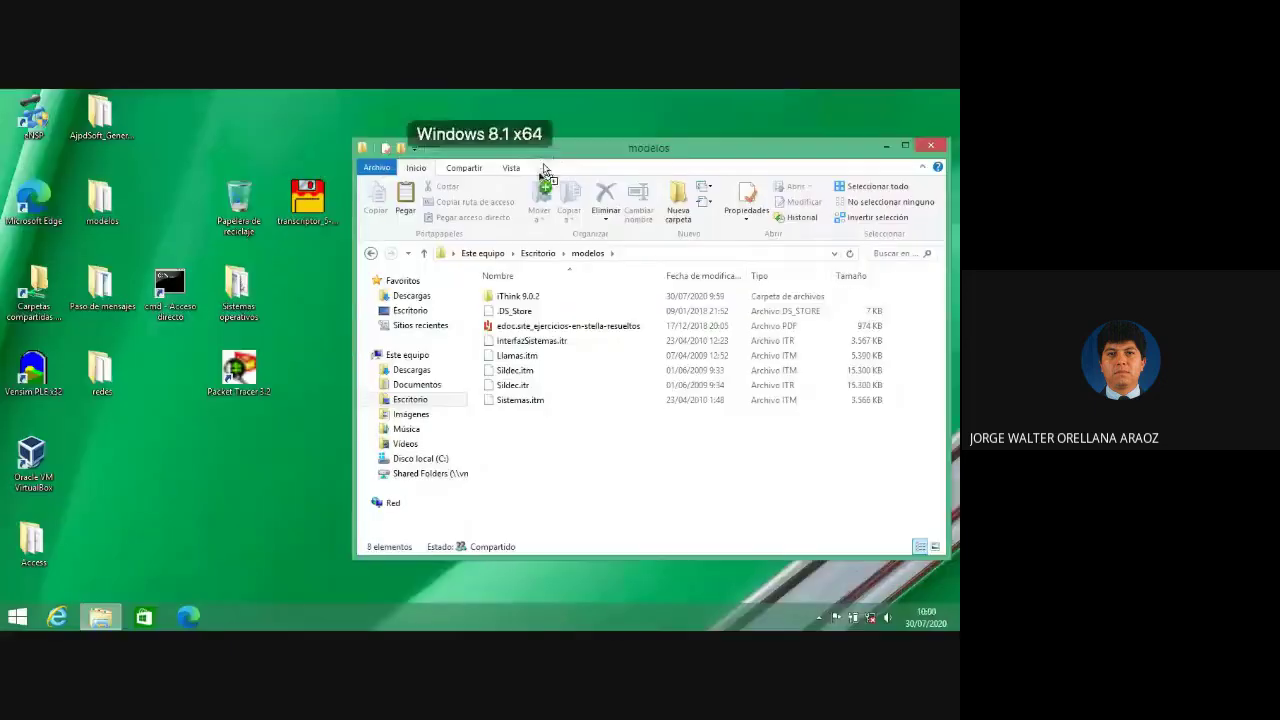
left_click_drag(545, 472, 543, 468)
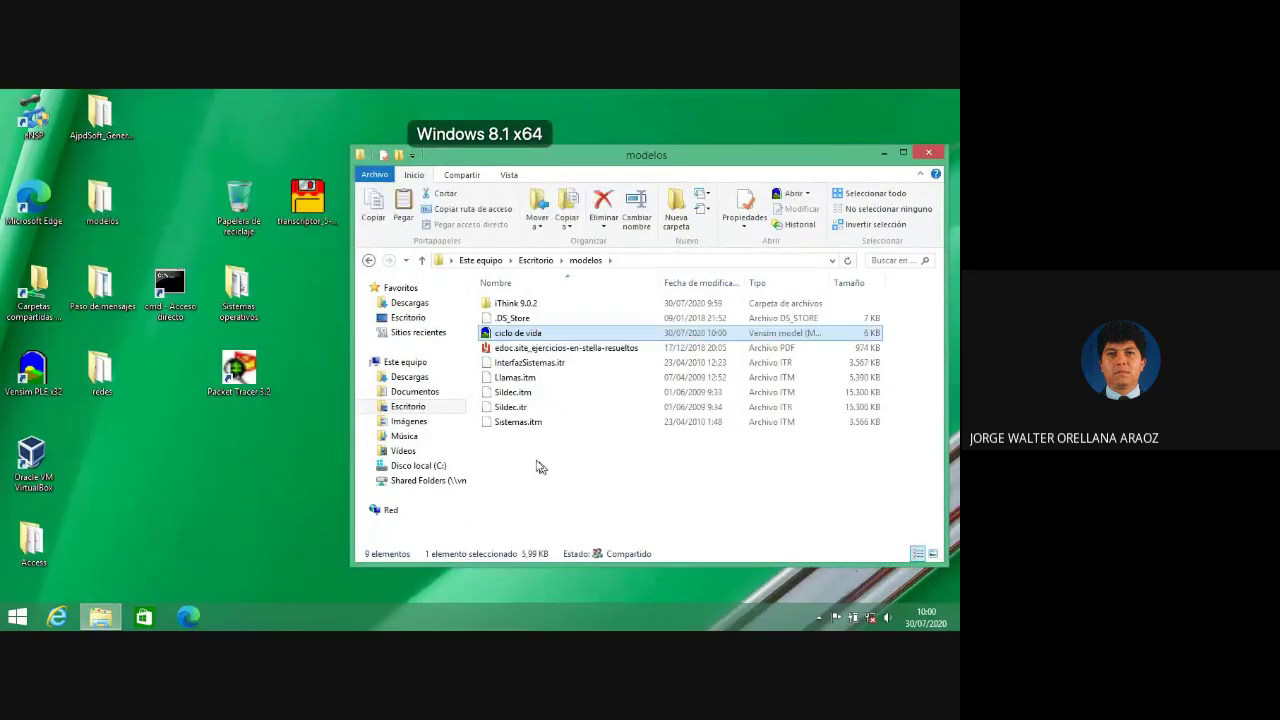
- Open ciclo de vida in Vensim and delete the three rate sliders, the graph and the niños time table from View 2
double_click(500, 333)
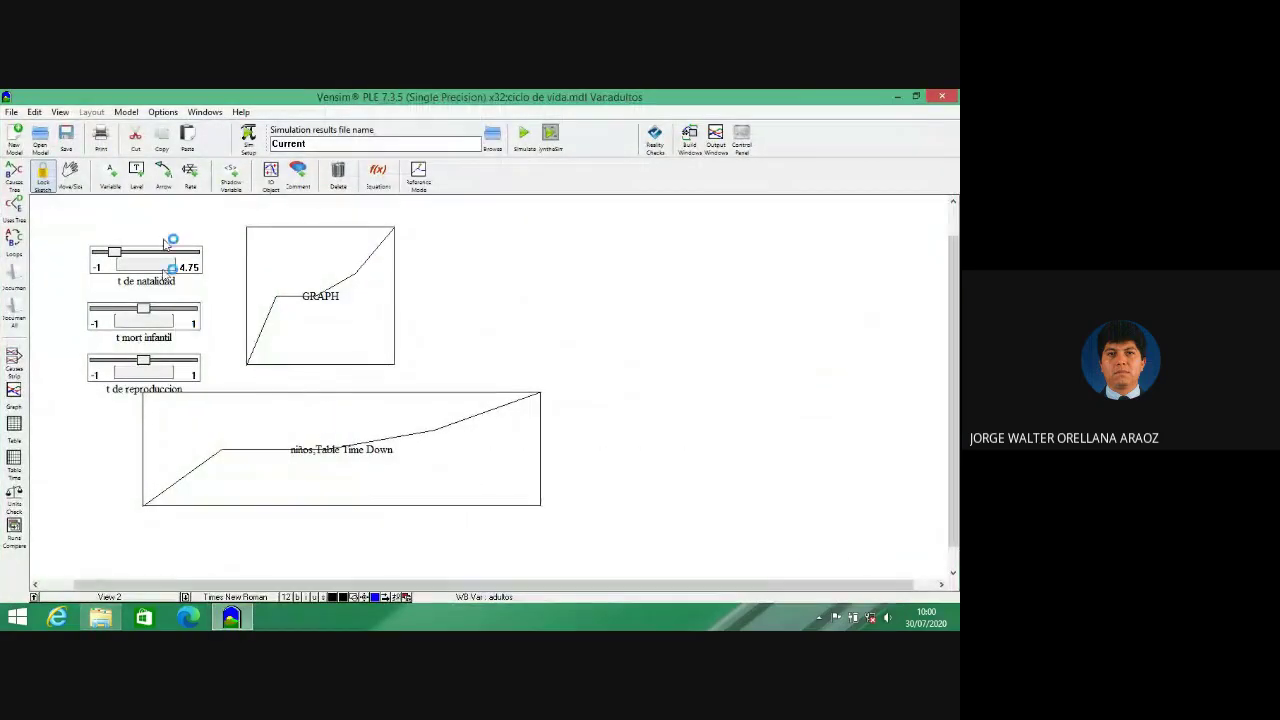
left_click(338, 175)
left_click(255, 278)
left_click(198, 262)
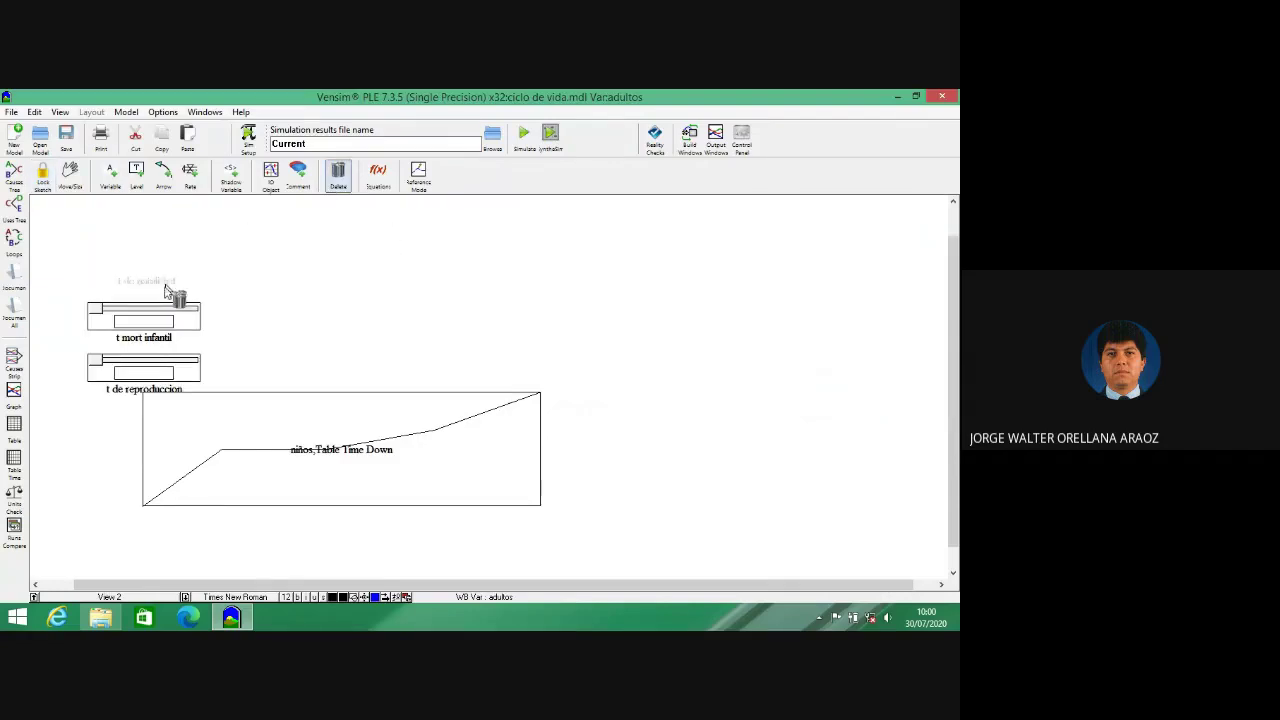
left_click(168, 322)
left_click(180, 378)
left_click(212, 420)
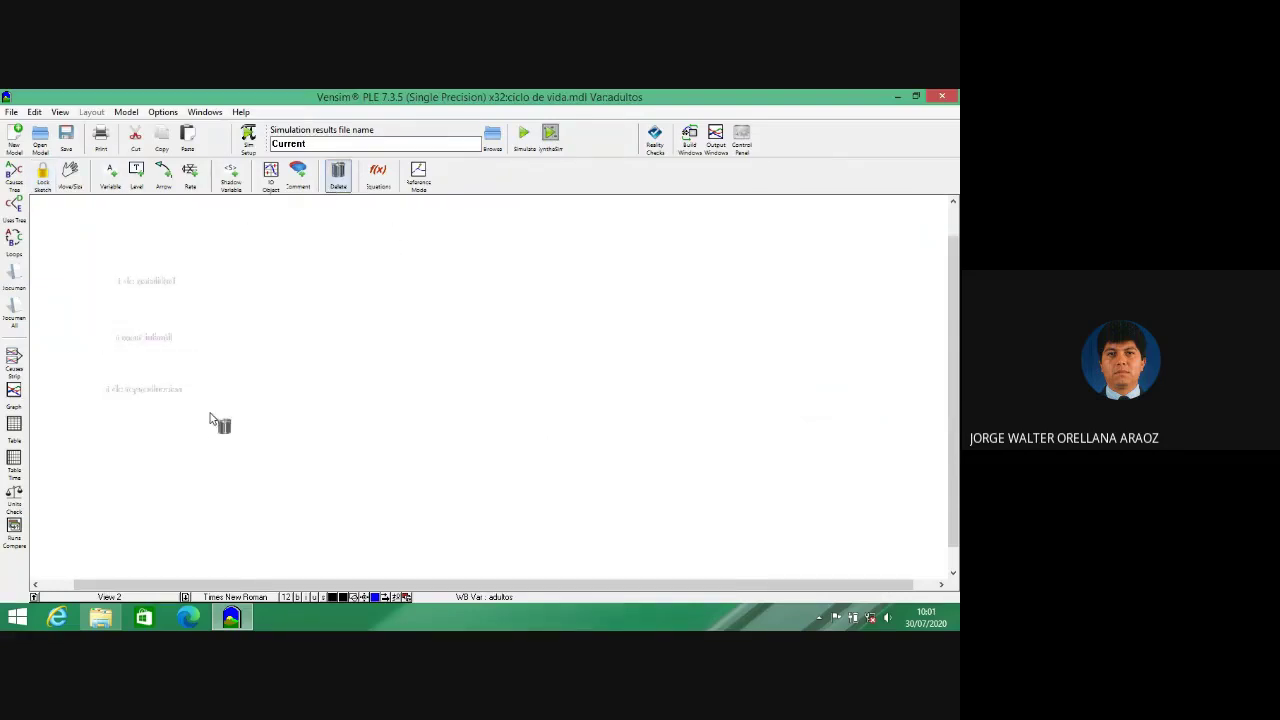
- Switch the model to View 1 and lock the sketch against editing
left_click(150, 596)
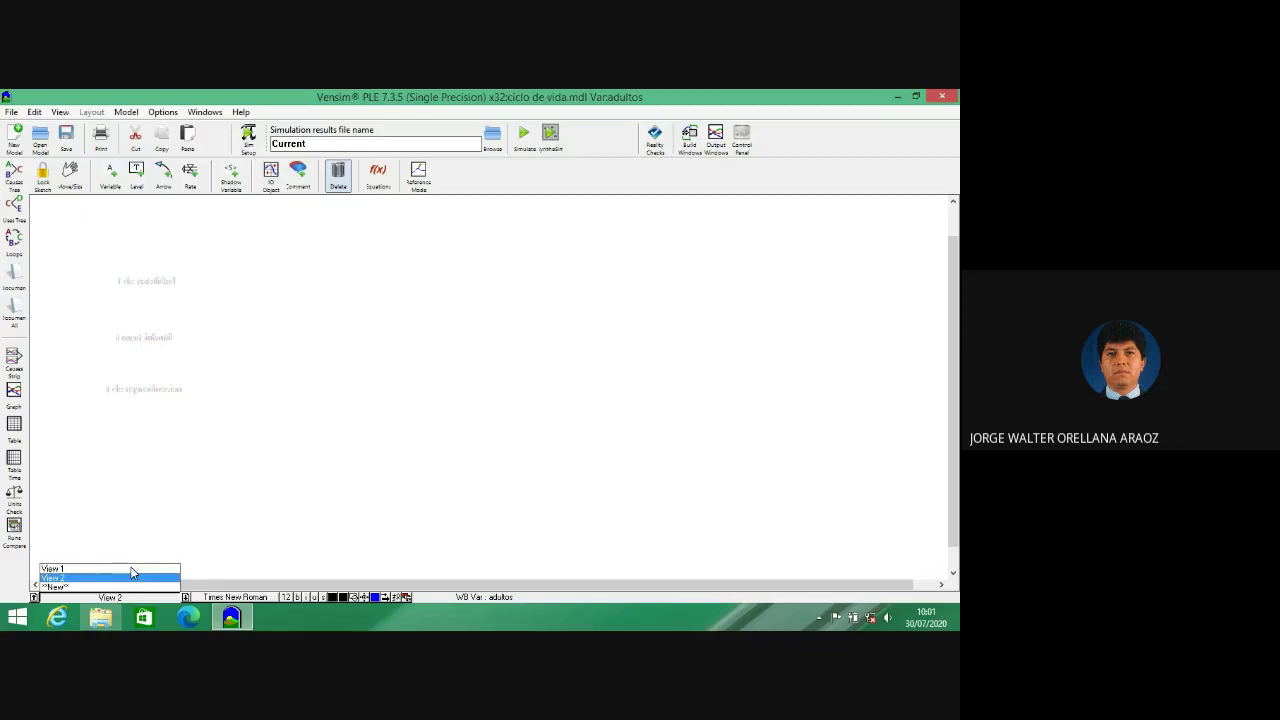
left_click(130, 568)
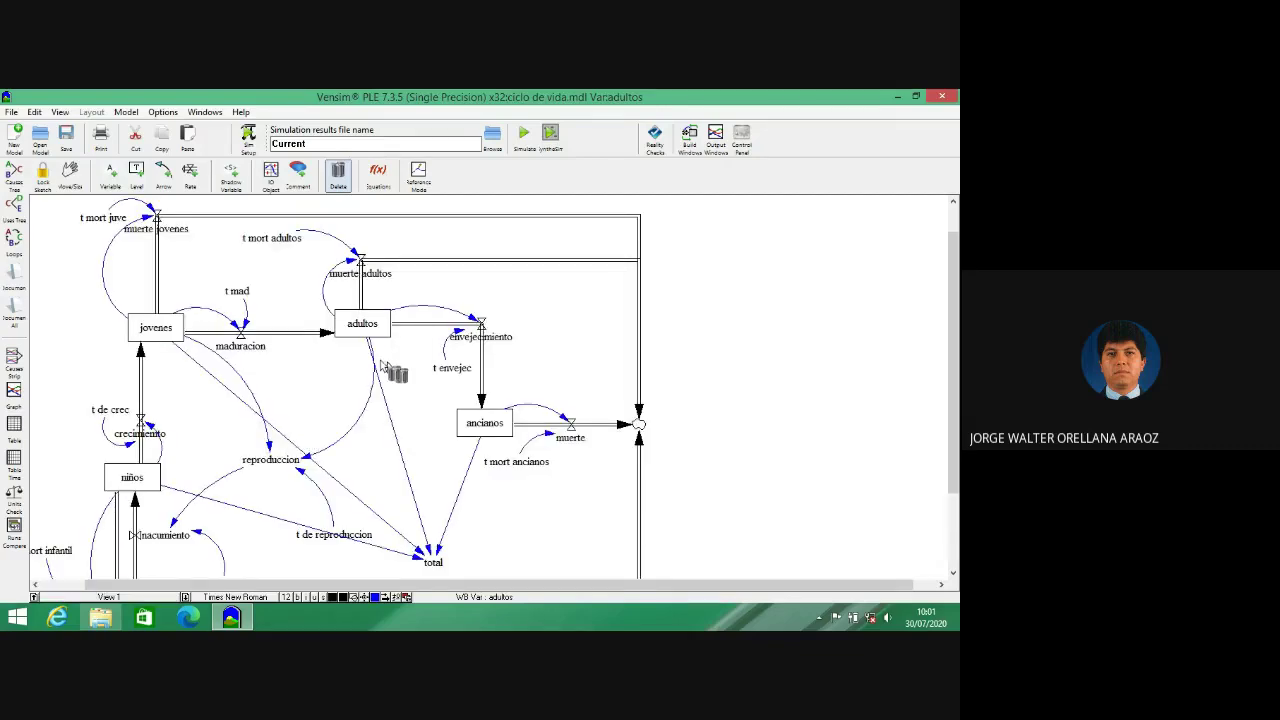
left_click(69, 172)
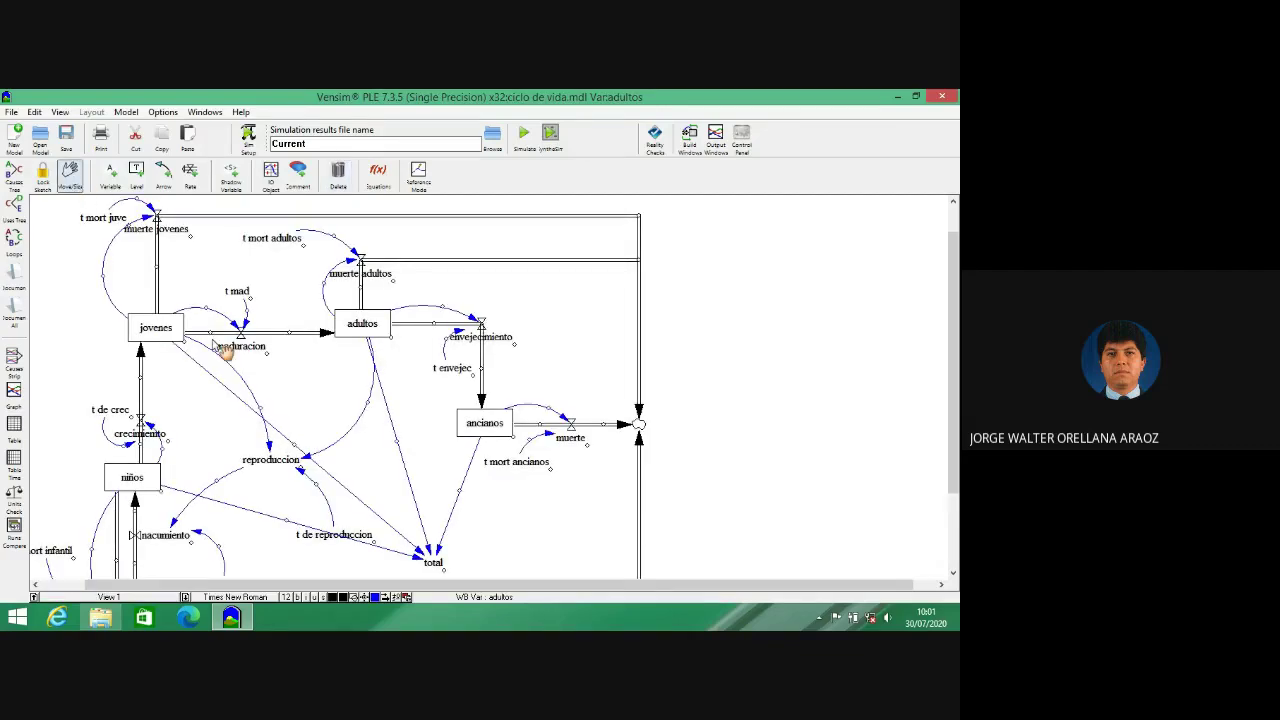
key("1")
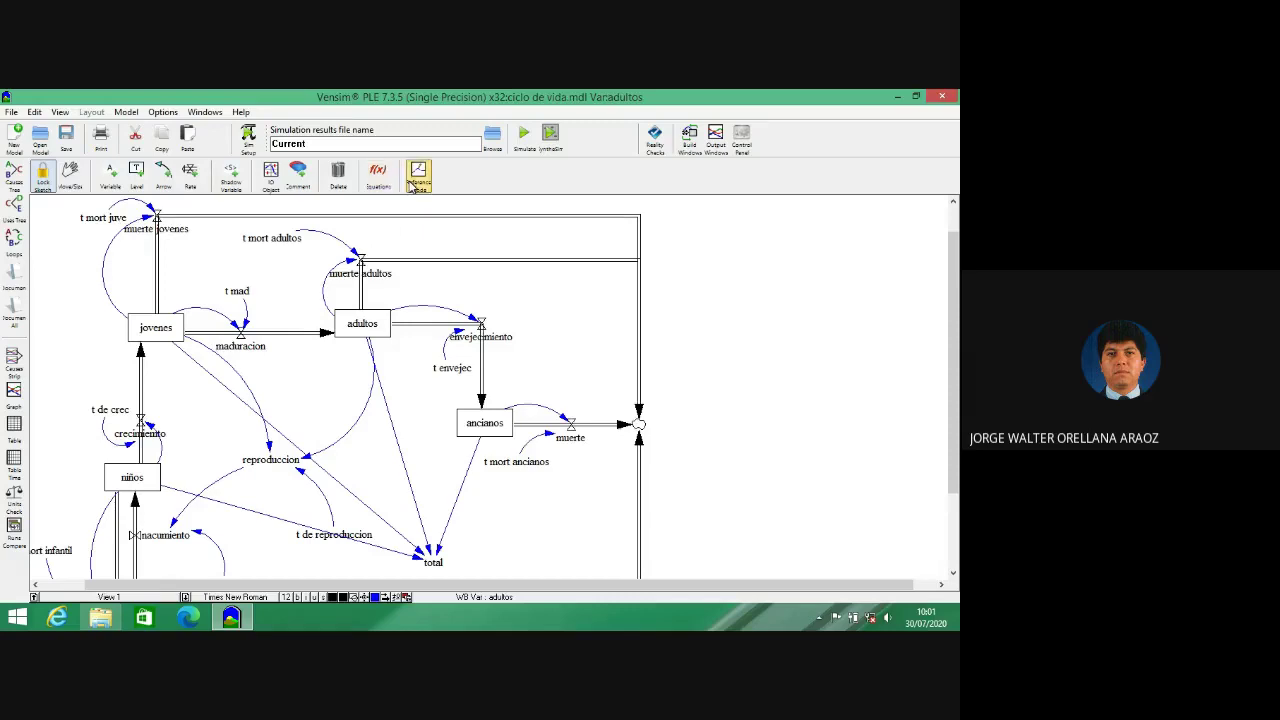
- Run the model in SyntheSim, inspect the behaviour of the niños, jovenes and ancianos levels, and stop the simulation
left_click(545, 133)
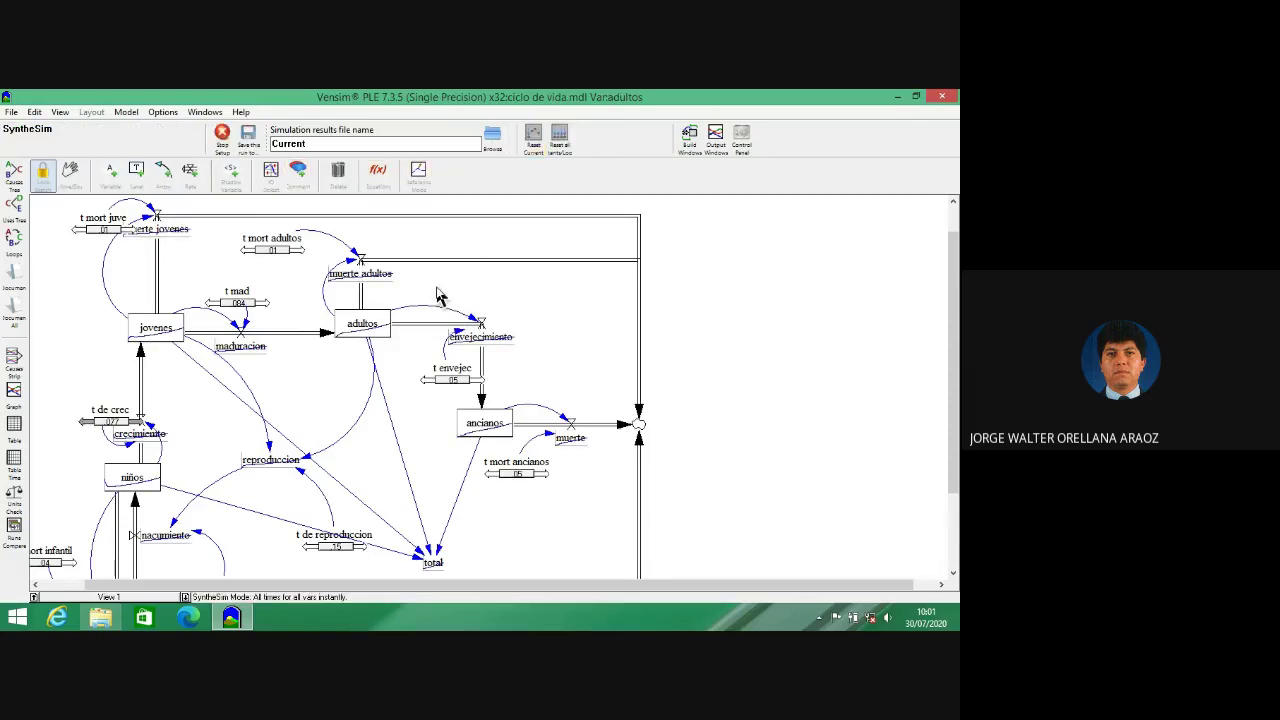
mouse_move(128, 487)
mouse_move(157, 340)
mouse_move(477, 430)
left_click(224, 140)
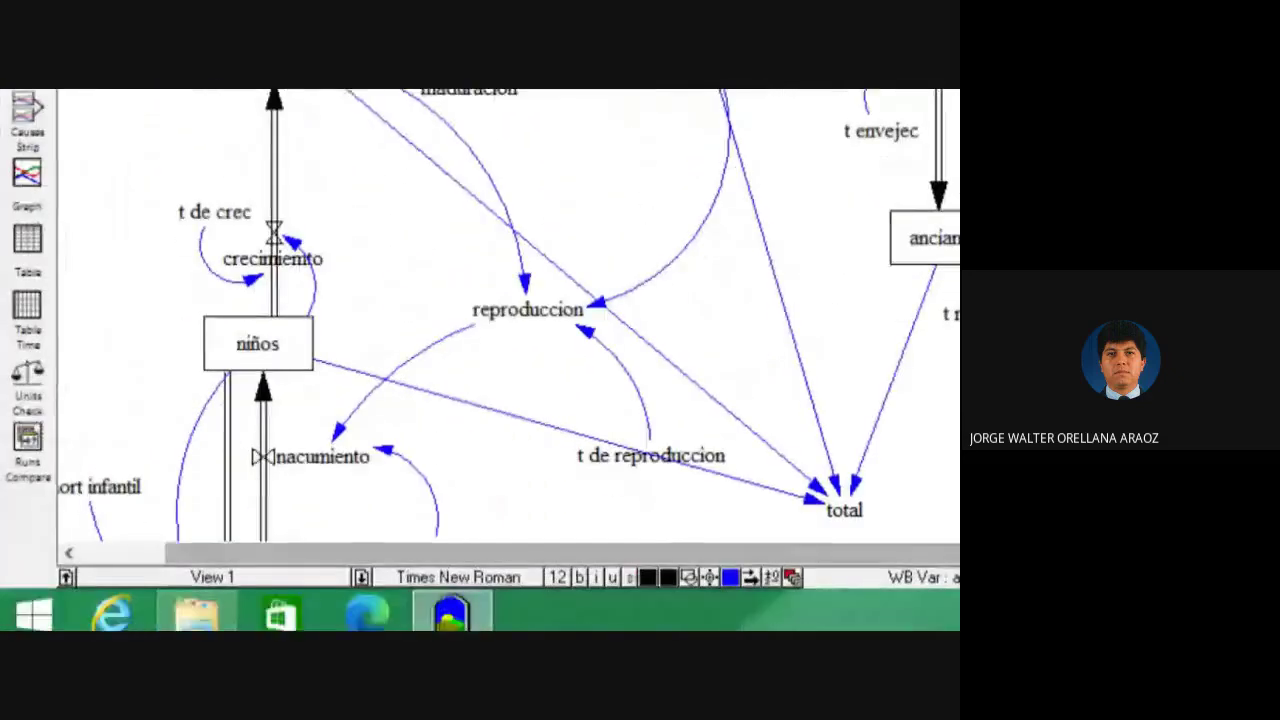
- Add a new blank view to the ciclo de vida model
left_click(254, 575)
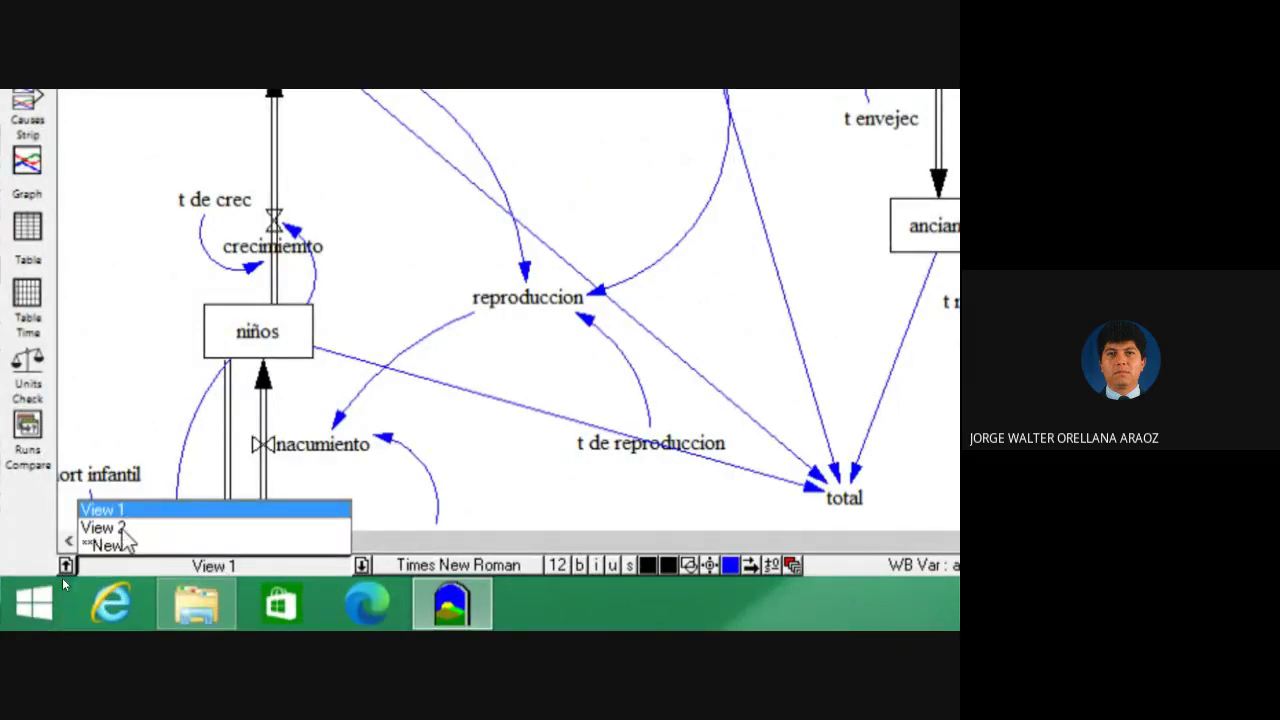
left_click(124, 546)
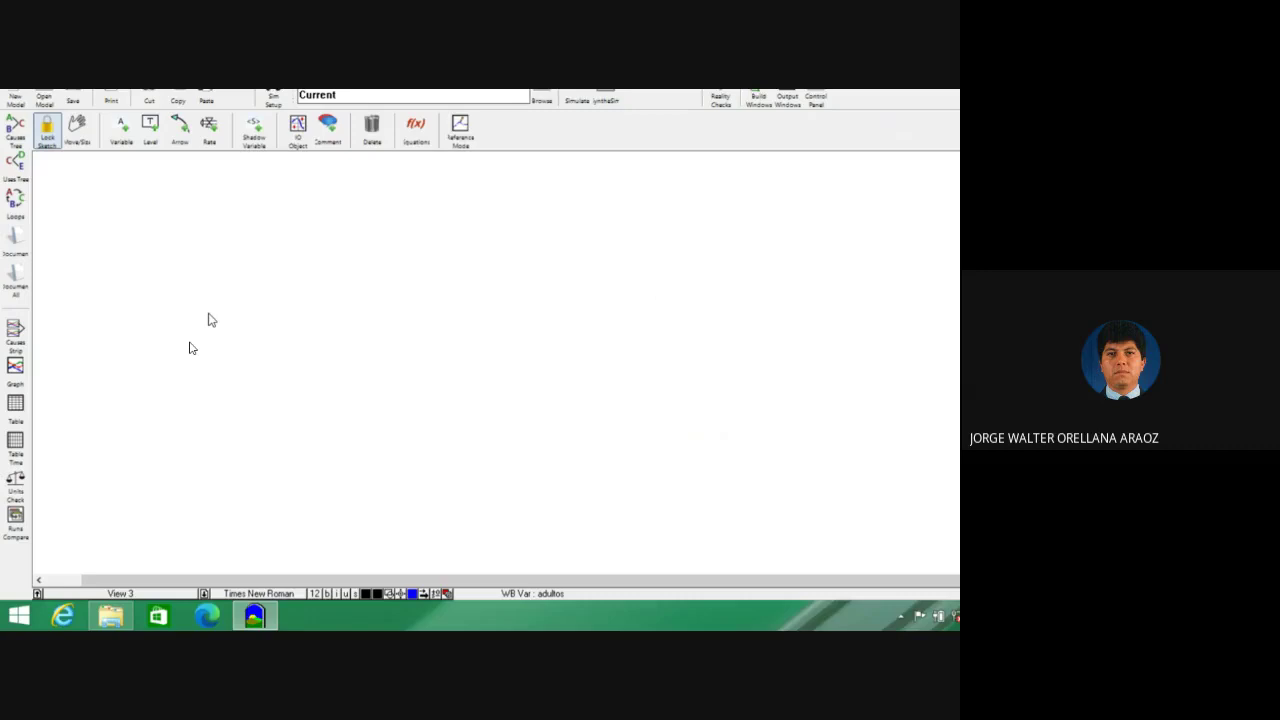
left_click(255, 138)
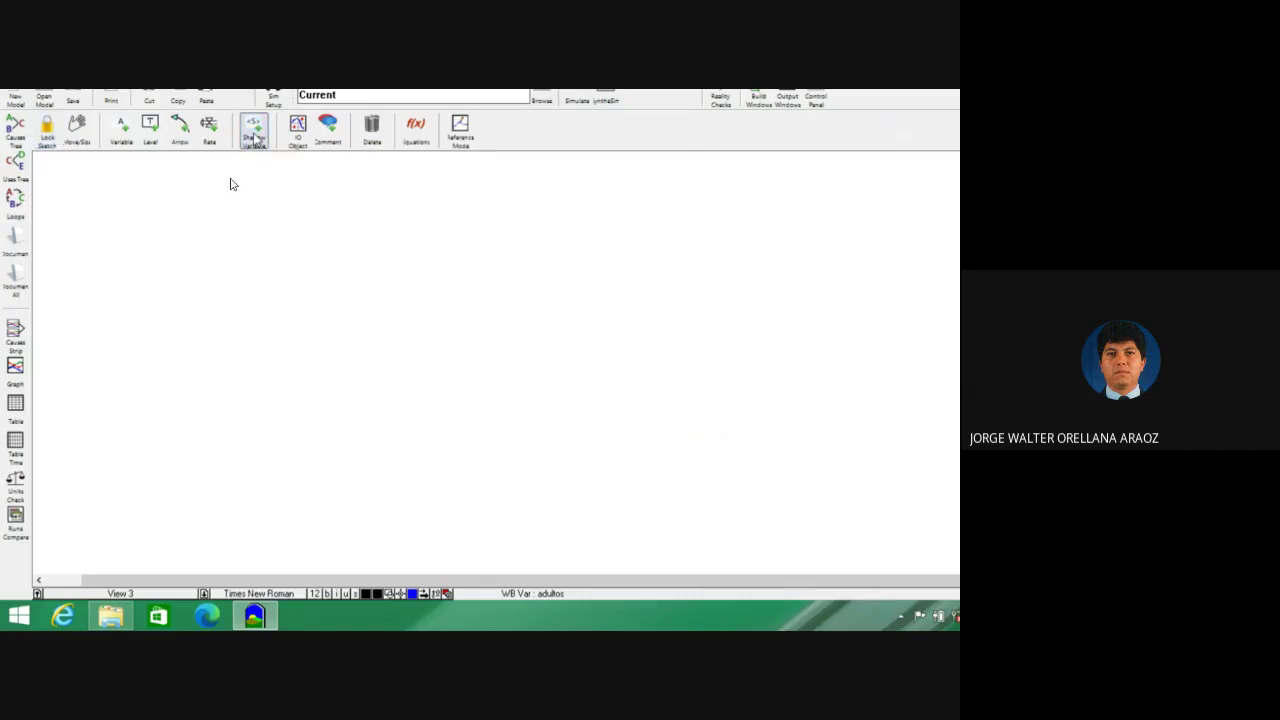
left_click(303, 307)
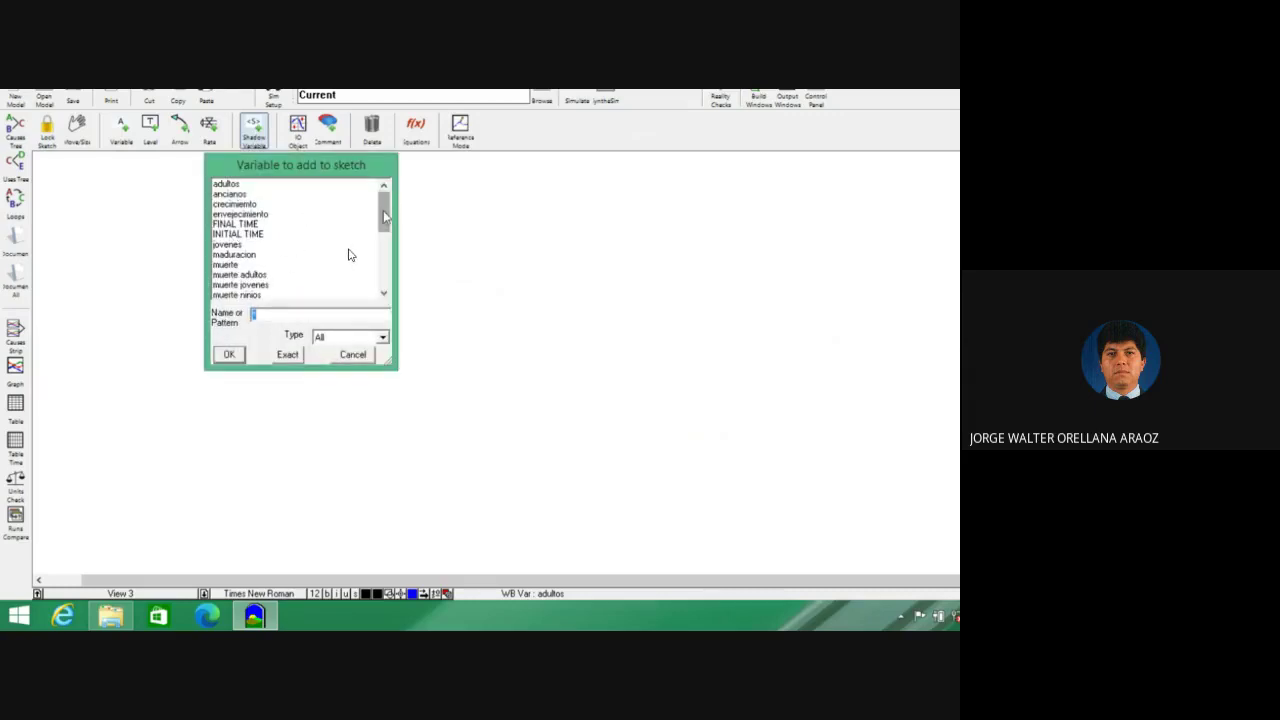
scroll(349, 257, "down", 10)
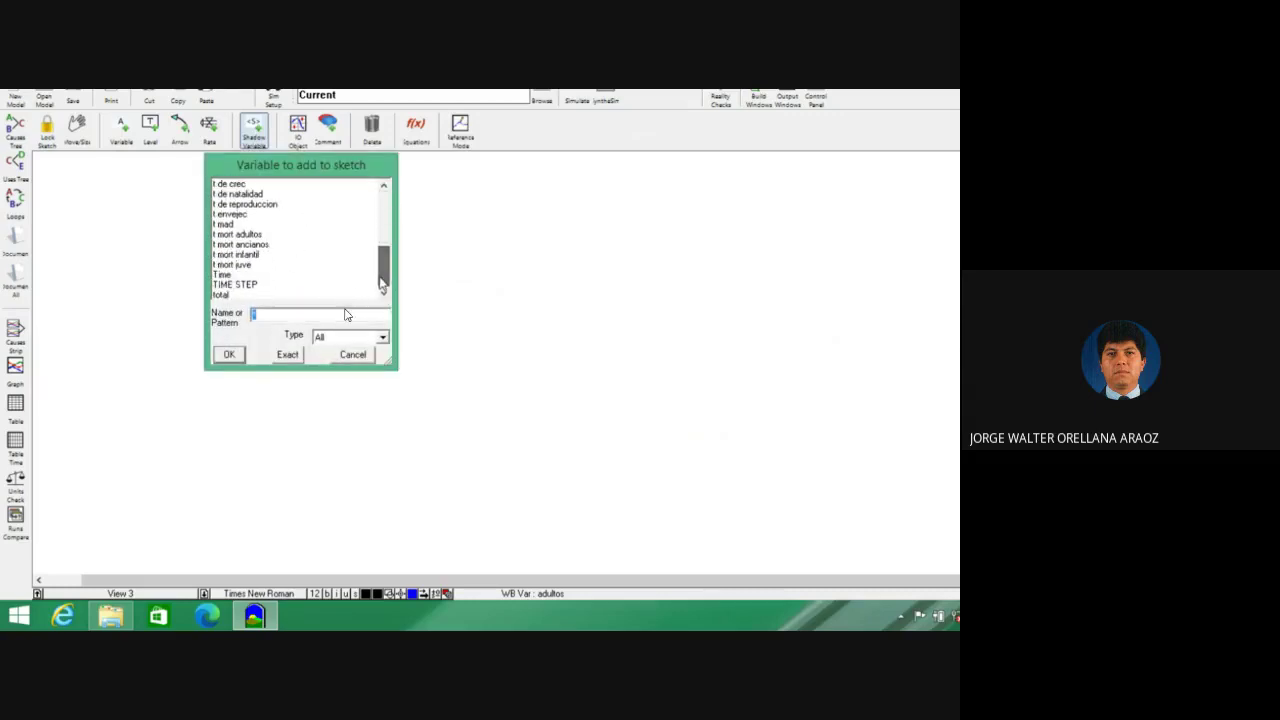
left_click(240, 275)
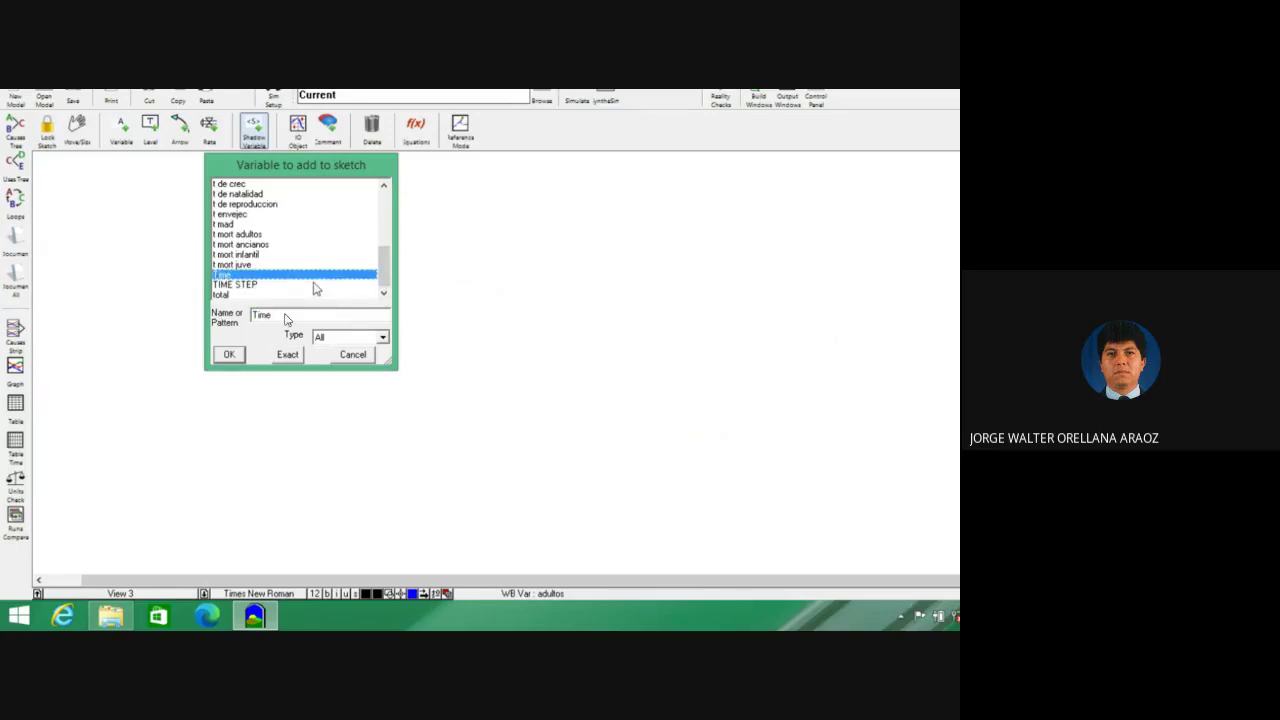
left_click(345, 357)
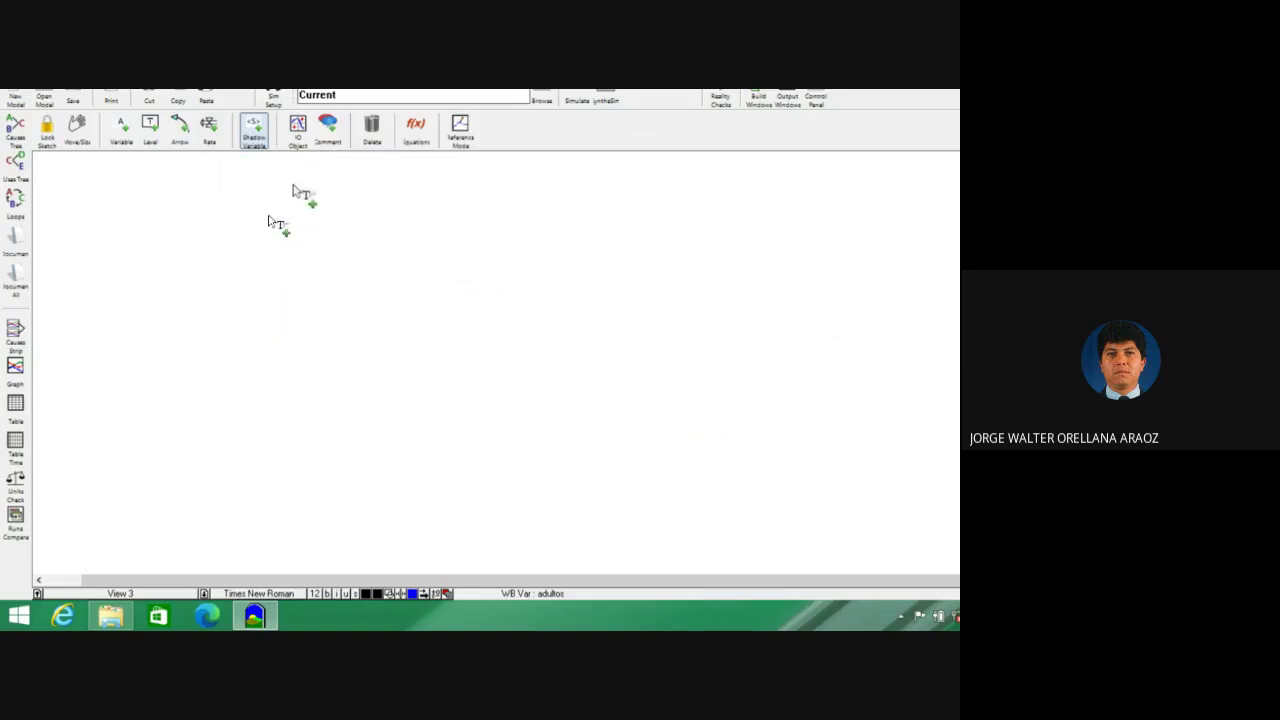
- Examine the Output Workbench Tool and Output Custom Graph types and the analysis tools offered for an input output object, and leave without adding one
left_click(299, 138)
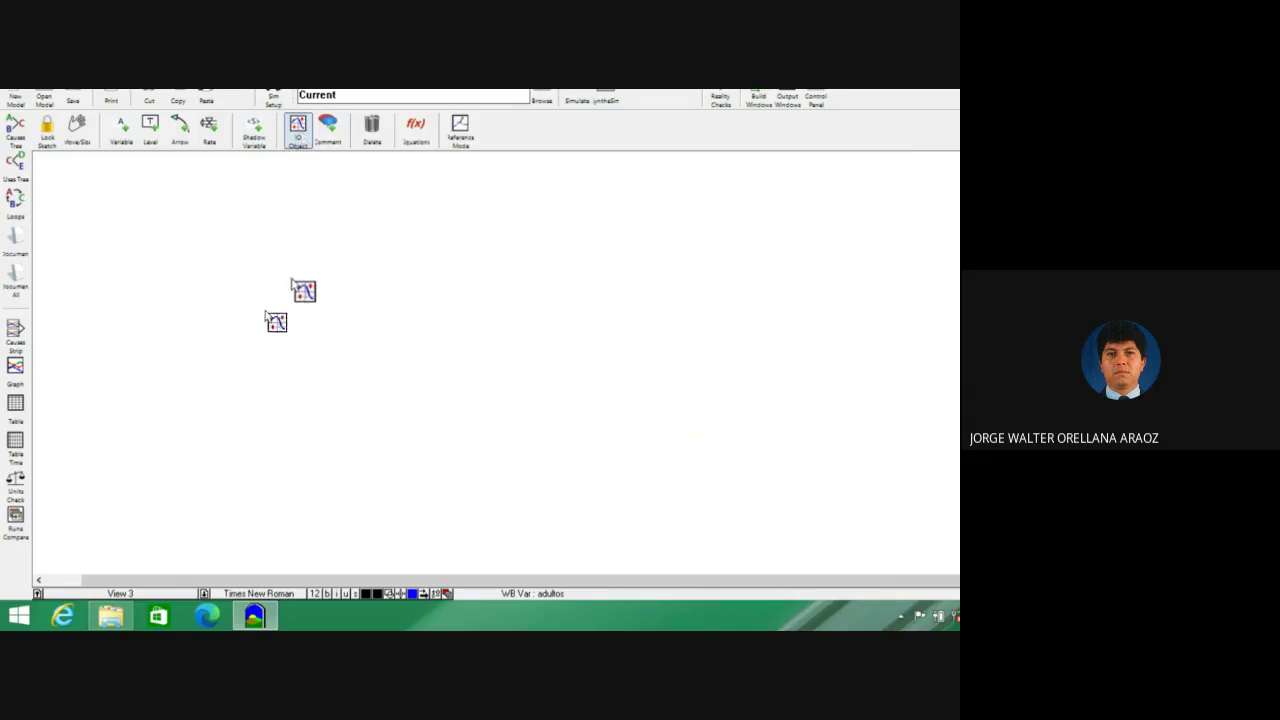
left_click(291, 282)
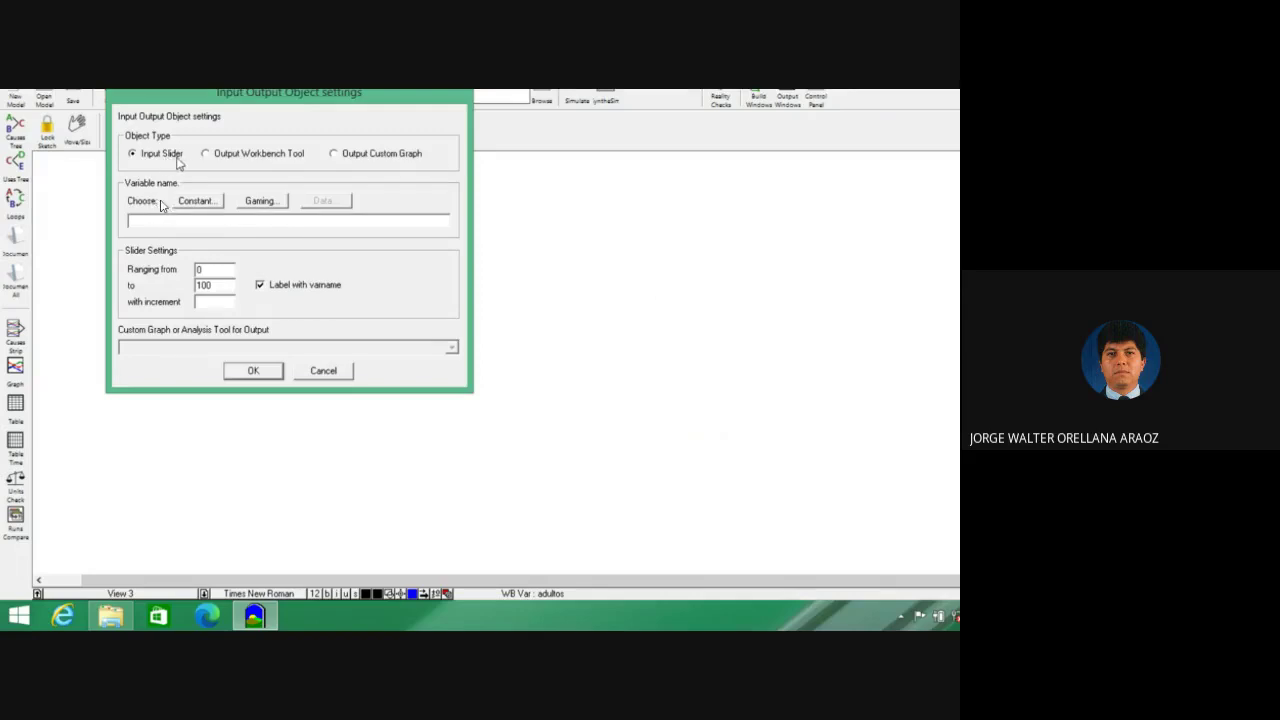
left_click(214, 157)
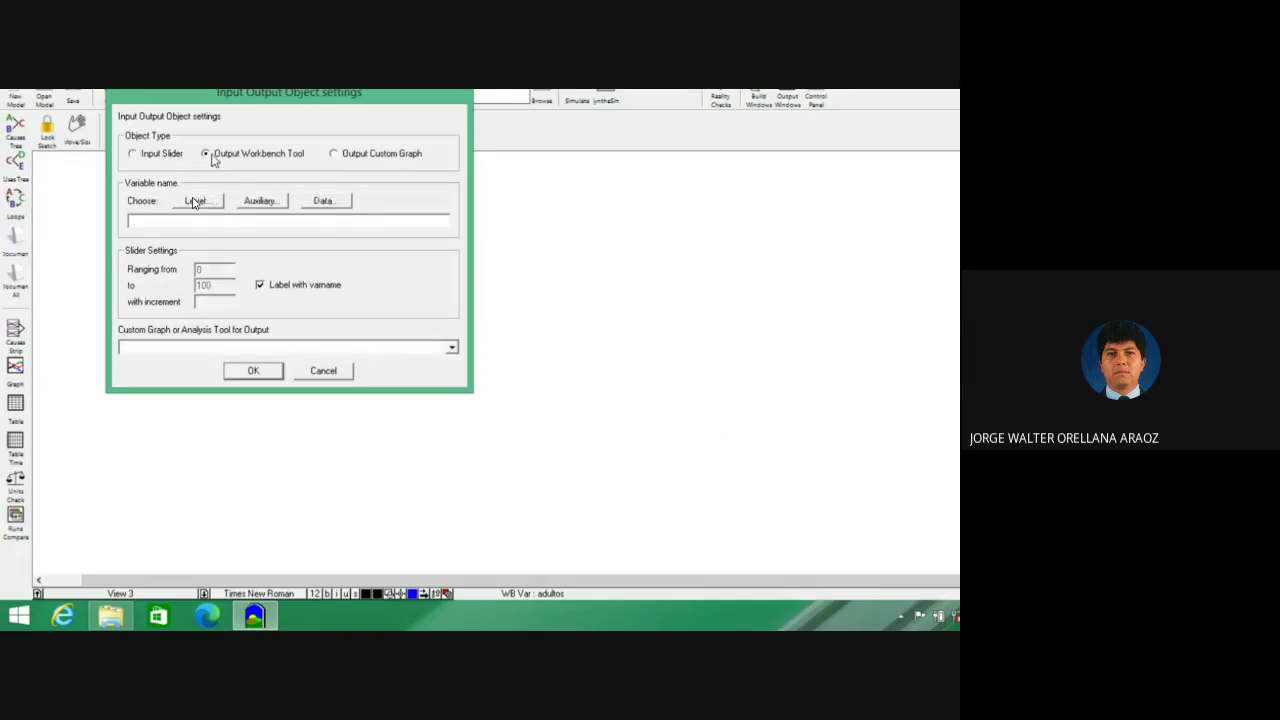
left_click(334, 156)
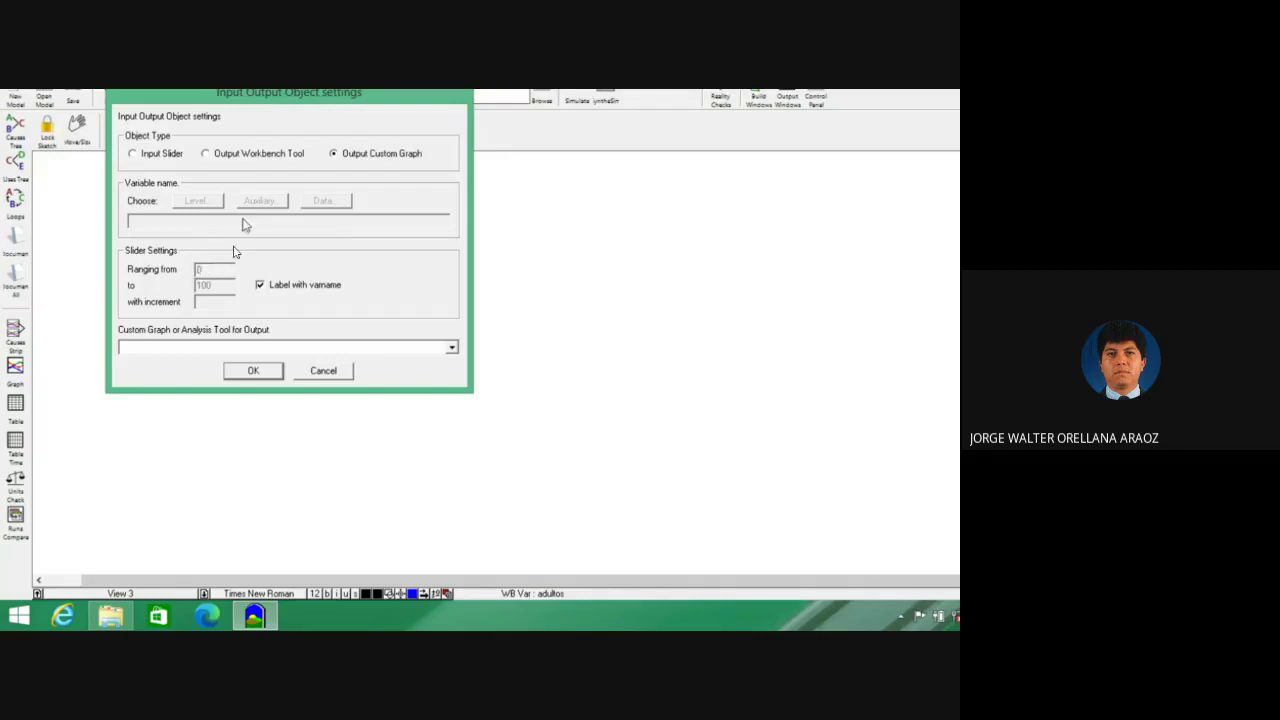
left_click(208, 156)
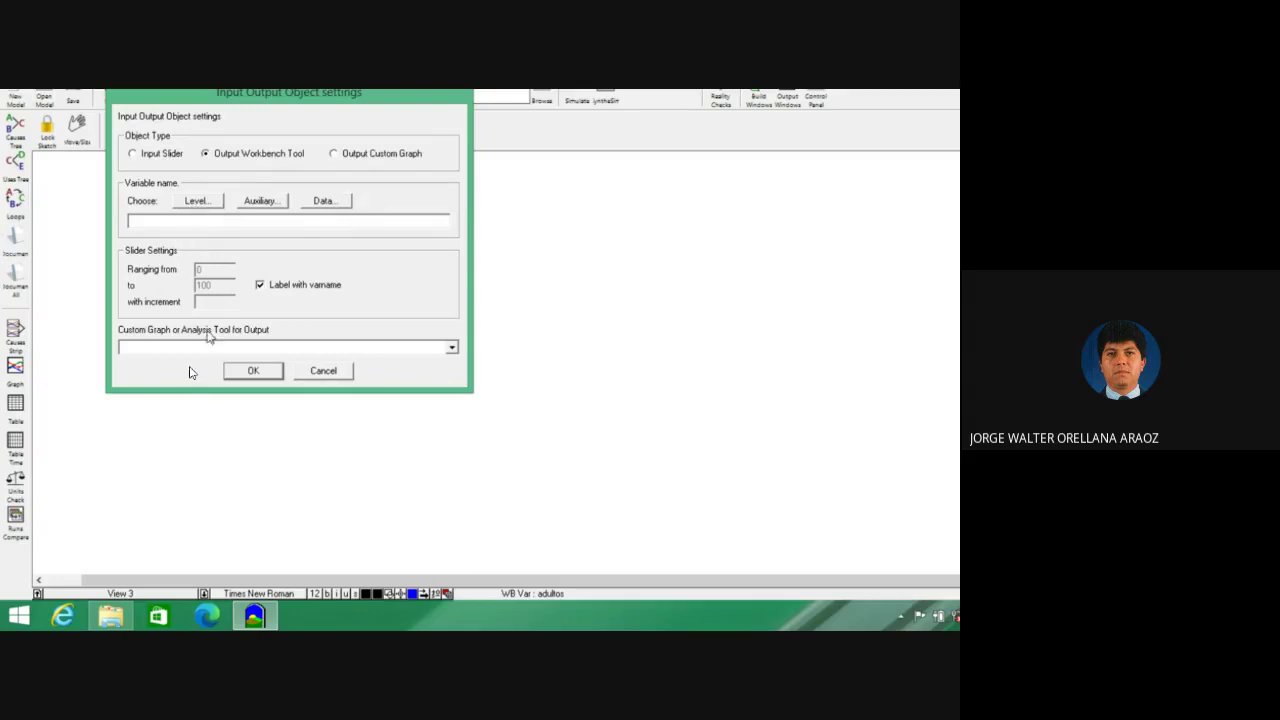
left_click(452, 348)
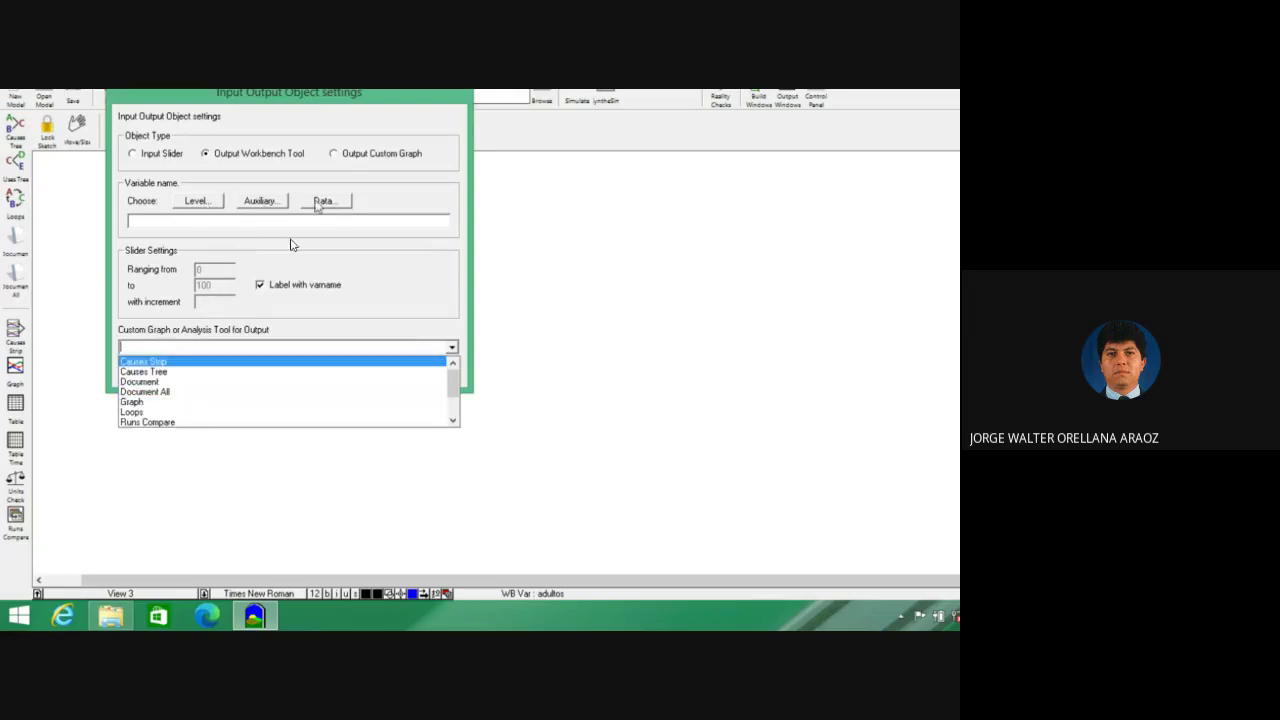
left_click(345, 206)
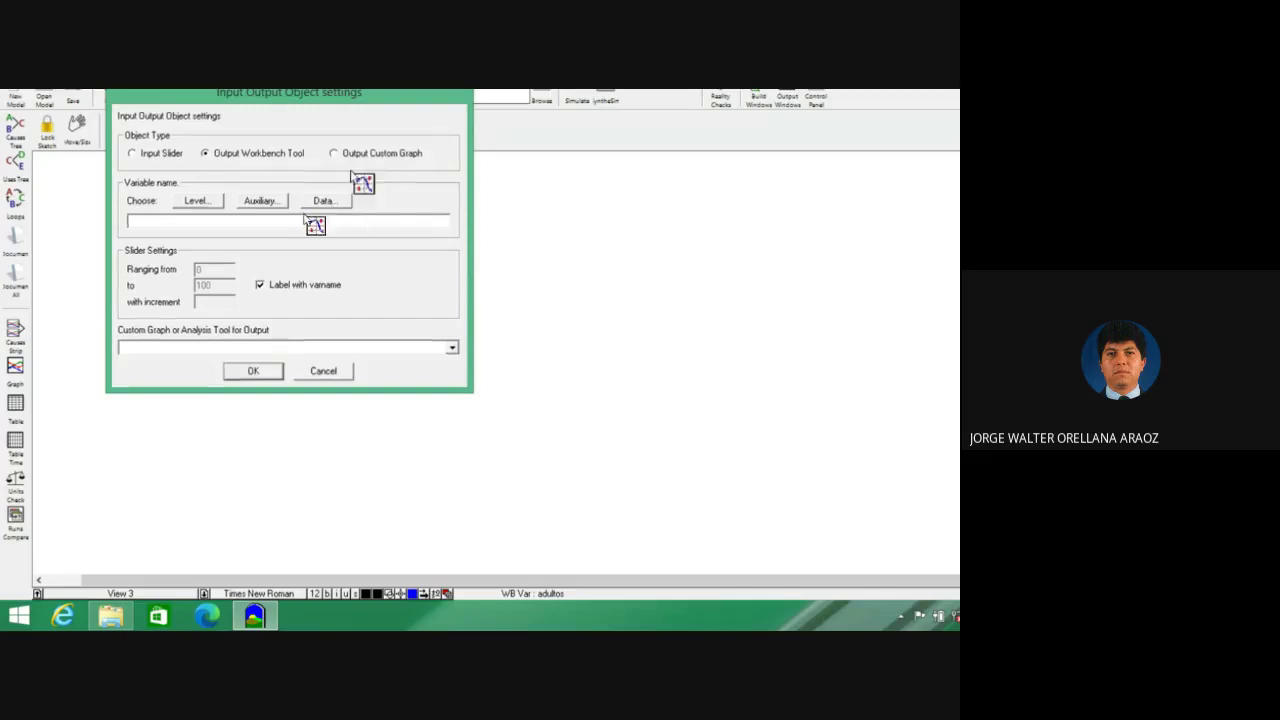
key("Escape")
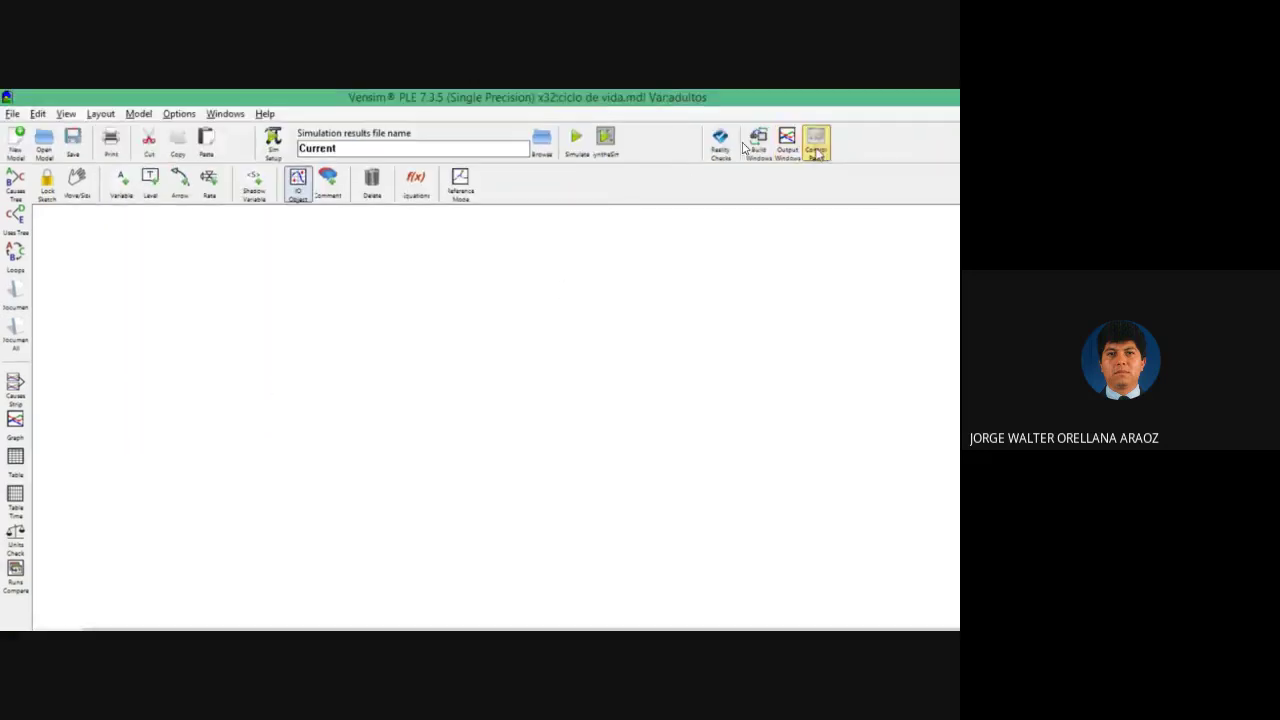
- Display the existing custom graph GRAPH from the model's graph definitions, and close it after viewing
left_click(816, 140)
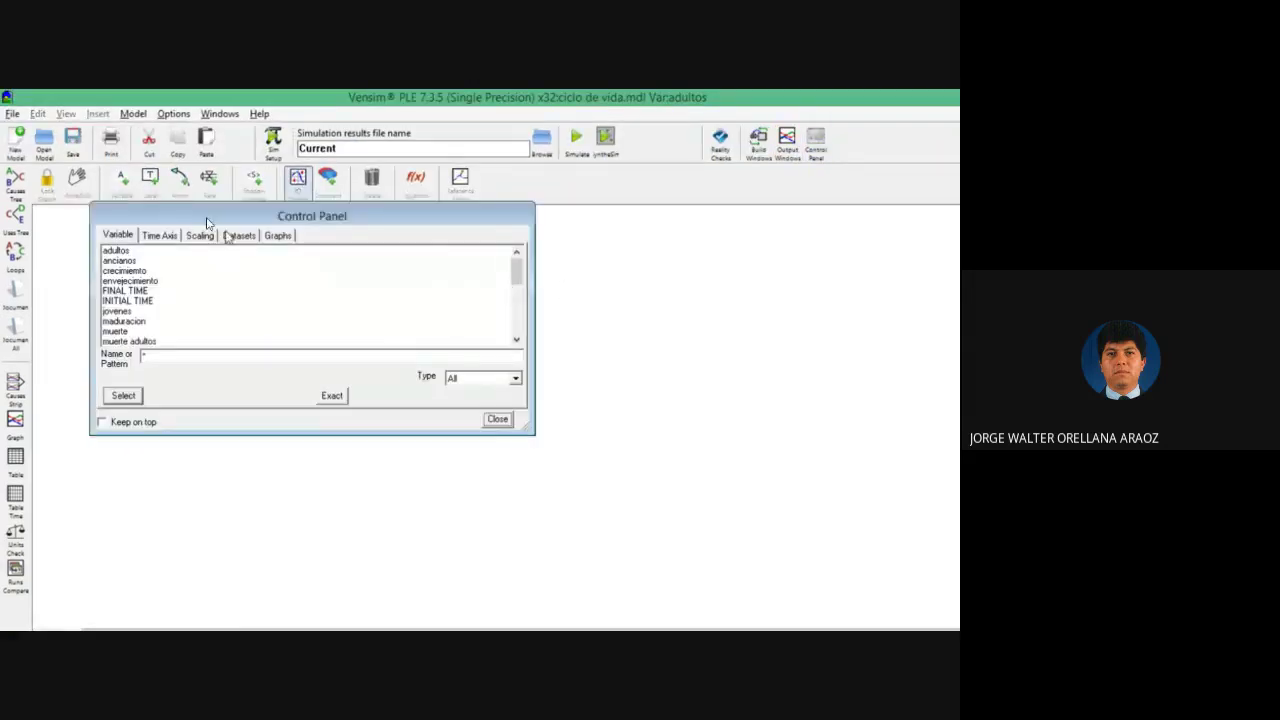
left_click(238, 235)
left_click(280, 235)
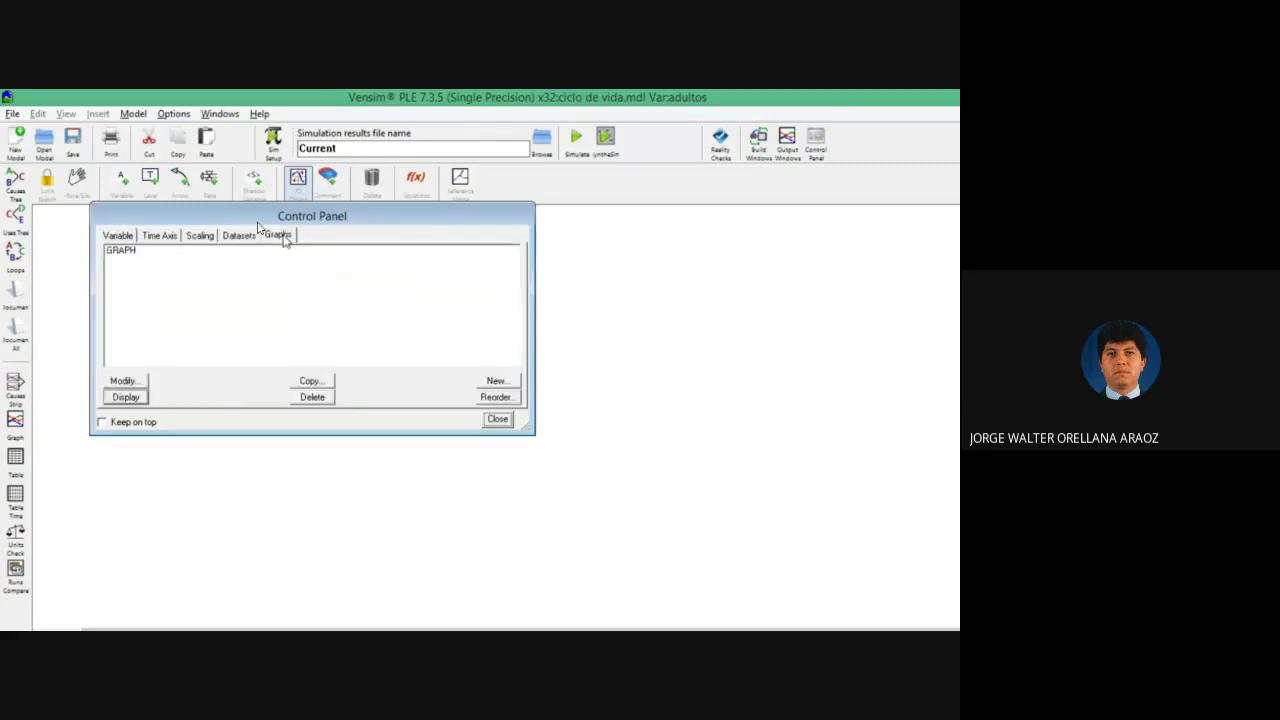
left_click(126, 251)
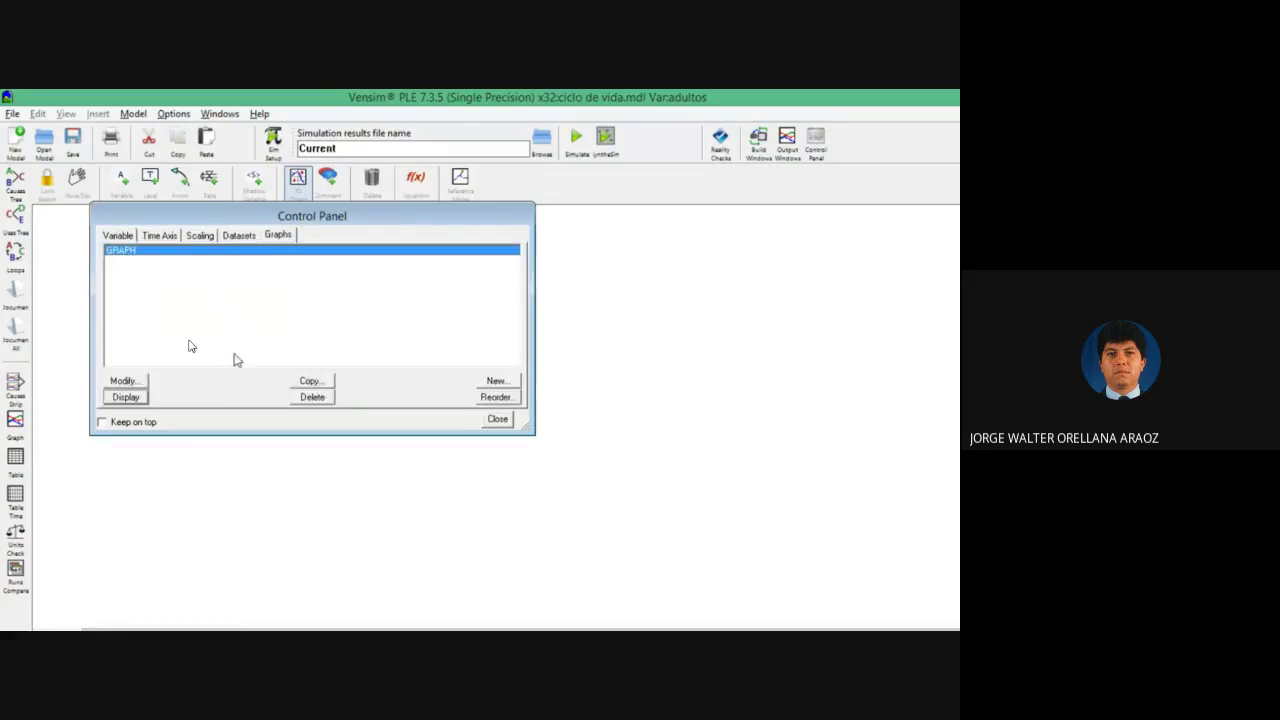
left_click(130, 397)
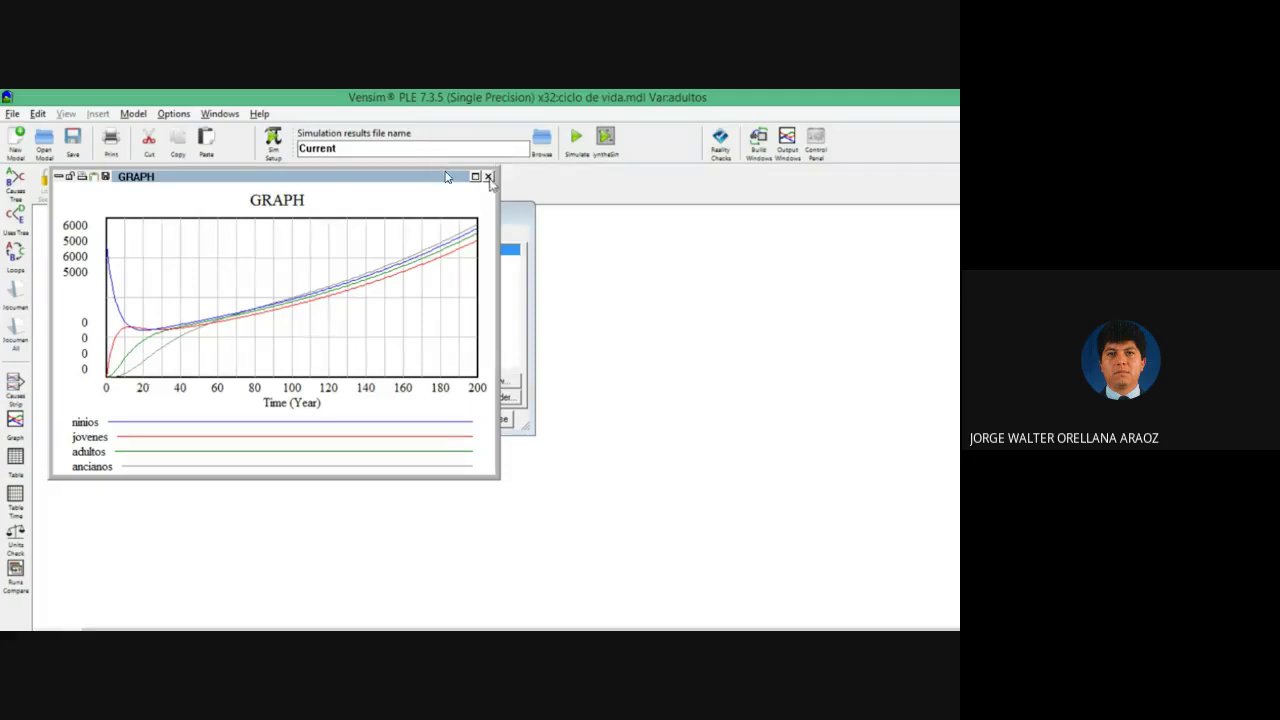
left_click(488, 177)
left_click(497, 419)
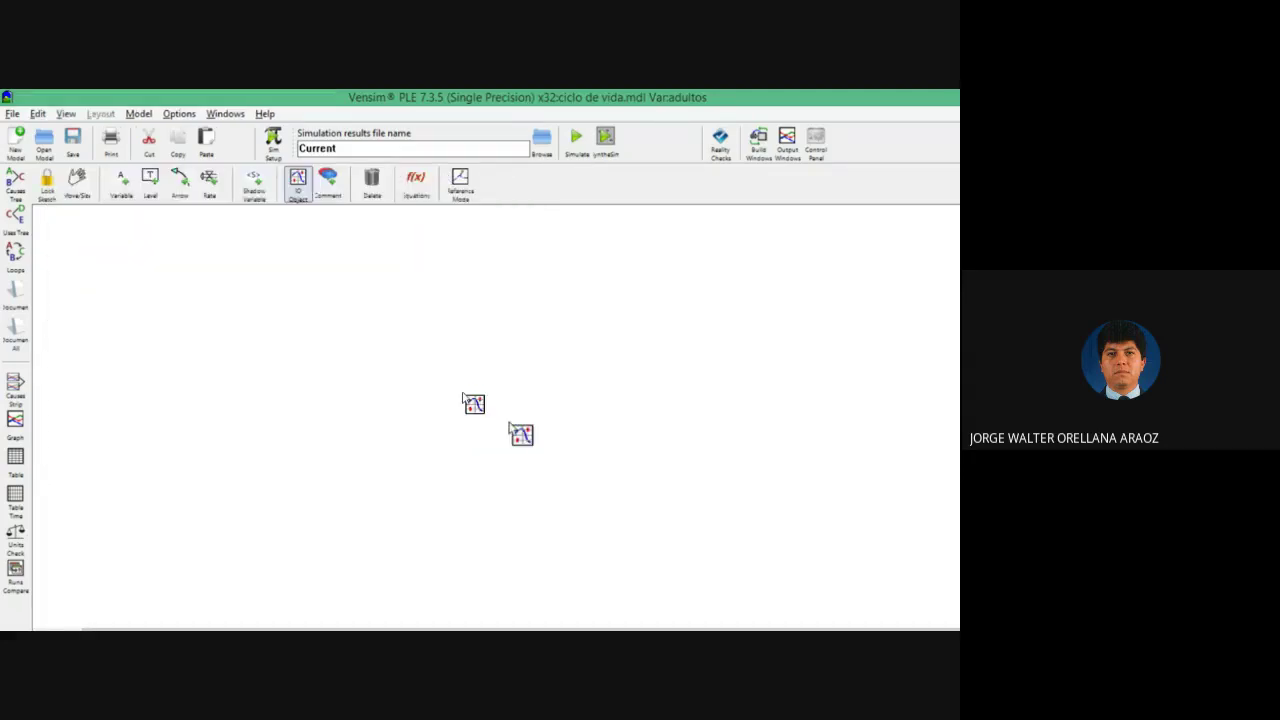
- Place the custom graph GRAPH as an output object in the middle of View 3 and make it slightly wider and shorter
left_click(316, 278)
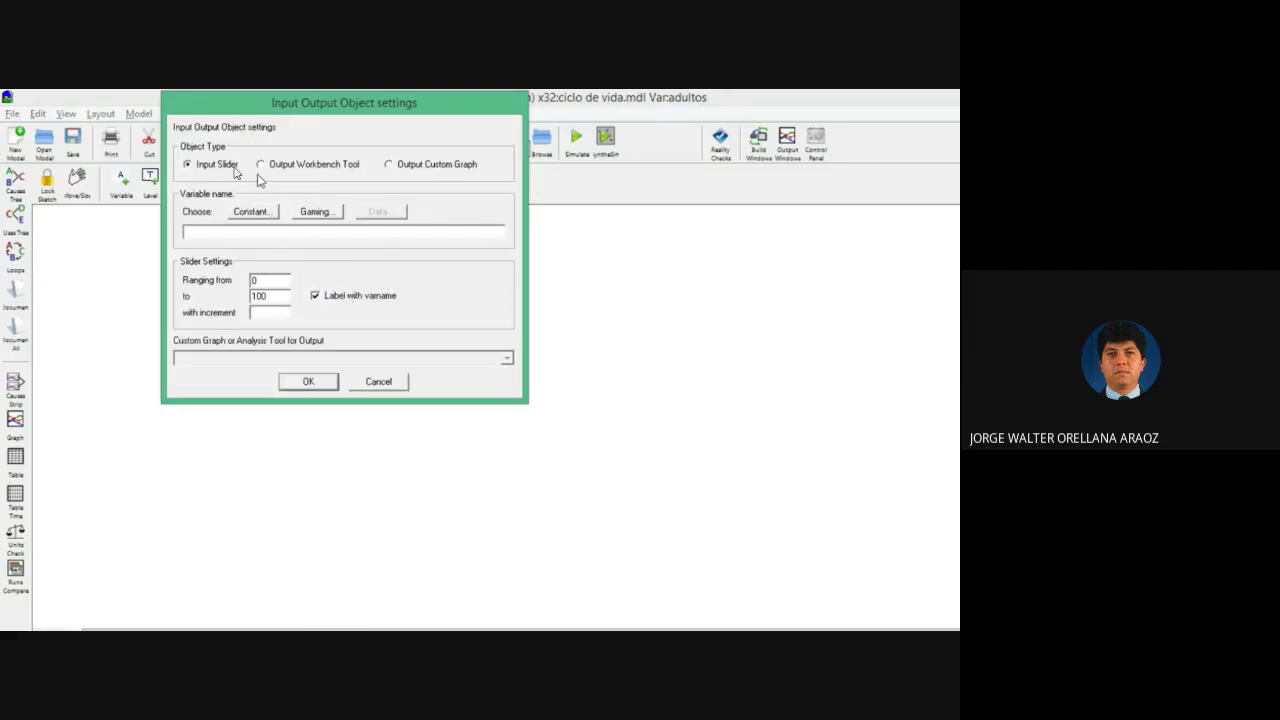
left_click(390, 164)
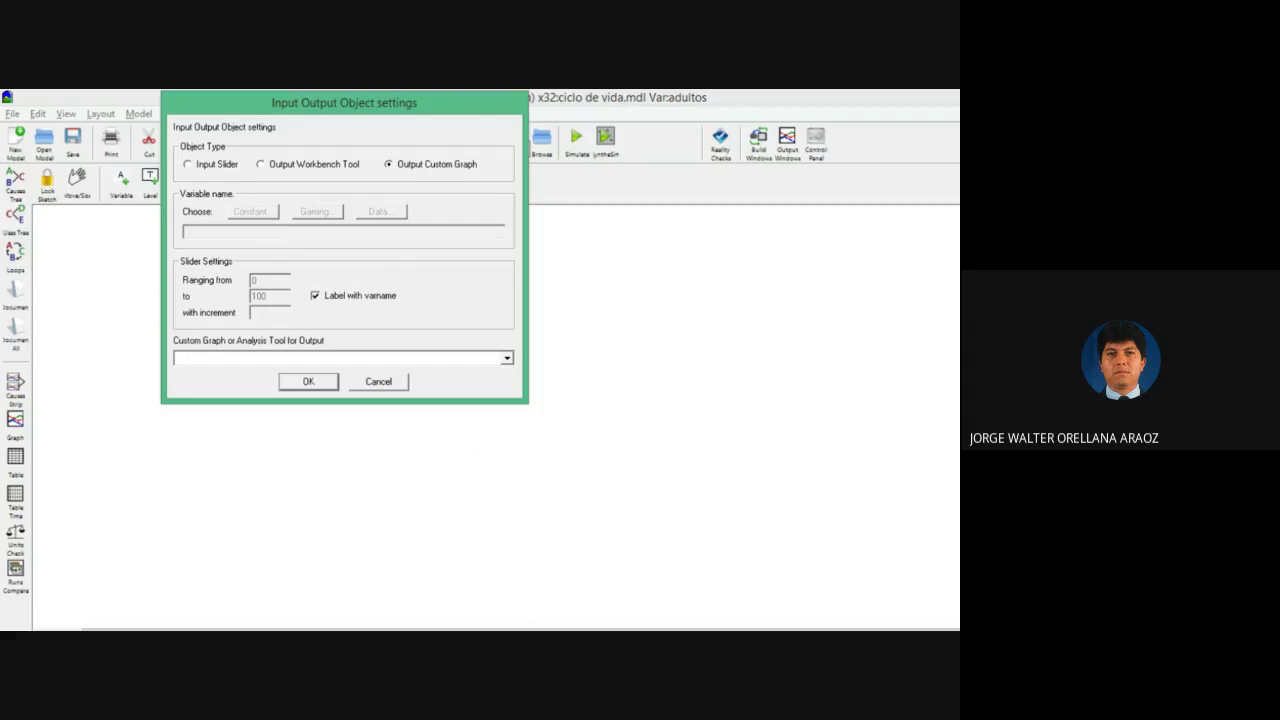
left_click(508, 358)
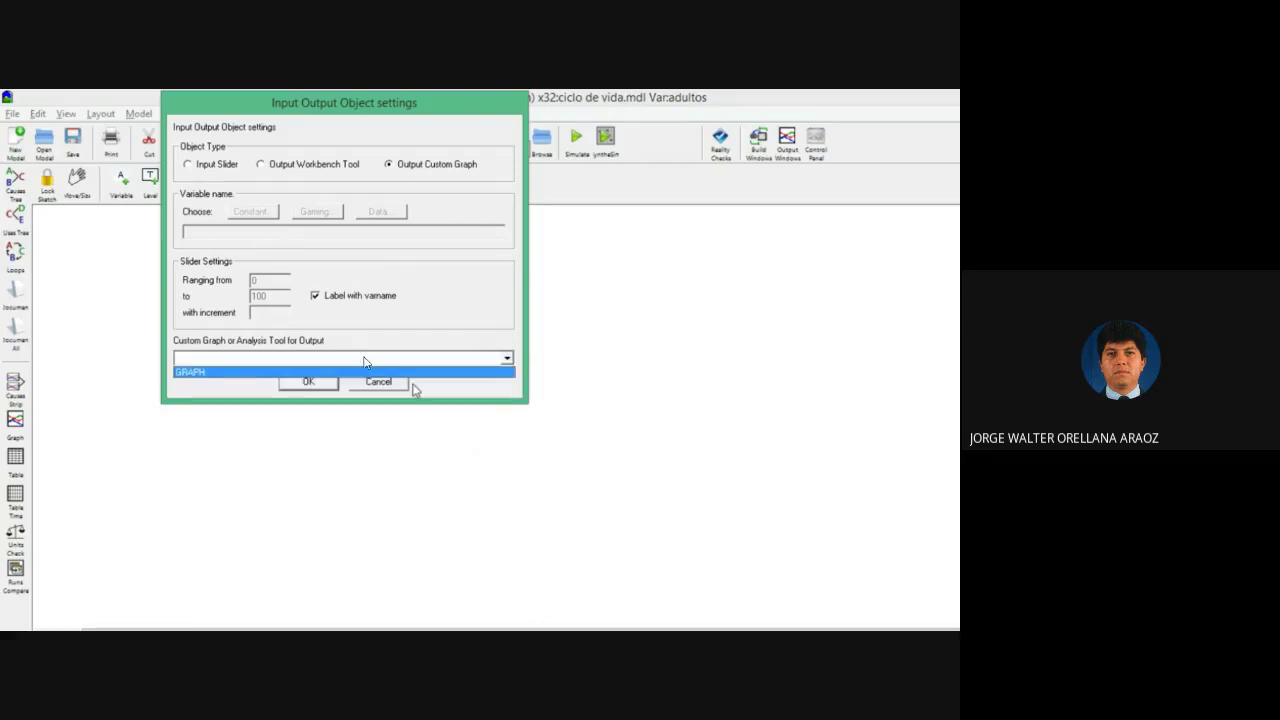
left_click(236, 372)
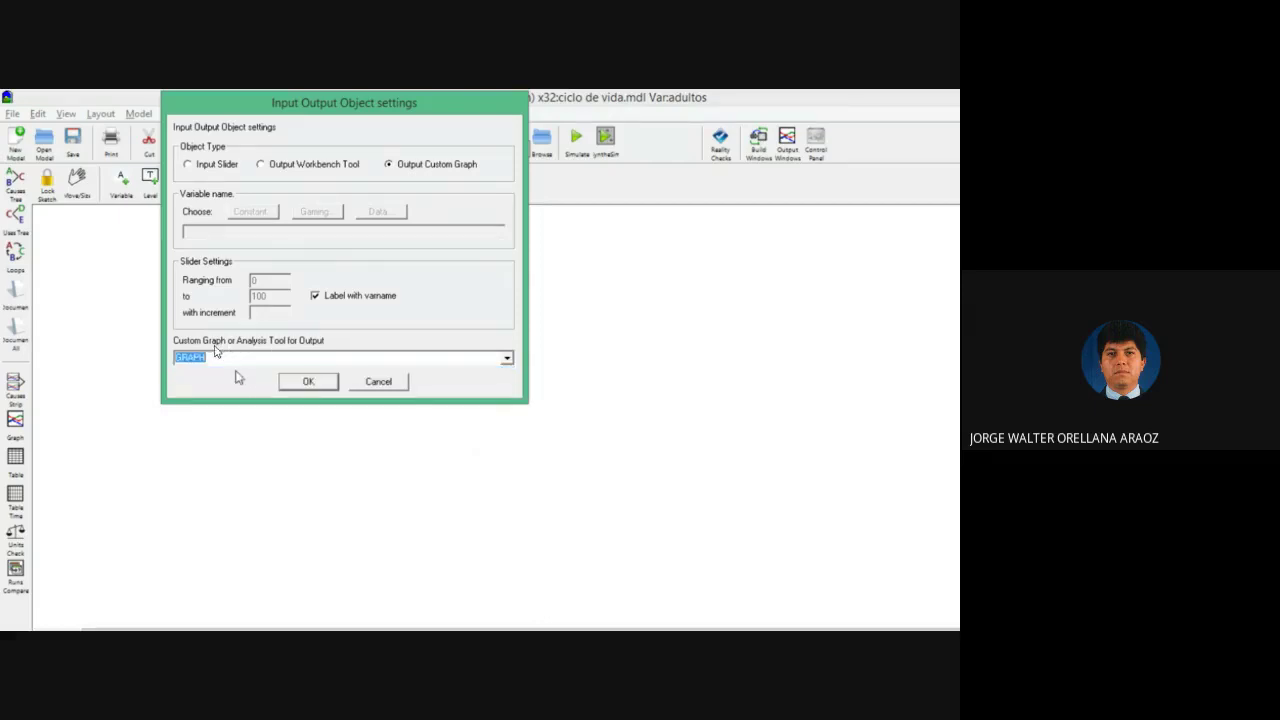
left_click(308, 381)
left_click_drag(351, 352, 466, 419)
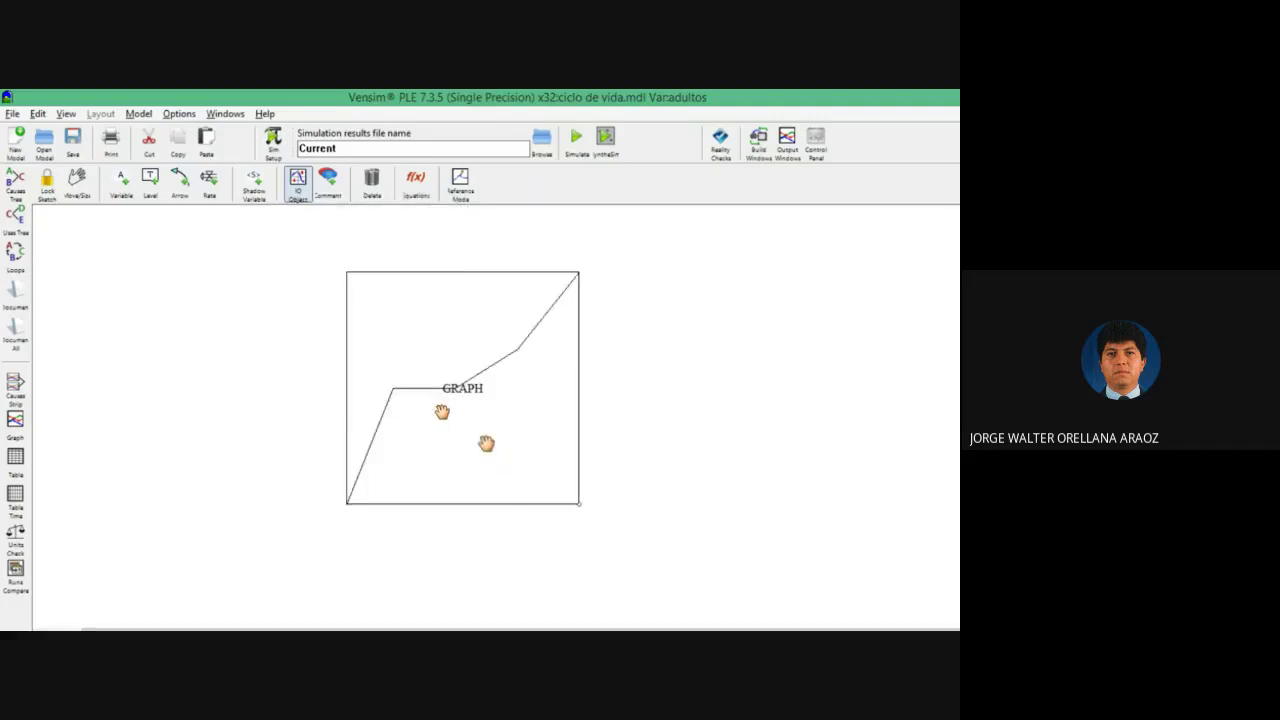
mouse_move(578, 504)
left_mouse_down()
mouse_move(651, 529)
mouse_move(517, 450)
mouse_move(590, 497)
left_mouse_up()
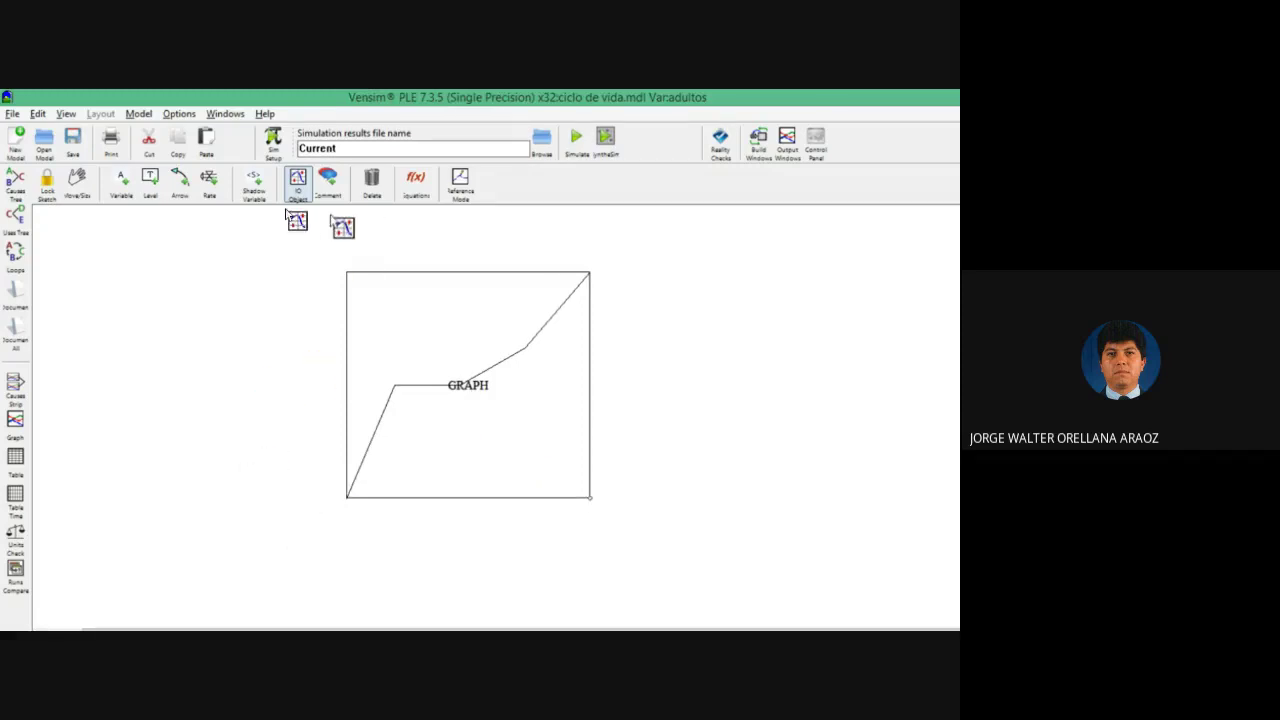
- Add an Output Workbench Tool object to View 3 that shows the level adultos with the Table Time Down analysis tool
left_click(104, 488)
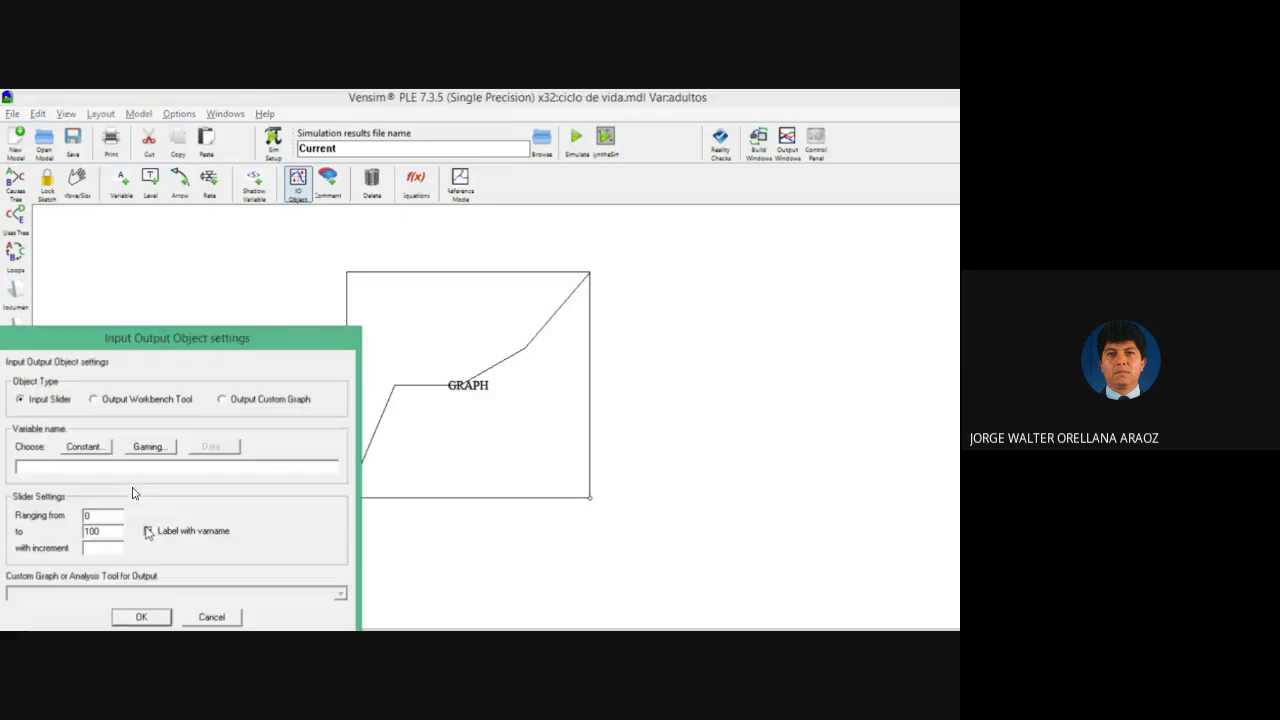
left_click_drag(139, 340, 249, 303)
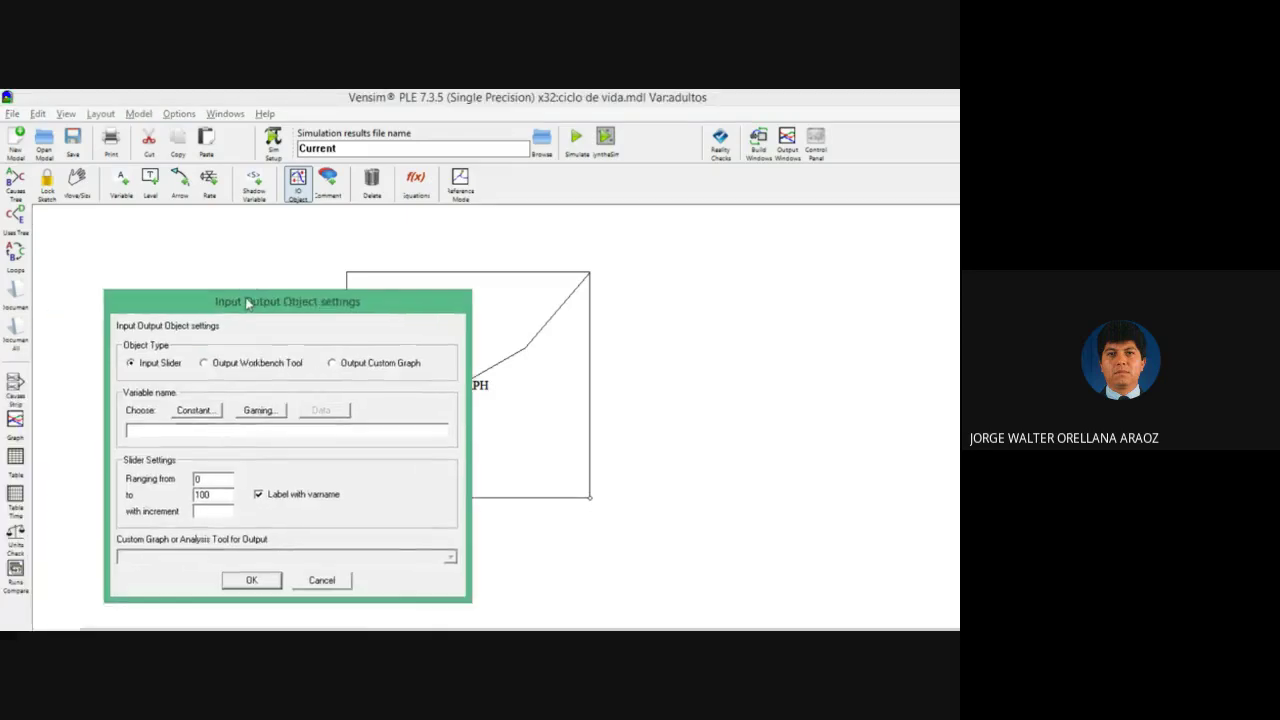
left_click(206, 364)
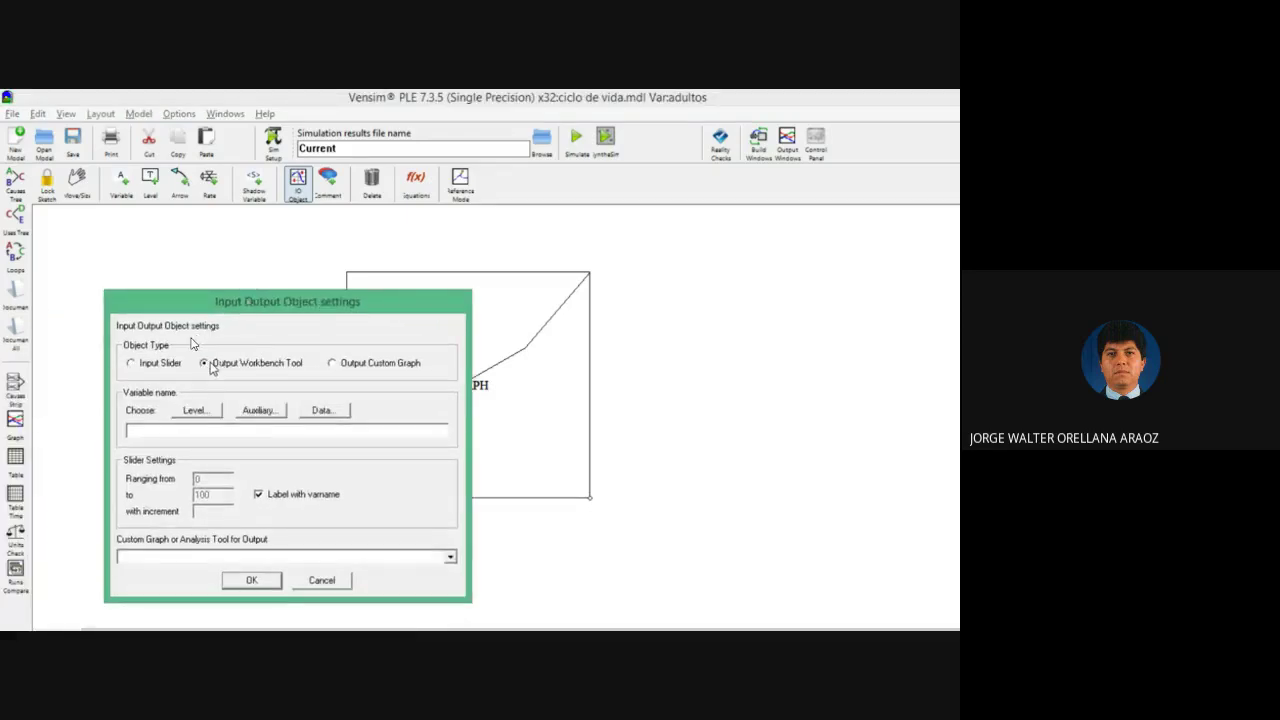
left_click(200, 412)
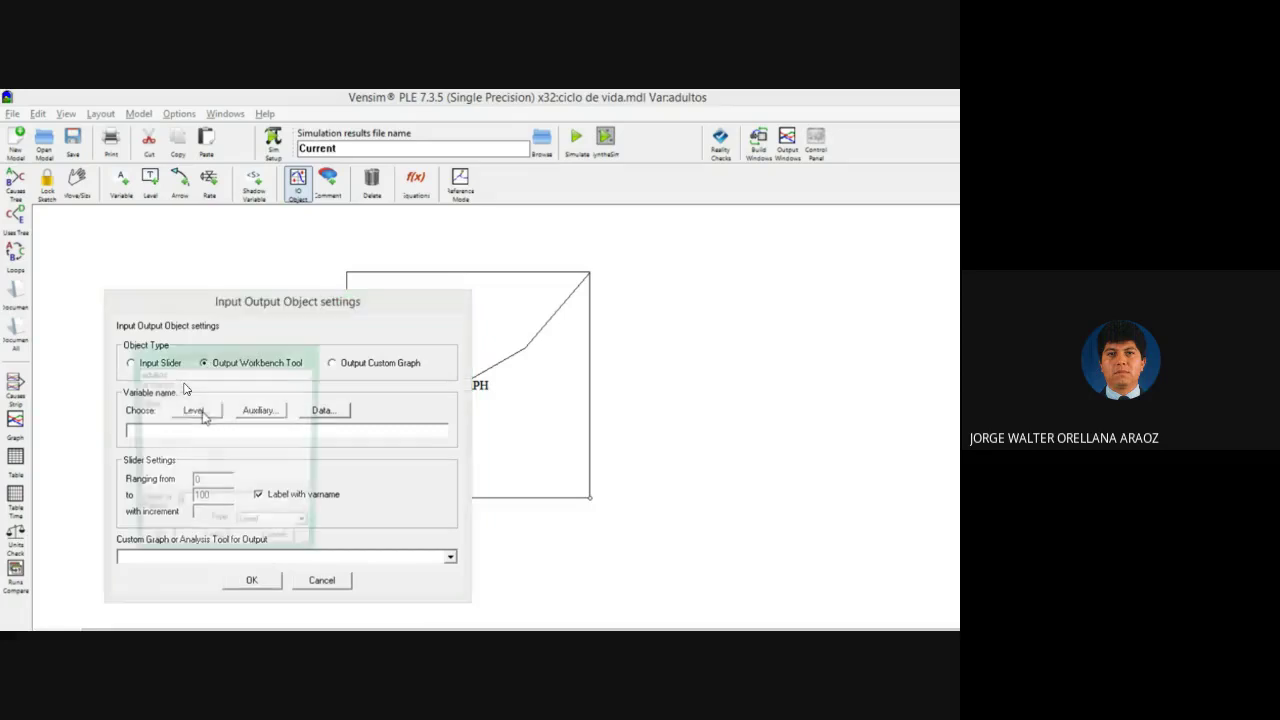
left_click(157, 375)
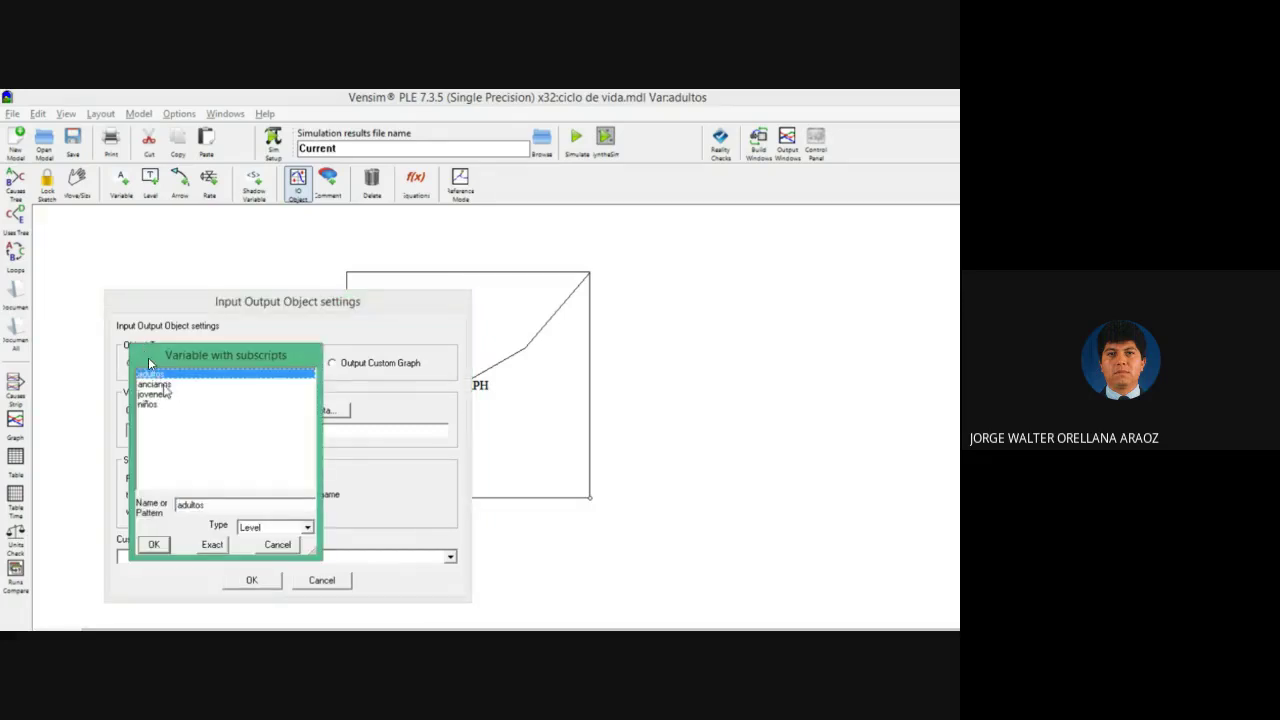
key("Return")
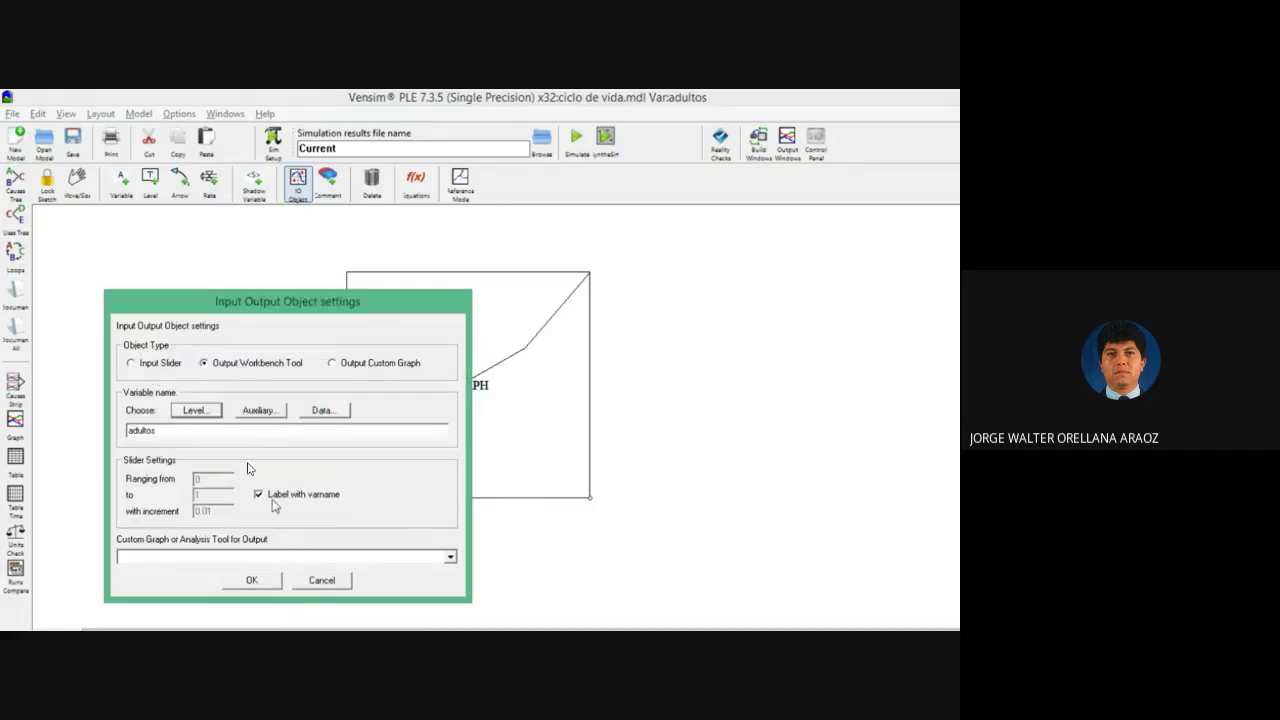
left_click(434, 560)
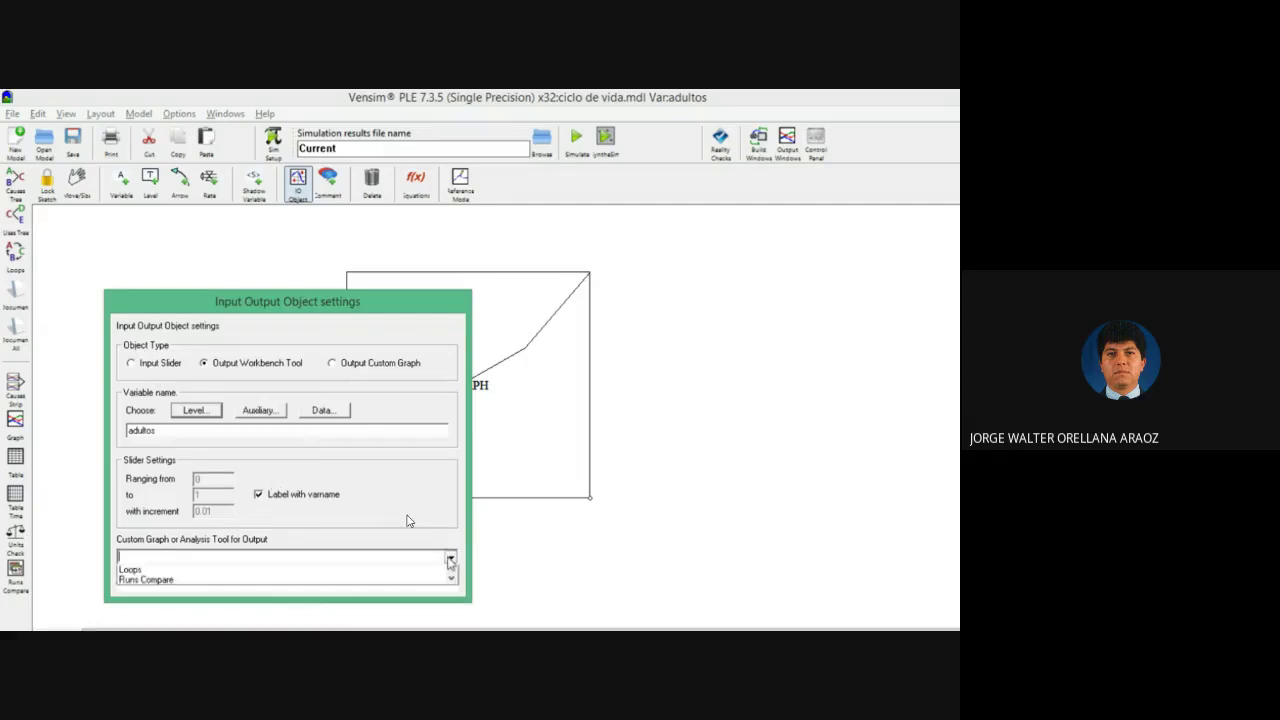
left_click(335, 303)
left_click_drag(335, 306, 352, 225)
left_click(467, 476)
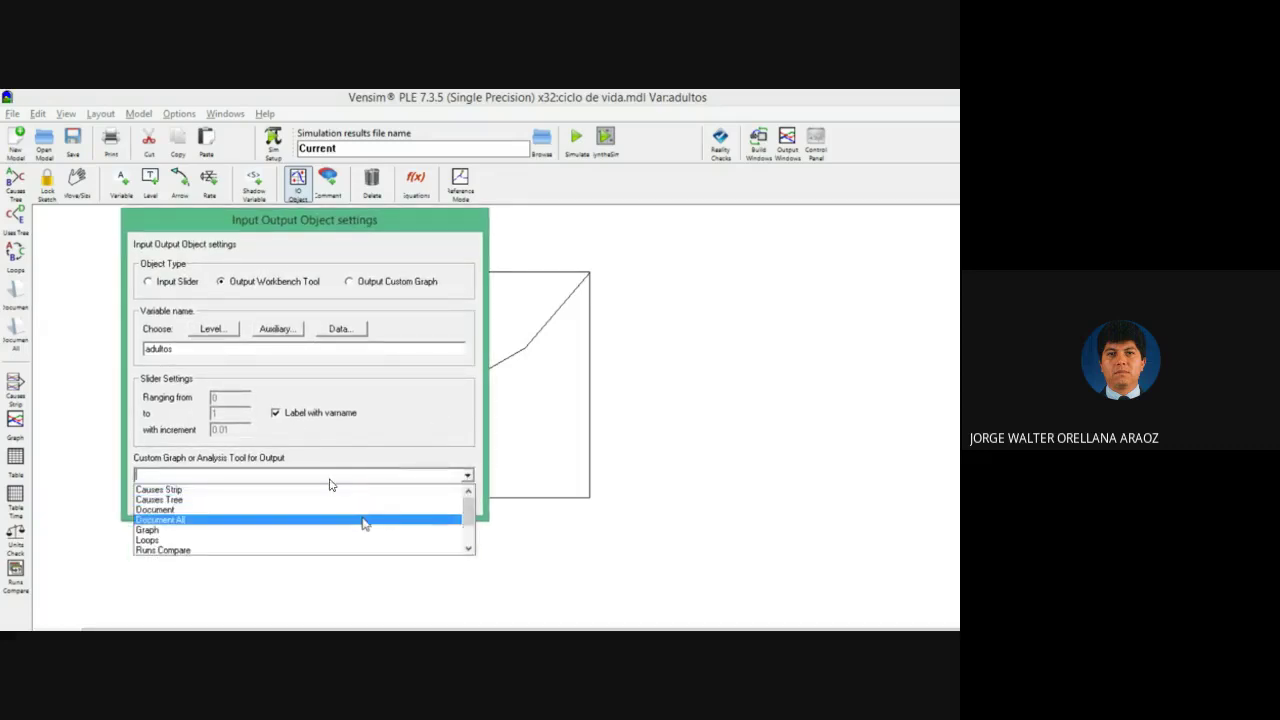
scroll(331, 500, "down", 2)
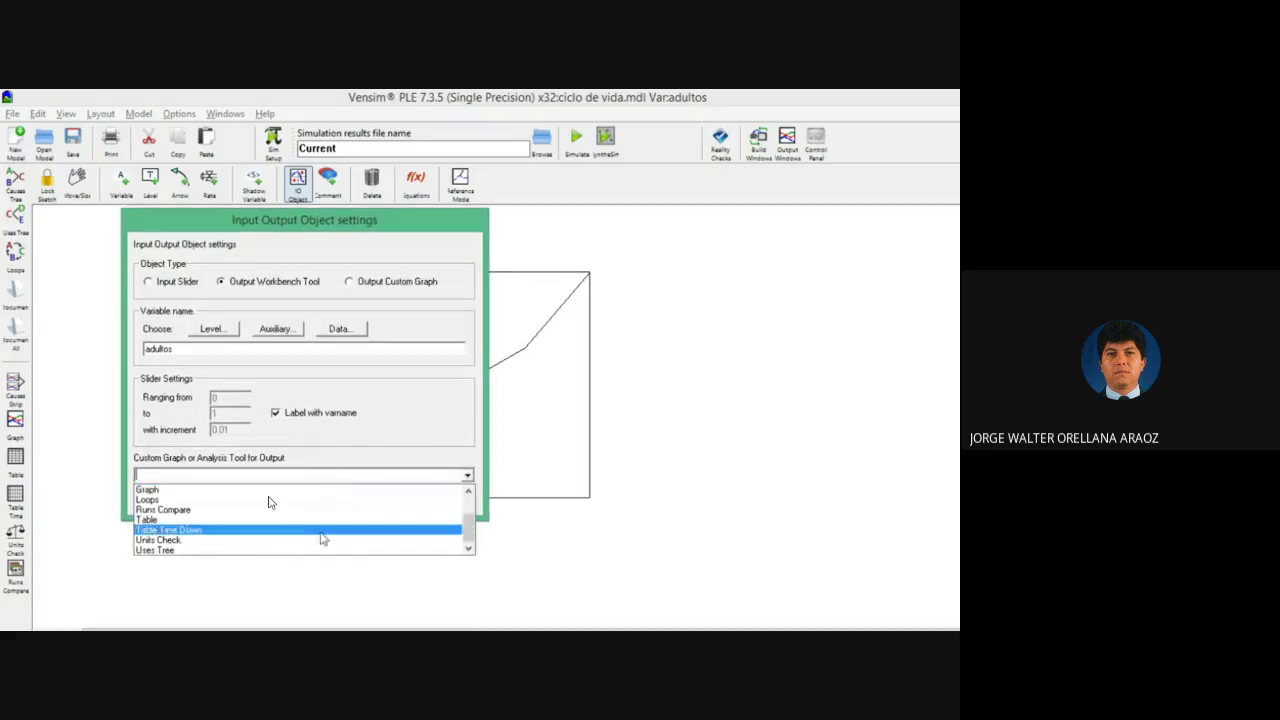
left_click(195, 531)
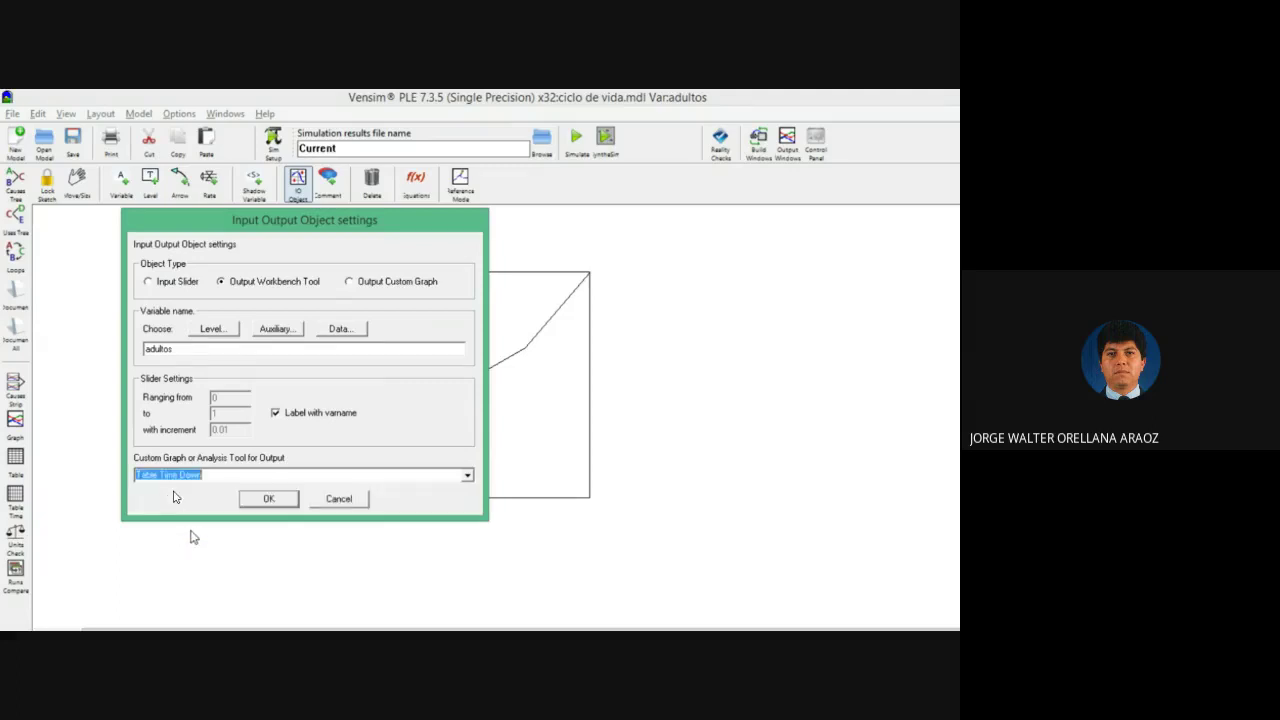
left_click(265, 498)
- Reshape the adultos table object into a wide, low box and place it directly below the GRAPH object
left_click_drag(186, 474, 213, 289)
left_click_drag(297, 506, 803, 373)
left_click_drag(300, 315, 289, 548)
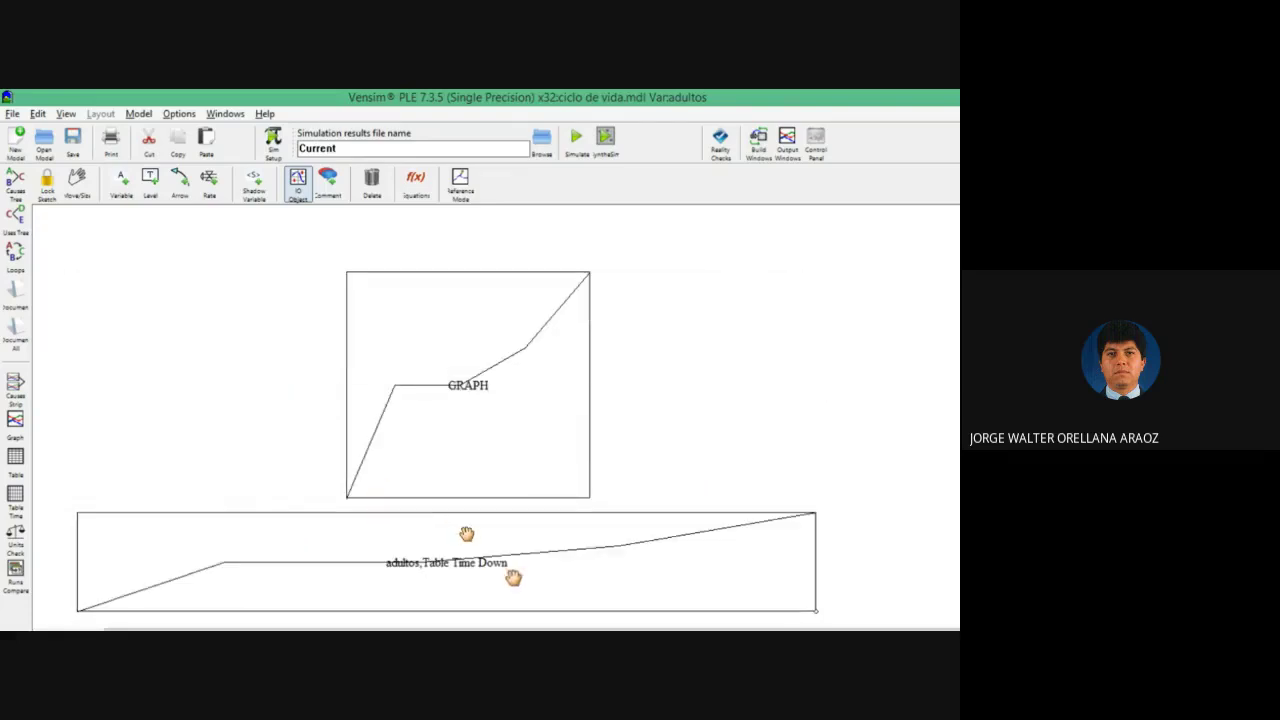
- Add an input slider for the constant t de crec with its proposed range, and position it left of the graph's upper part
left_click(100, 288)
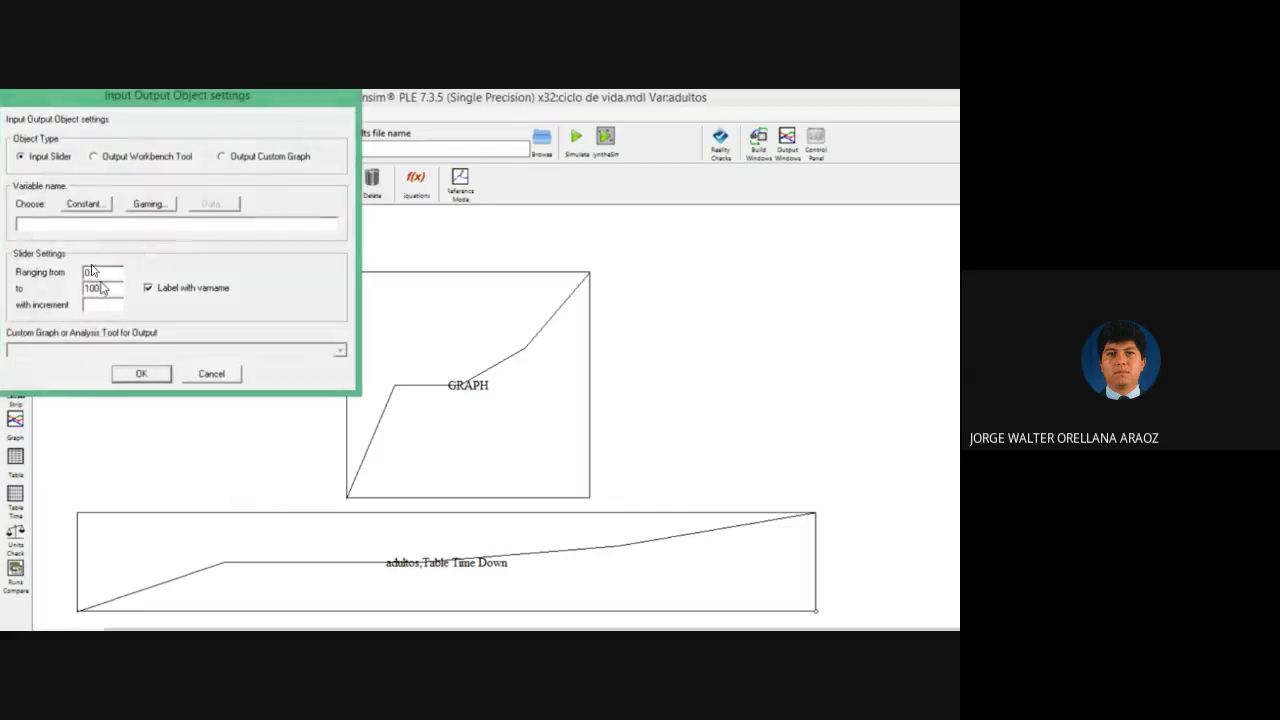
left_click(90, 200)
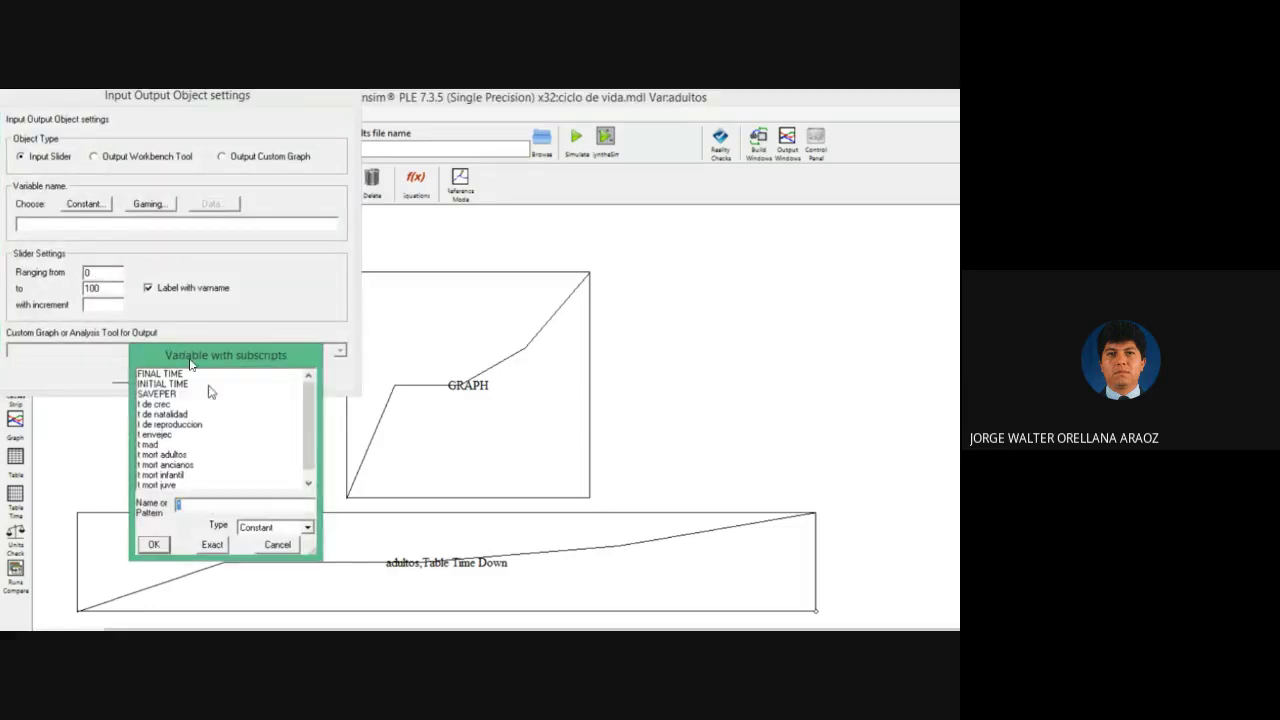
double_click(171, 406)
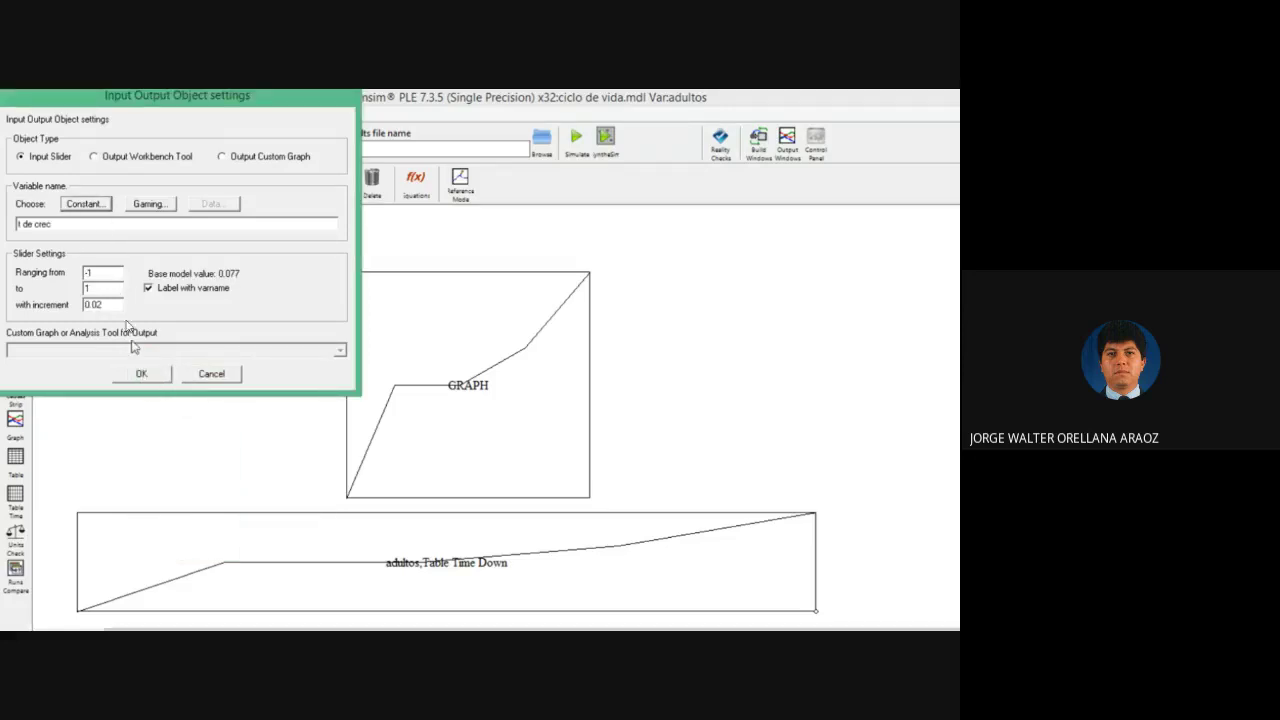
left_click(152, 375)
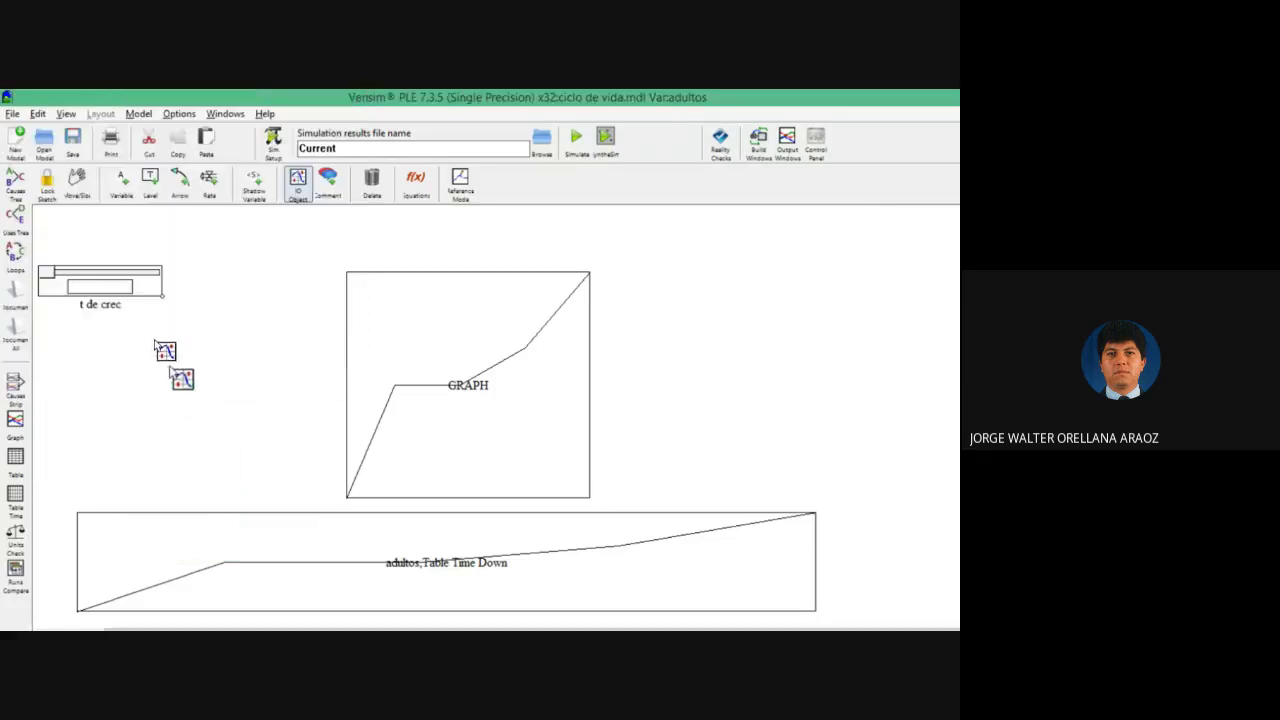
left_click_drag(120, 290, 193, 304)
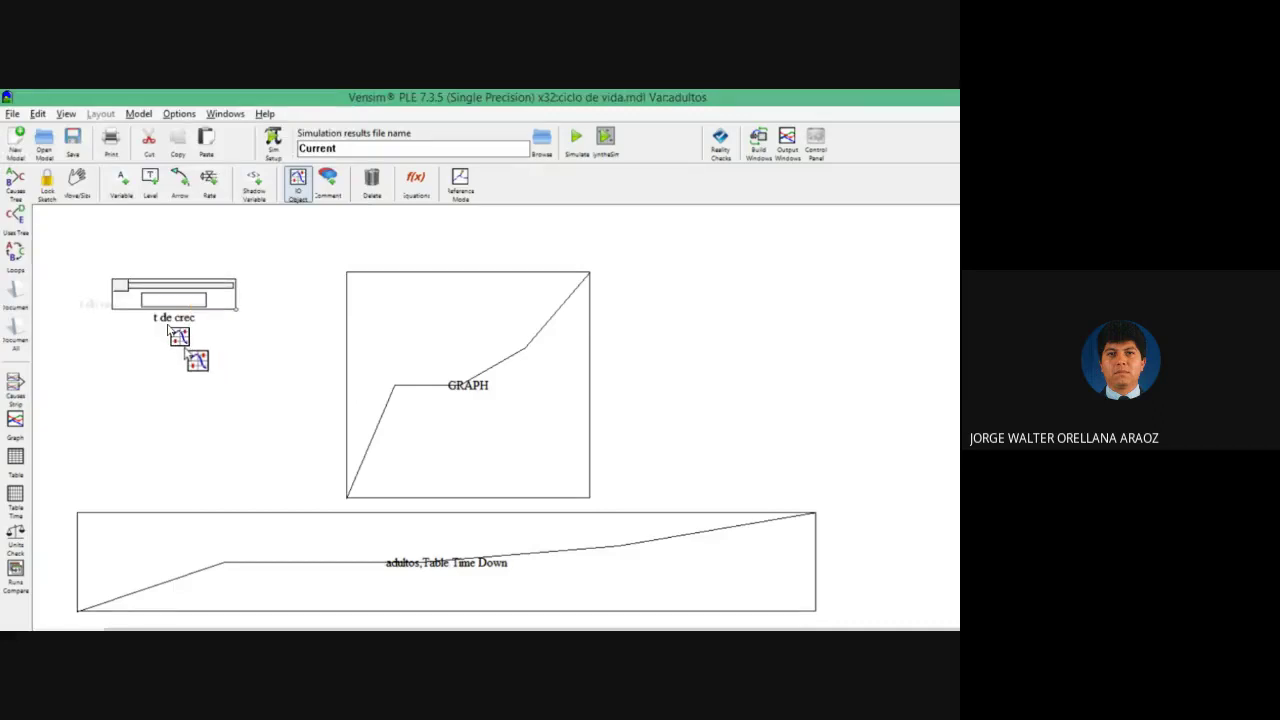
- Add an input slider for the constant t de natalidad with its proposed range, and align it below the t de crec slider
left_click(121, 358)
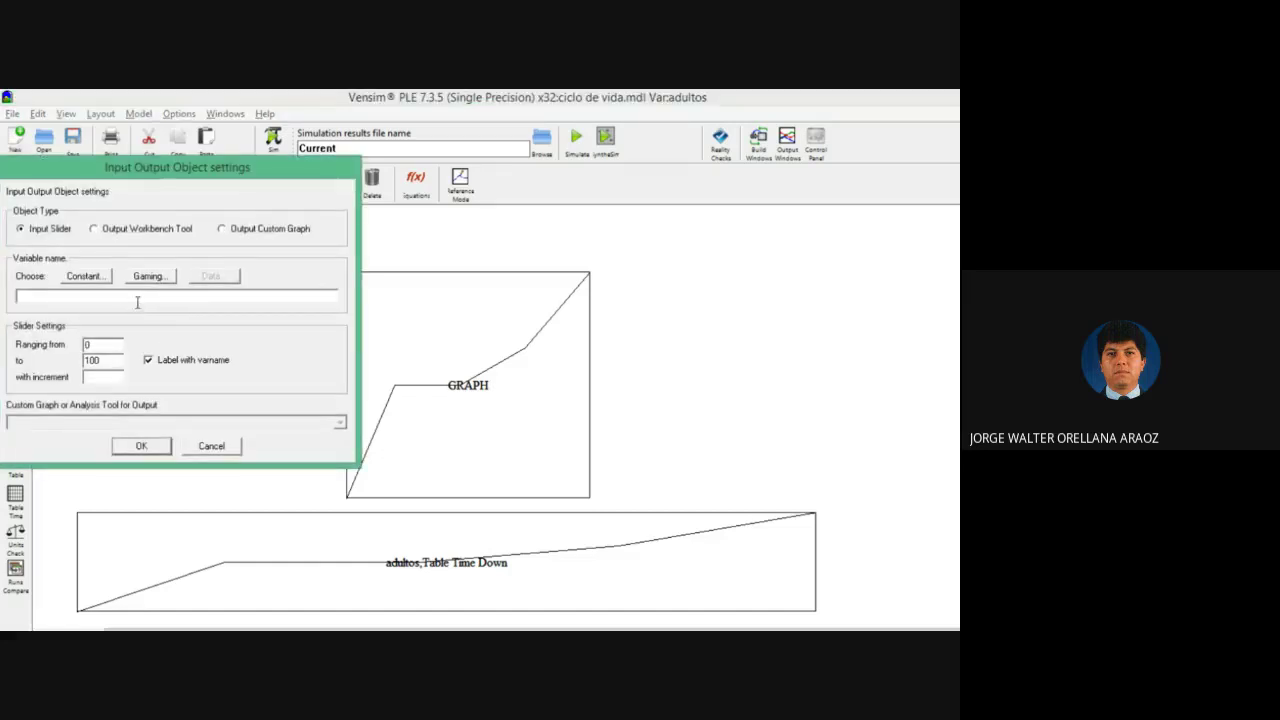
left_click(88, 275)
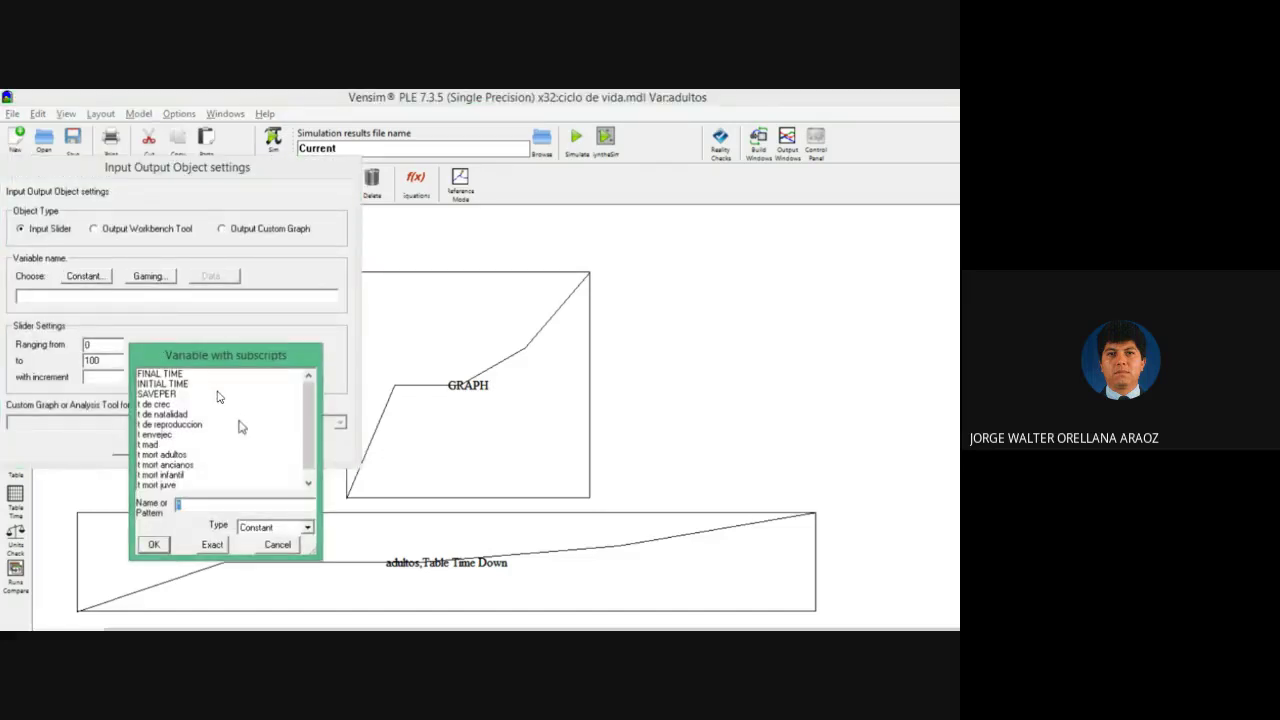
double_click(165, 413)
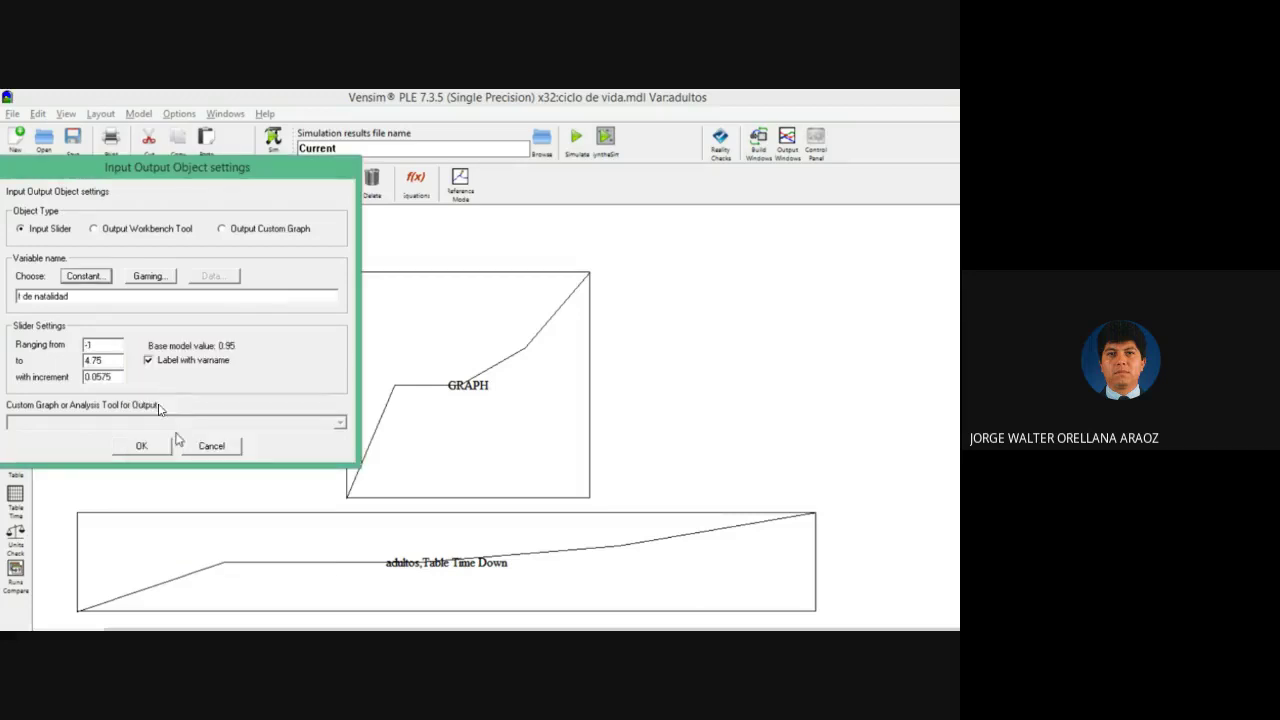
left_click(152, 446)
left_click_drag(134, 359, 190, 366)
- Add an input slider for the constant t mort juve with its proposed range, and align it below the t de natalidad slider
left_click(130, 420)
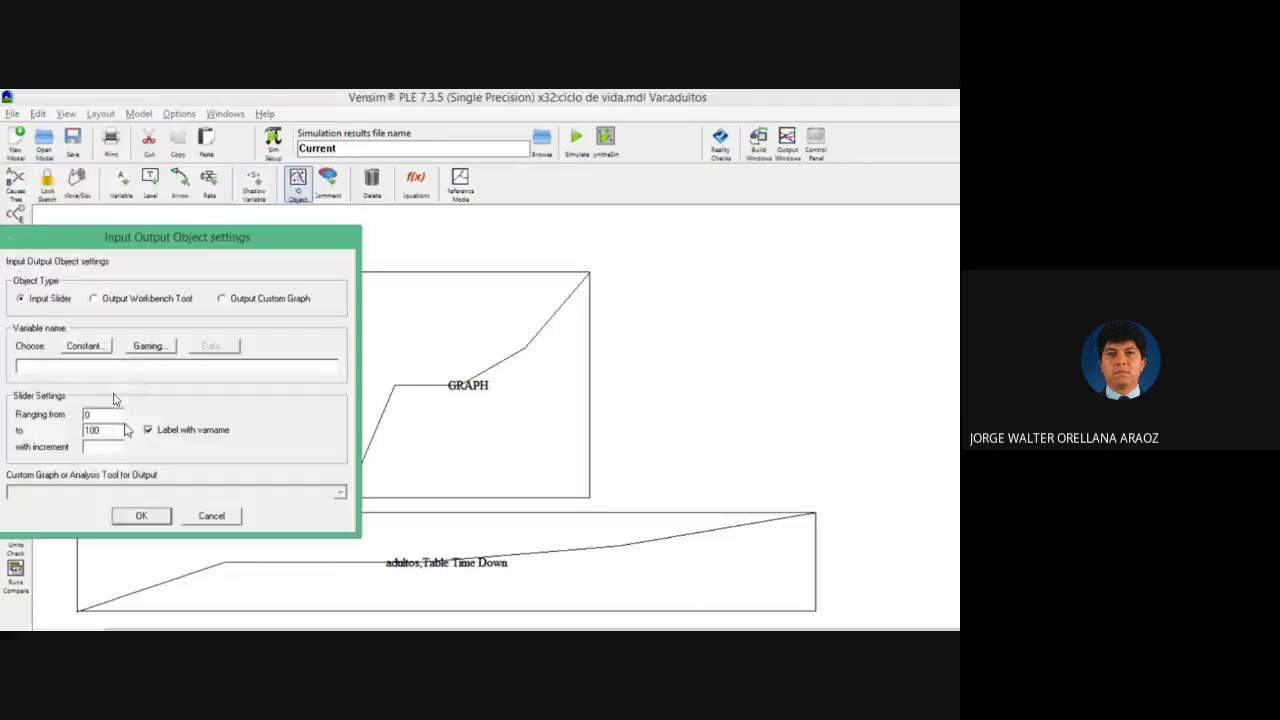
left_click(88, 345)
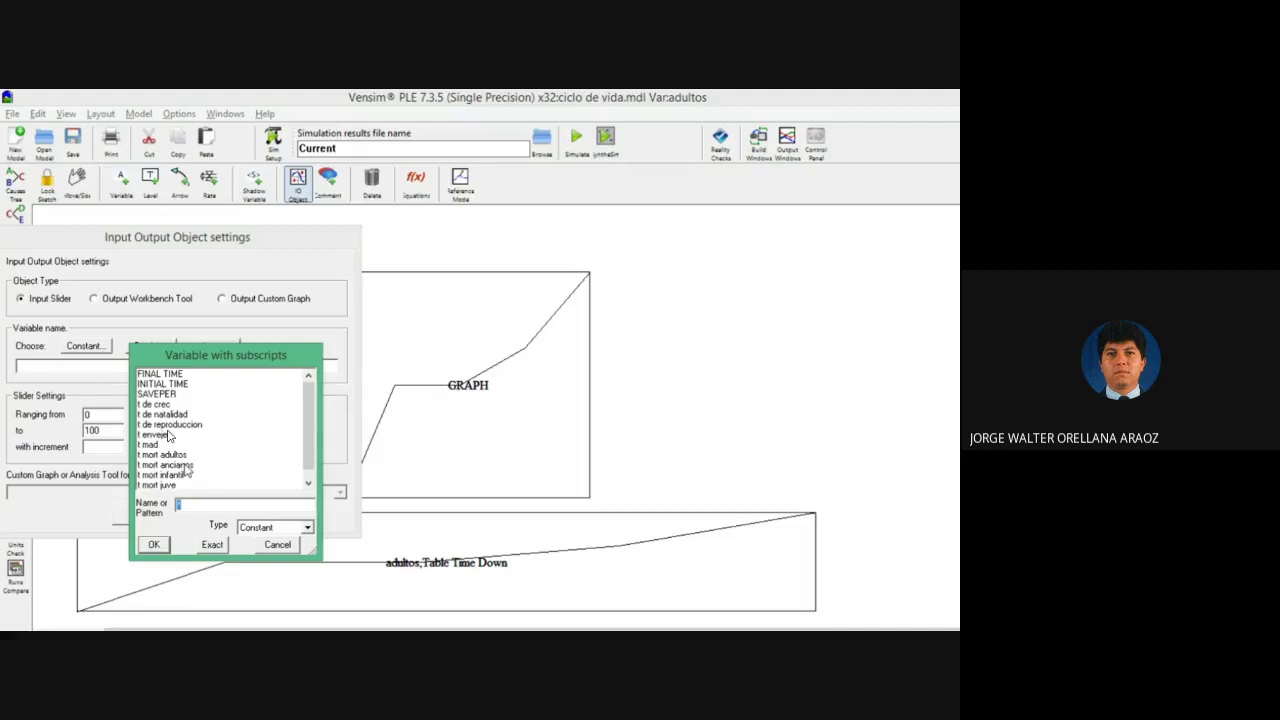
scroll(278, 440, "down", 1)
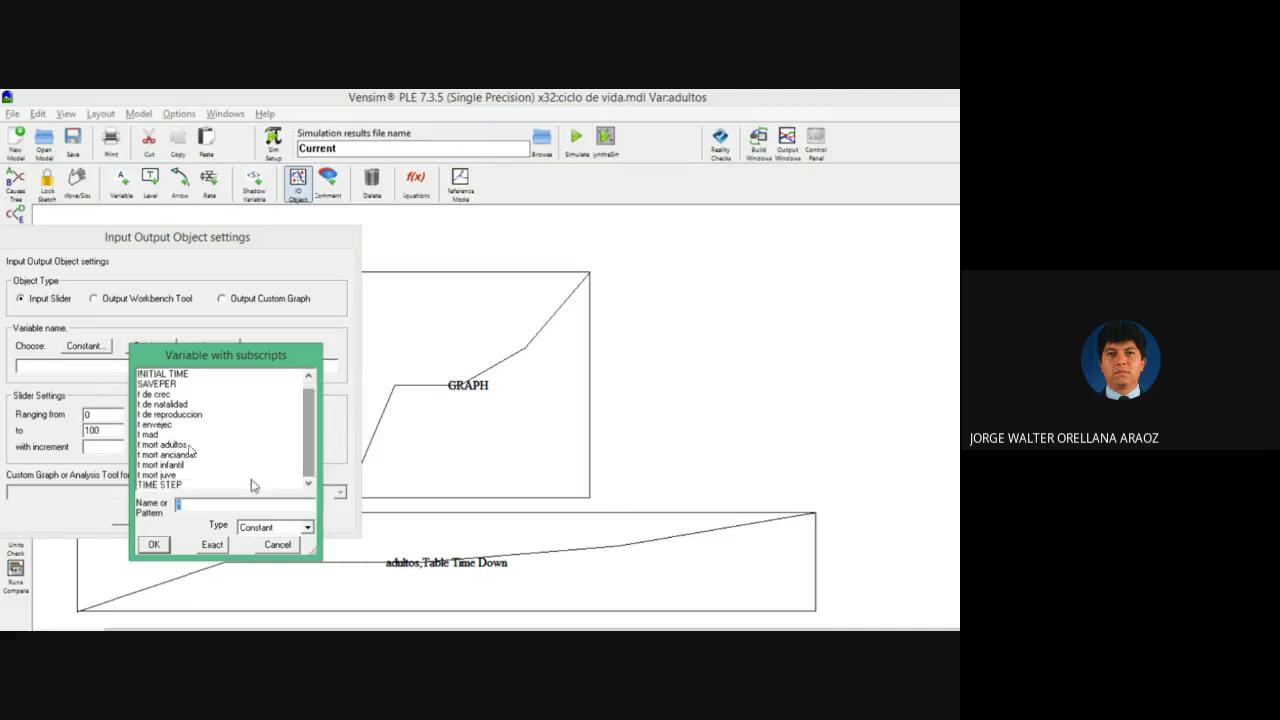
double_click(160, 475)
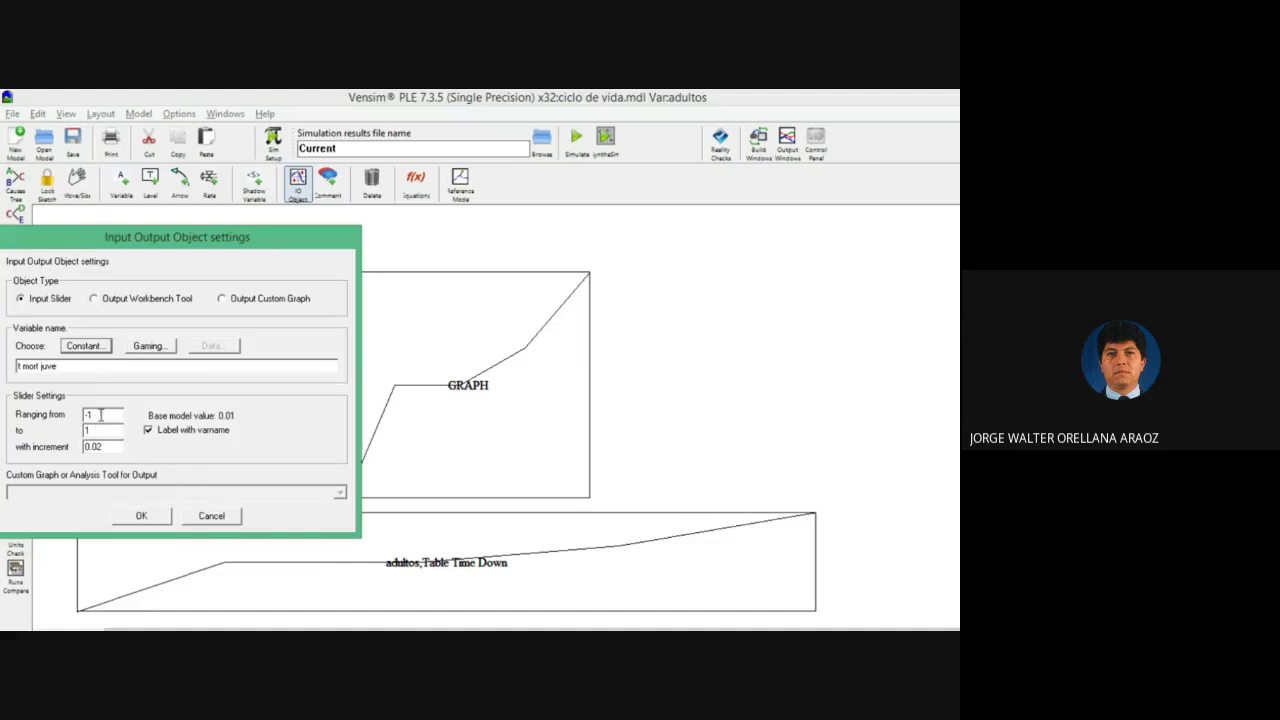
left_click(141, 515)
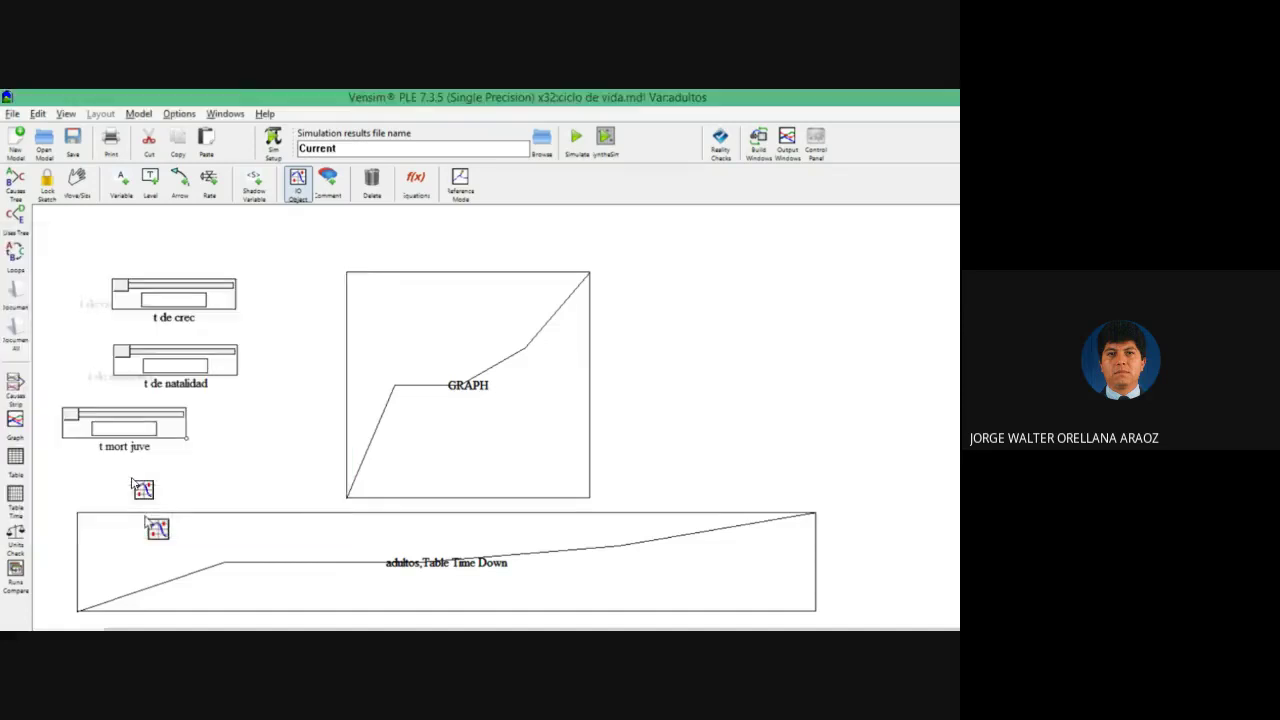
left_click_drag(150, 422, 206, 436)
- Add the comment MODELO DE PRUEBA as a title above the graph and fit it on a single line
left_click(328, 180)
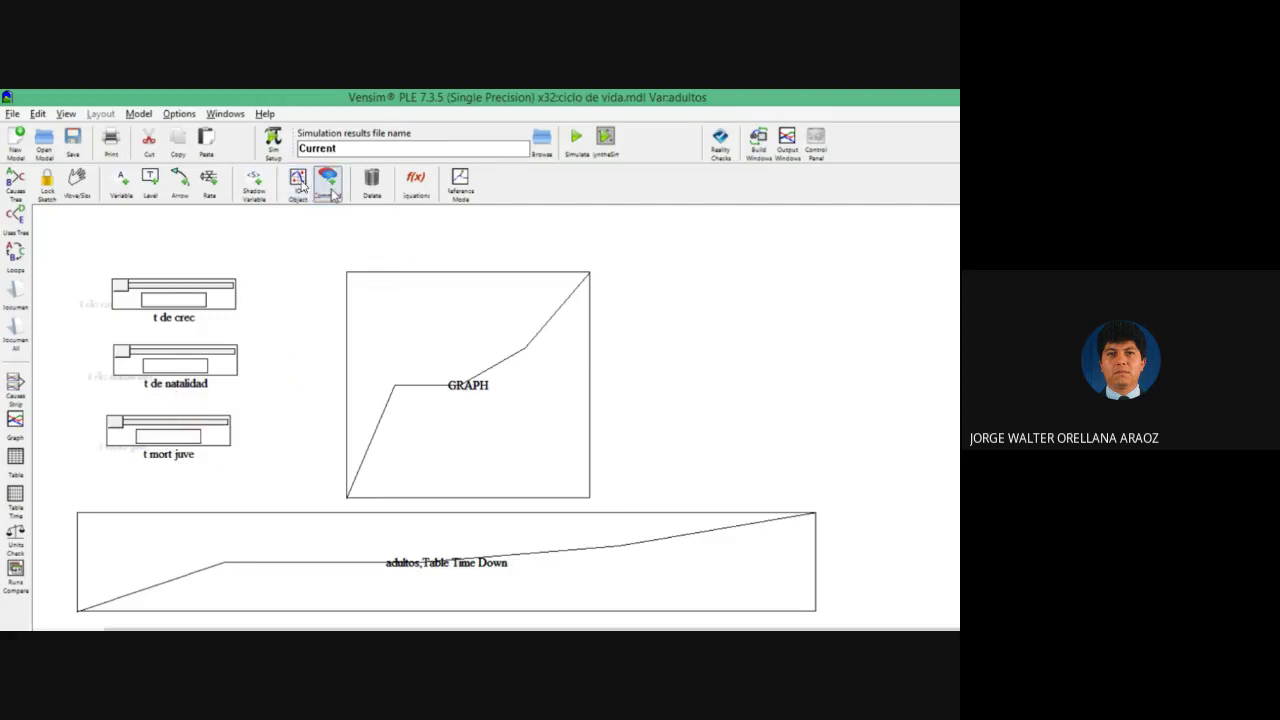
left_click(270, 218)
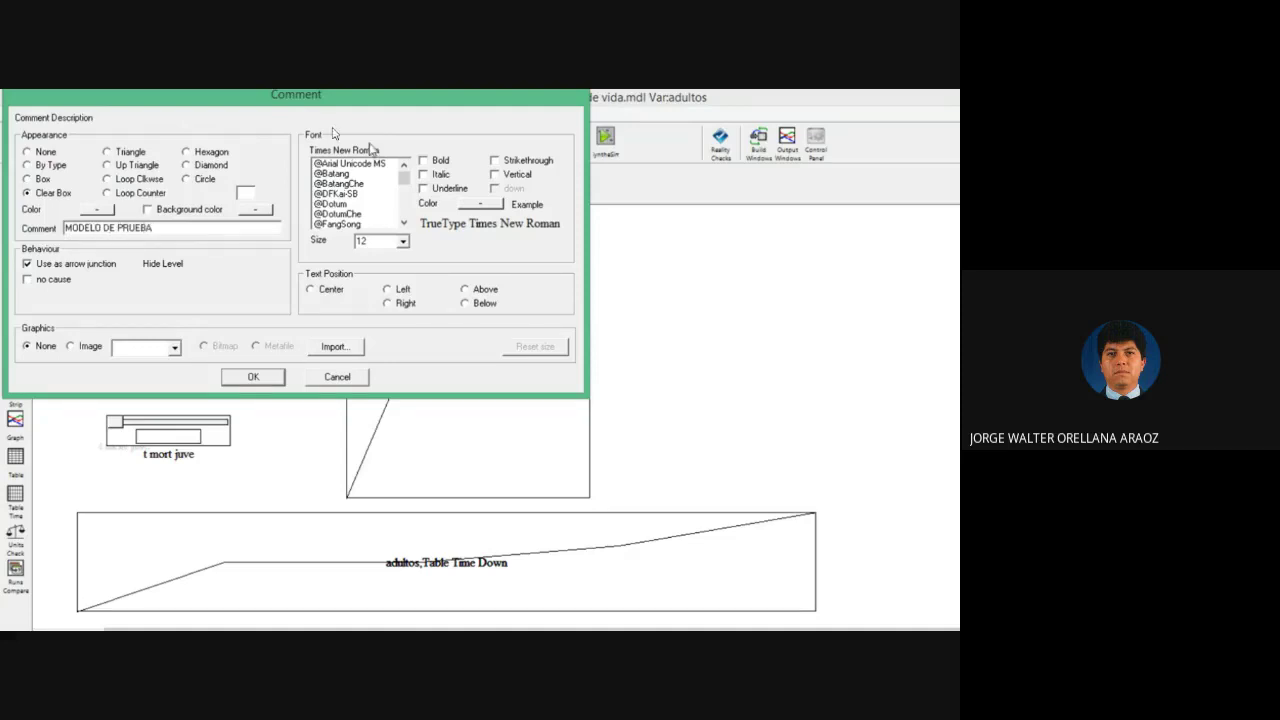
left_click(252, 377)
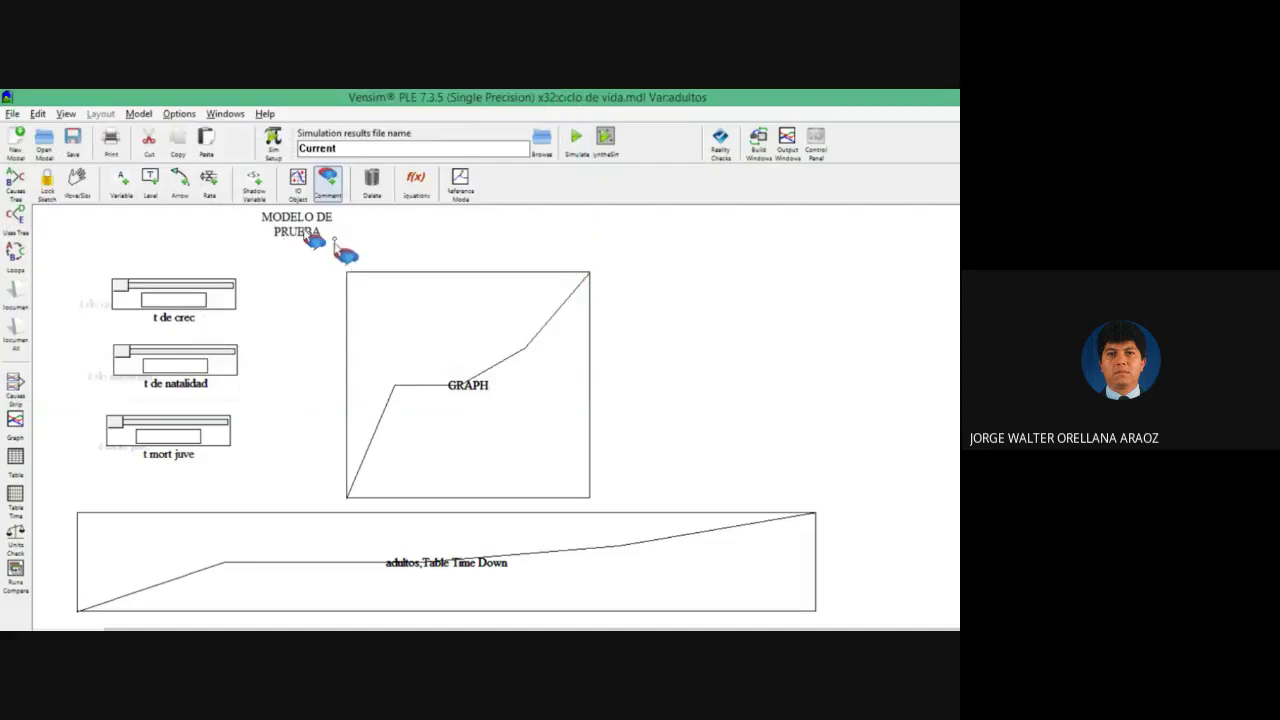
left_click_drag(306, 235, 402, 242)
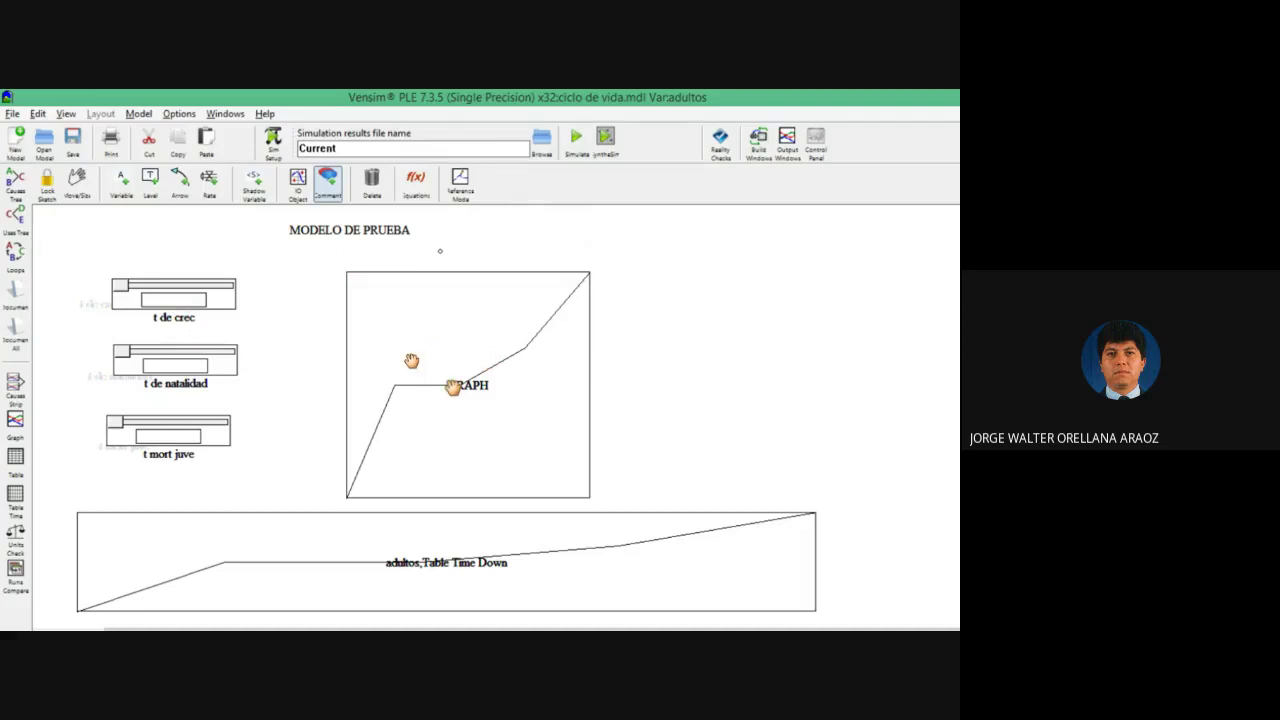
- Start the SyntheSim simulation and look through the first rows of the adultos table
left_click(606, 140)
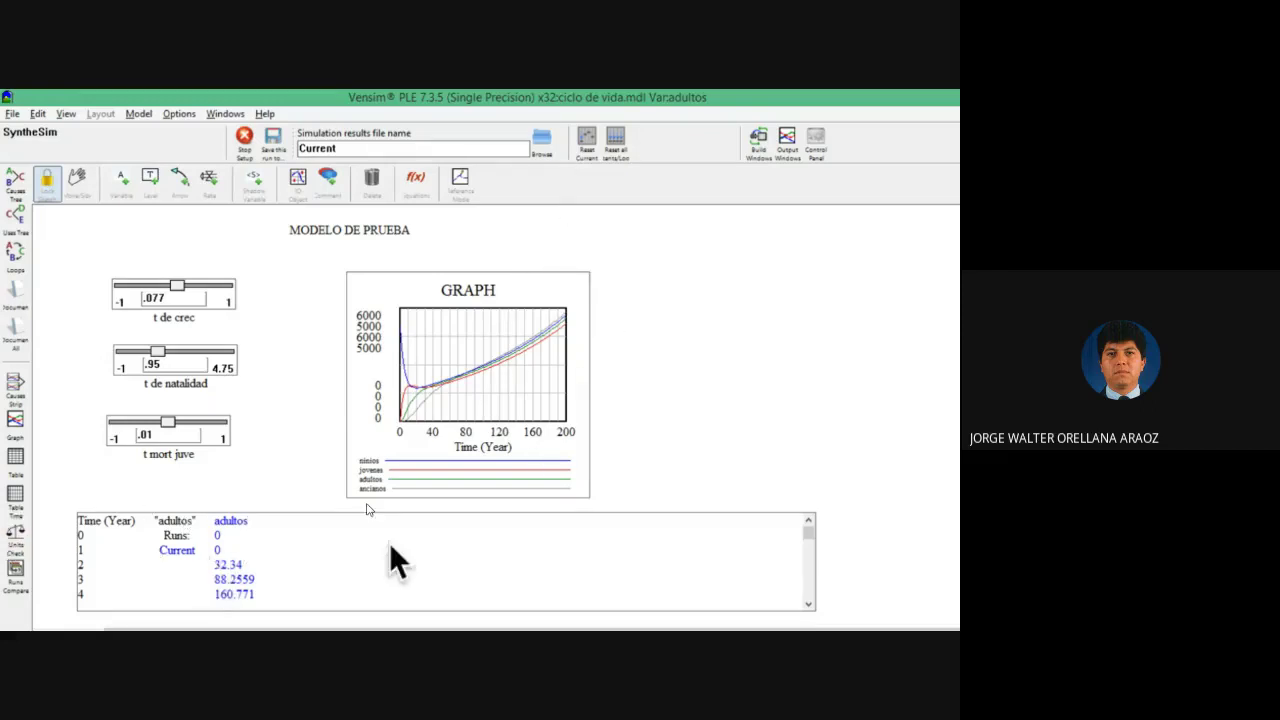
scroll(494, 566, "down", 2)
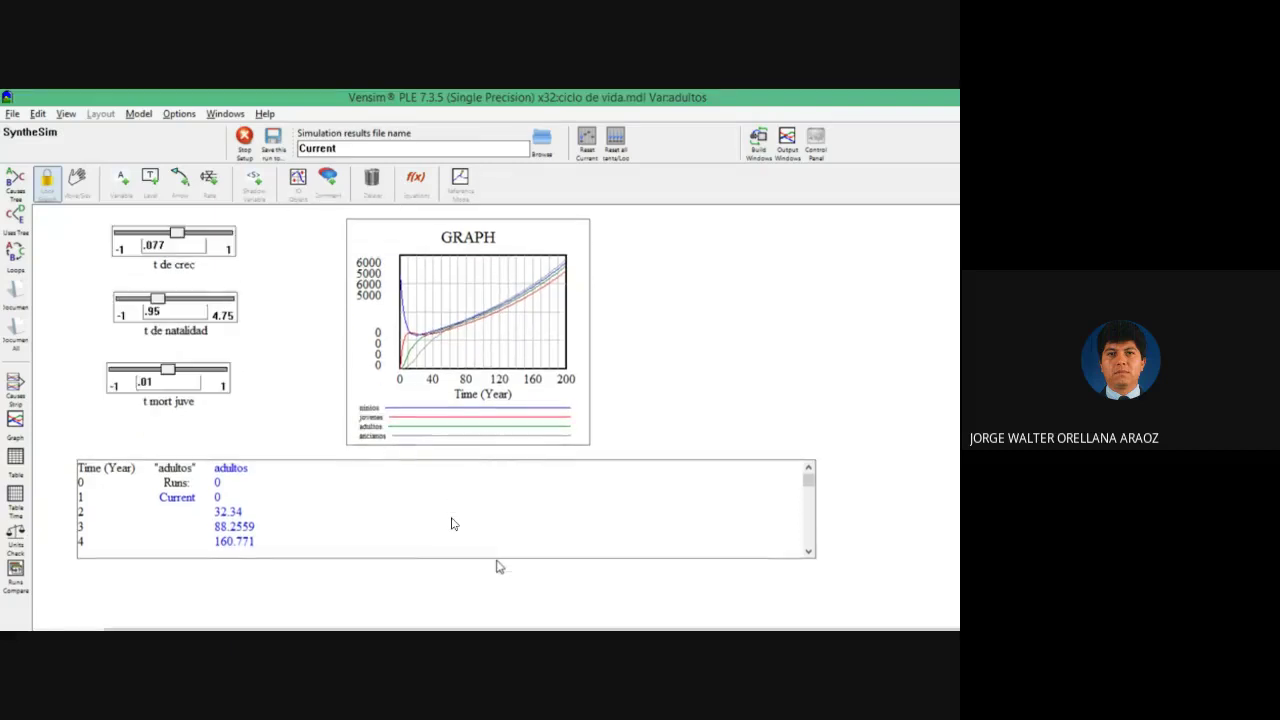
left_click(808, 578)
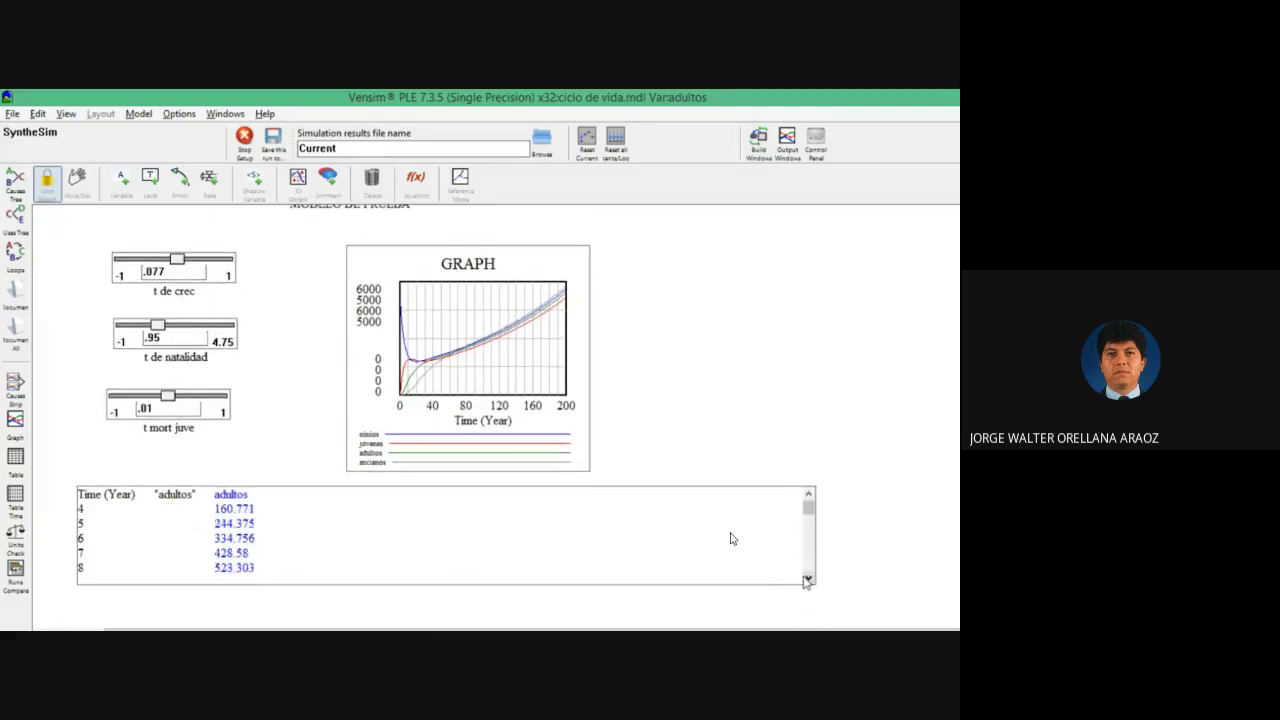
scroll(737, 477, "up", 3)
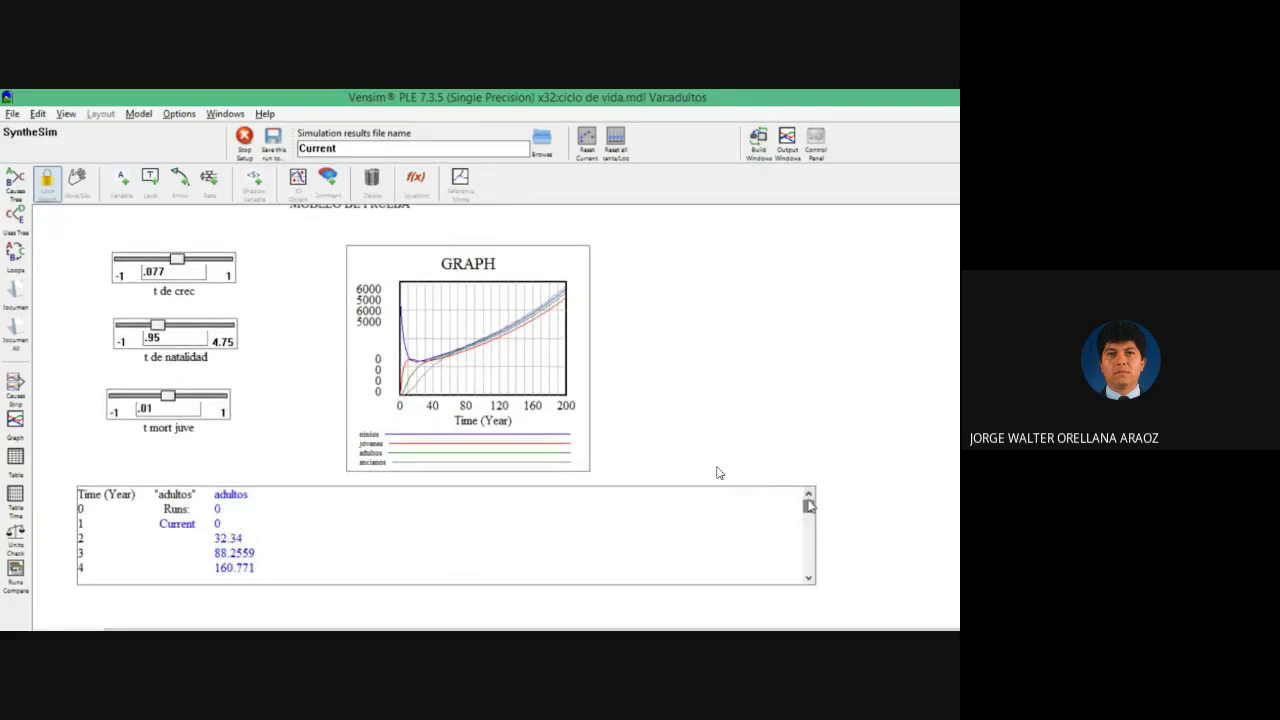
- Set the sliders to .06 for t de crec, -.0225 for t de natalidad and .5 for t mort juve
mouse_move(182, 264)
left_mouse_down()
mouse_move(165, 266)
mouse_move(182, 266)
left_mouse_up()
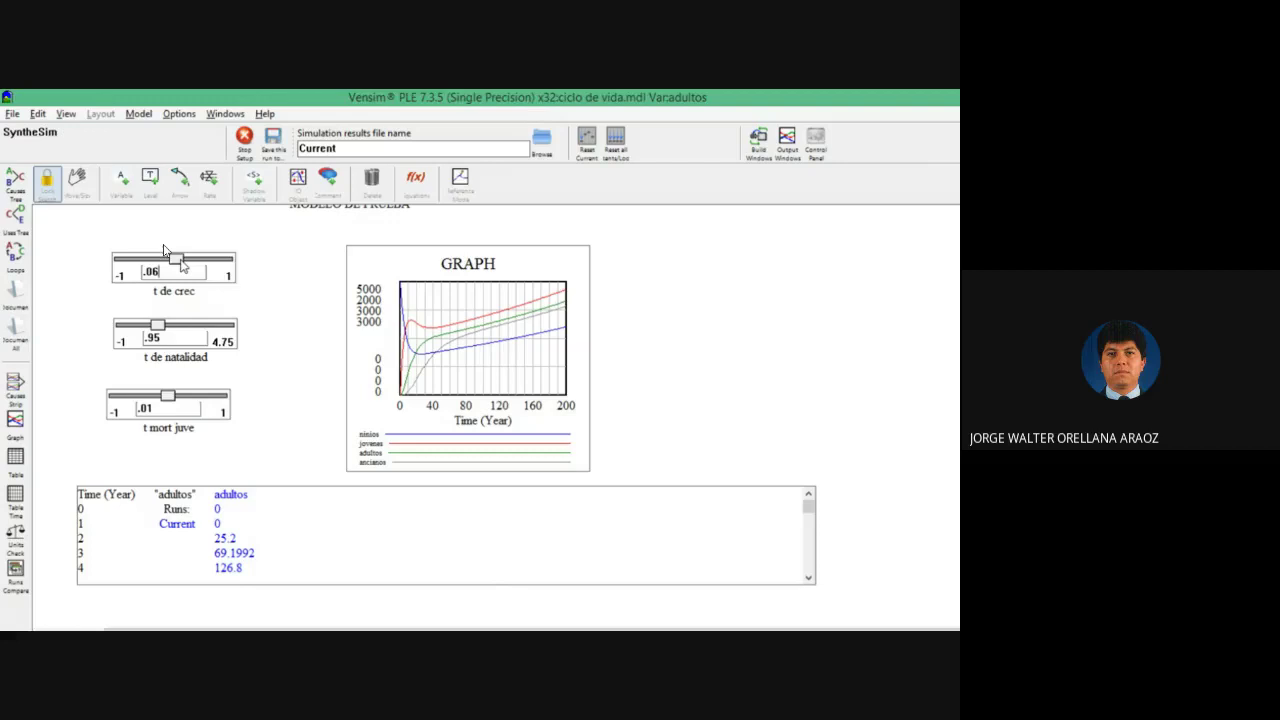
left_click_drag(157, 325, 139, 327)
mouse_move(167, 396)
left_mouse_down()
mouse_move(143, 396)
mouse_move(204, 396)
mouse_move(181, 396)
left_mouse_up()
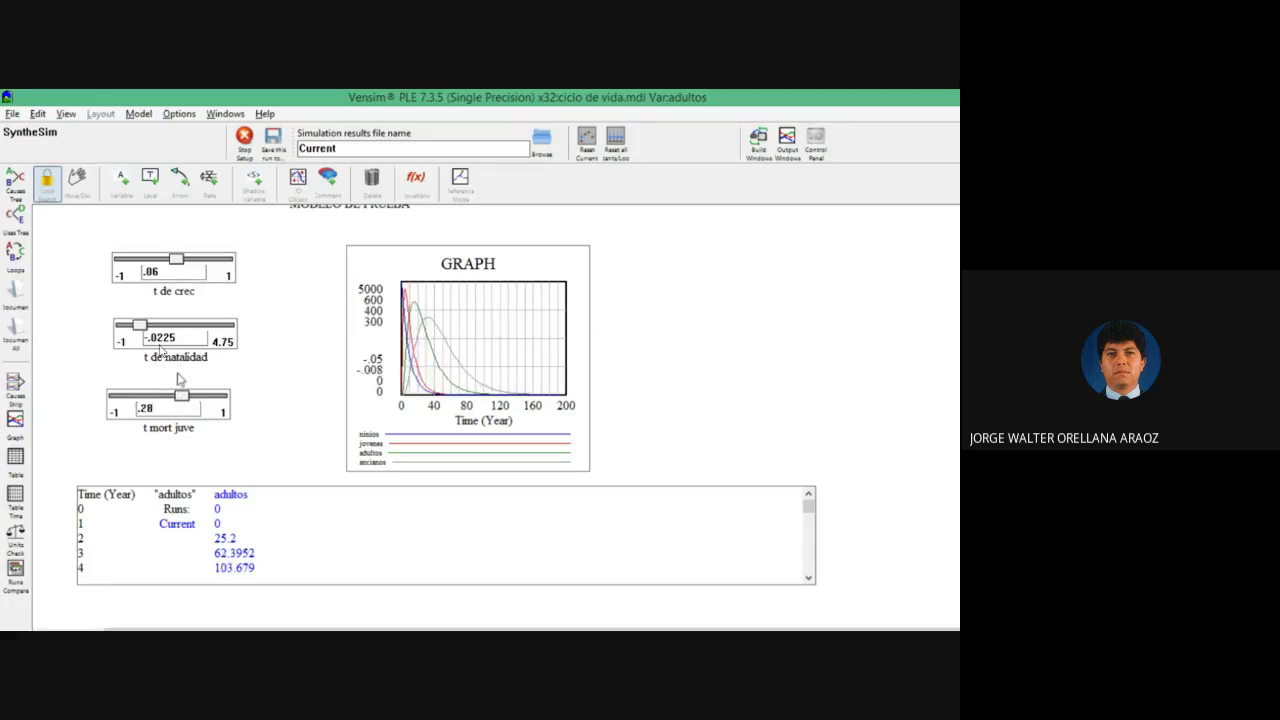
left_click_drag(181, 396, 193, 398)
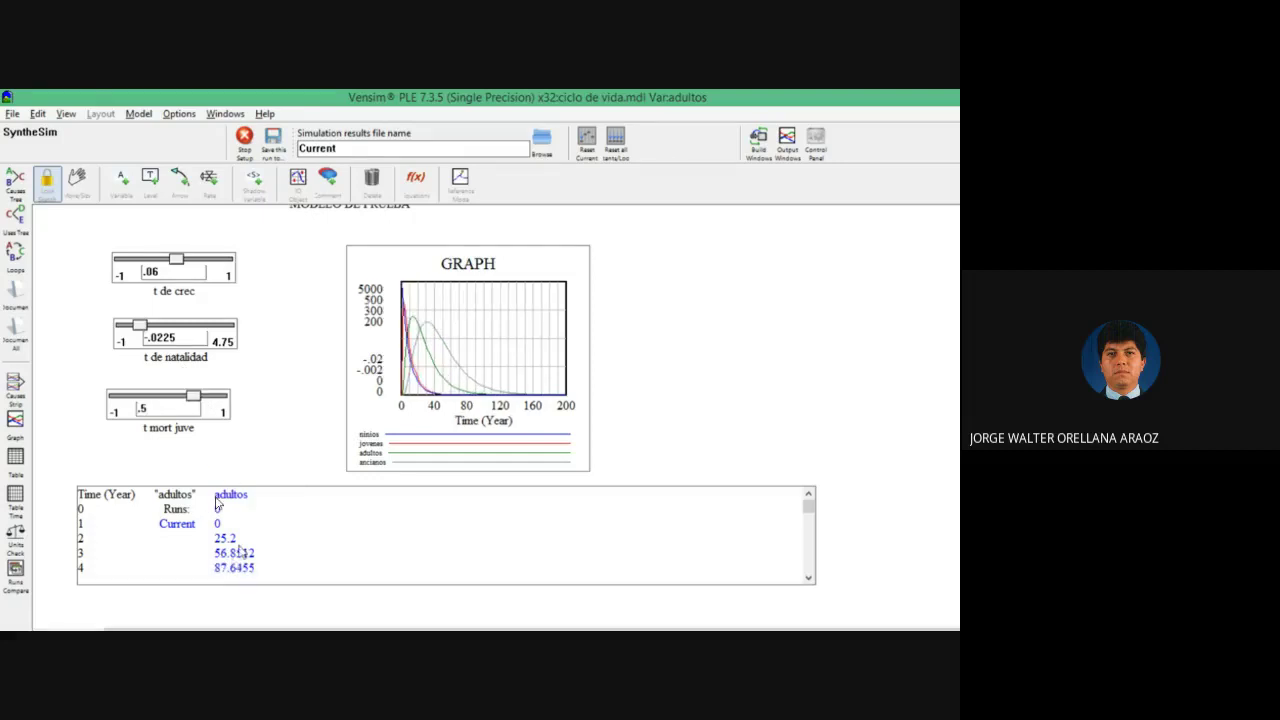
- Set t de natalidad to 1.3 and t de crec to -.68, and close the ciclo de vida model saving its changes
left_click_drag(139, 326, 164, 326)
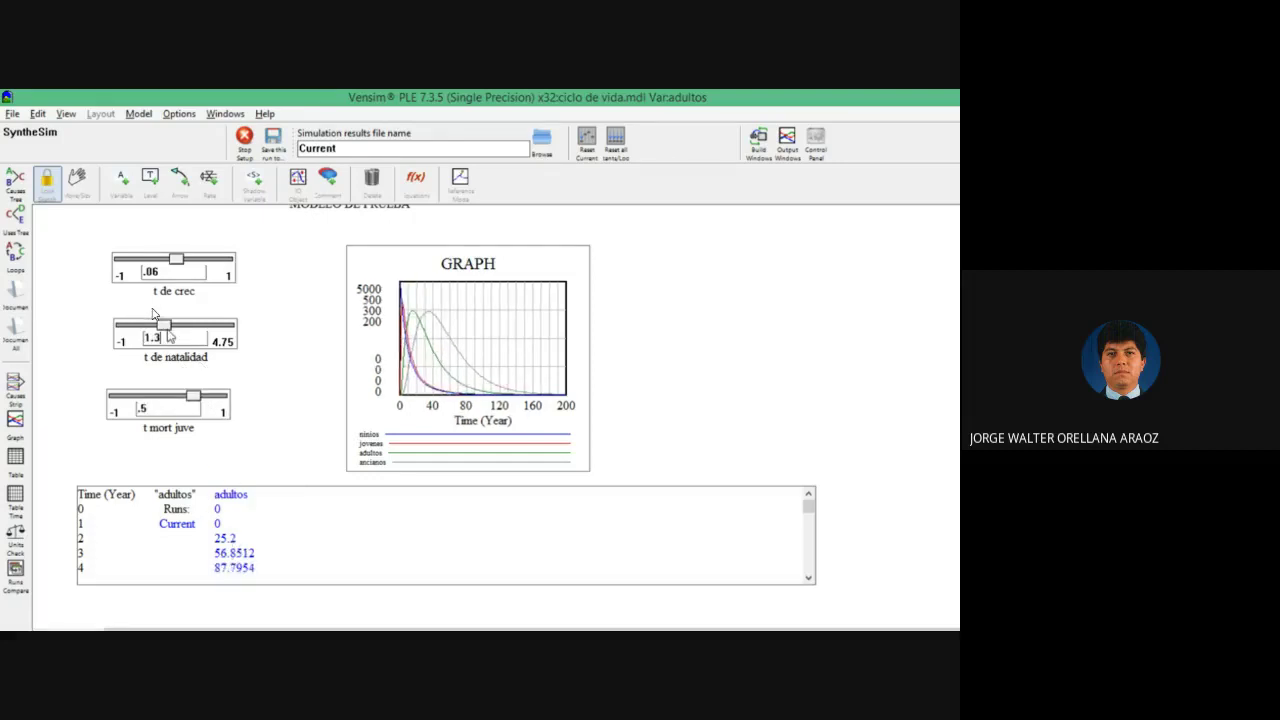
left_click_drag(168, 252, 127, 246)
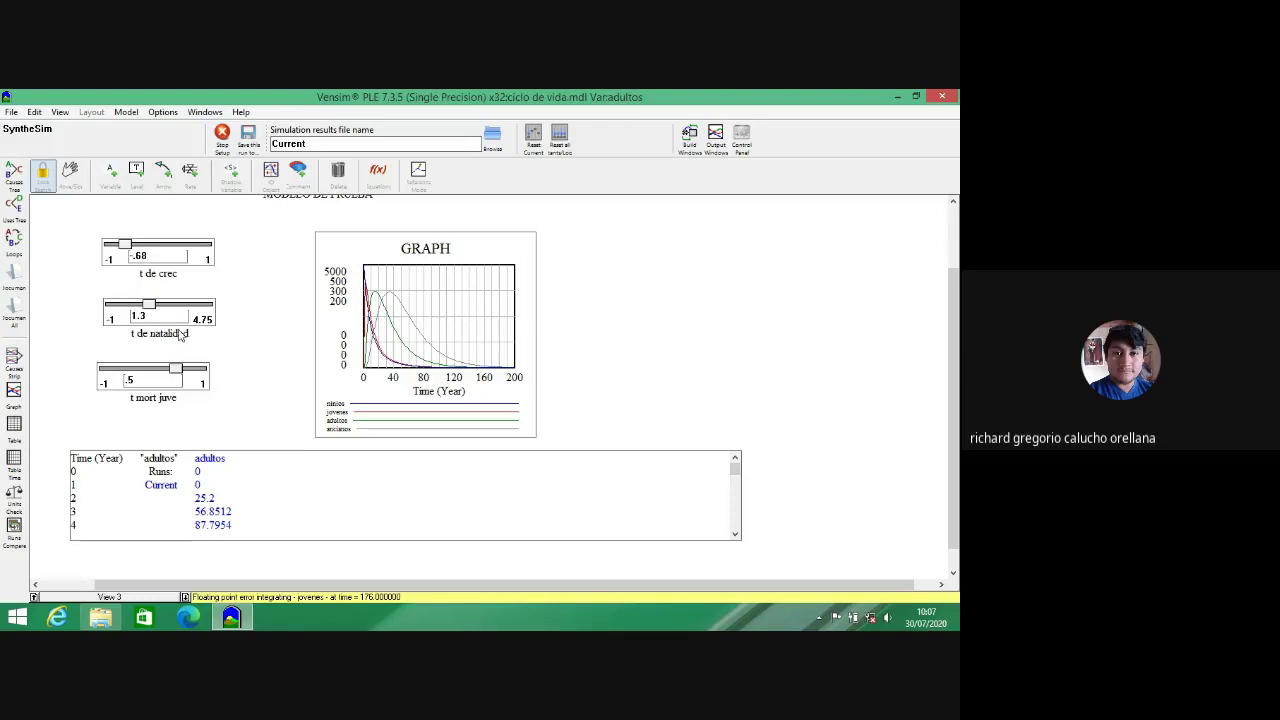
double_click(6, 100)
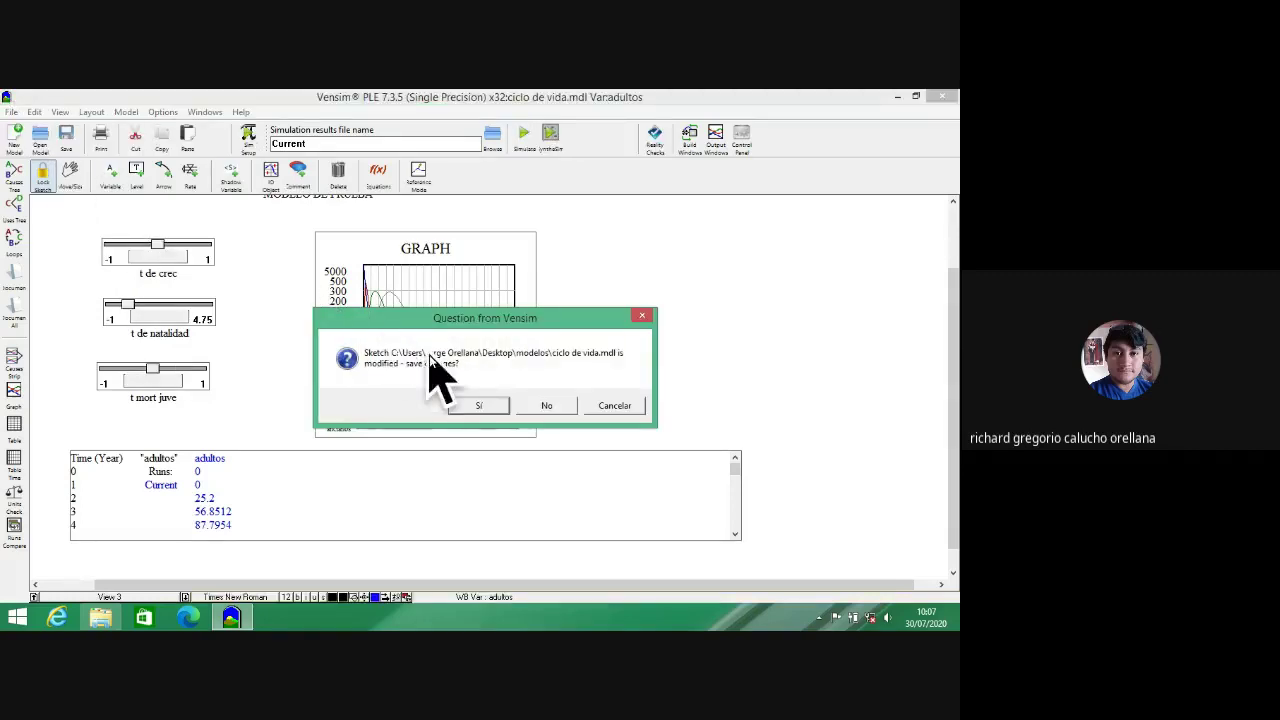
left_click(478, 405)
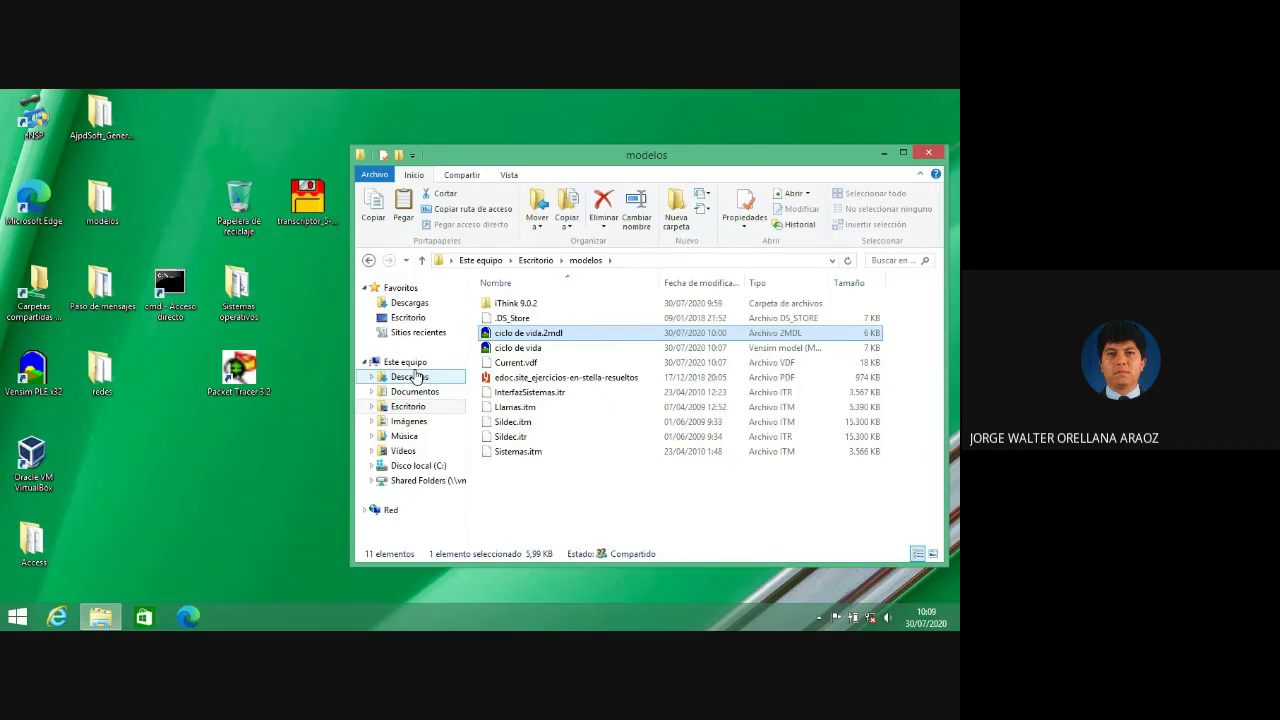
- Switch to iThink by launching it from the iThink 9.0.2 folder, and open Llamas.itm from the modelos folder on the Escritorio
double_click(500, 304)
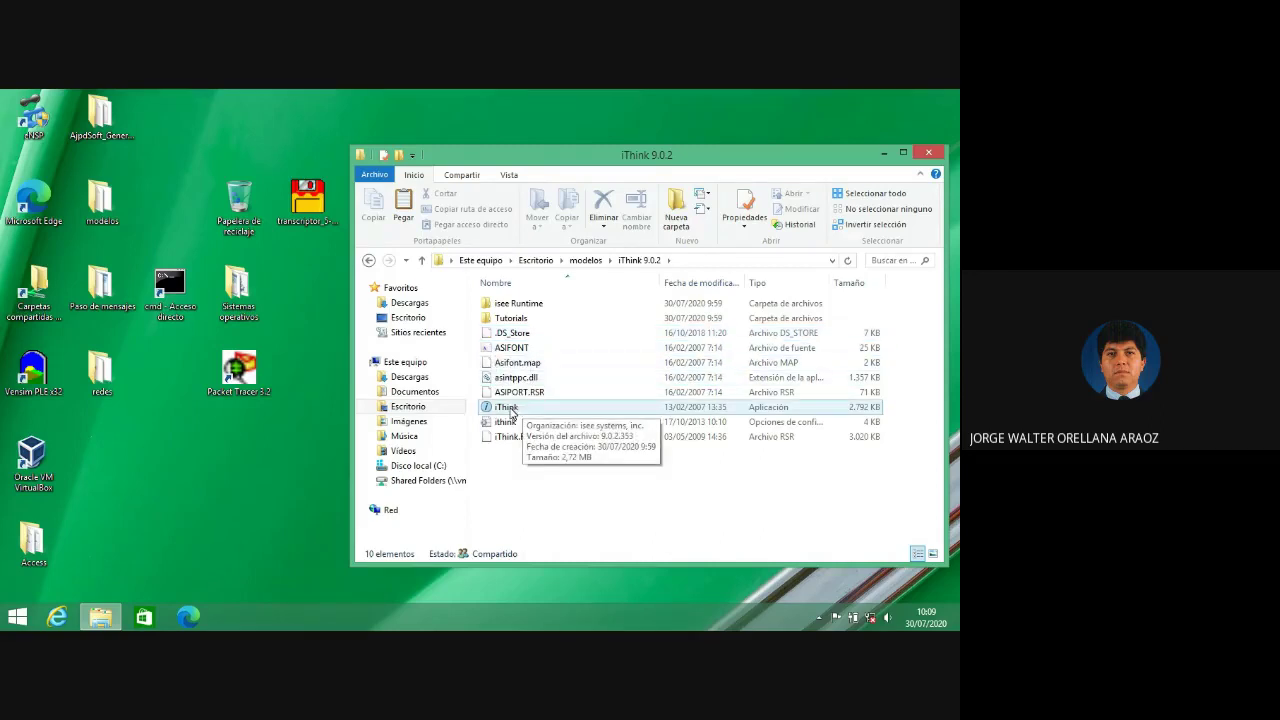
double_click(511, 412)
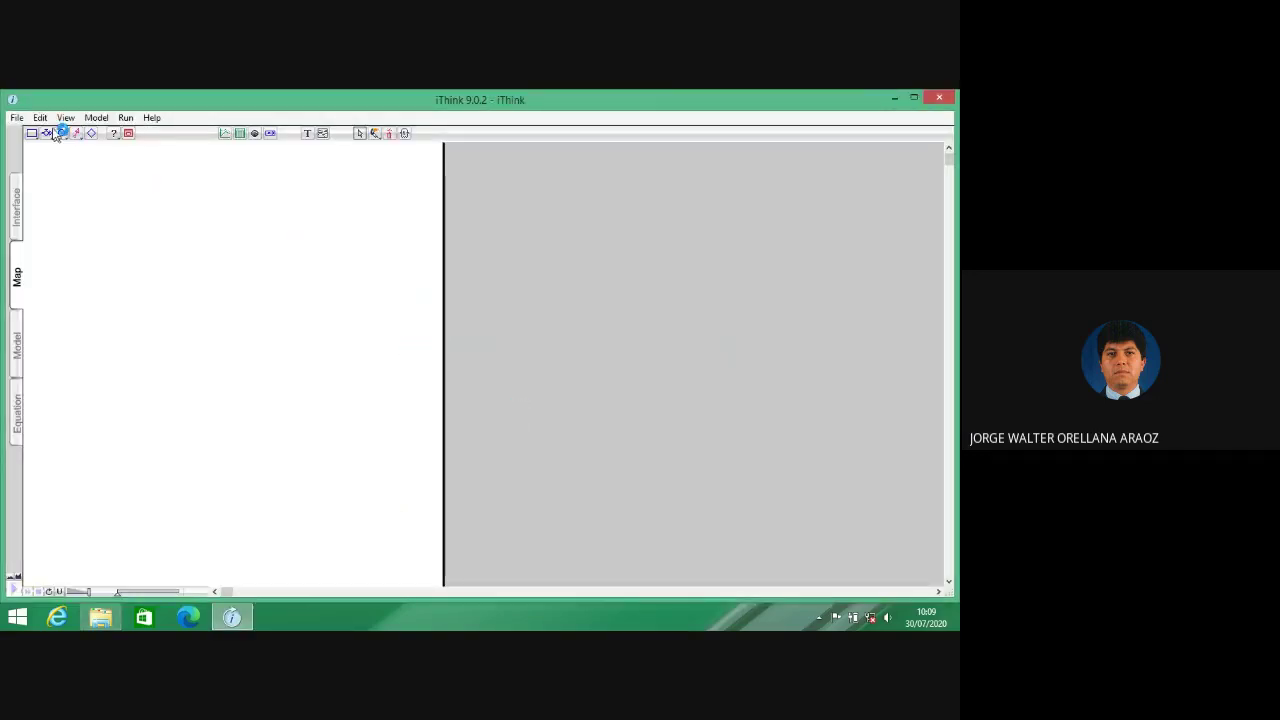
left_click(17, 117)
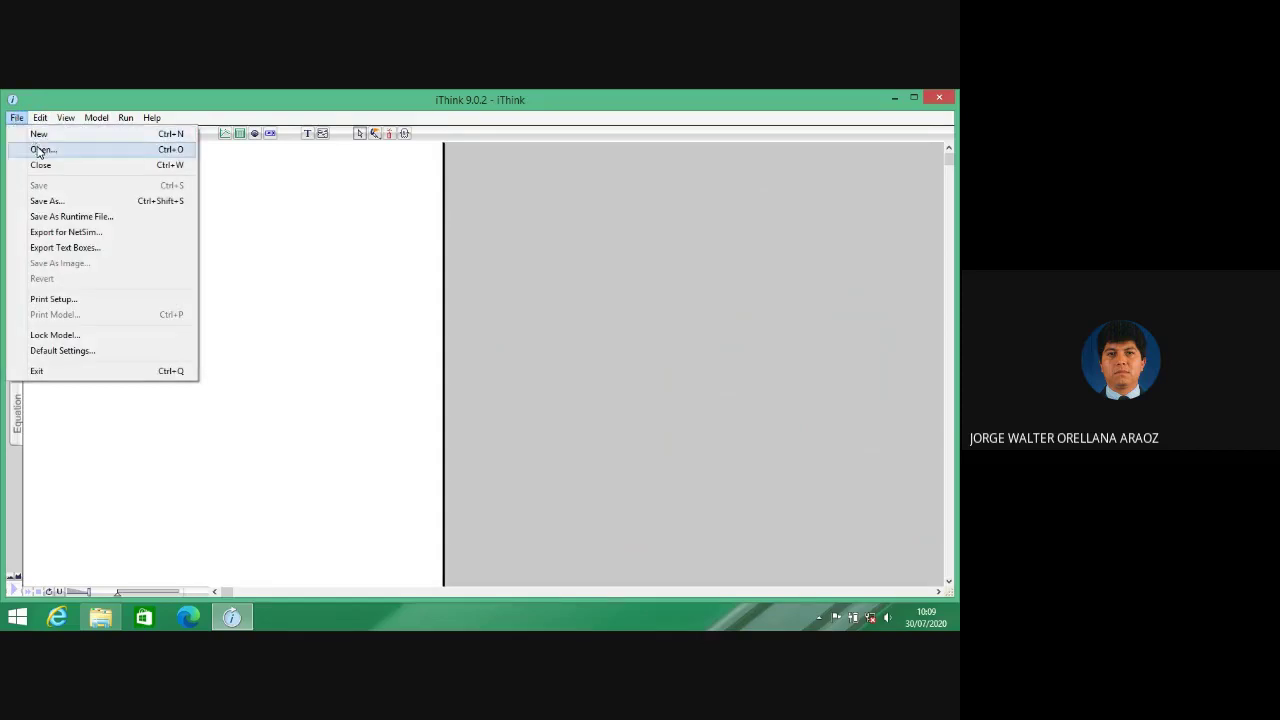
left_click(38, 150)
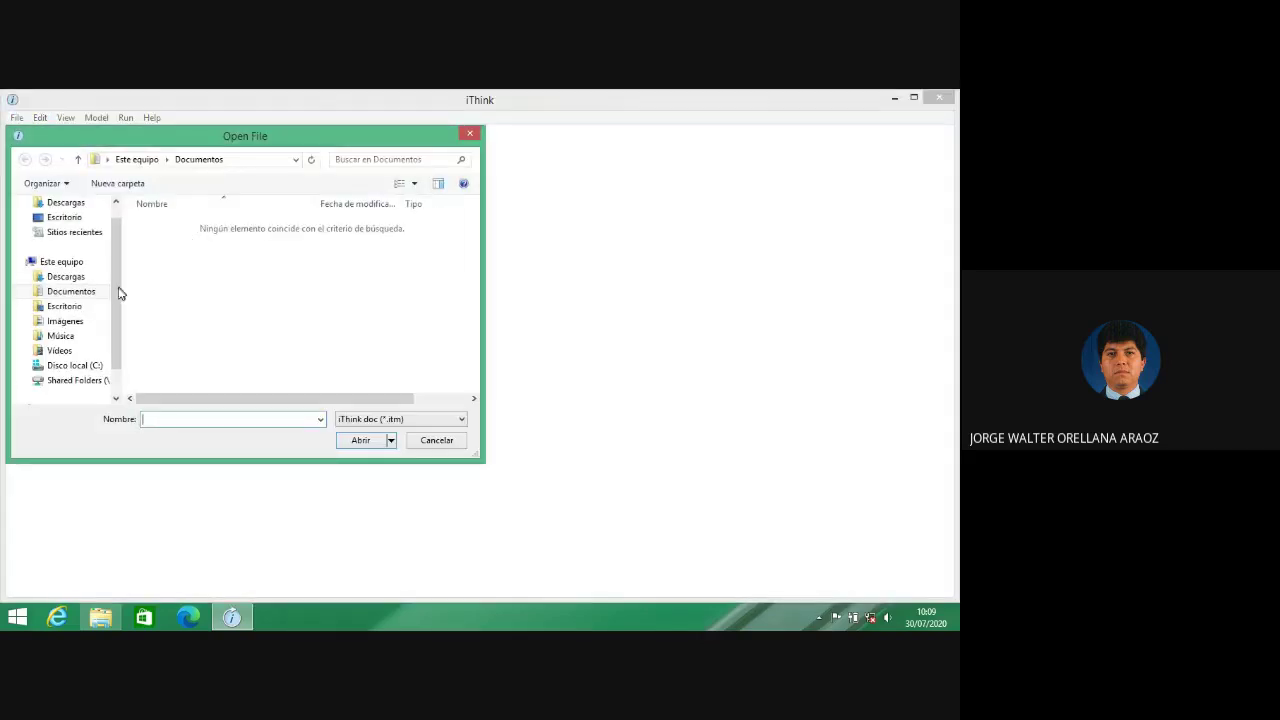
left_click(68, 305)
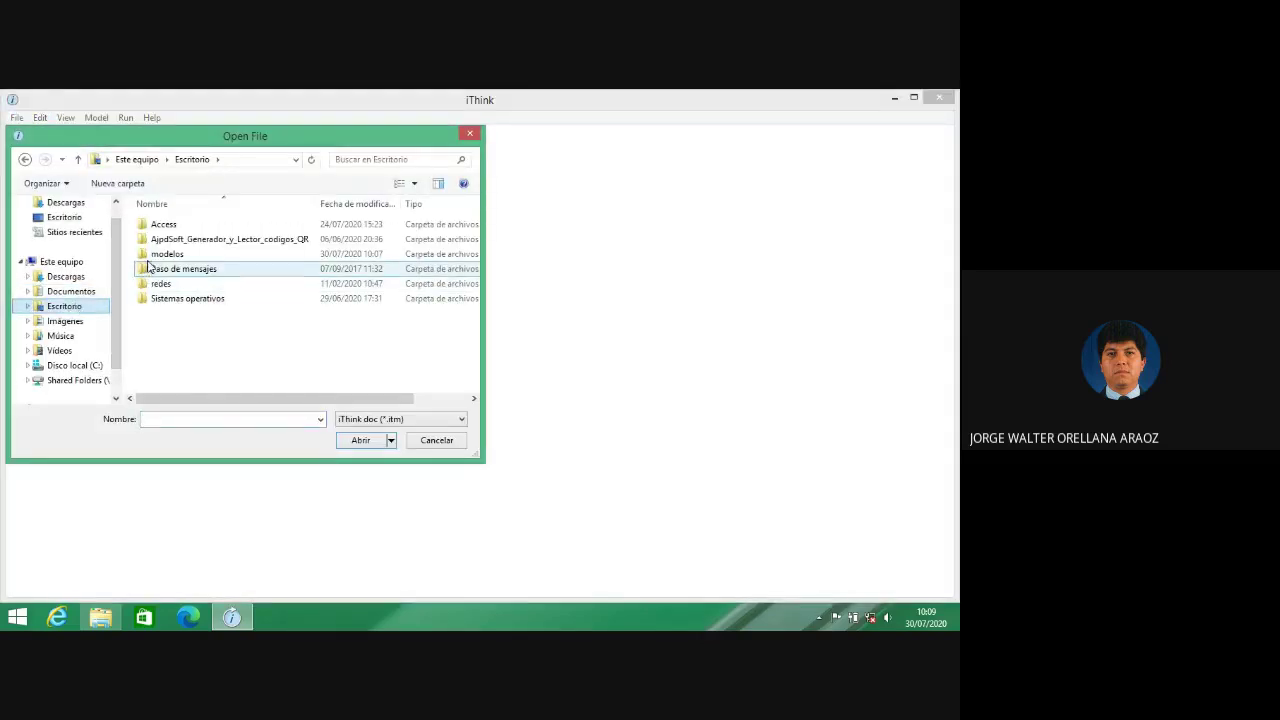
double_click(155, 253)
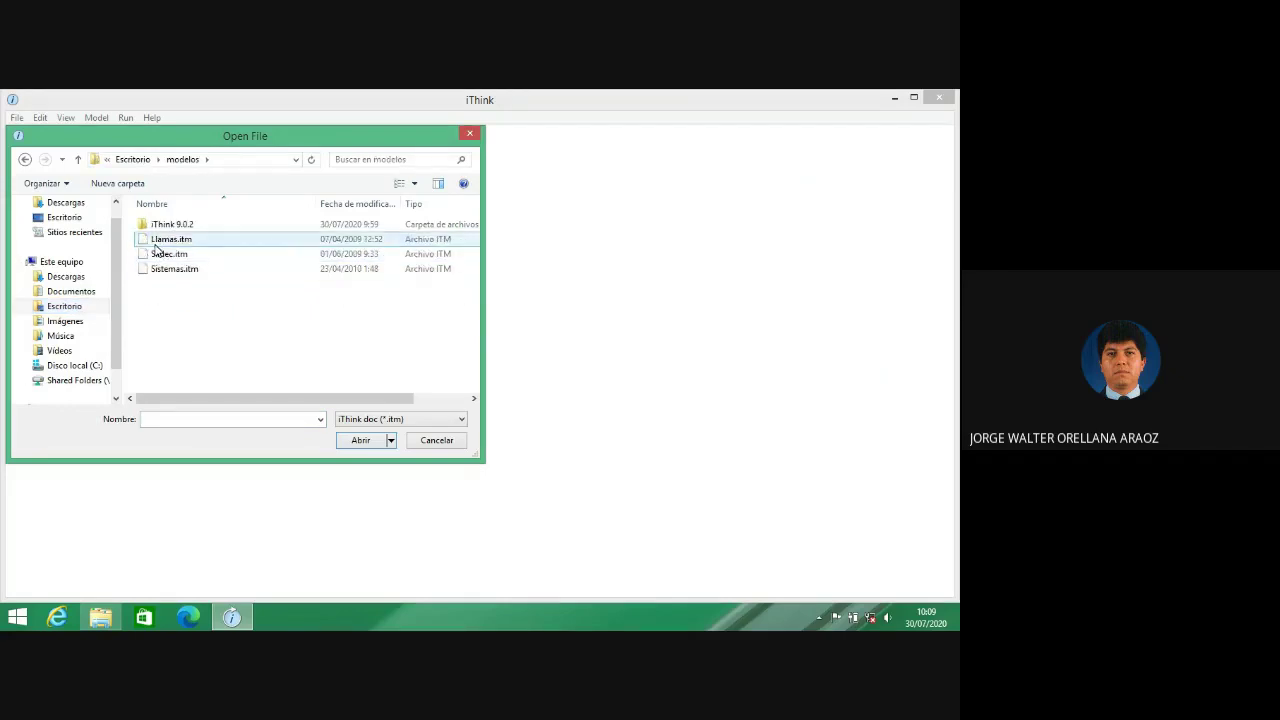
double_click(160, 240)
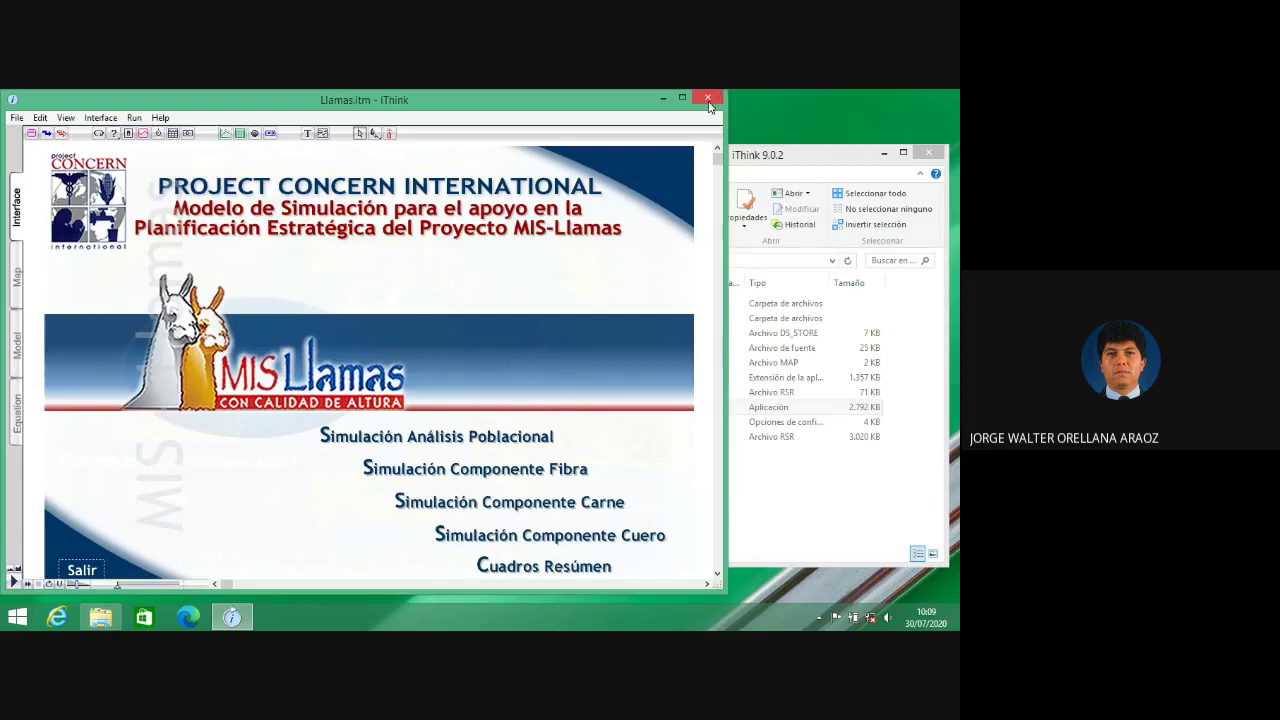
- Arrange the Llamas.itm window on the desktop at a slightly larger size and open the Simulación Análisis Poblacional page
left_click(682, 97)
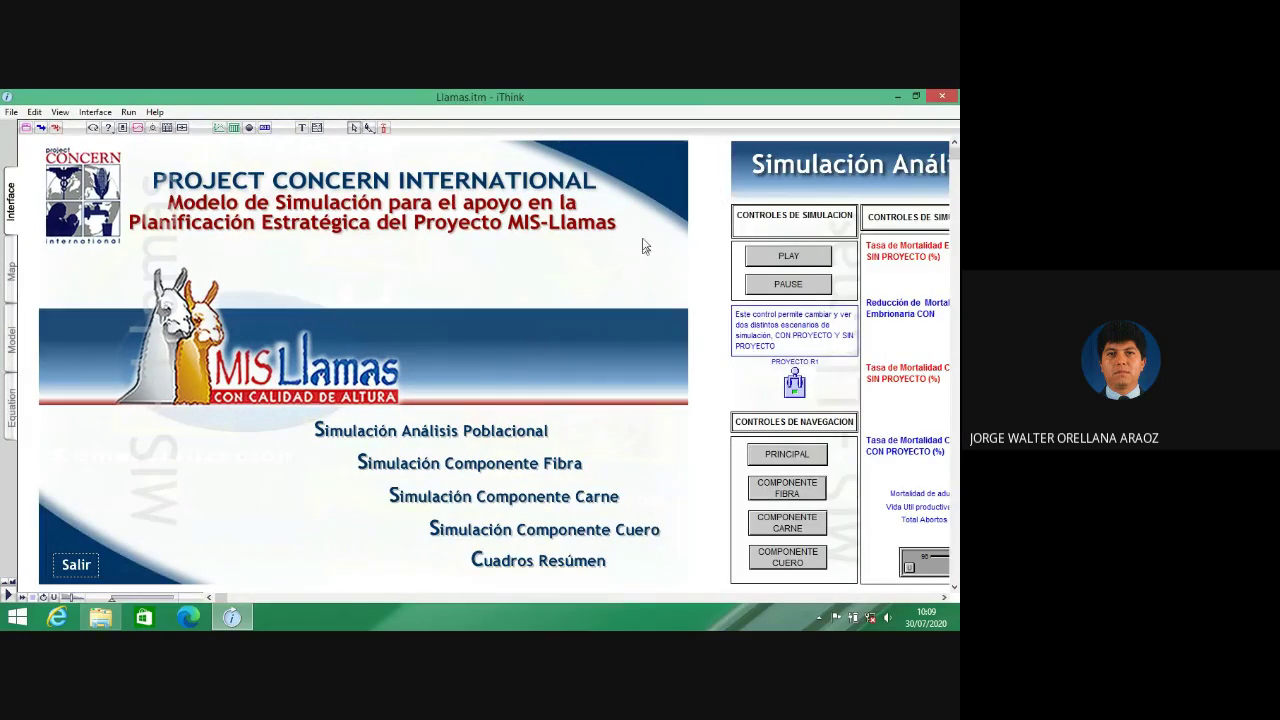
left_click(914, 97)
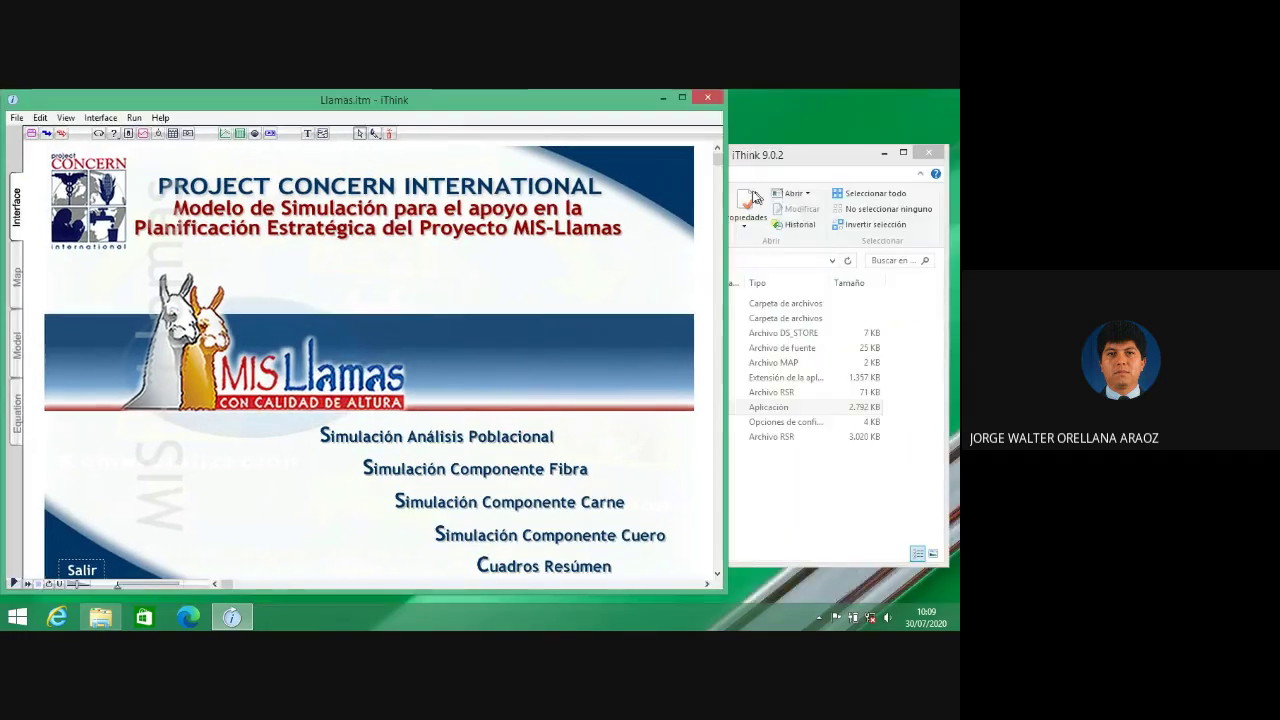
left_click_drag(609, 103, 693, 106)
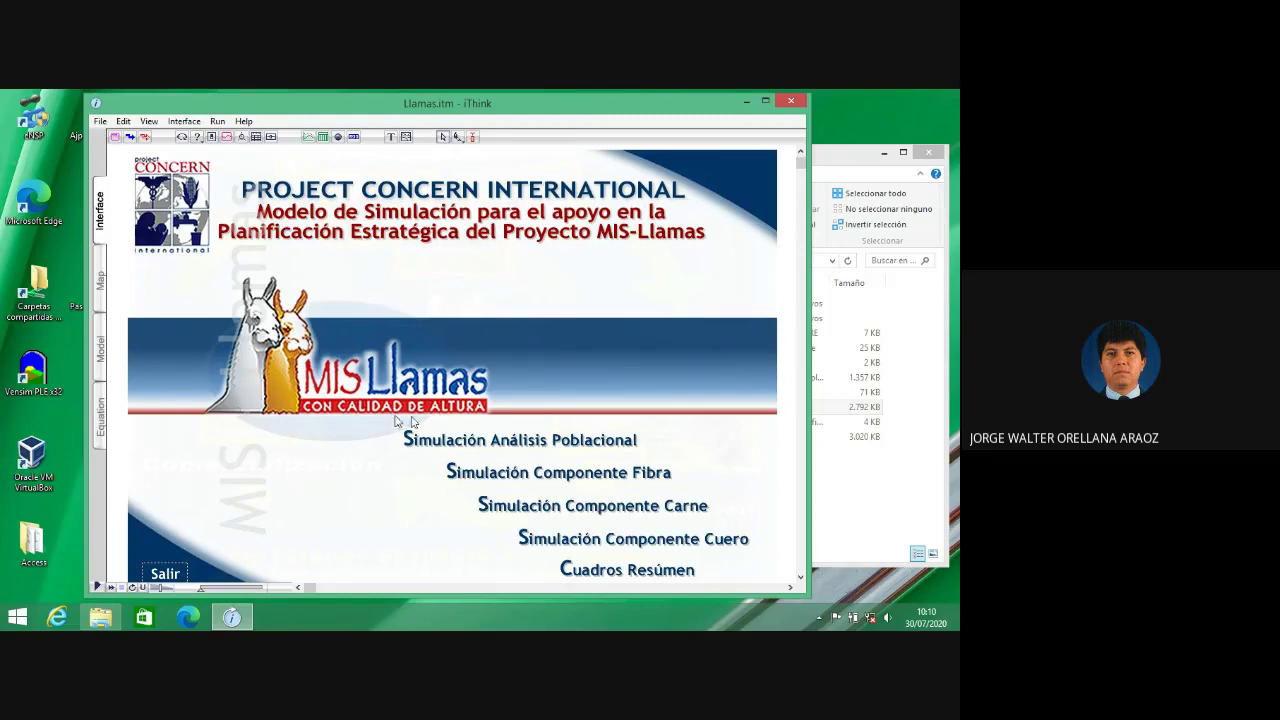
left_click(519, 441)
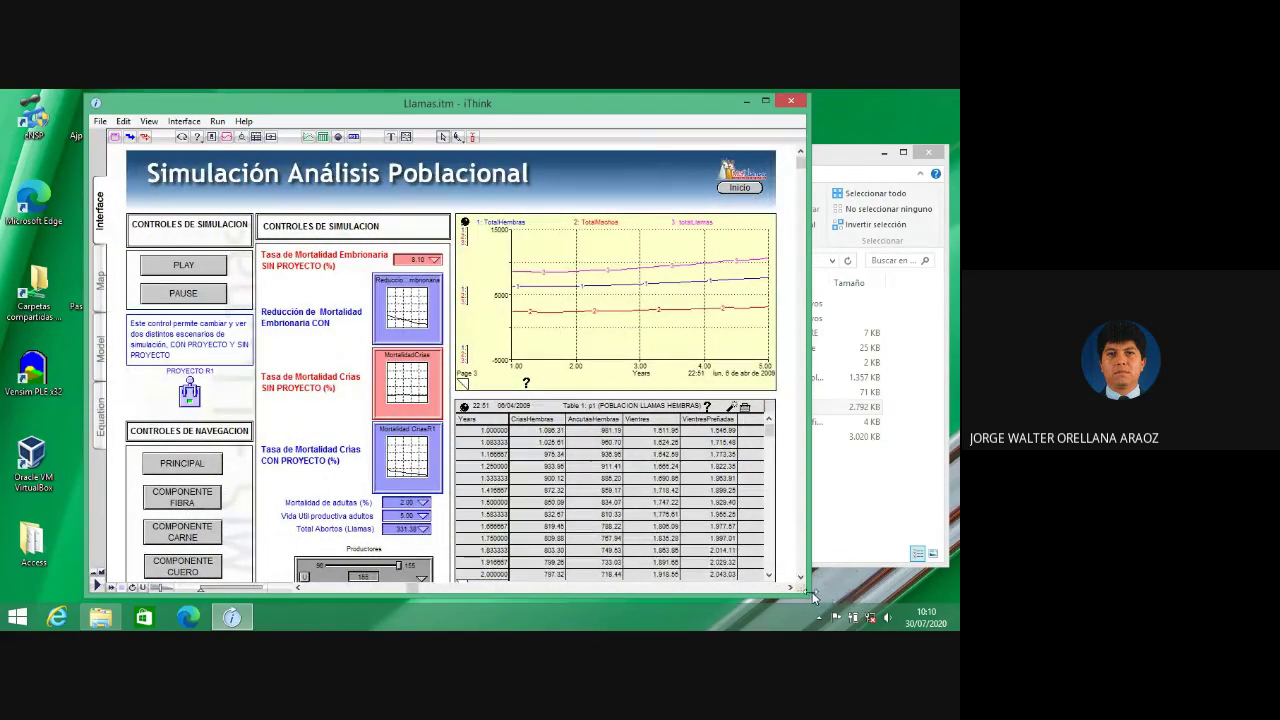
left_click_drag(808, 593, 816, 604)
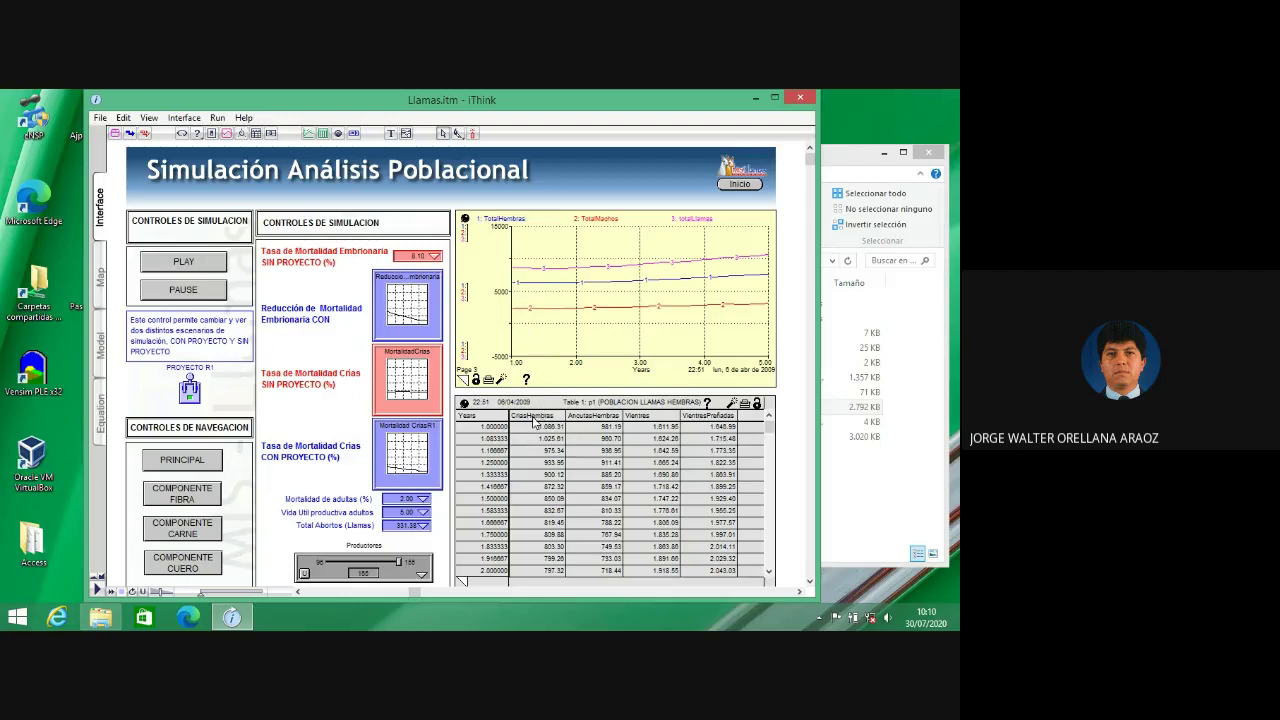
- Examine all pages of the population graph, including females, males, totals and the average fertility rate, ending on Page 1
left_click(462, 383)
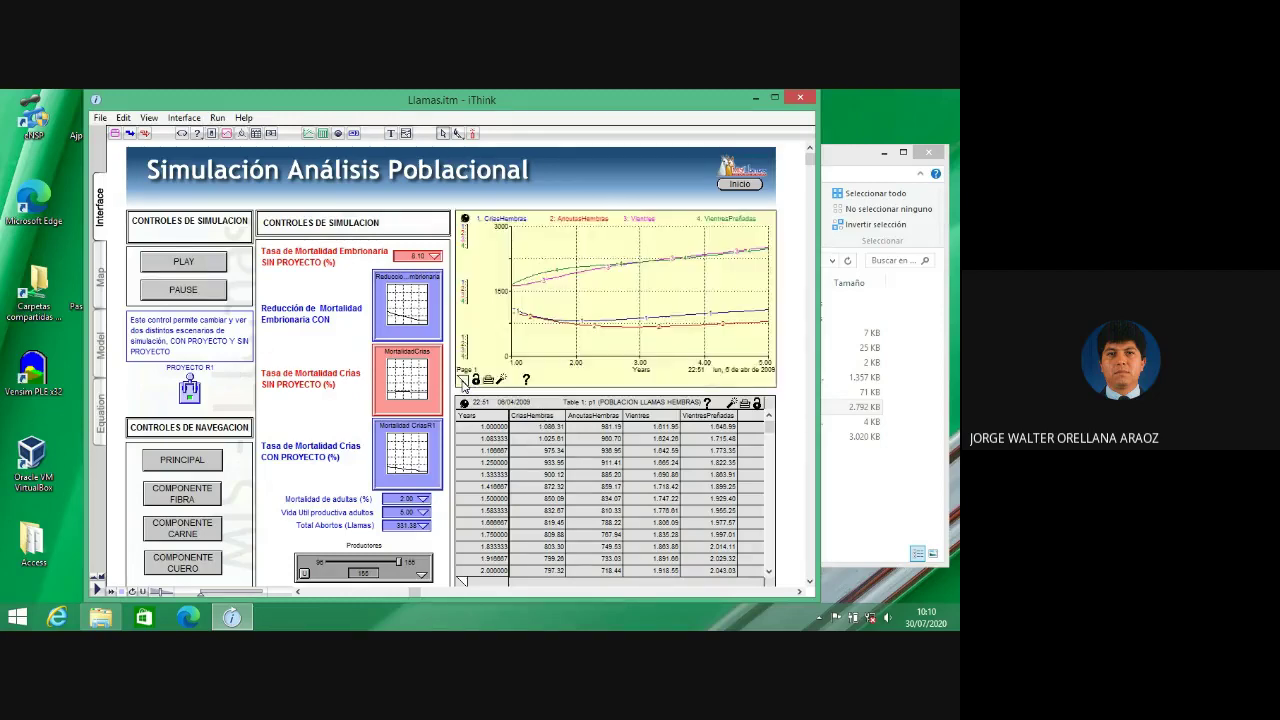
left_click(462, 383)
left_click(462, 383)
left_click(462, 383)
left_click(462, 384)
left_click(463, 384)
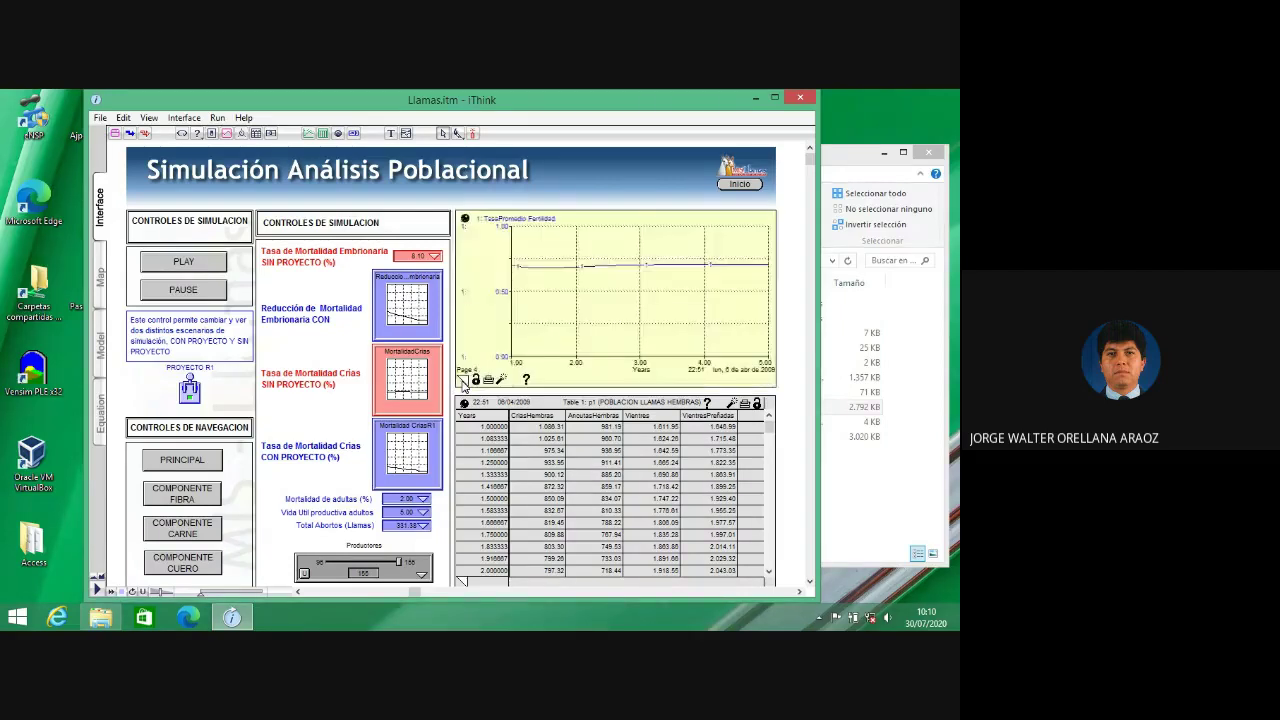
left_click(463, 384)
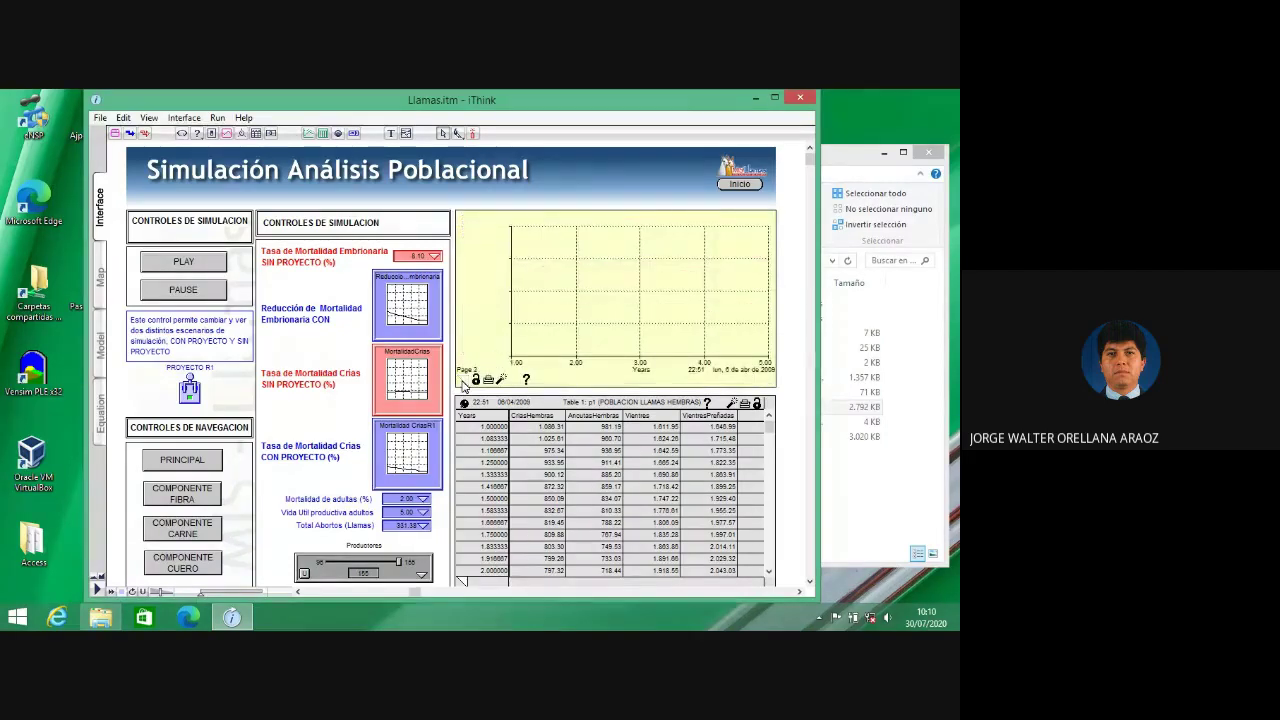
left_click(463, 384)
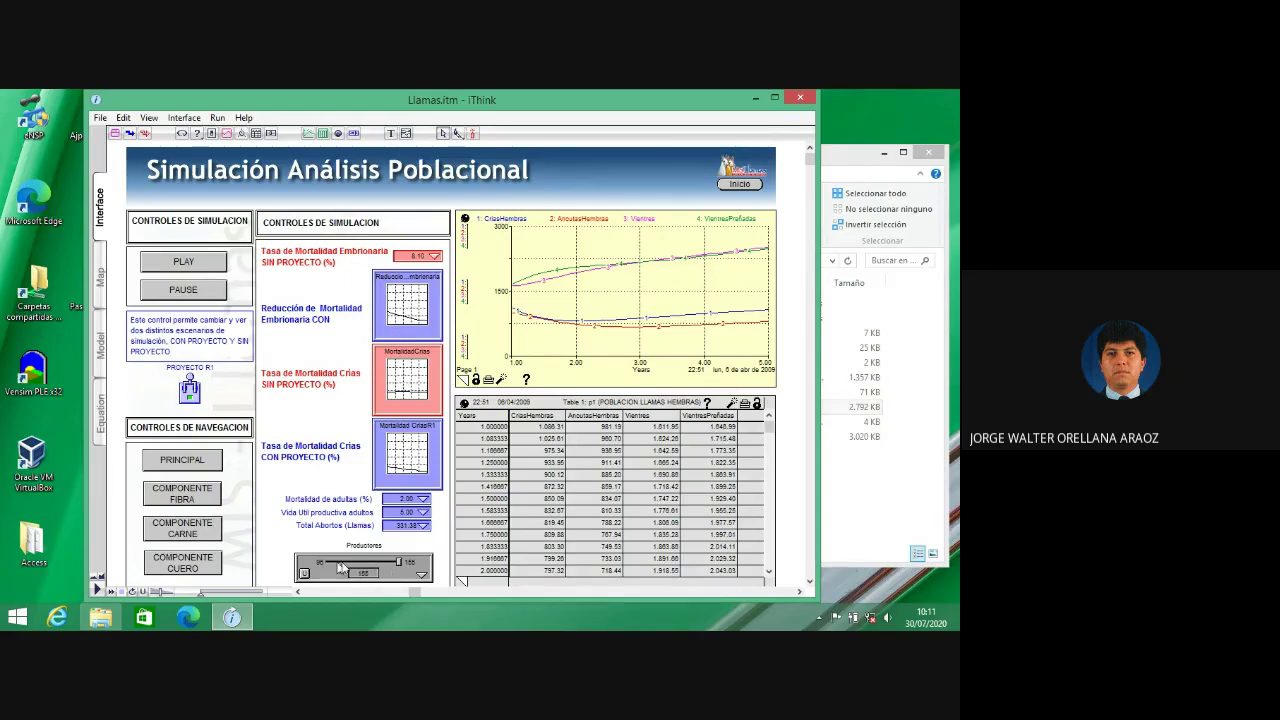
- Run the population simulation and try to toggle the PROYECTO R1 scenario switch
left_click(184, 262)
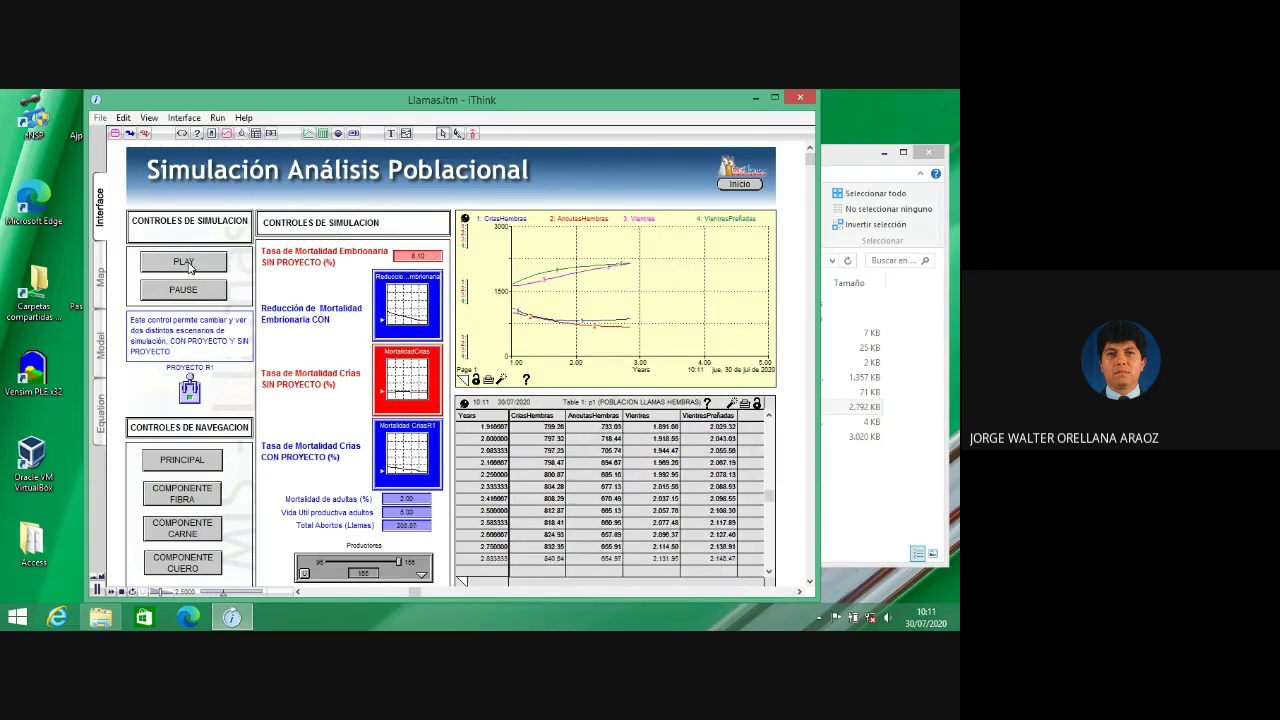
left_click(190, 390)
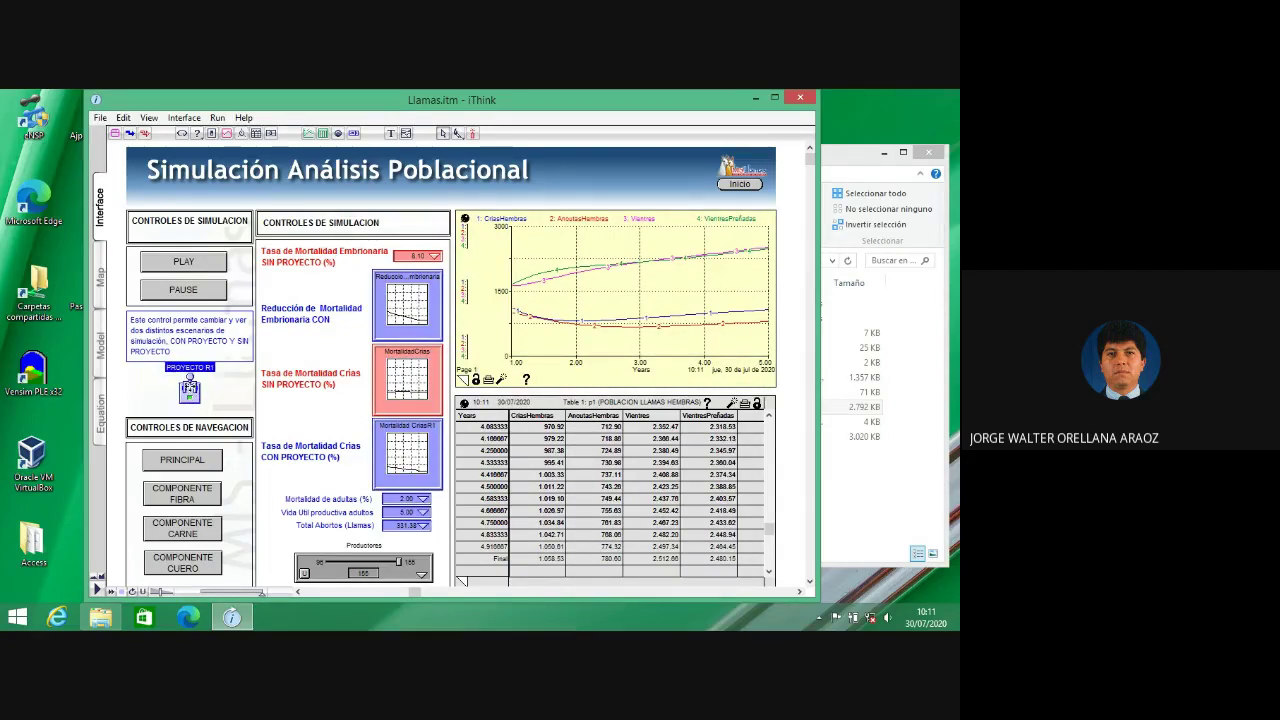
left_click(190, 385)
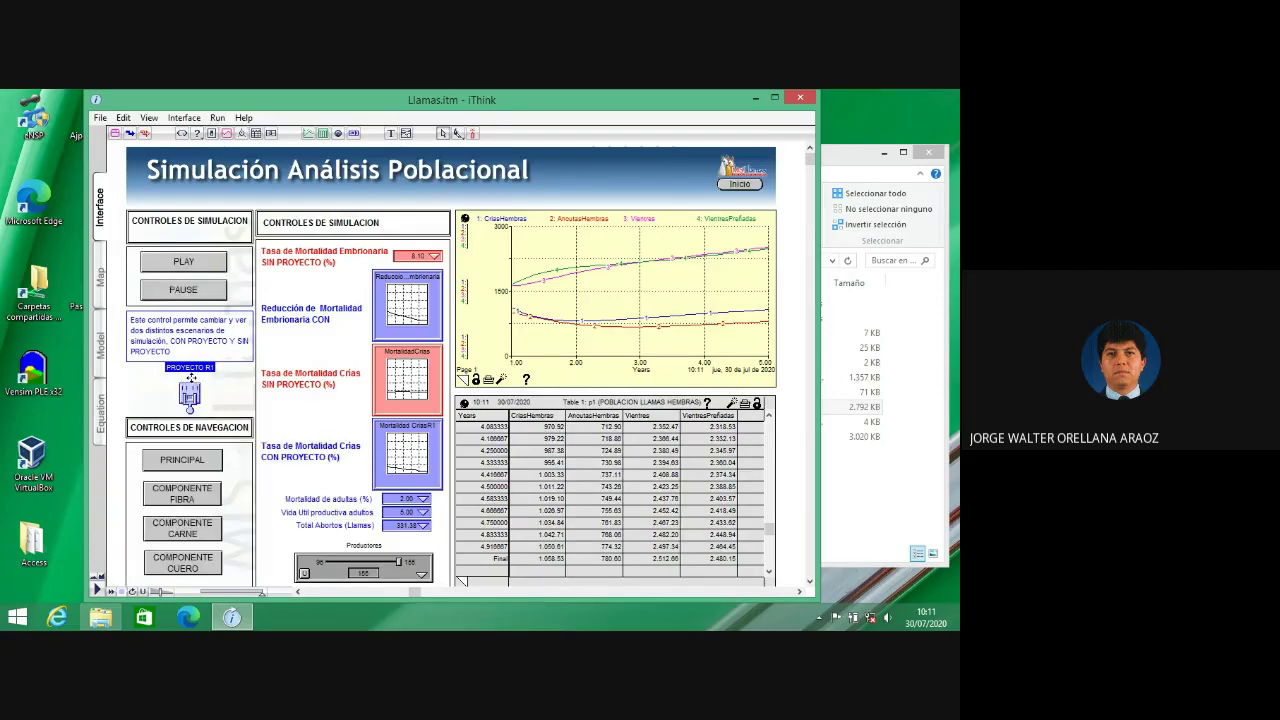
left_click(190, 390)
- Redraw the Mortalidad CriasR1 graphical function as a curve from about 62.5 at R1 0 to about 89.5 at R1 1, smoothing its initial dips
double_click(406, 455)
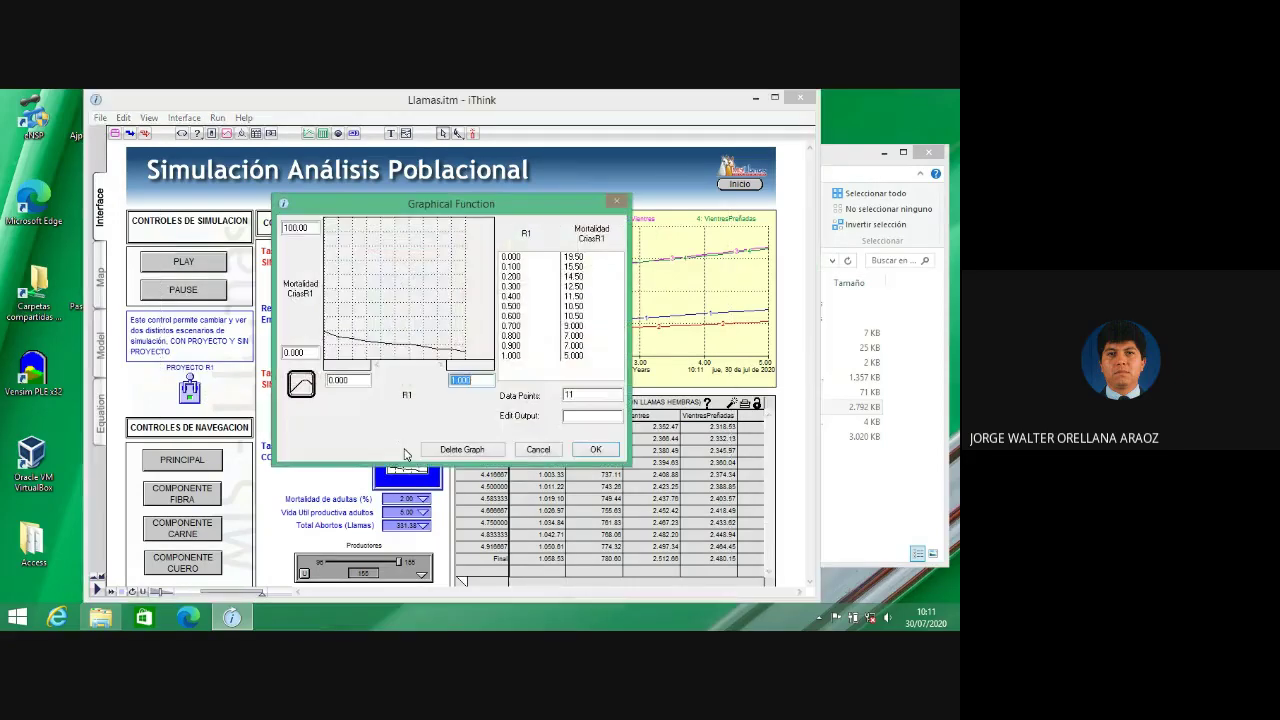
mouse_move(326, 270)
left_mouse_down()
mouse_move(381, 284)
mouse_move(439, 236)
mouse_move(407, 252)
mouse_move(466, 229)
mouse_move(416, 252)
mouse_move(465, 233)
left_mouse_up()
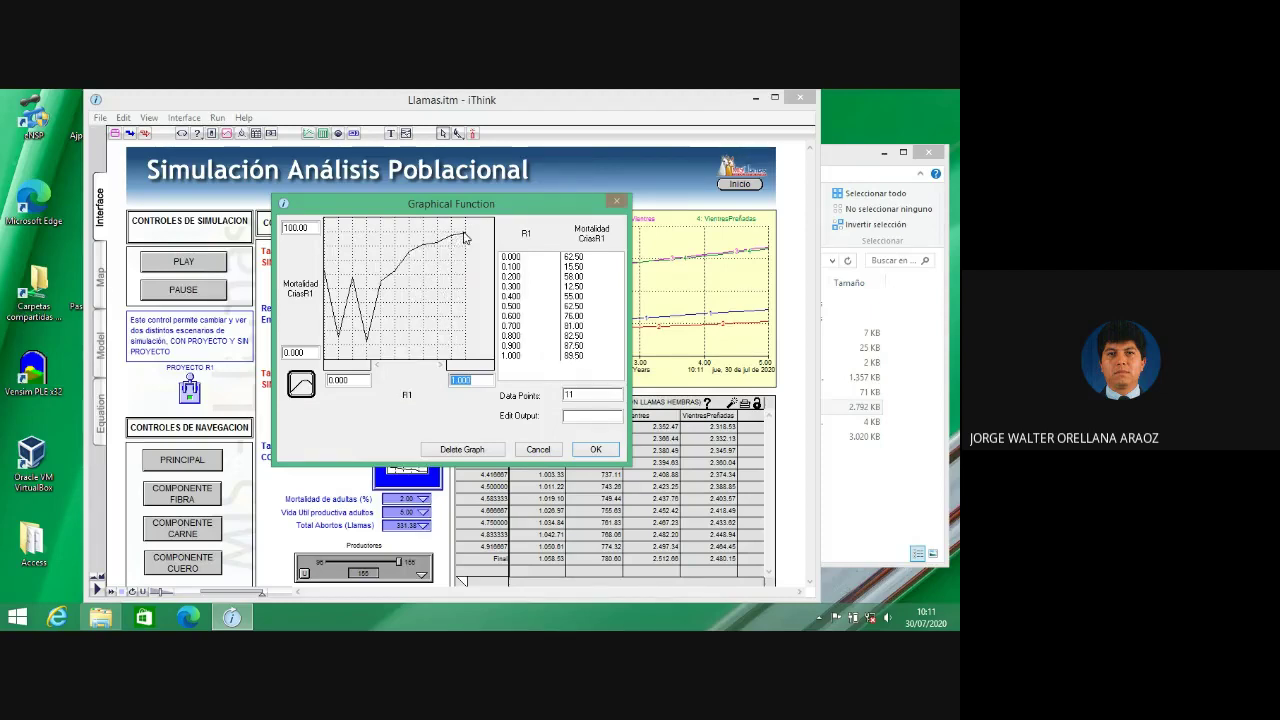
left_click_drag(366, 295, 337, 291)
left_click(592, 450)
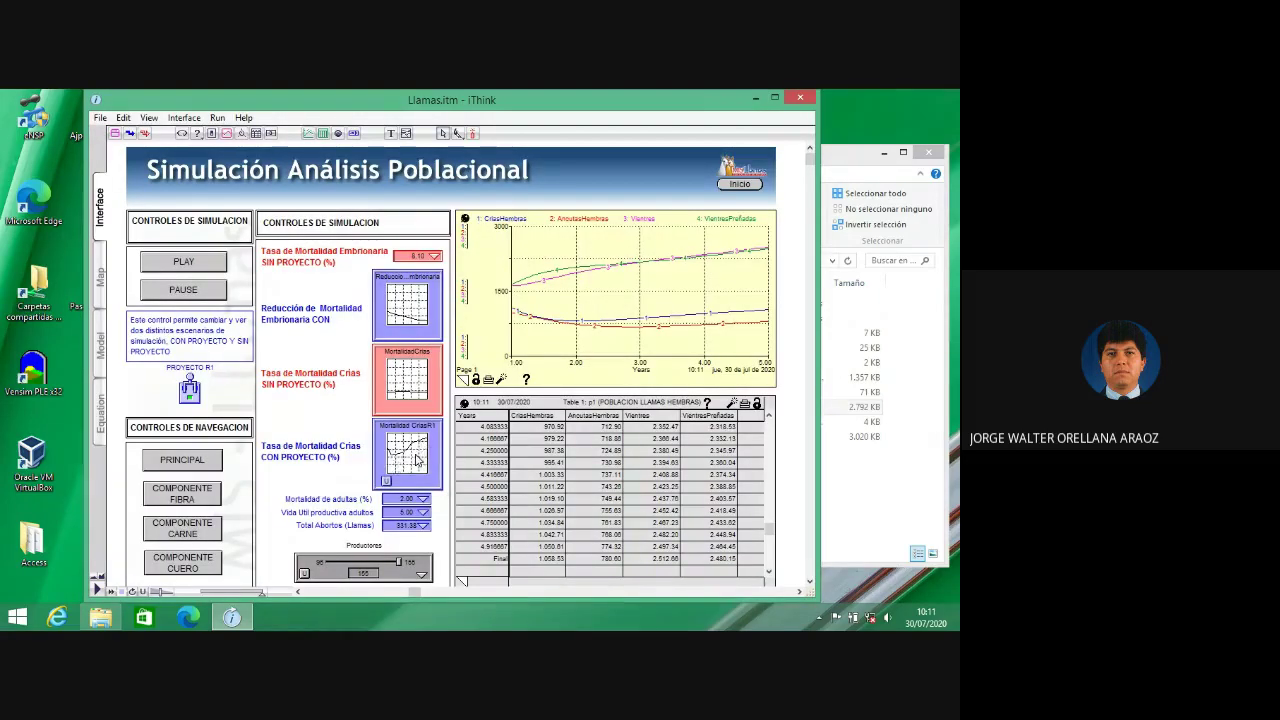
- Rerun the population simulation with the redrawn mortality curve and page through the resulting graphs back to Page 1
left_click(197, 263)
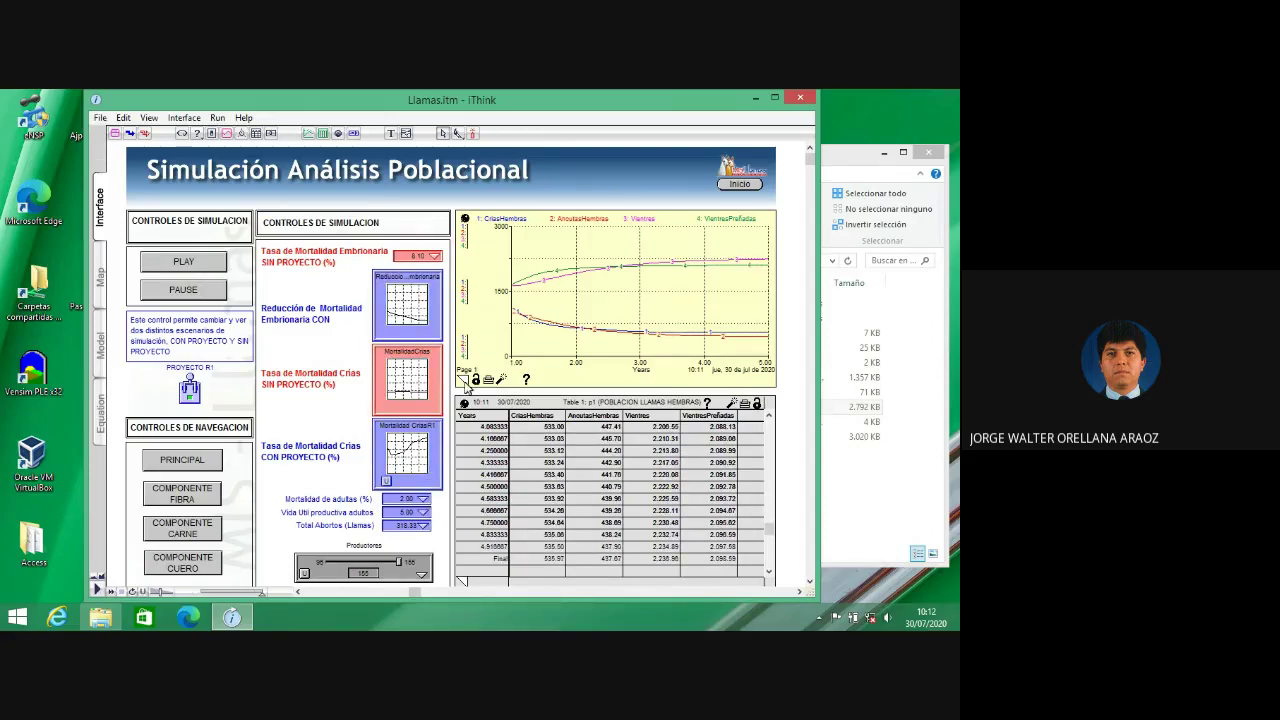
left_click(462, 382)
left_click(462, 382)
left_click(462, 382)
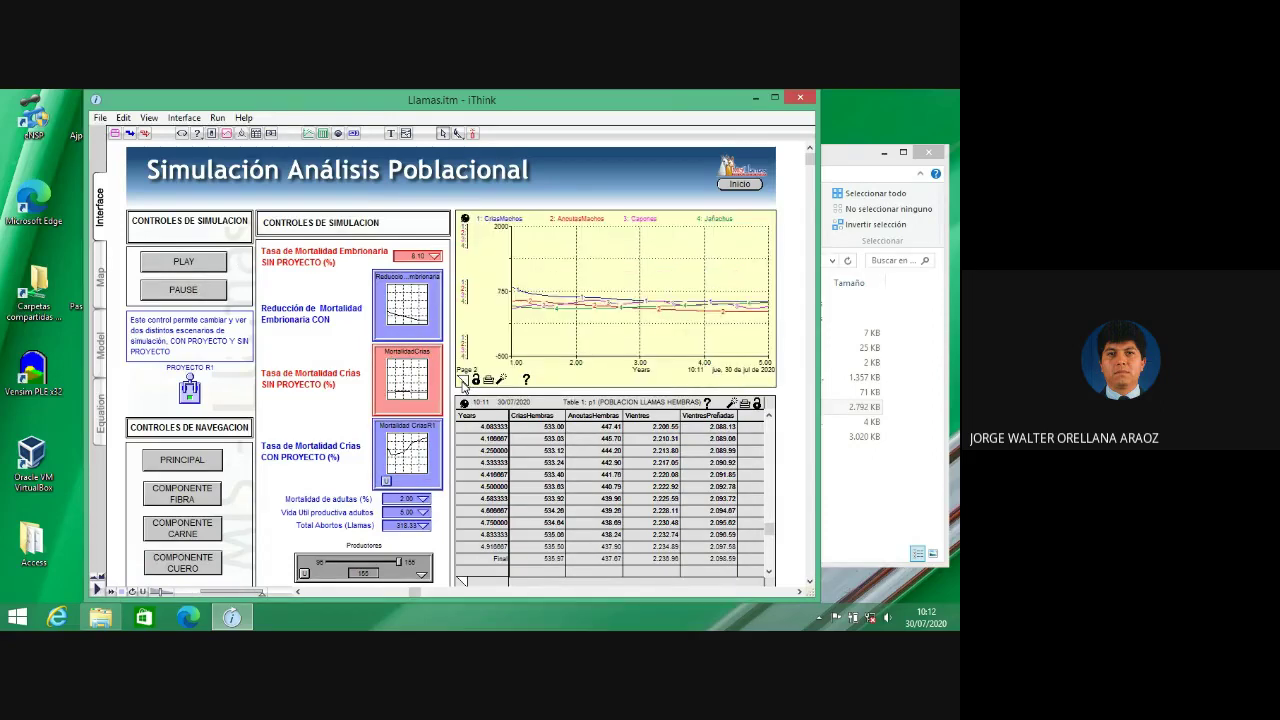
left_click(462, 382)
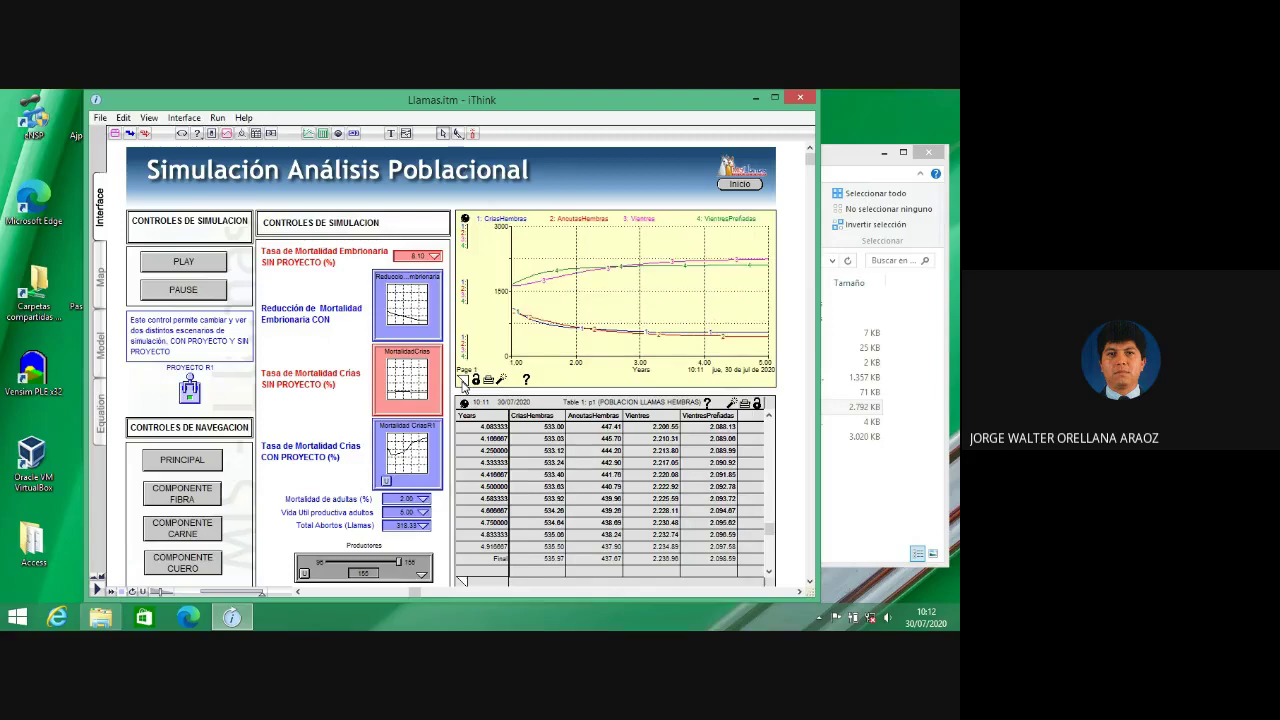
- Return to the main page, view Simulación Componente Fibra, and come back to the main page by way of Análisis Poblacional
left_click(182, 460)
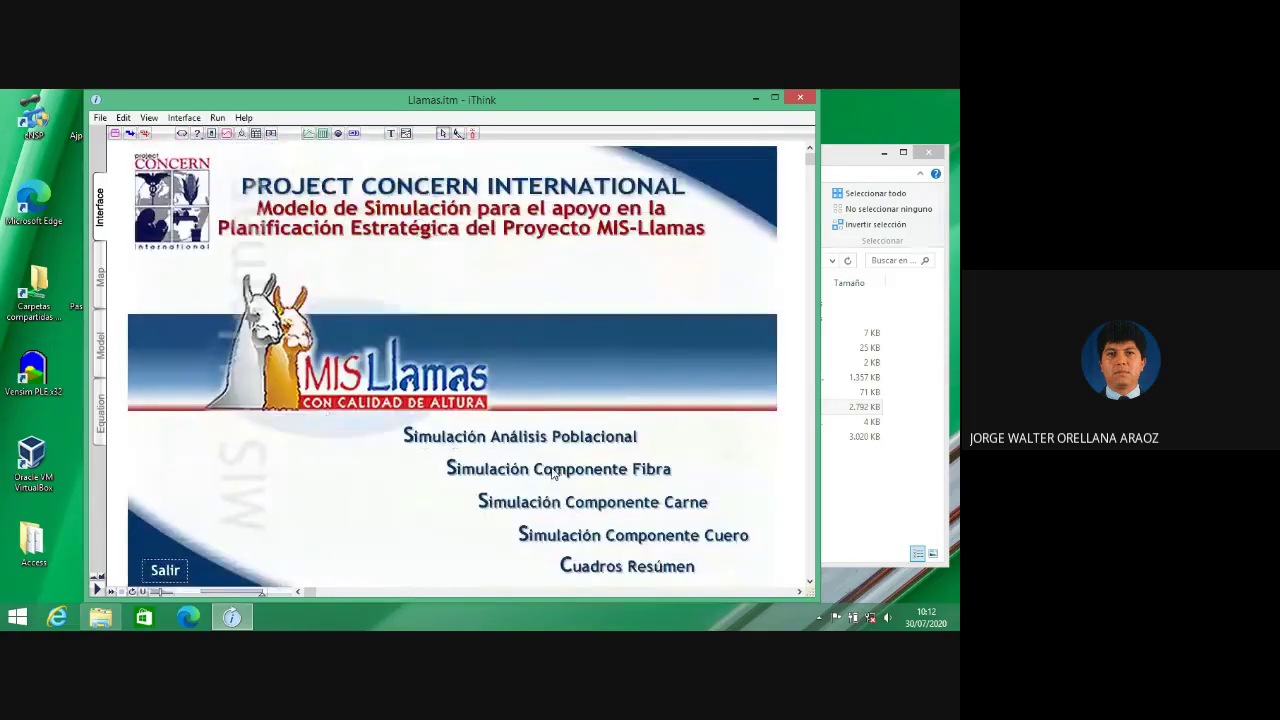
scroll(147, 199, "up", 5)
scroll(147, 199, "up", 3)
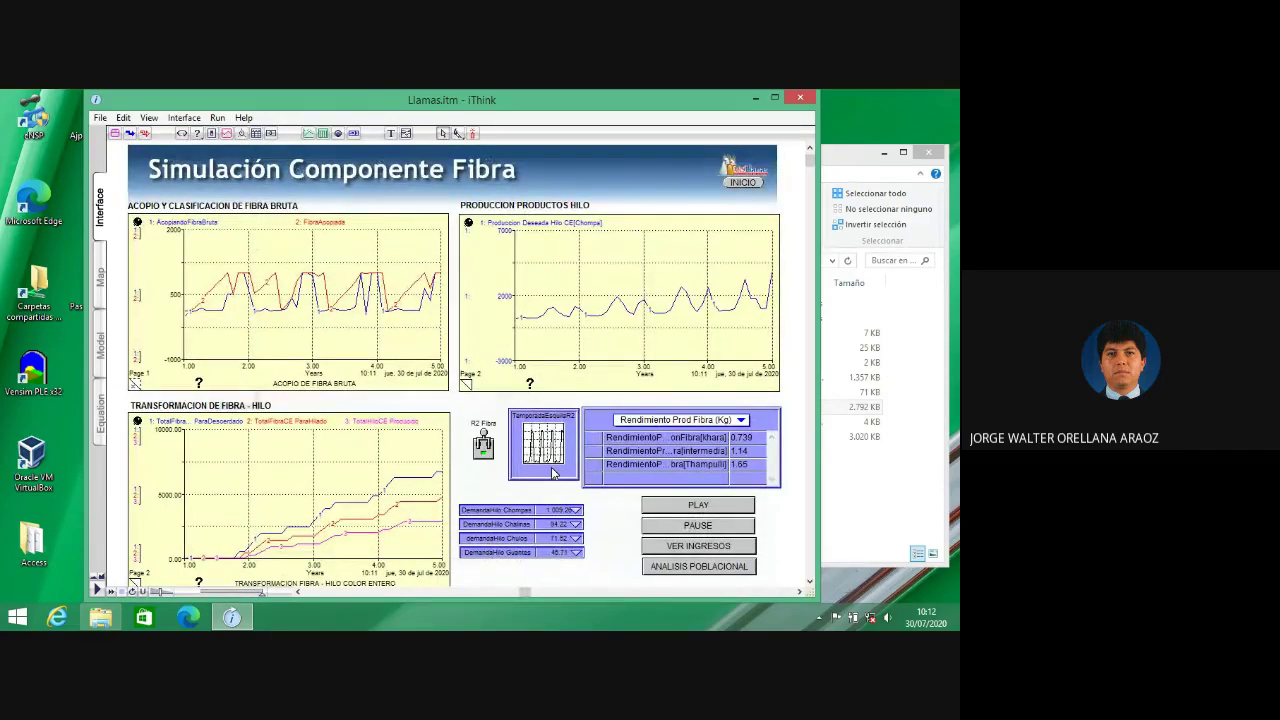
left_click(702, 566)
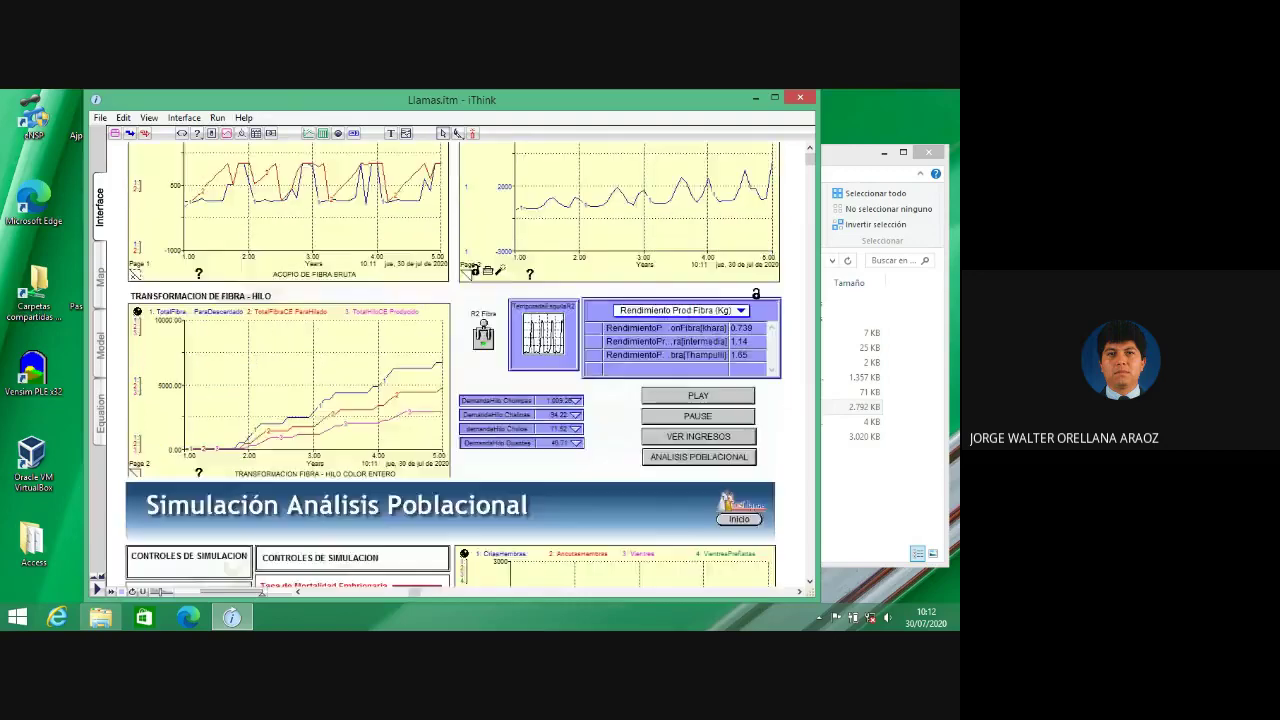
left_click(185, 463)
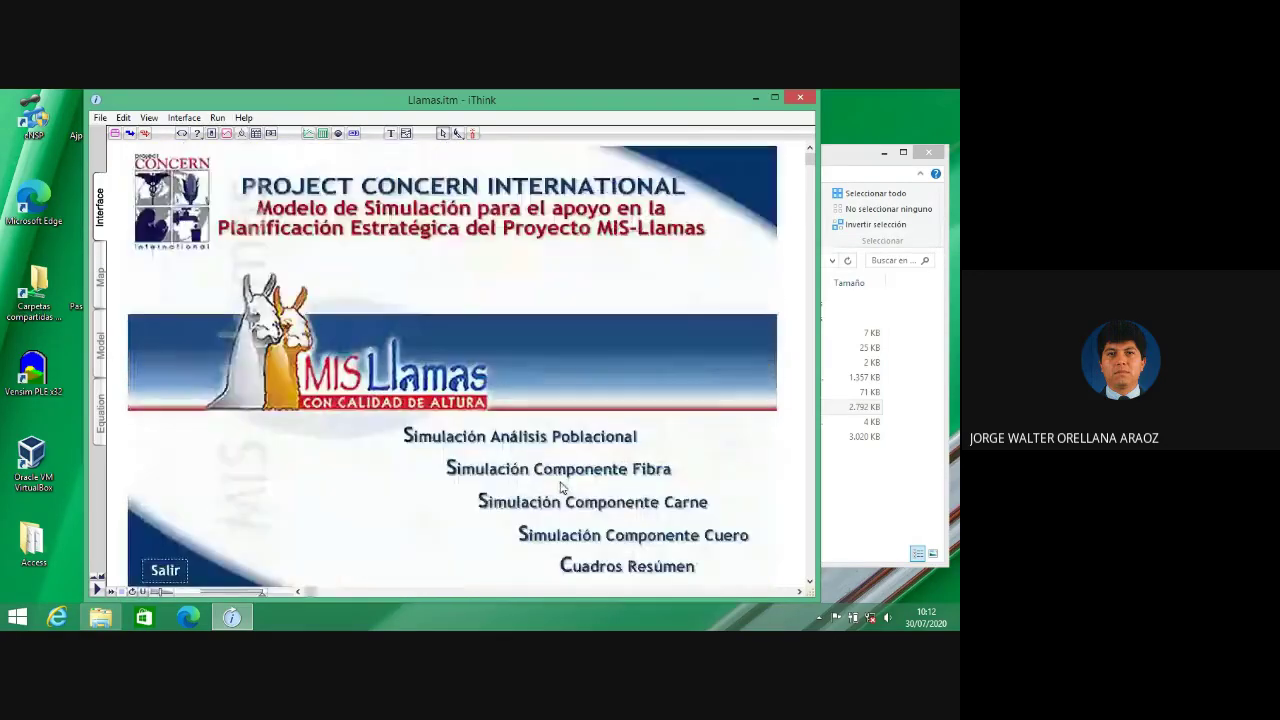
- Open the Simulación Componente Cuero page and run its simulation
left_click(644, 538)
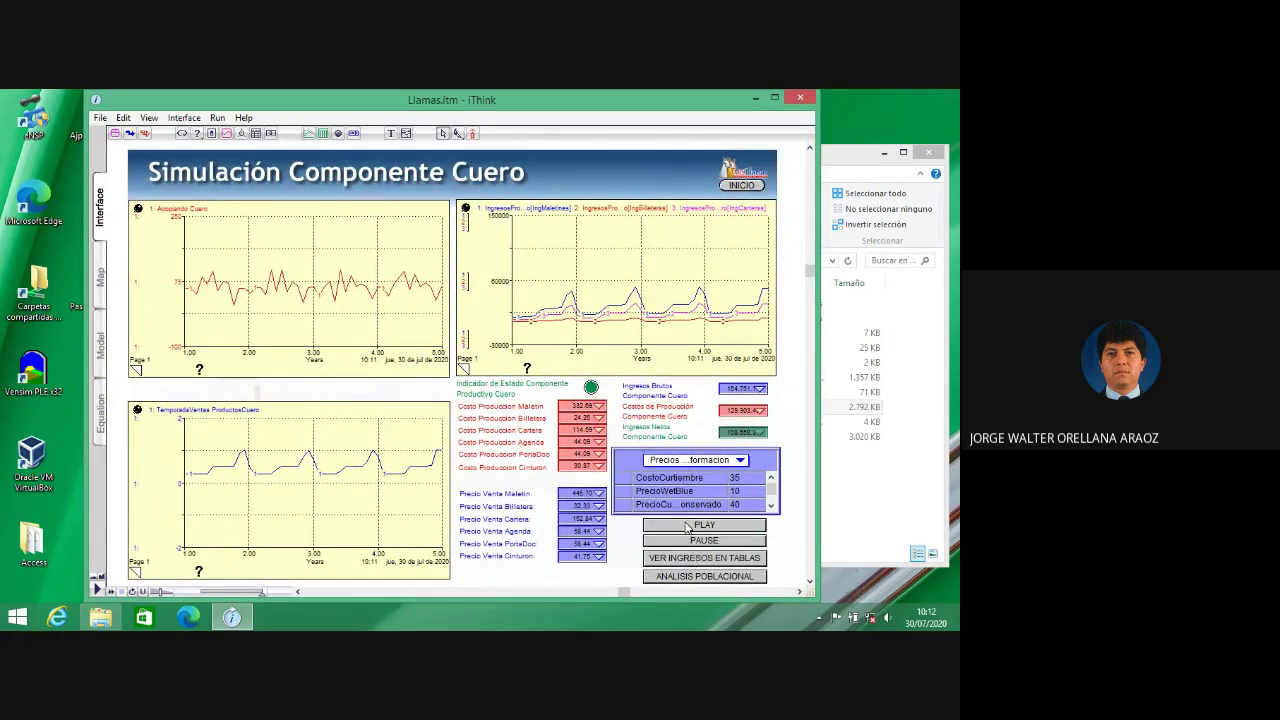
left_click(688, 526)
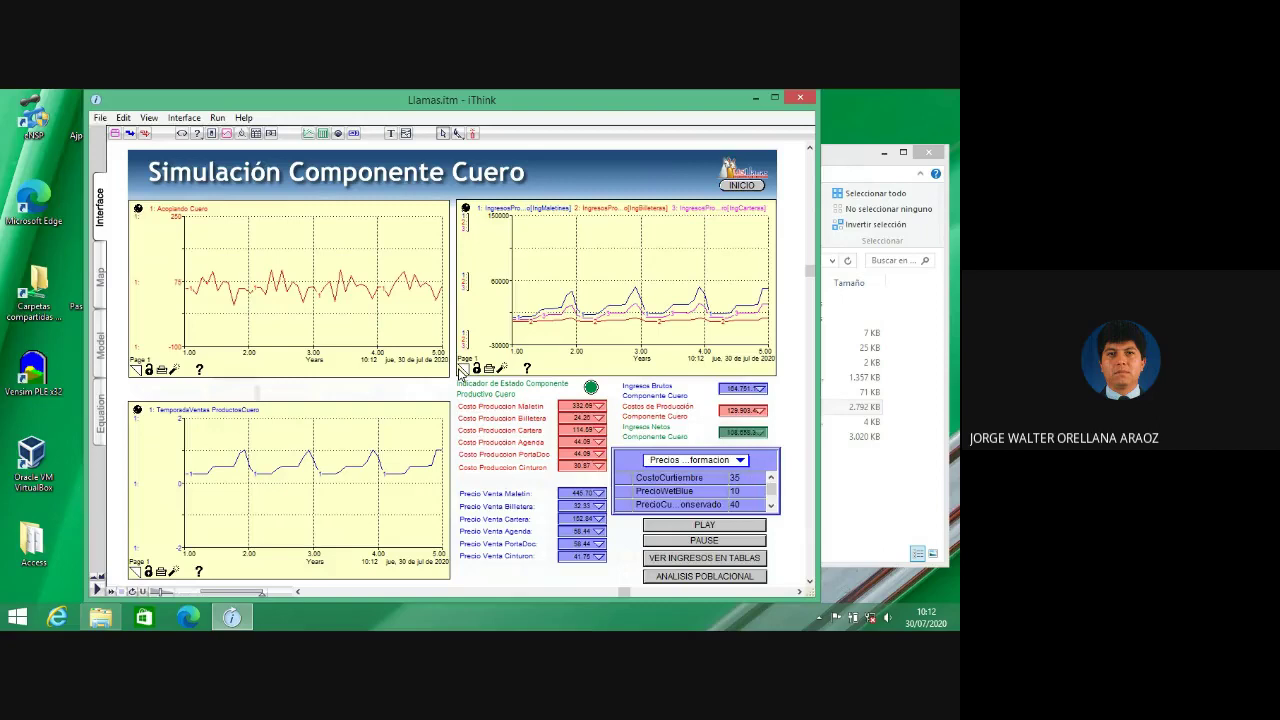
- Page through the leather product income graphs, and go by way of Análisis Poblacional and the main page to Reportes Gráficos
left_click(461, 367)
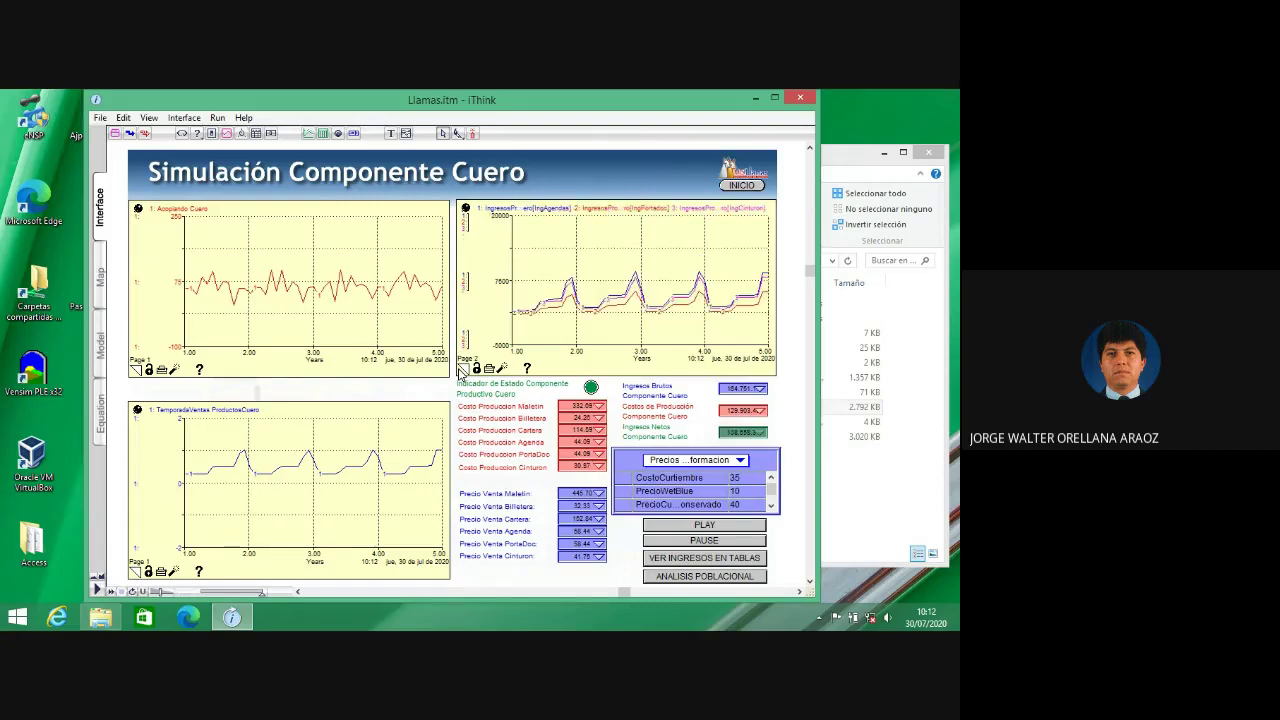
left_click(461, 367)
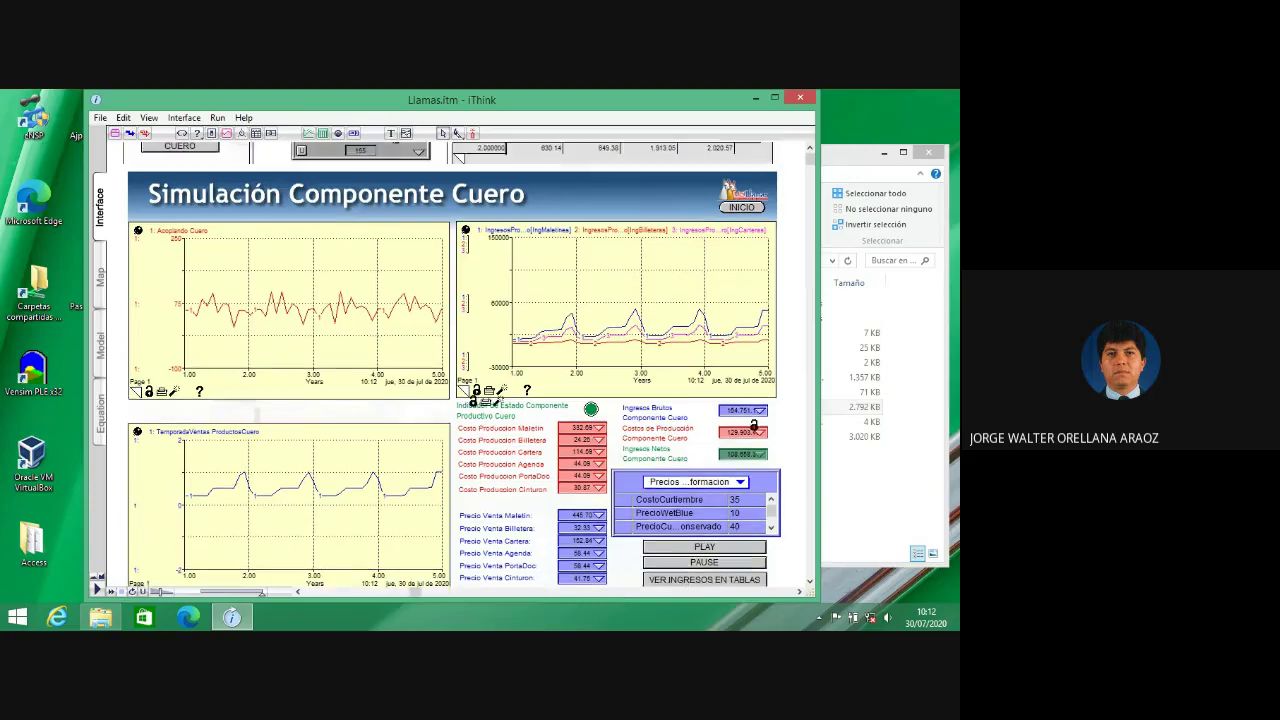
left_click(686, 577)
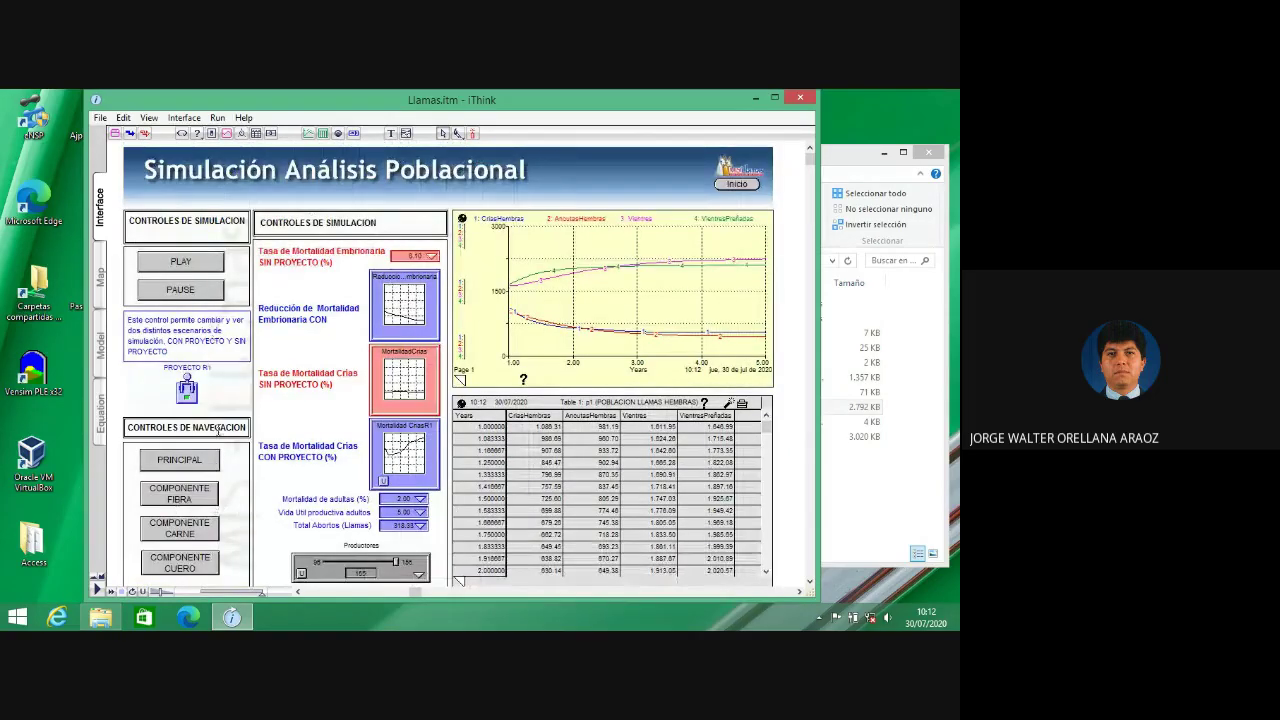
left_click(180, 459)
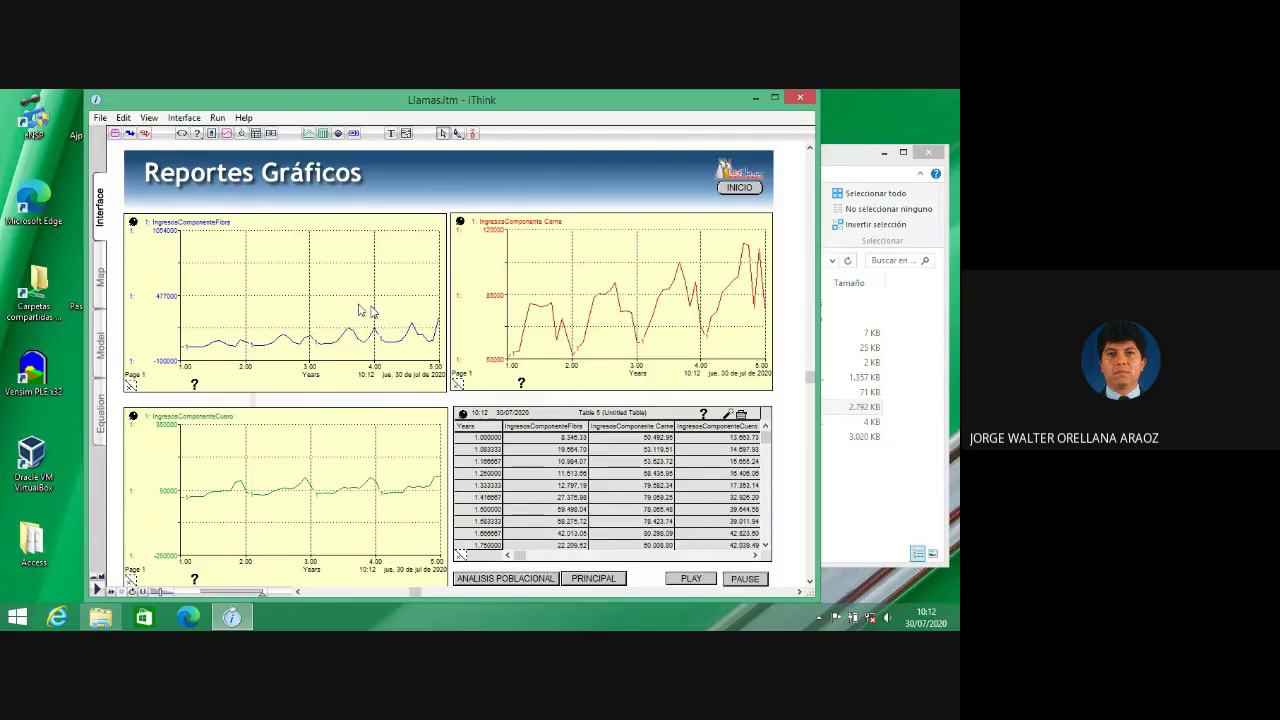
- Examine the Llamas model's equations and its stock-and-flow diagram, covering the leather, herd and fibre sectors
left_click(101, 345)
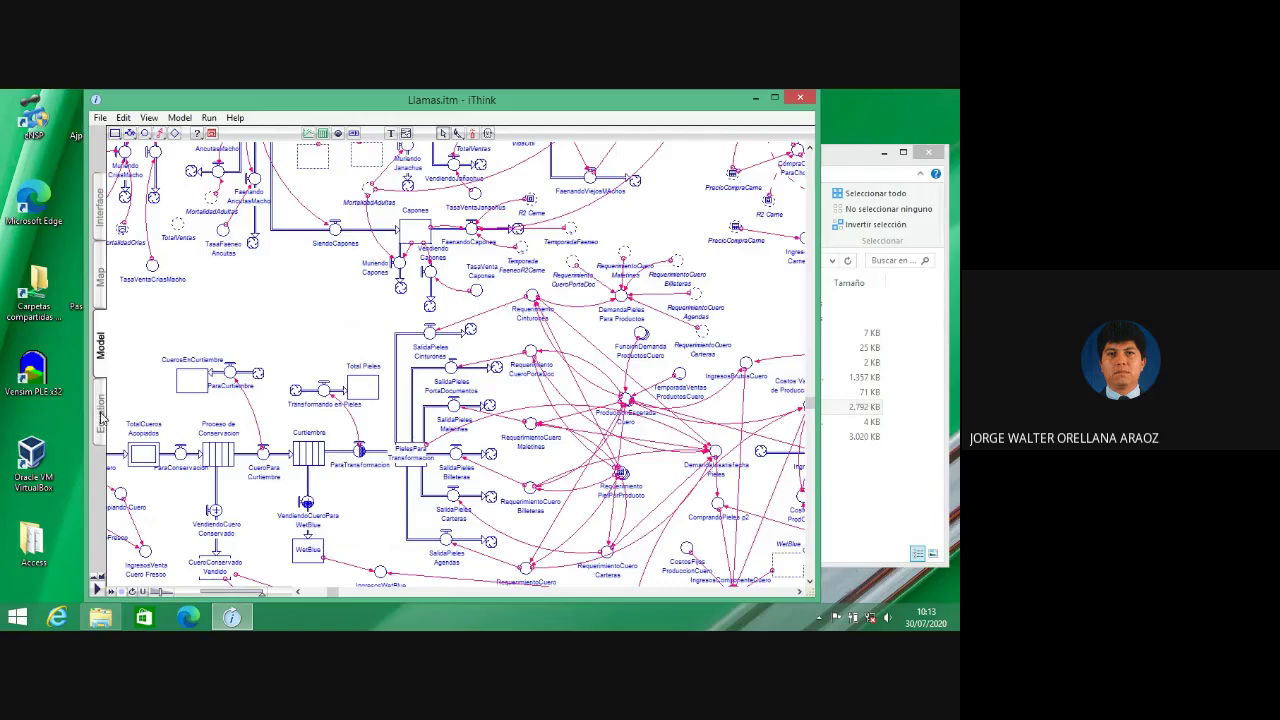
left_click(101, 412)
left_click(101, 358)
left_click_drag(811, 400, 810, 316)
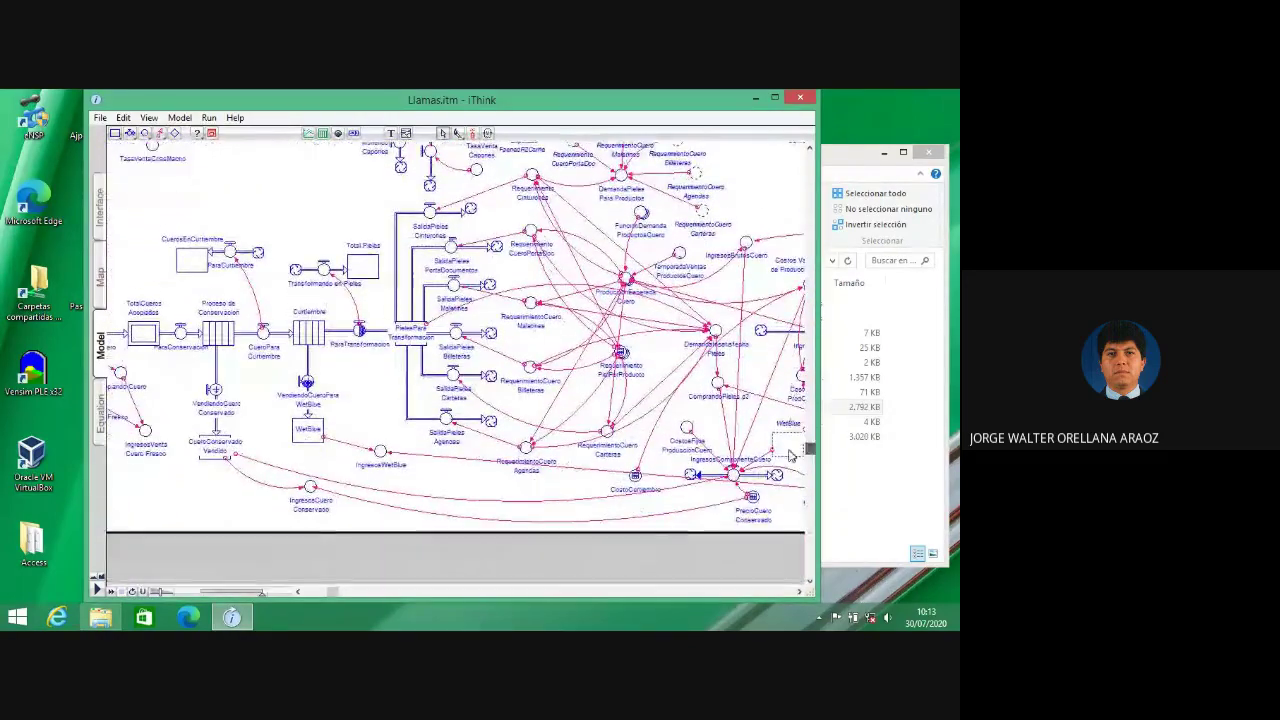
left_click_drag(792, 440, 802, 378)
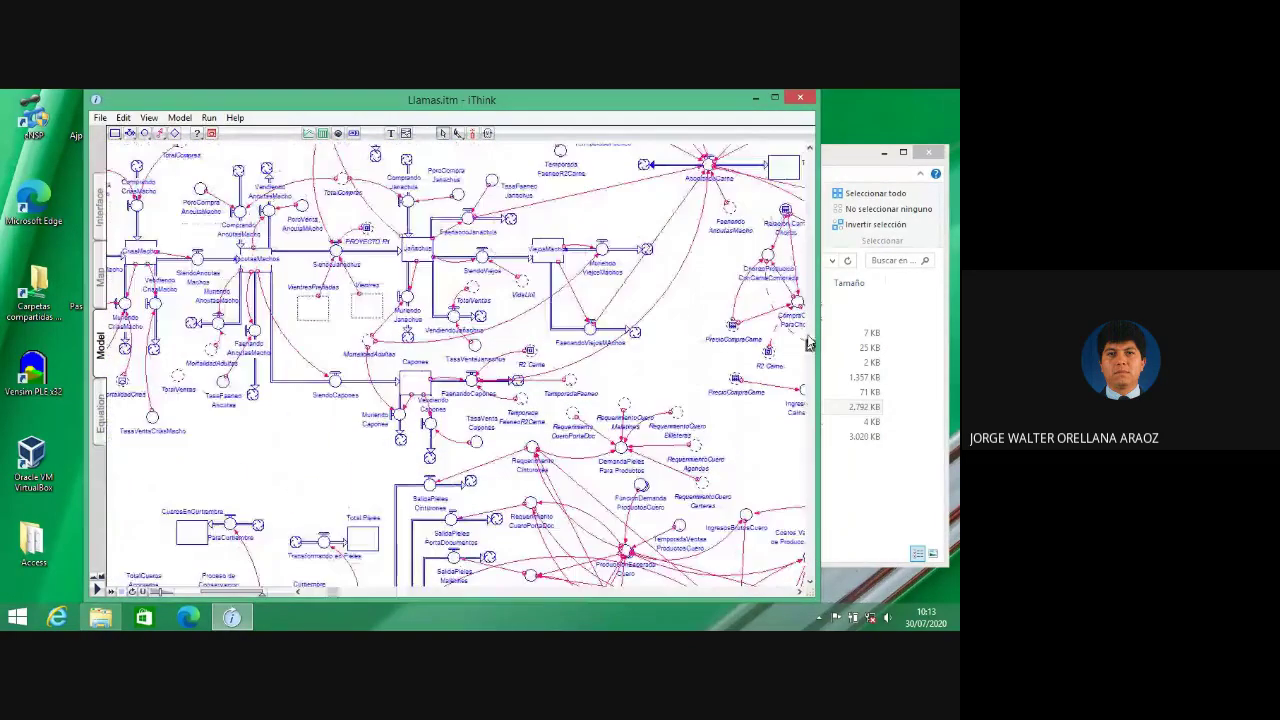
left_click_drag(815, 302, 827, 190)
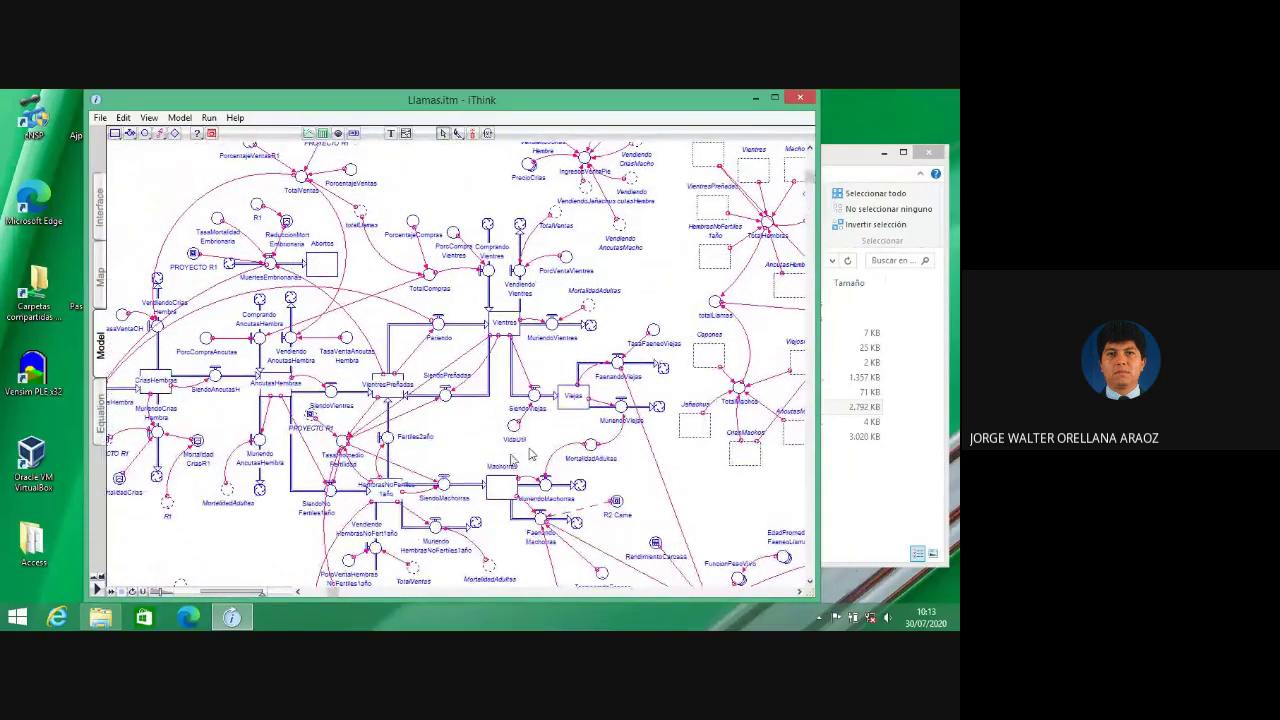
left_click_drag(333, 594, 598, 593)
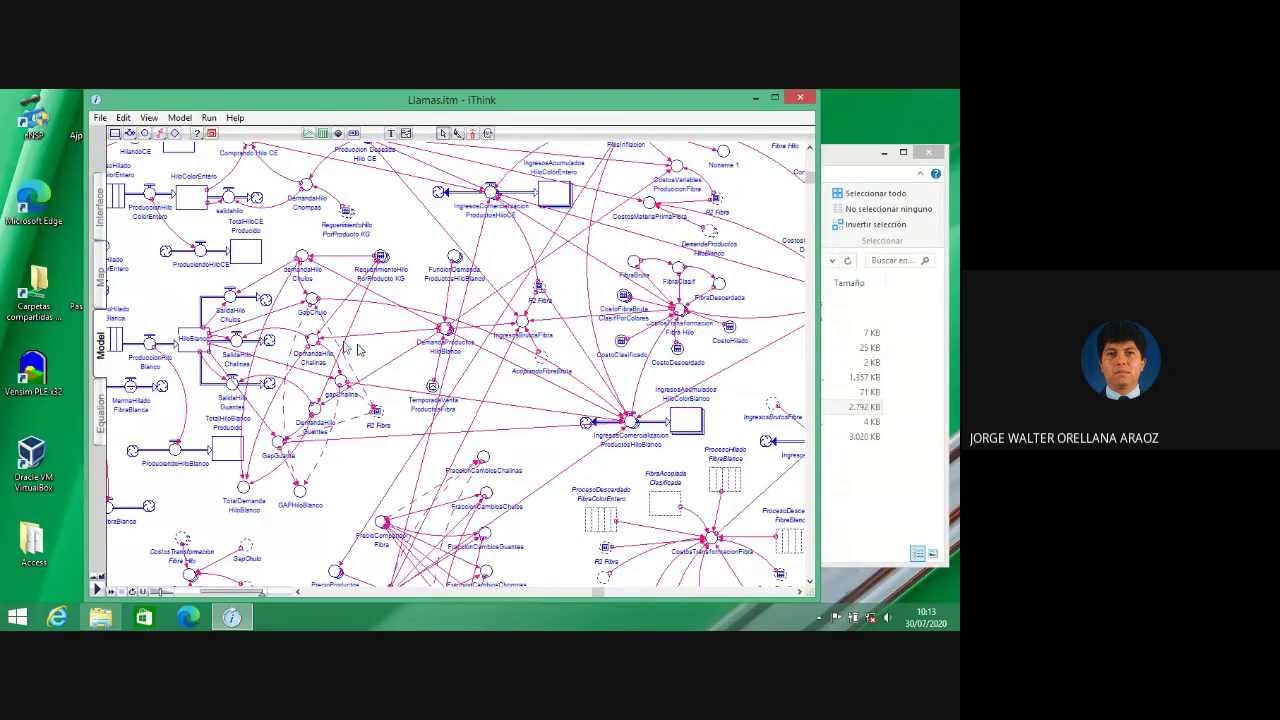
- Open Sistemas.itm from the modelos folder, discarding the changes to Llamas.itm, and widen the model window
left_click(100, 119)
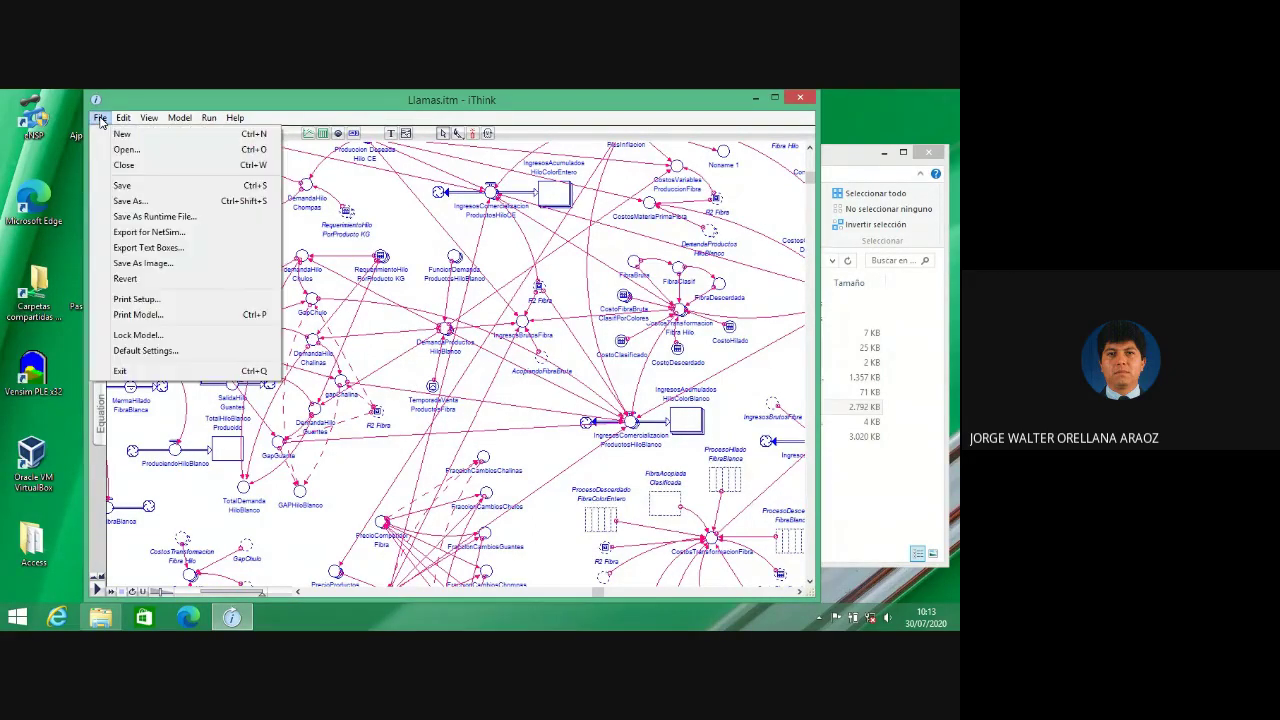
left_click(117, 151)
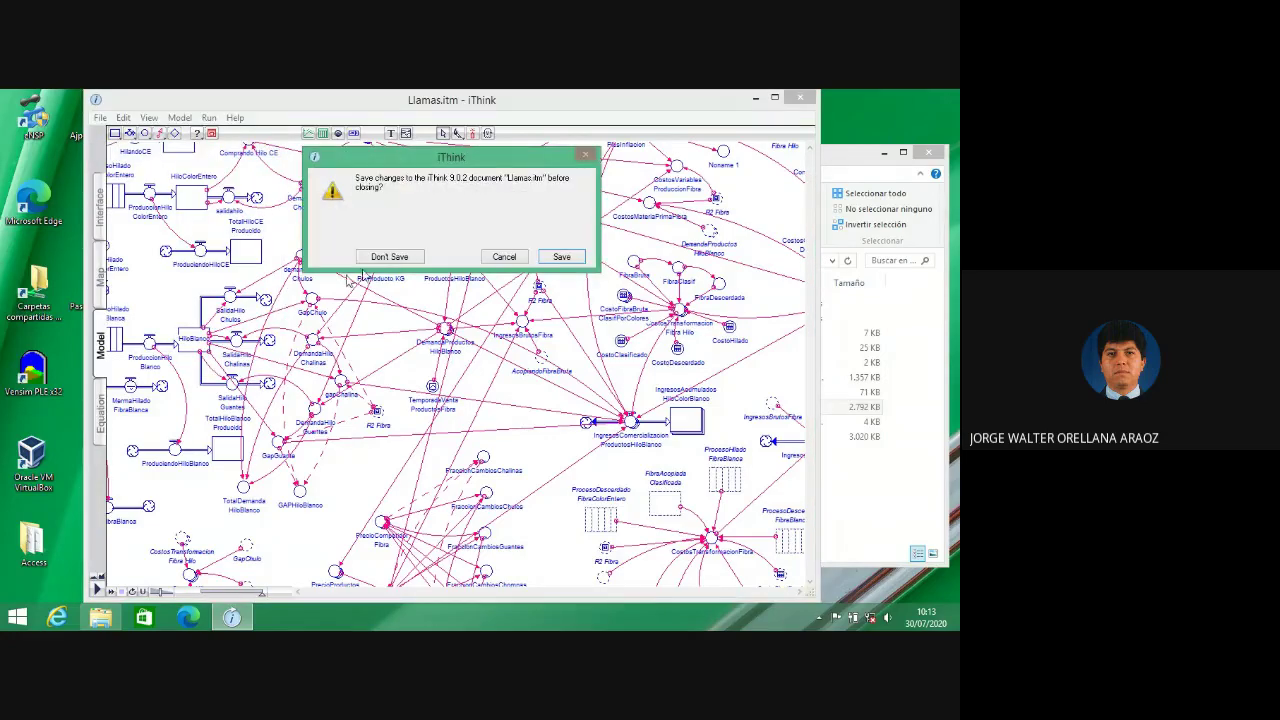
left_click(390, 256)
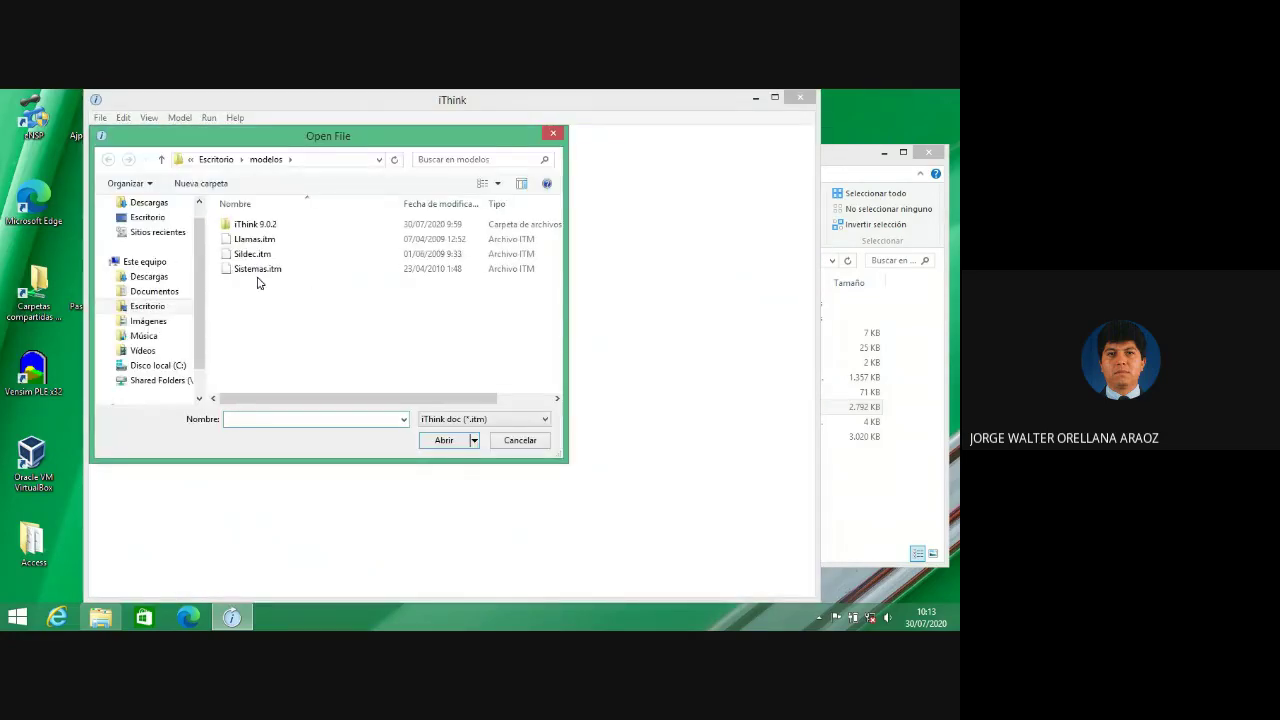
double_click(254, 270)
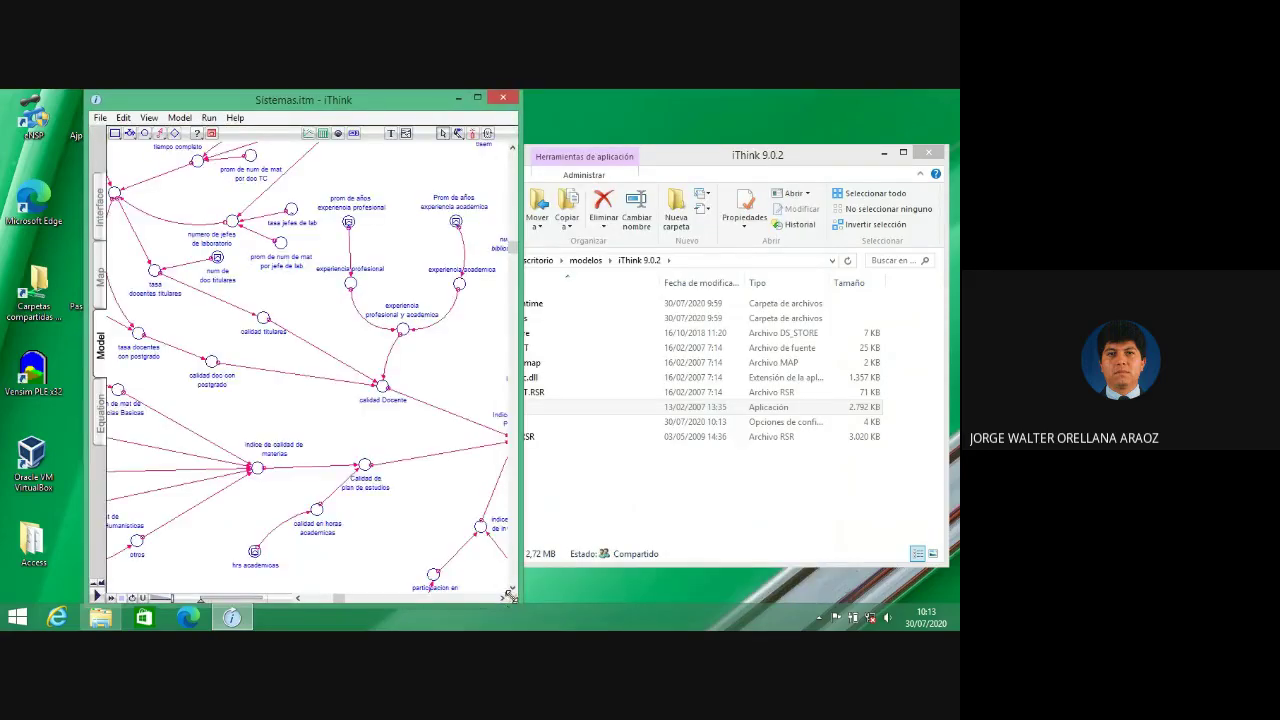
left_click_drag(515, 595, 943, 596)
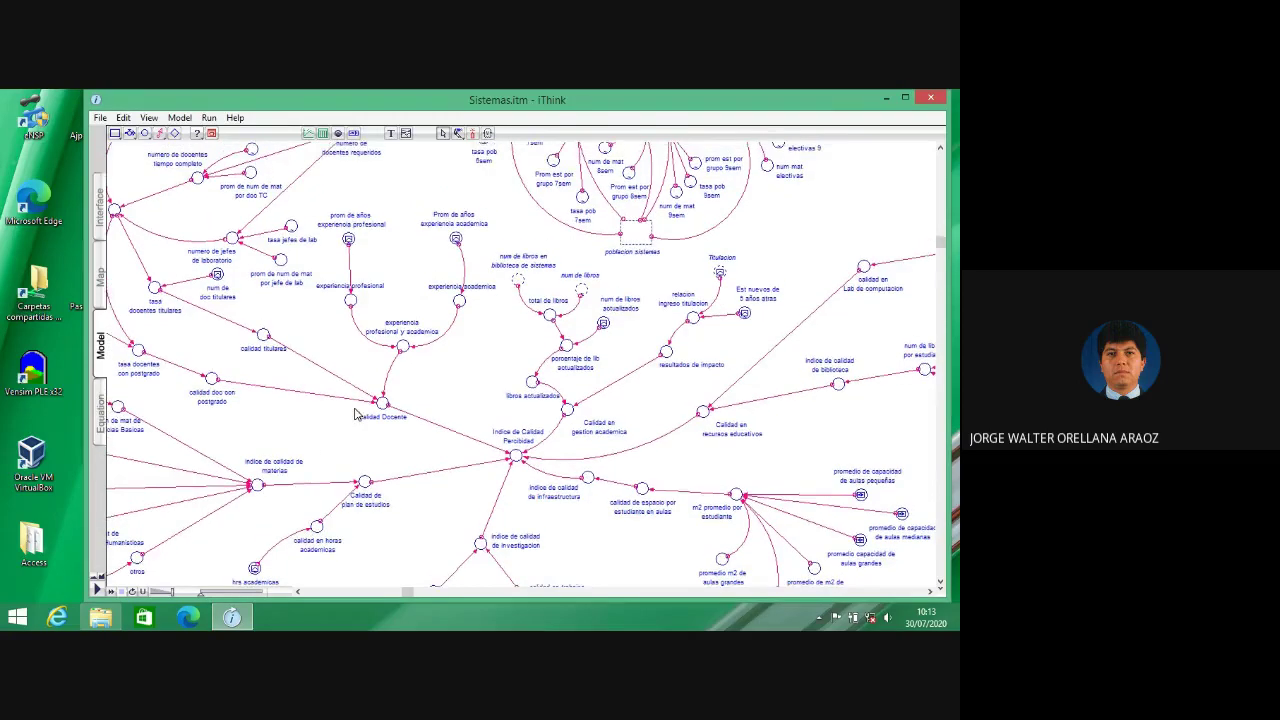
- Examine the Sistemas diagram from the numero de grupos cluster down through Indice de Calidad Percibida to the research quality branch
scroll(355, 414, "up", 3)
scroll(355, 414, "up", 5)
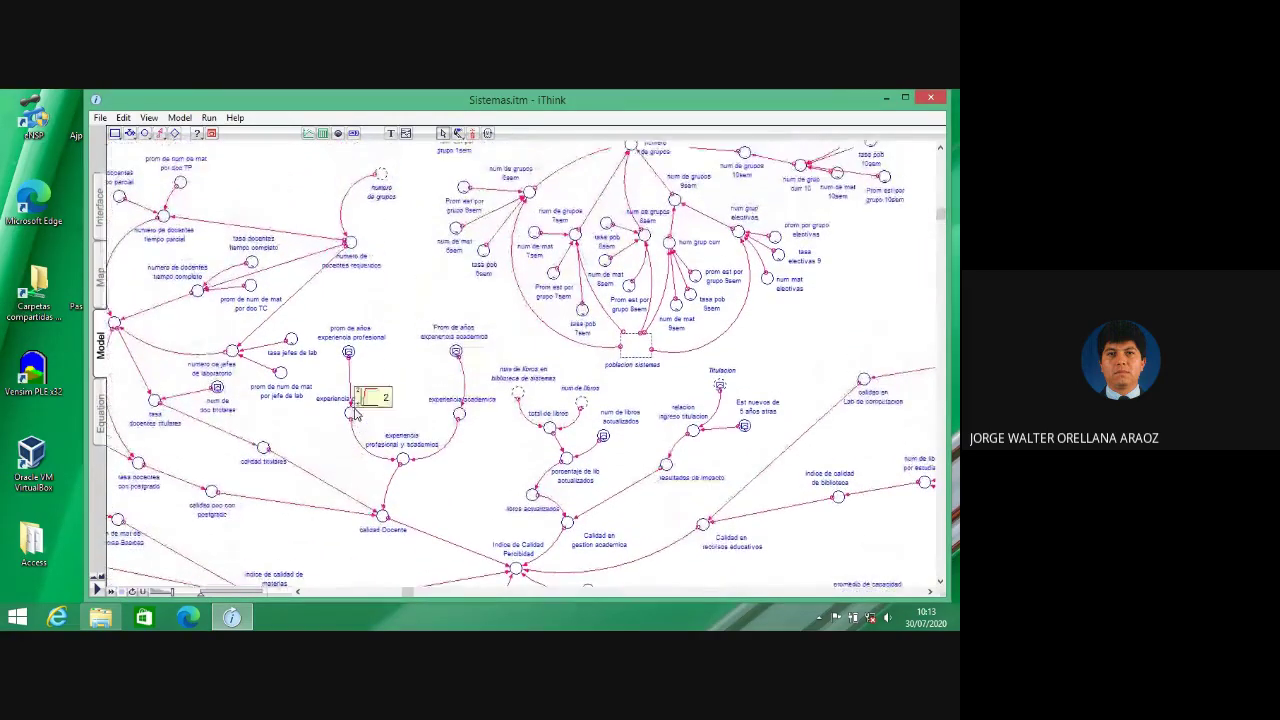
scroll(355, 414, "up", 2)
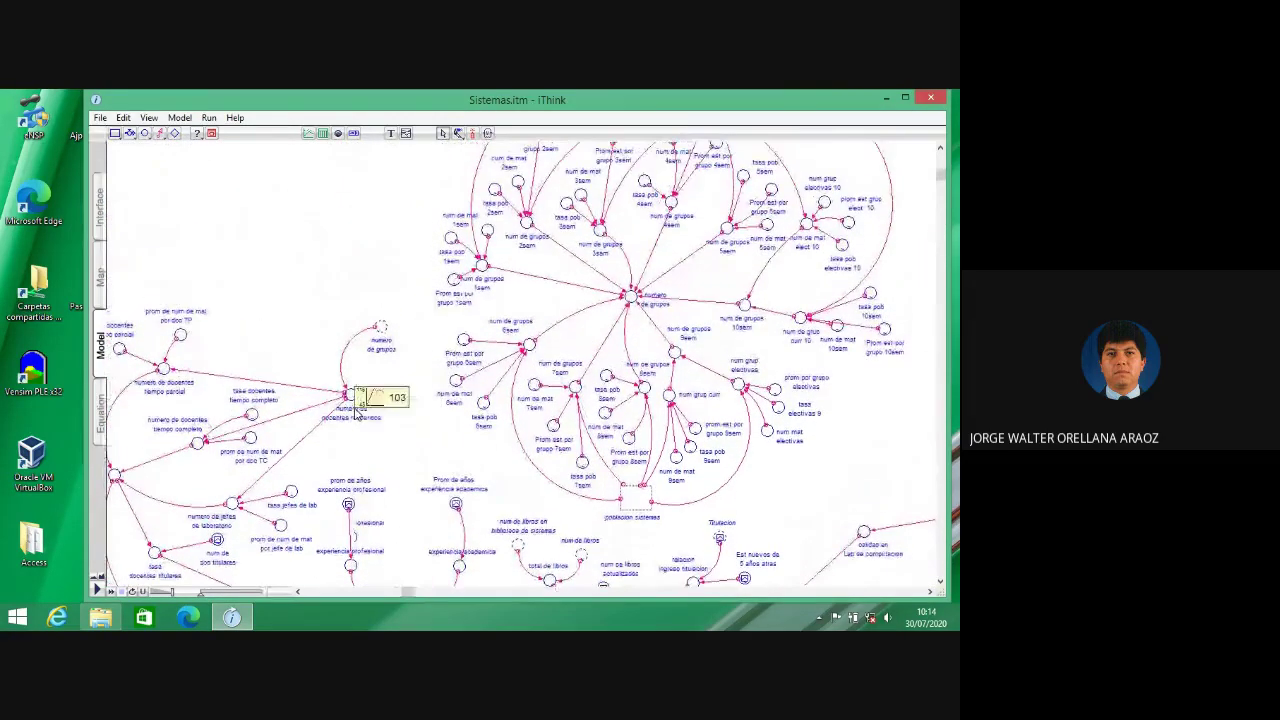
mouse_move(355, 414)
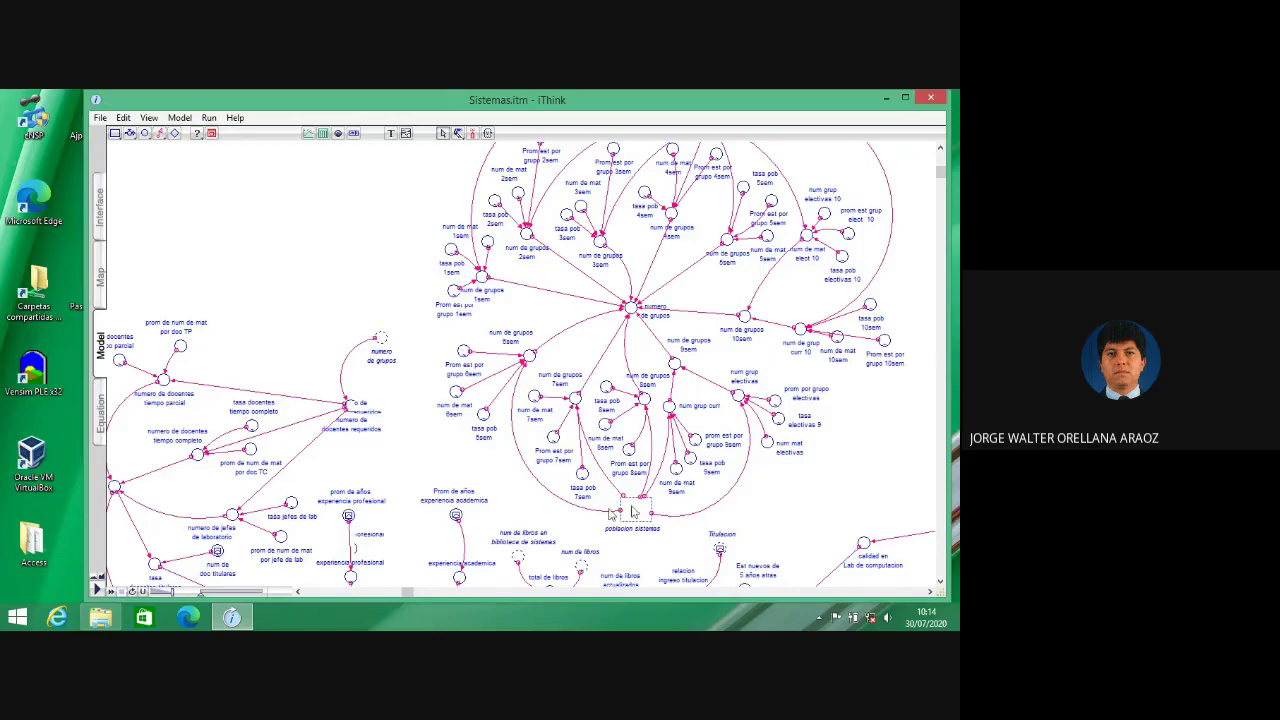
scroll(495, 510, "down", 5)
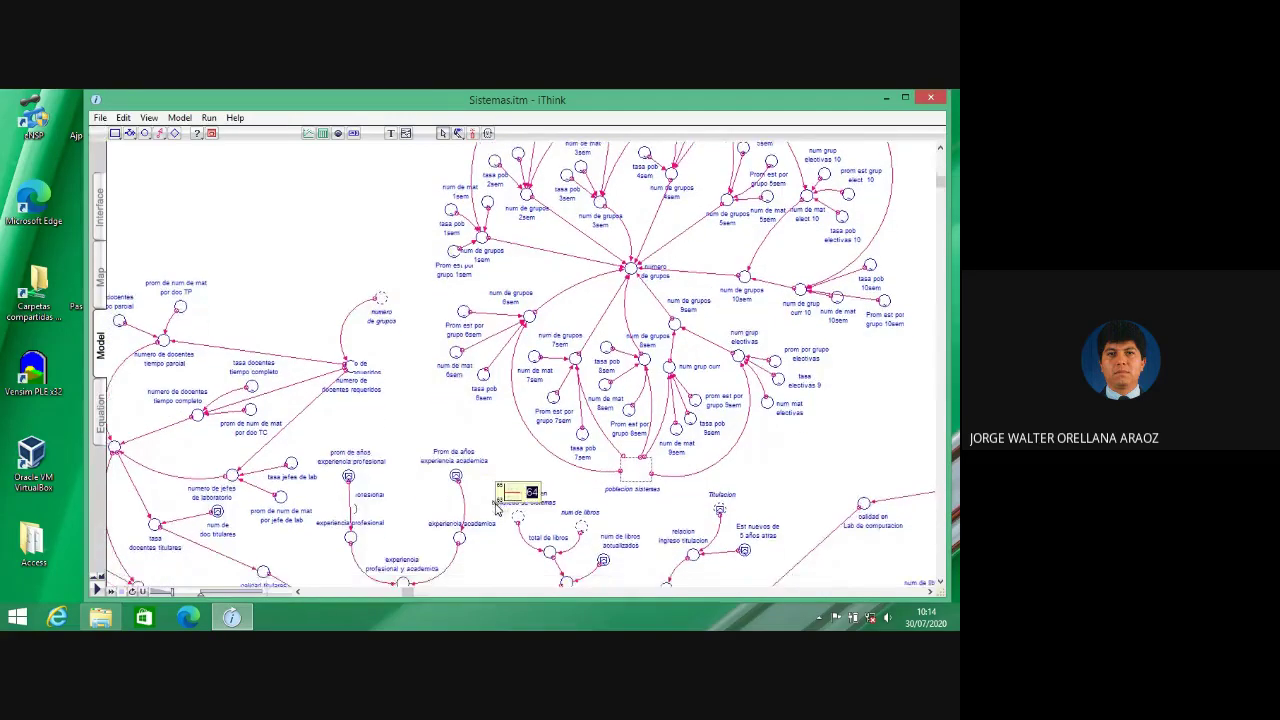
scroll(495, 510, "down", 6)
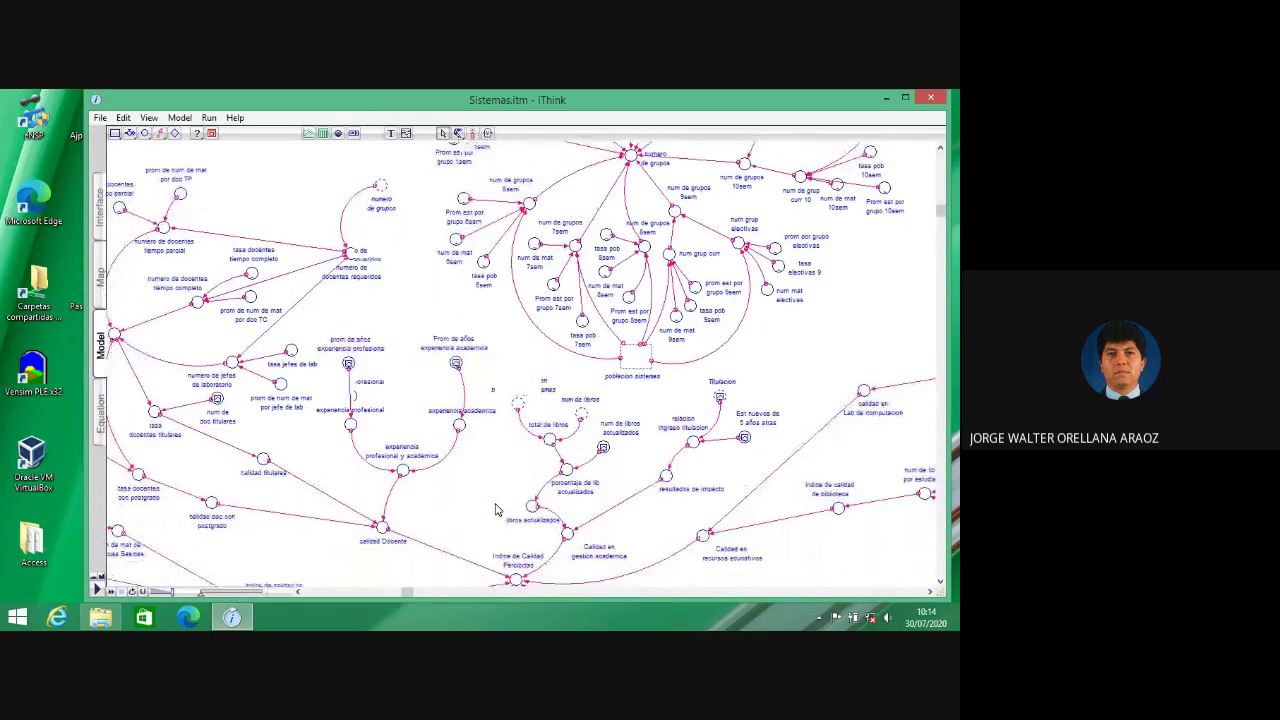
scroll(495, 510, "down", 8)
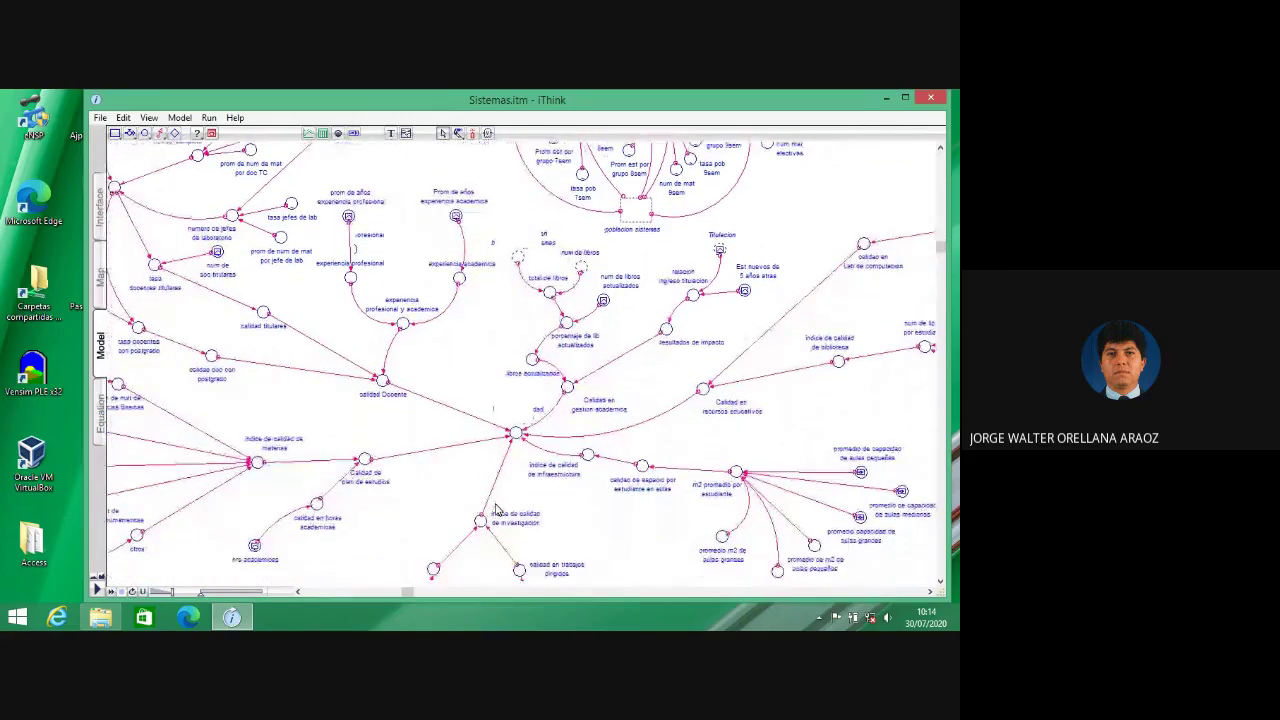
scroll(495, 510, "down", 9)
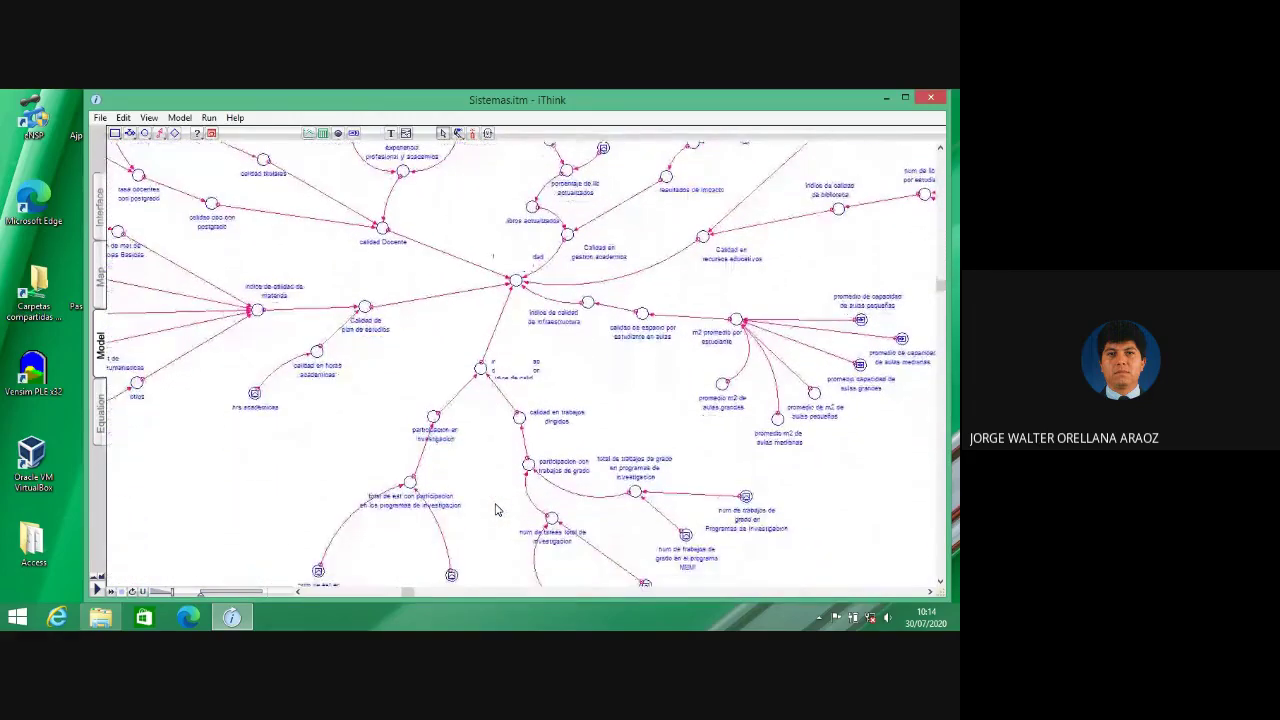
scroll(495, 510, "up", 2)
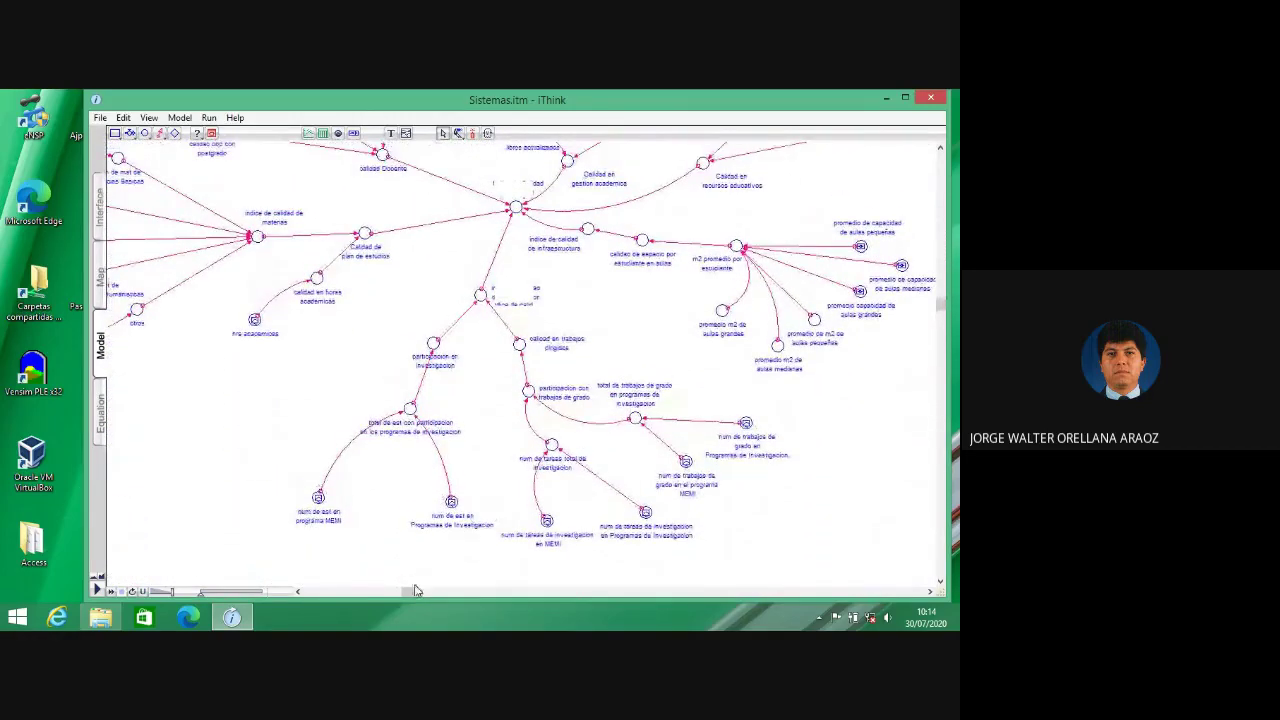
- Examine the subject quality and teaching staff branches of the diagram, and the poblacion sistemas stock with its flows
left_click_drag(407, 592, 305, 594)
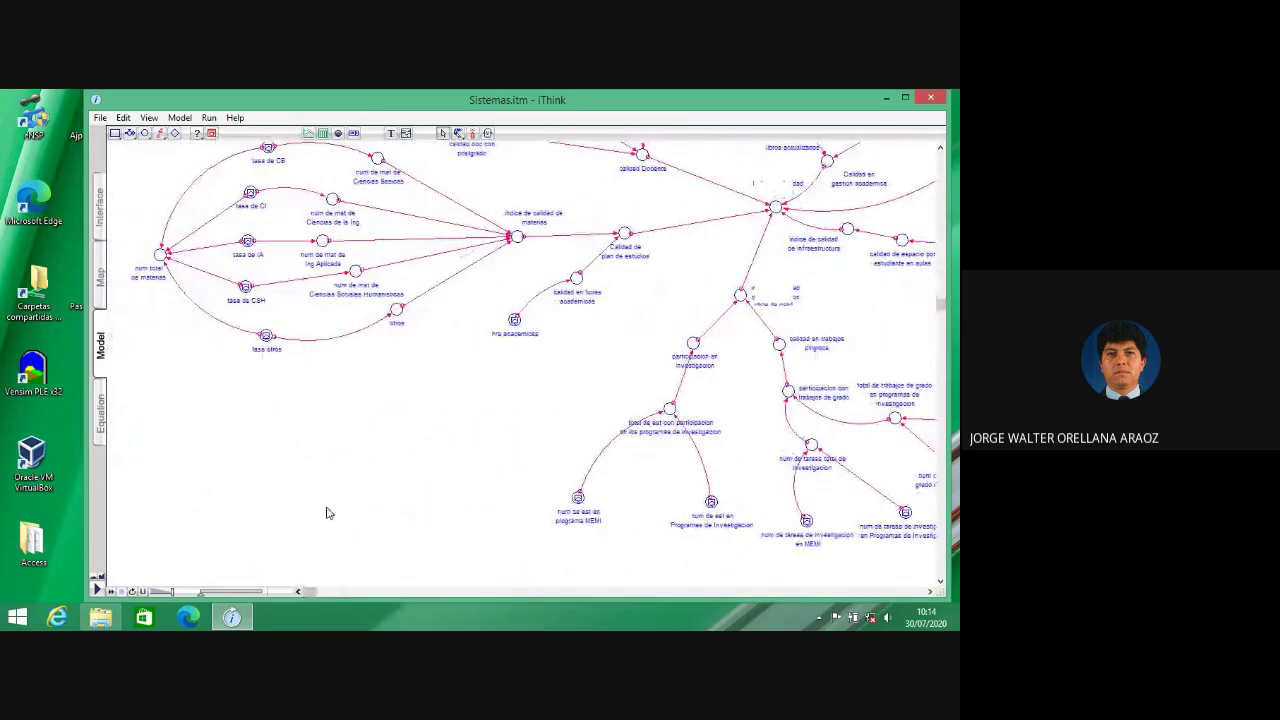
scroll(326, 509, "up", 6)
scroll(332, 510, "up", 13)
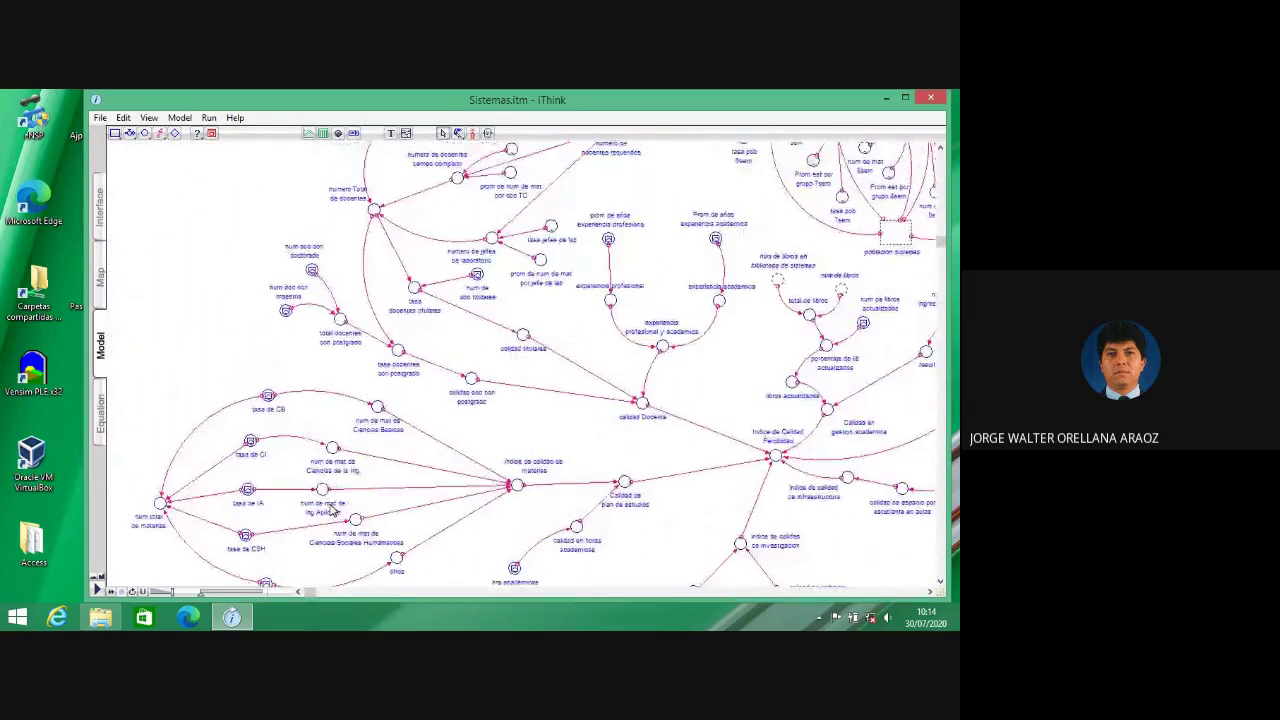
scroll(332, 510, "up", 9)
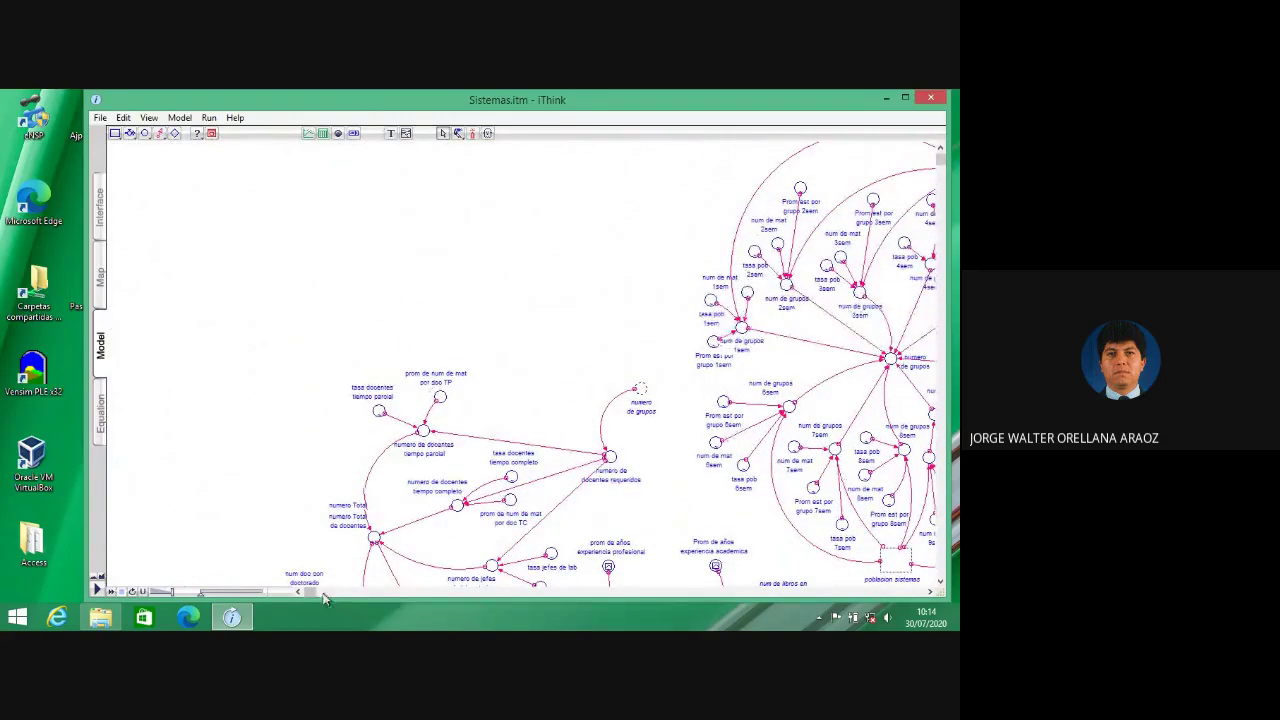
left_click_drag(312, 593, 638, 594)
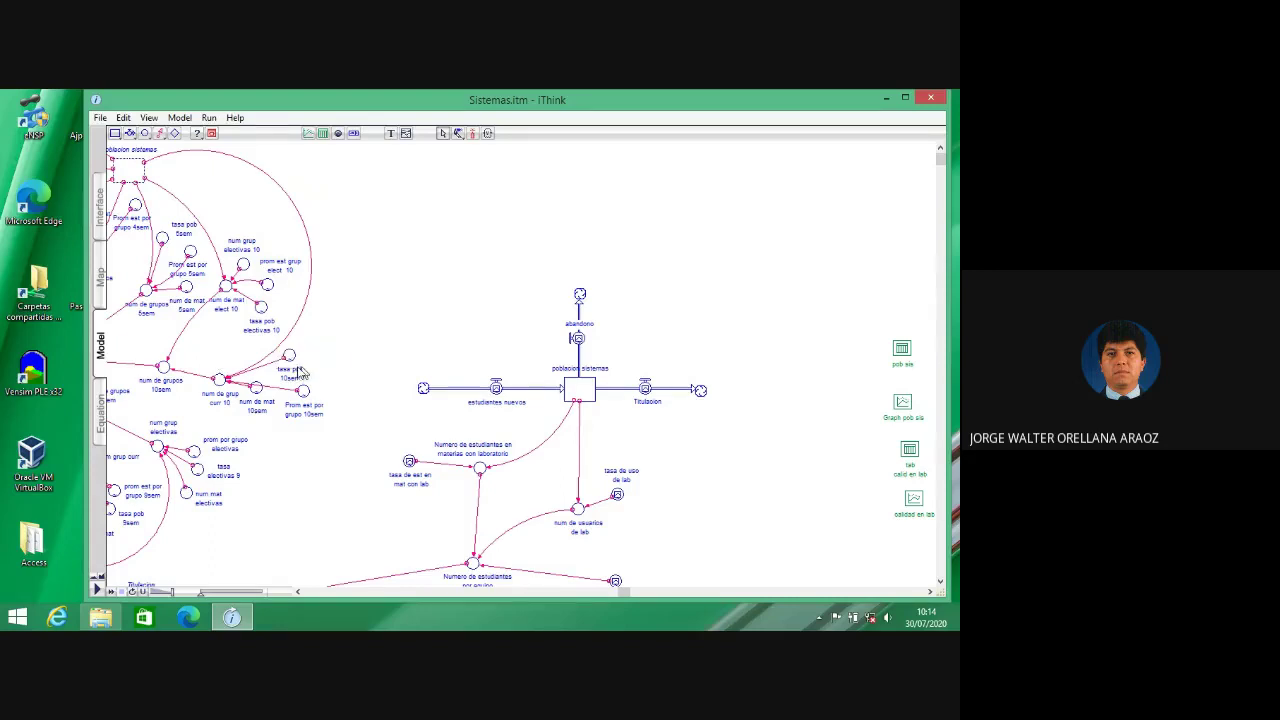
- Look through the Sistemas model's equations and inspect the definition of num_de_grupos_7sem without changing it
left_click(100, 421)
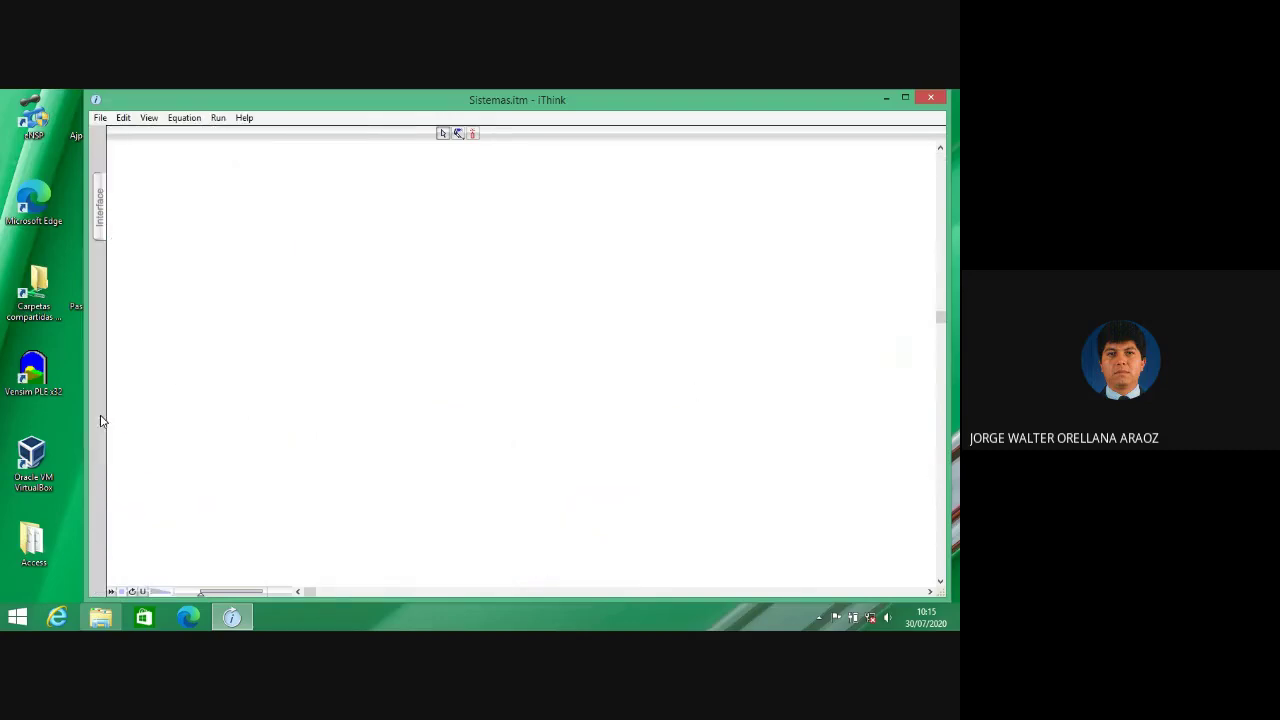
scroll(230, 380, "up", 5)
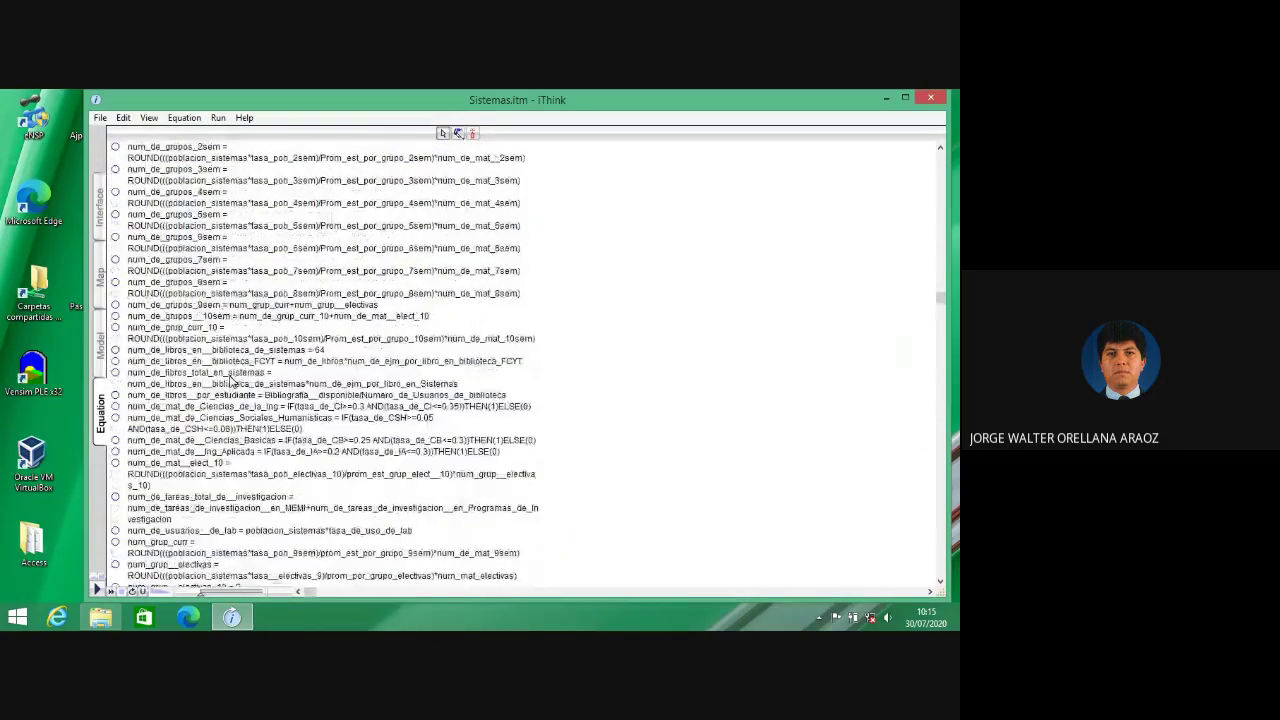
double_click(230, 378)
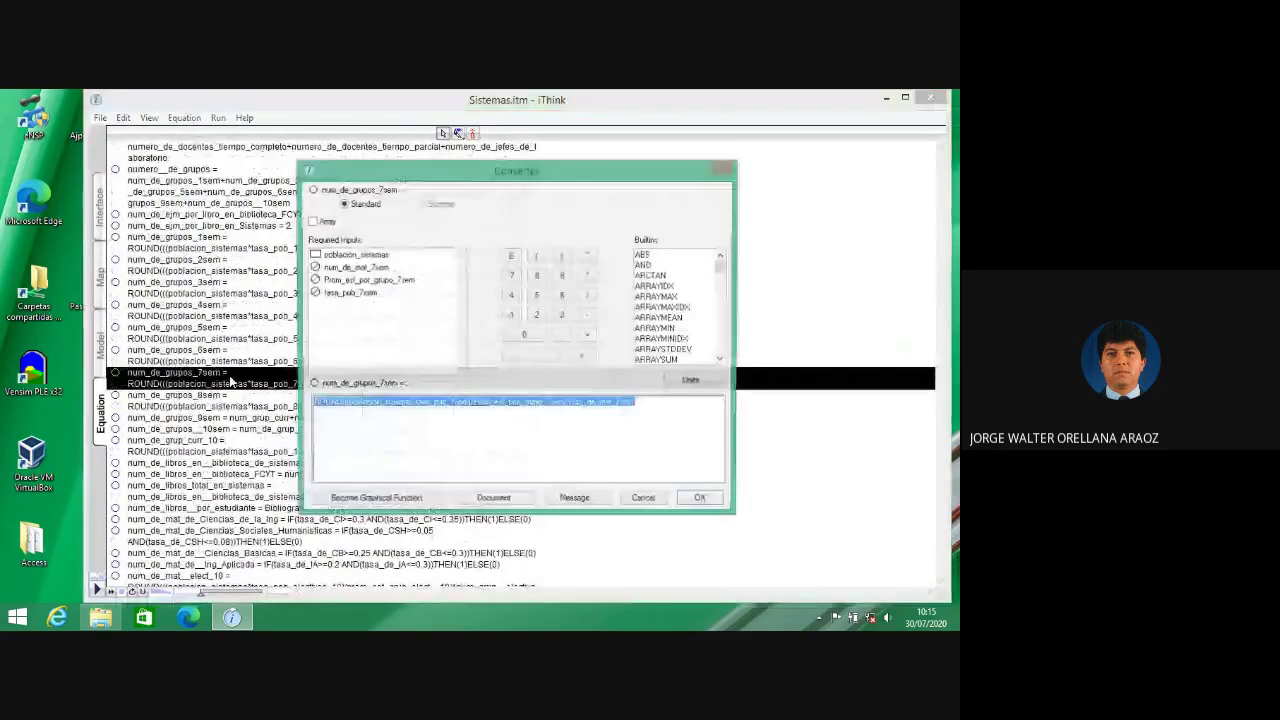
left_click(645, 501)
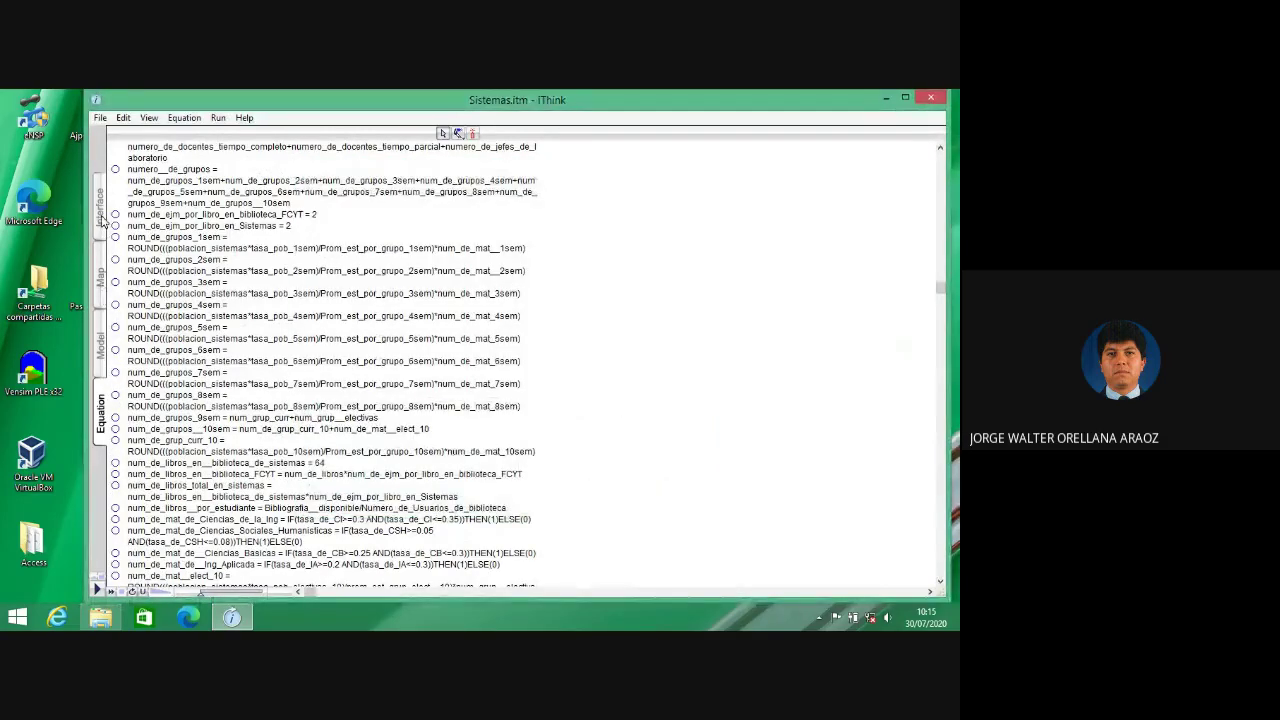
- Open the Población de Sistemas page of the model's interface and run its simulation
left_click(101, 219)
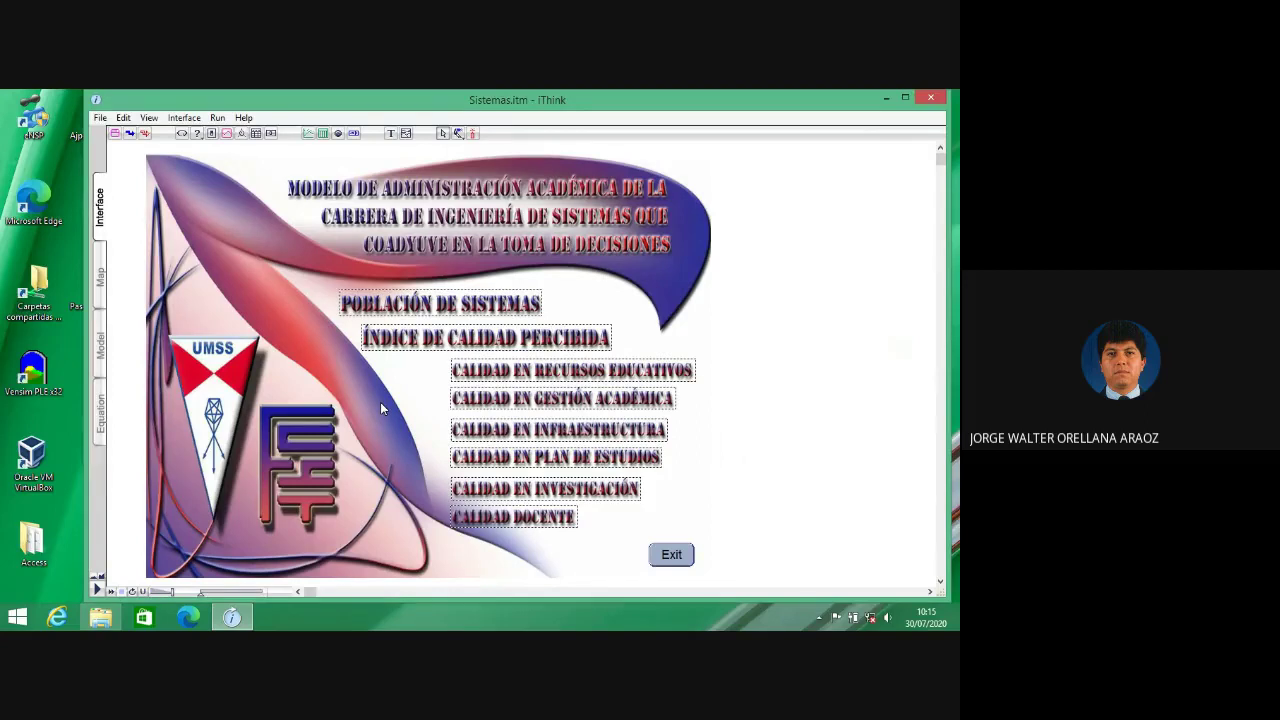
left_click(462, 316)
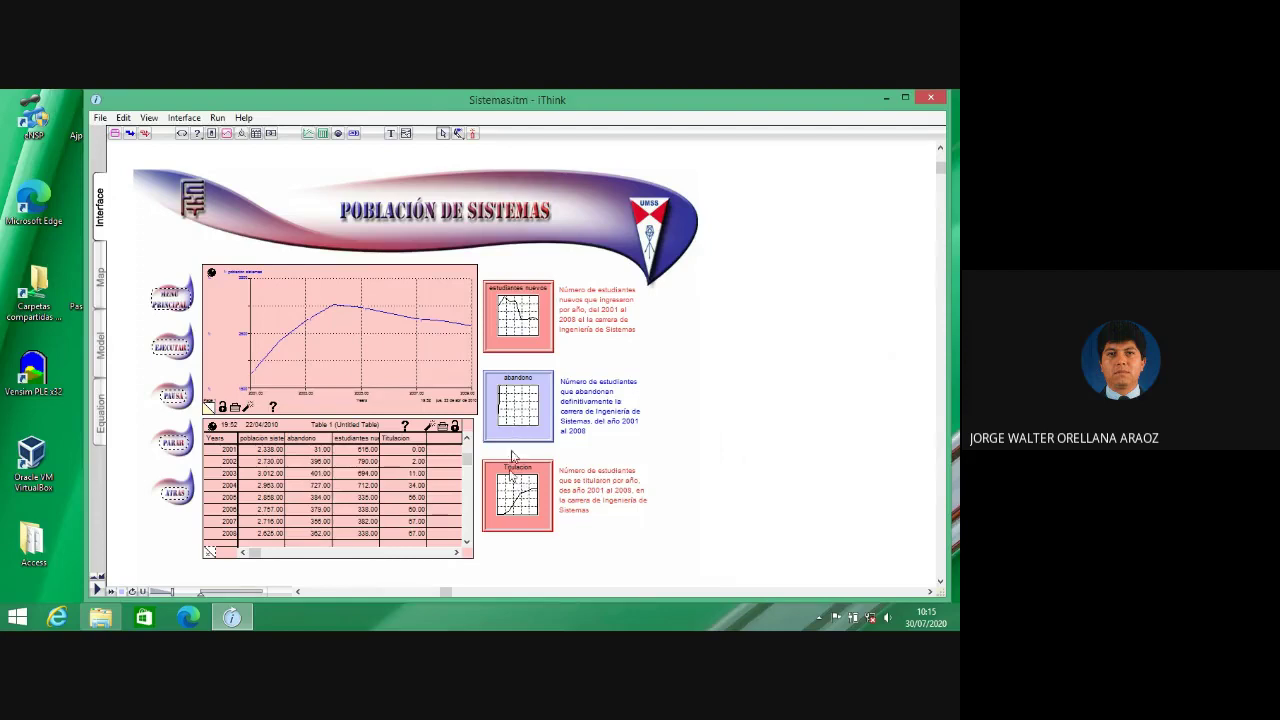
left_click(97, 590)
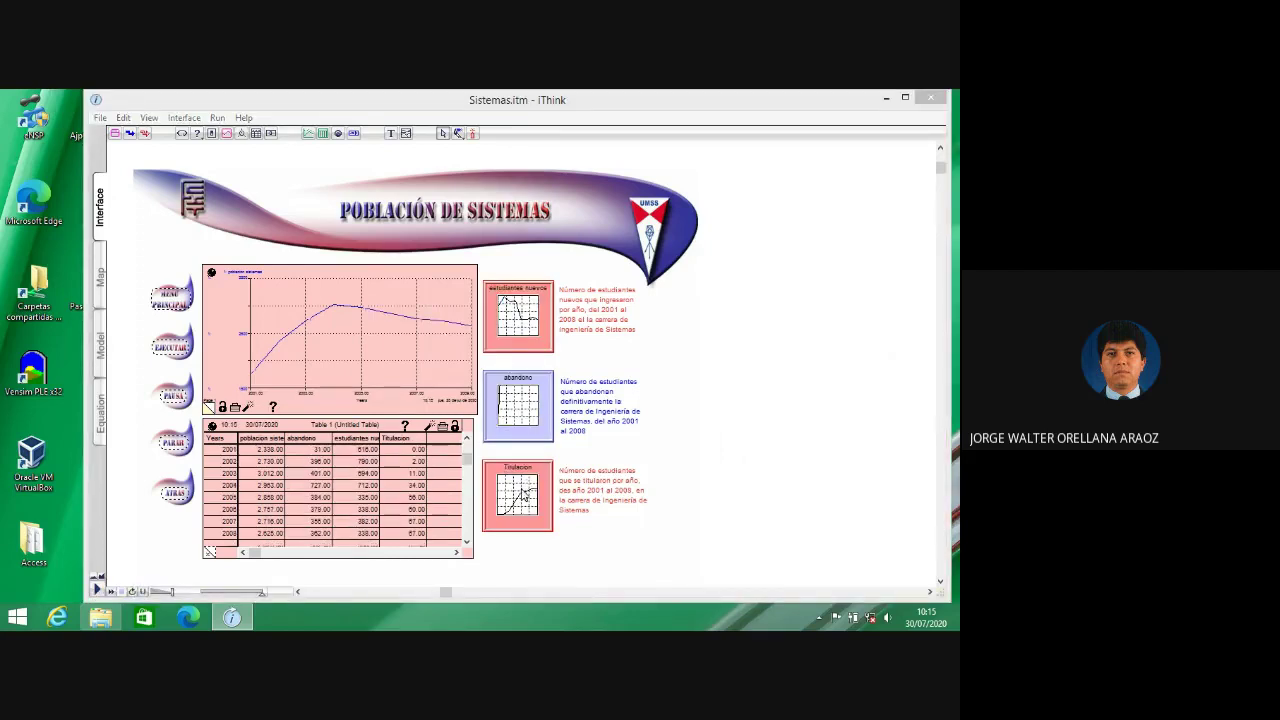
- Reshape the Titulacion curve to 42.50 in 2003, 100 in 2004 and 2005, and about 99 through 2008, and rerun the simulation
double_click(528, 488)
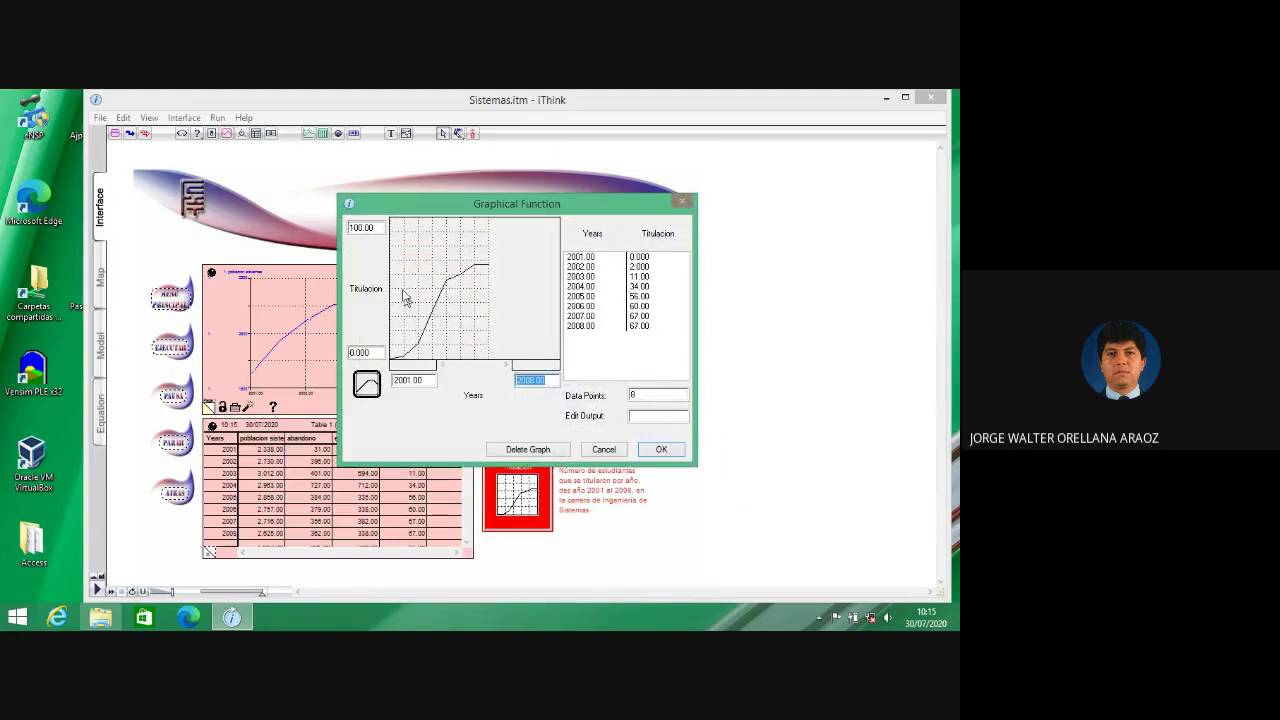
left_click_drag(414, 318, 421, 298)
mouse_move(433, 237)
left_mouse_down()
mouse_move(437, 219)
mouse_move(483, 225)
left_mouse_up()
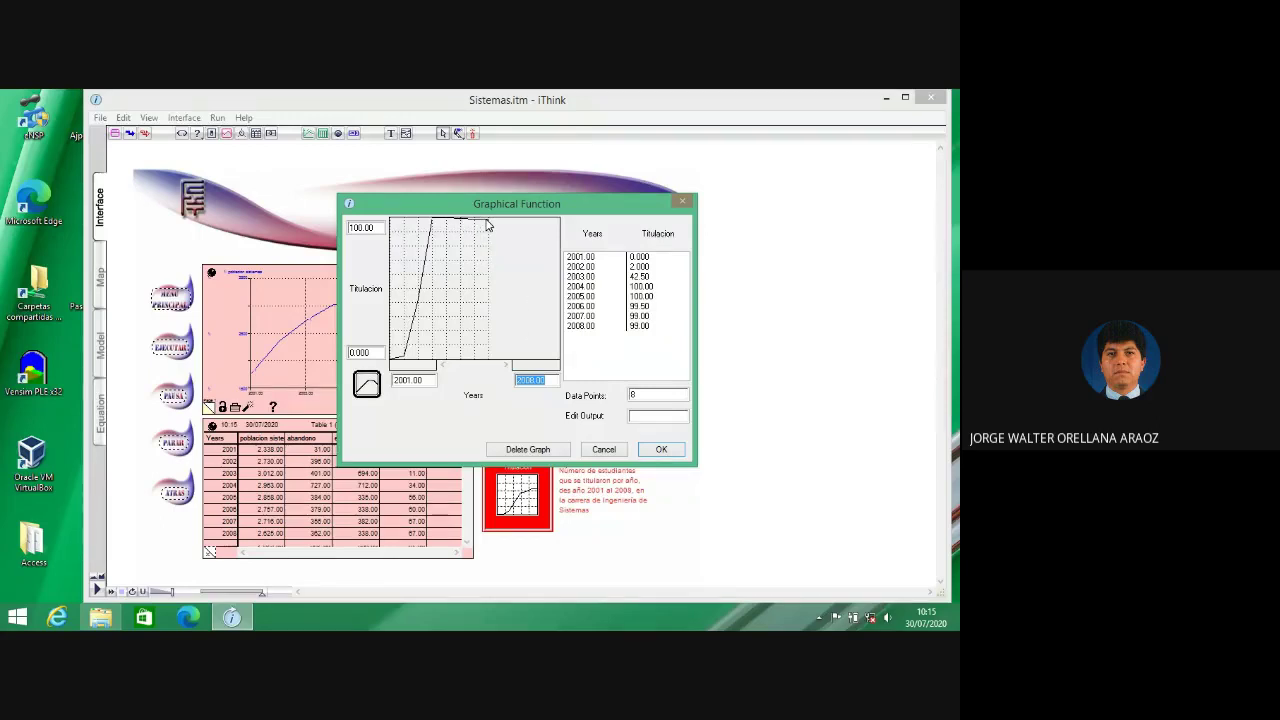
left_click(658, 447)
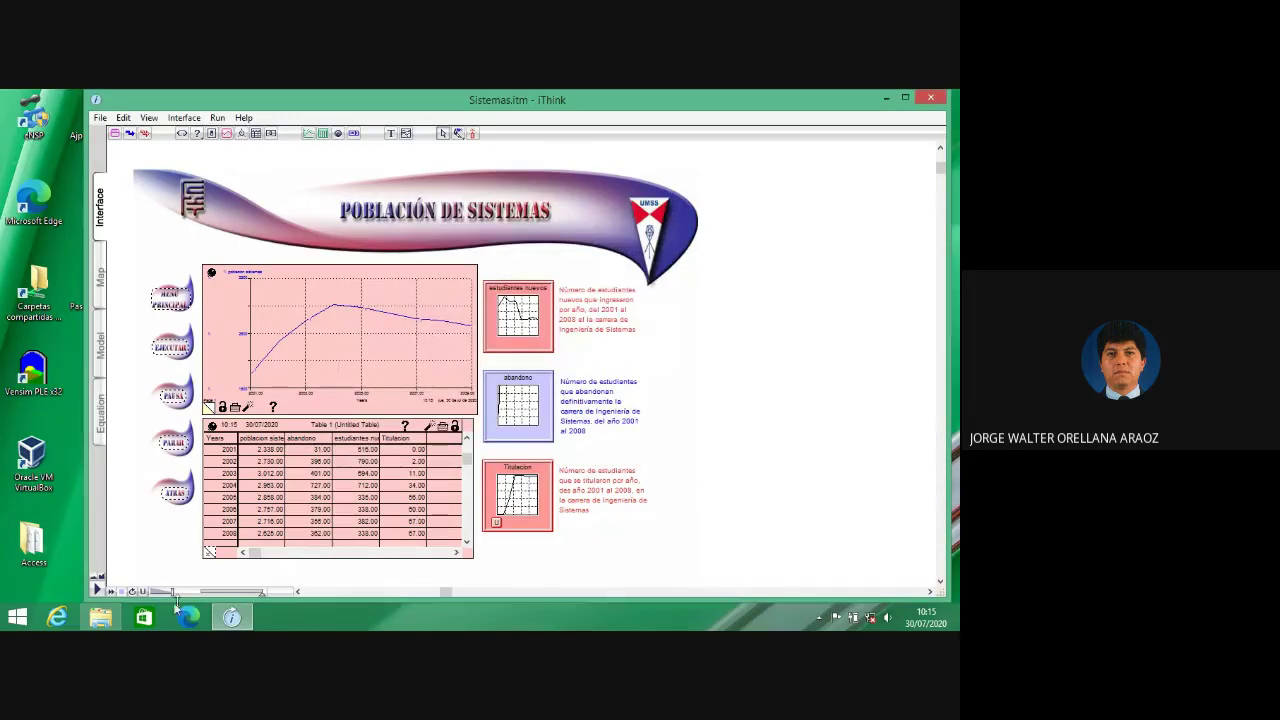
left_click(98, 591)
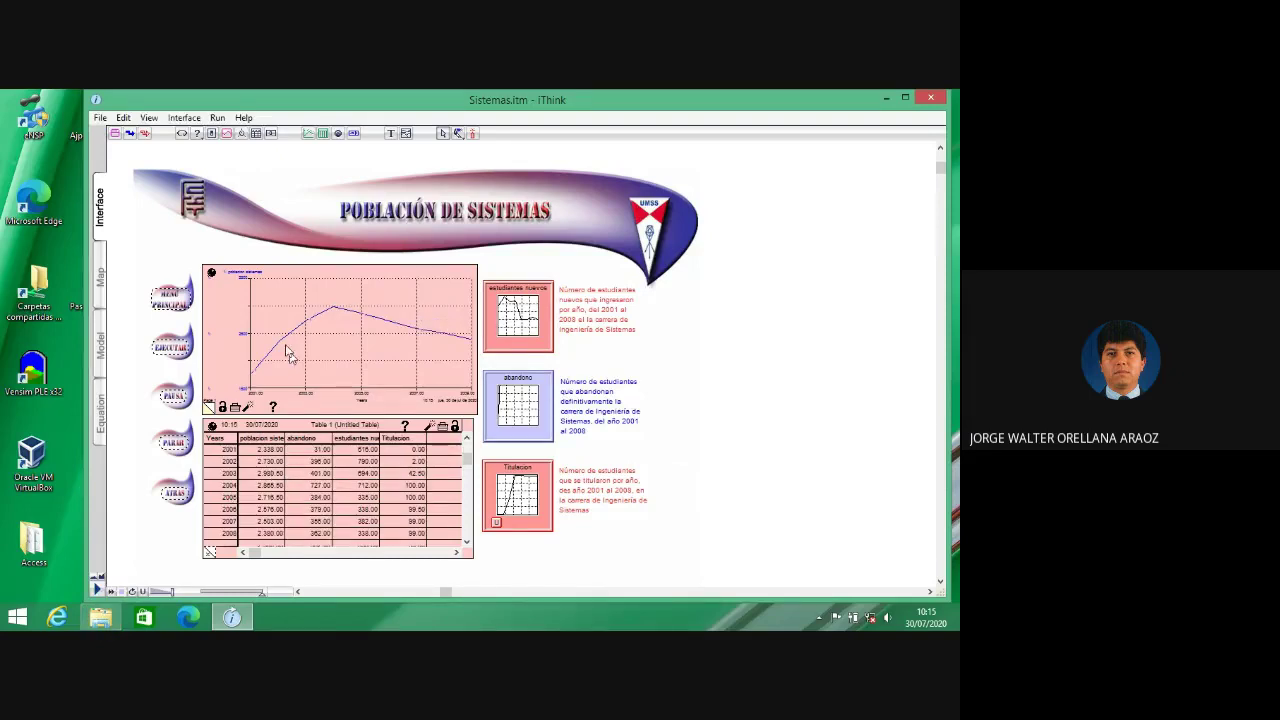
left_click(174, 347)
- Return to the main menu, open the Calidad en Plan de Estudios page and look through its graph pages
left_click(173, 298)
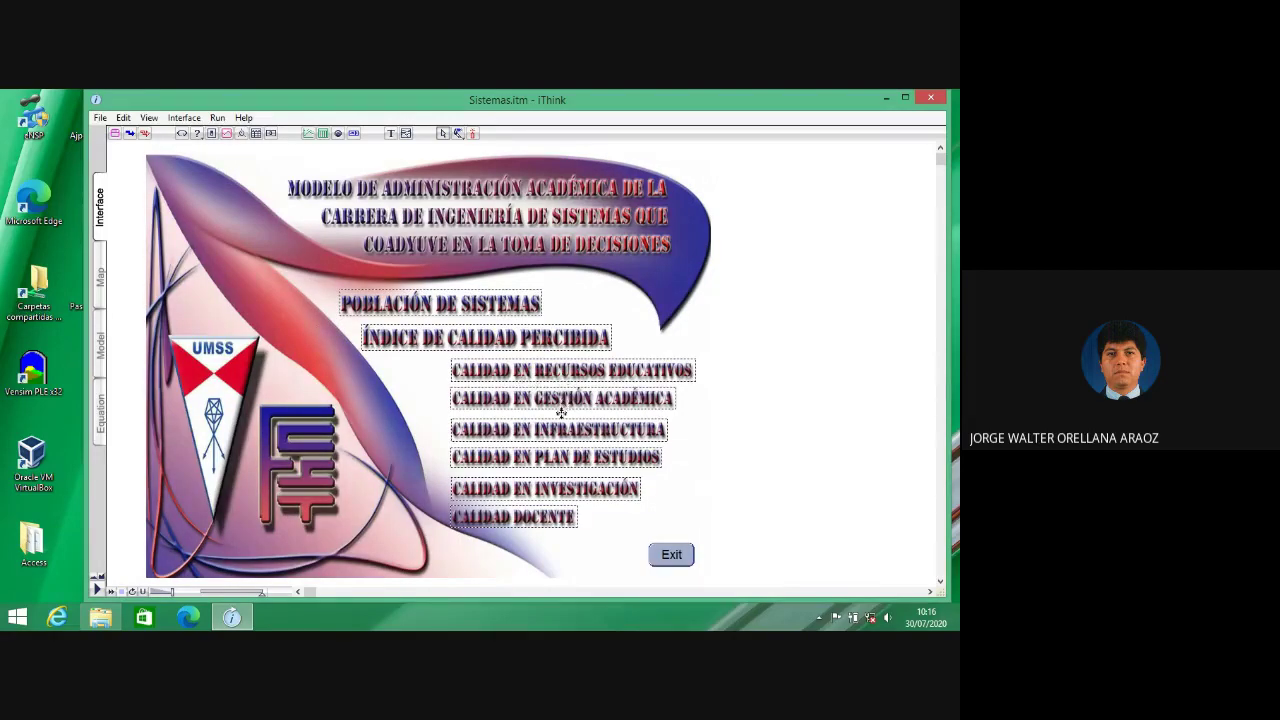
left_click(557, 460)
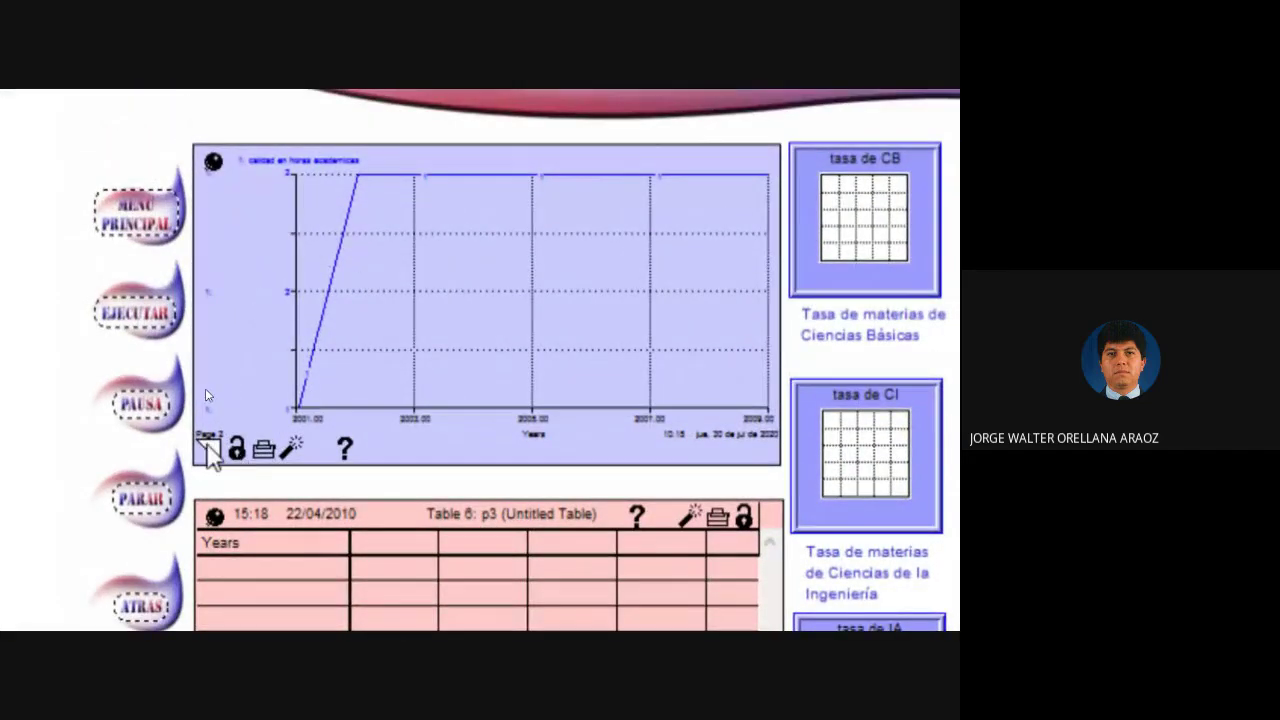
left_click(208, 450)
left_click(208, 450)
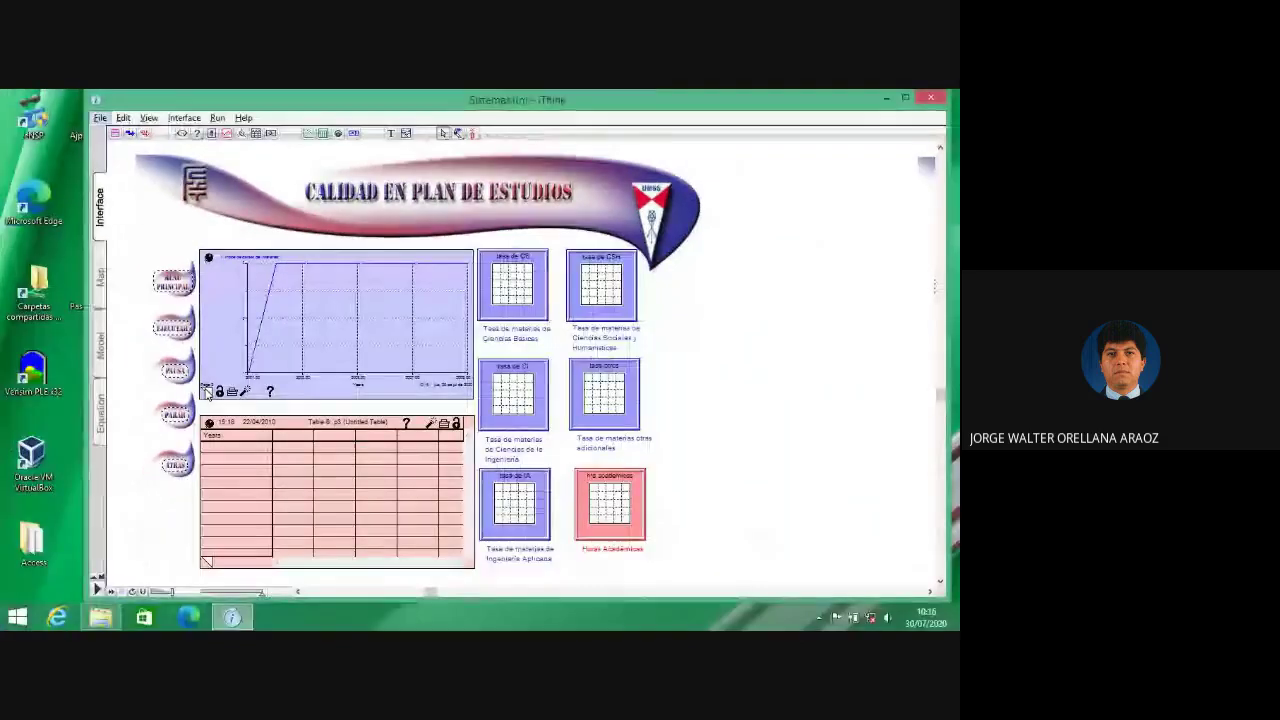
- Close the Sistemas model without saving, open Sildec.itm from the modelos folder and enlarge its window slightly
left_click(123, 117)
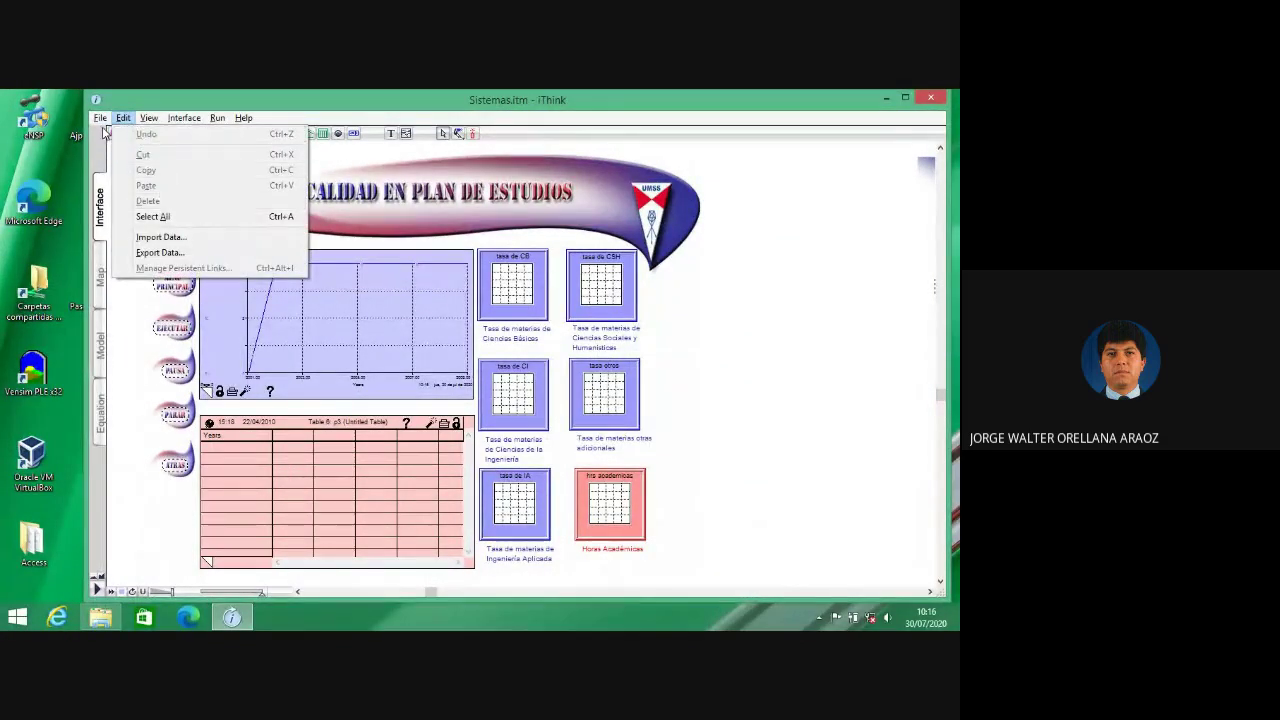
left_click(100, 117)
left_click(122, 164)
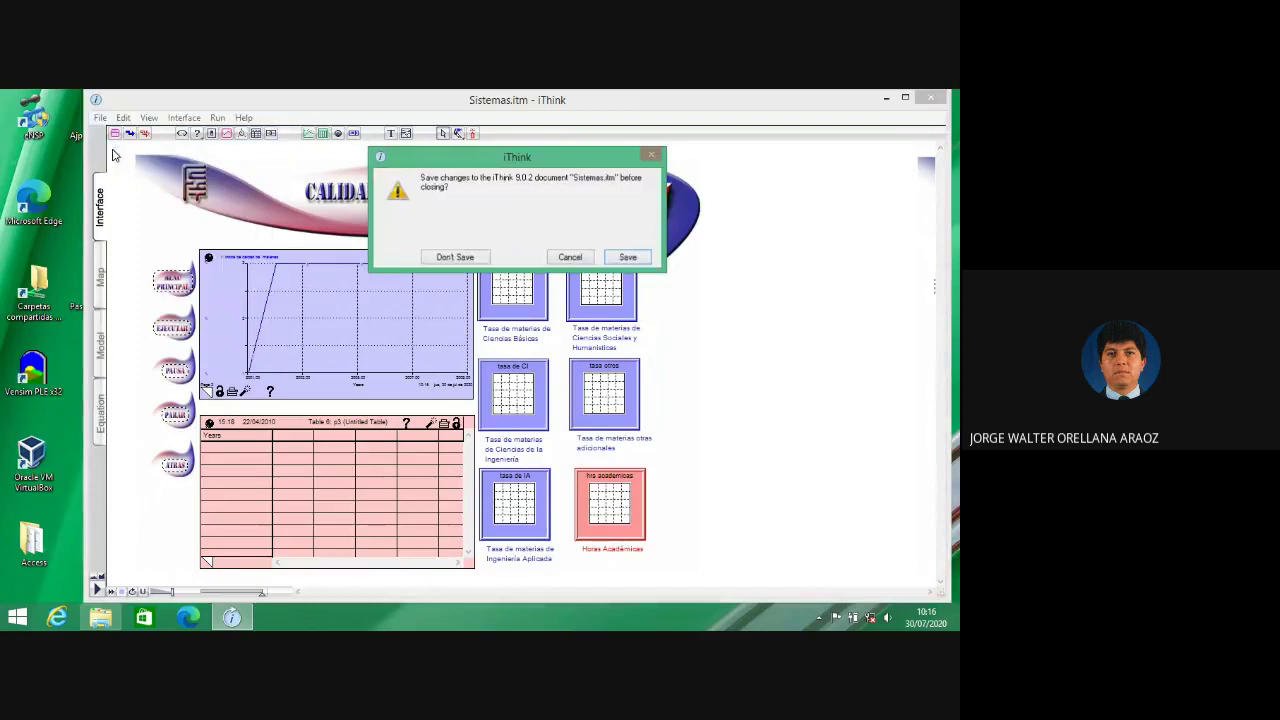
left_click(465, 258)
key("ctrl+o")
left_click(240, 254)
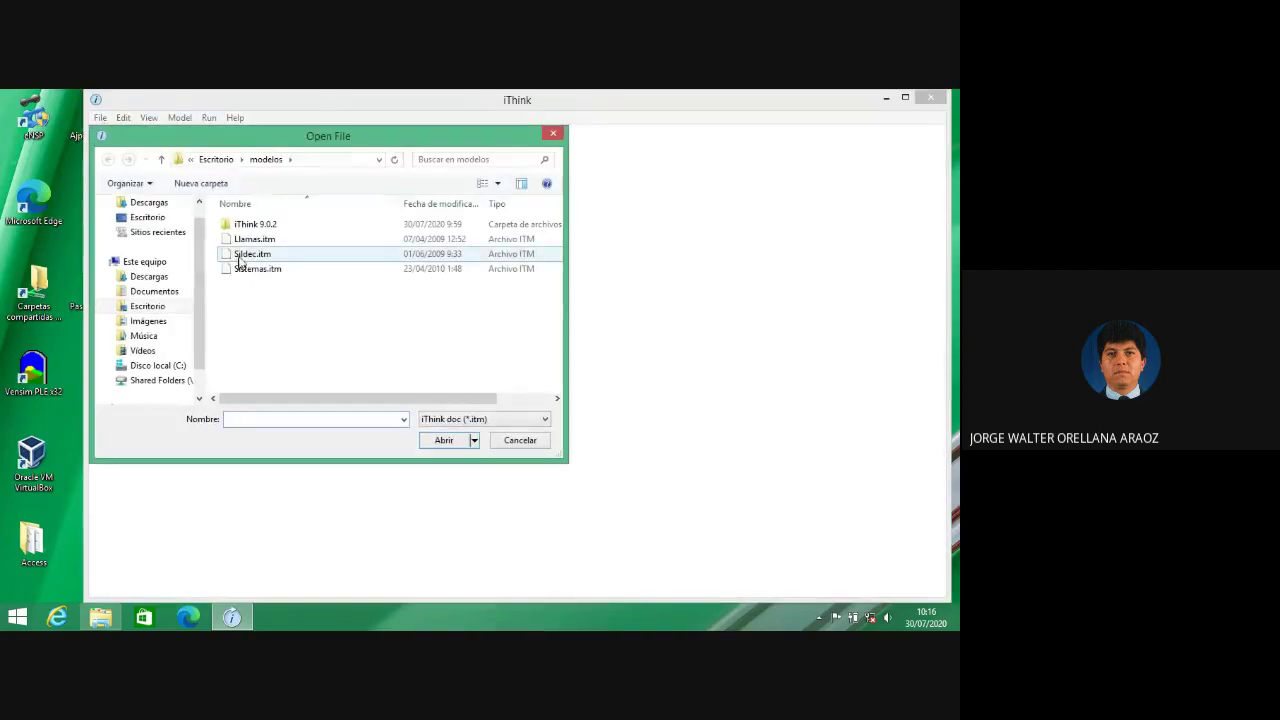
double_click(240, 254)
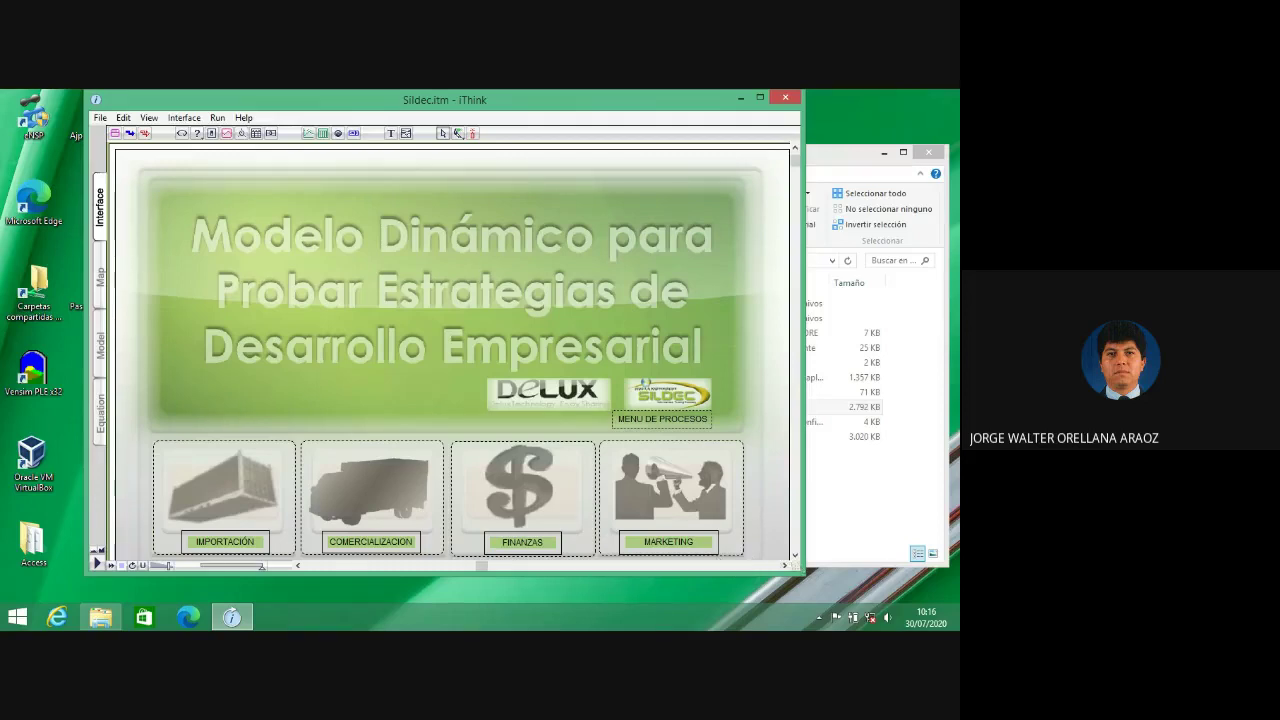
left_click_drag(799, 571, 812, 590)
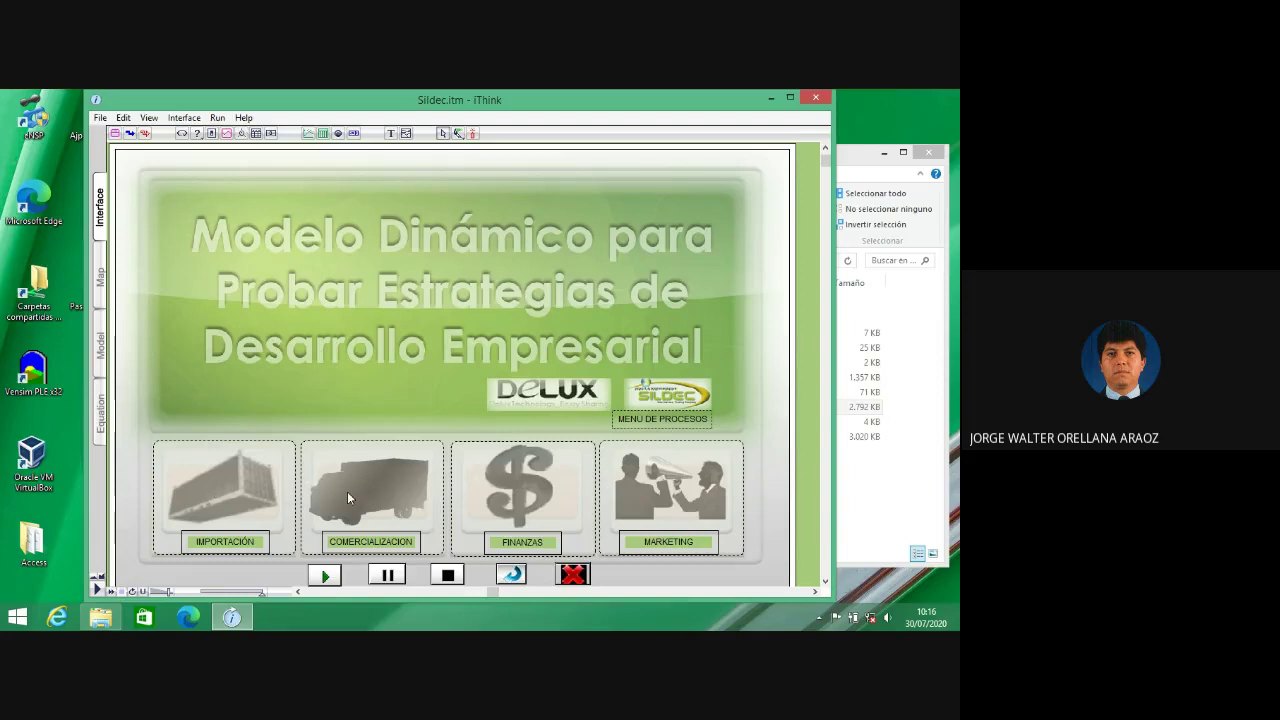
- Open the Importación page, run the simulation and look through the graph pages to Costo Total por Parlantes
left_click(235, 490)
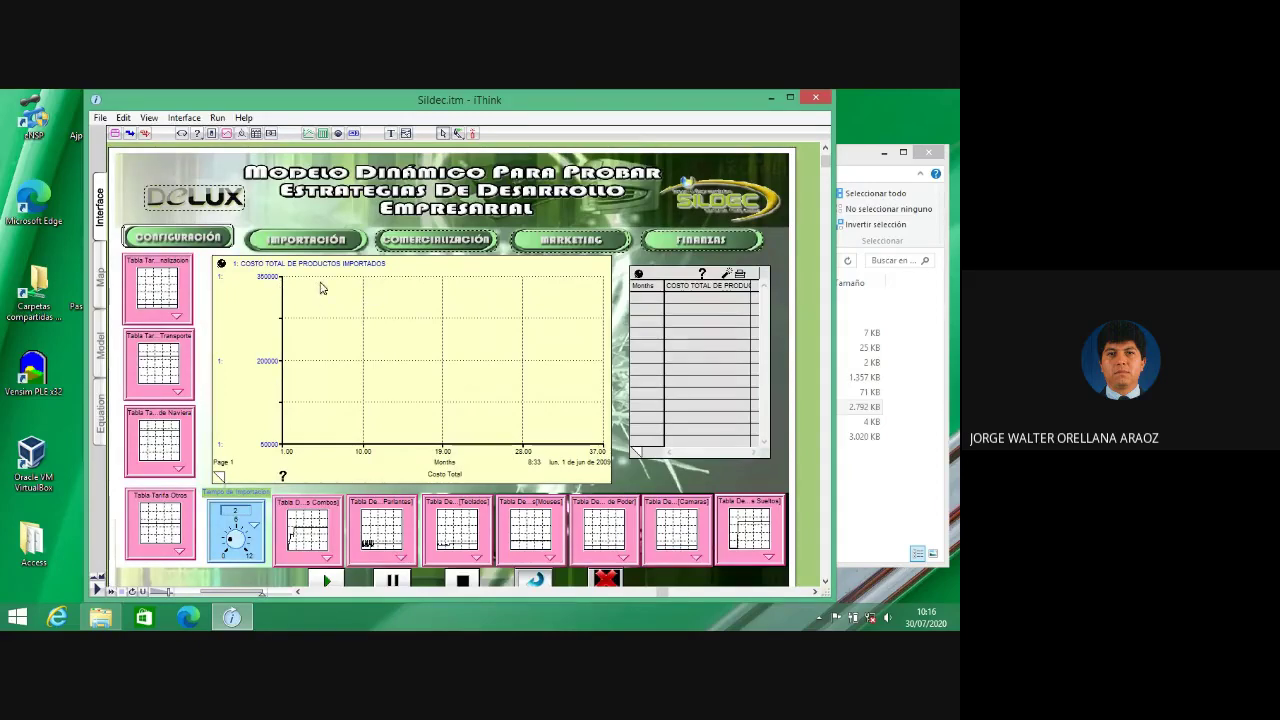
left_click(97, 590)
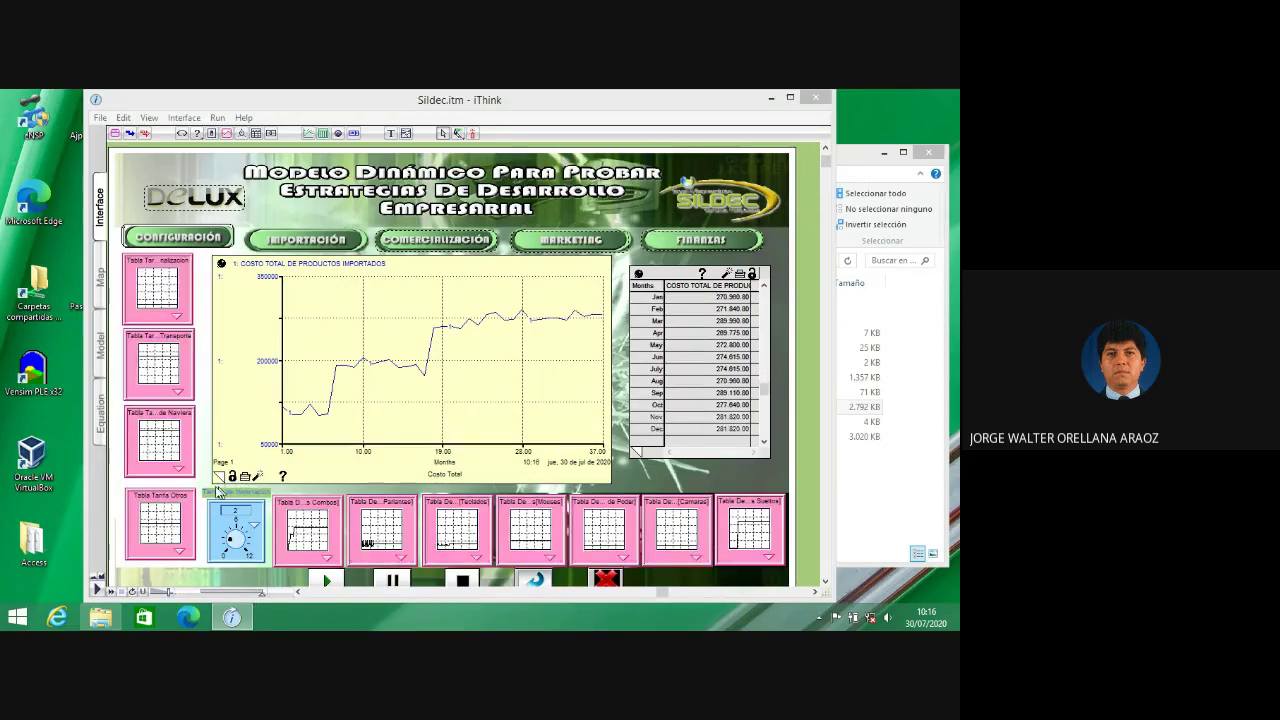
left_click(218, 479)
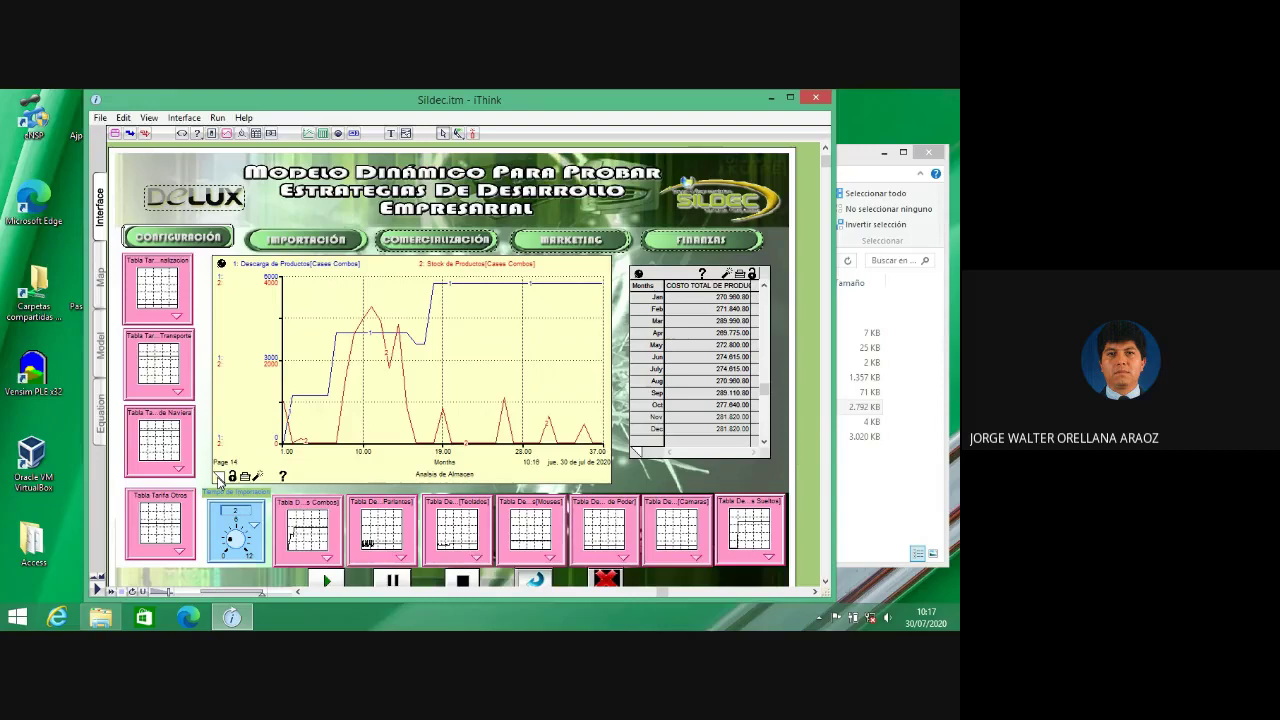
left_click(218, 479)
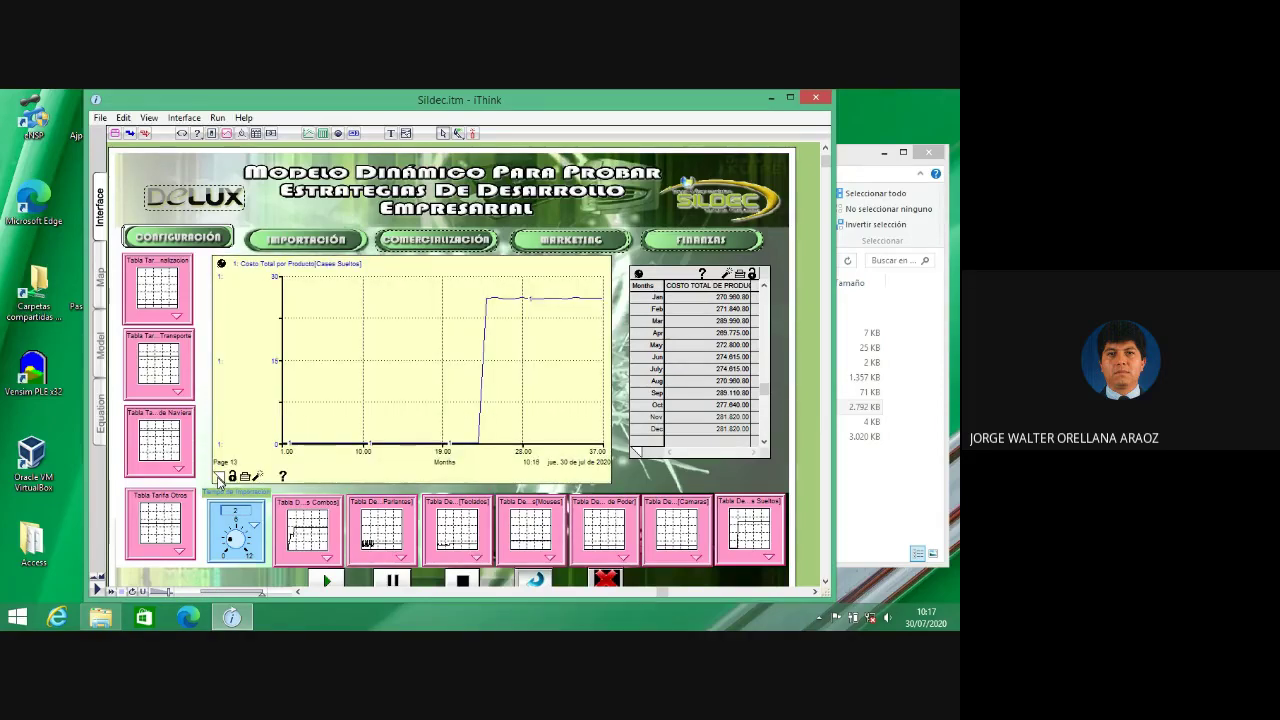
left_click(218, 479)
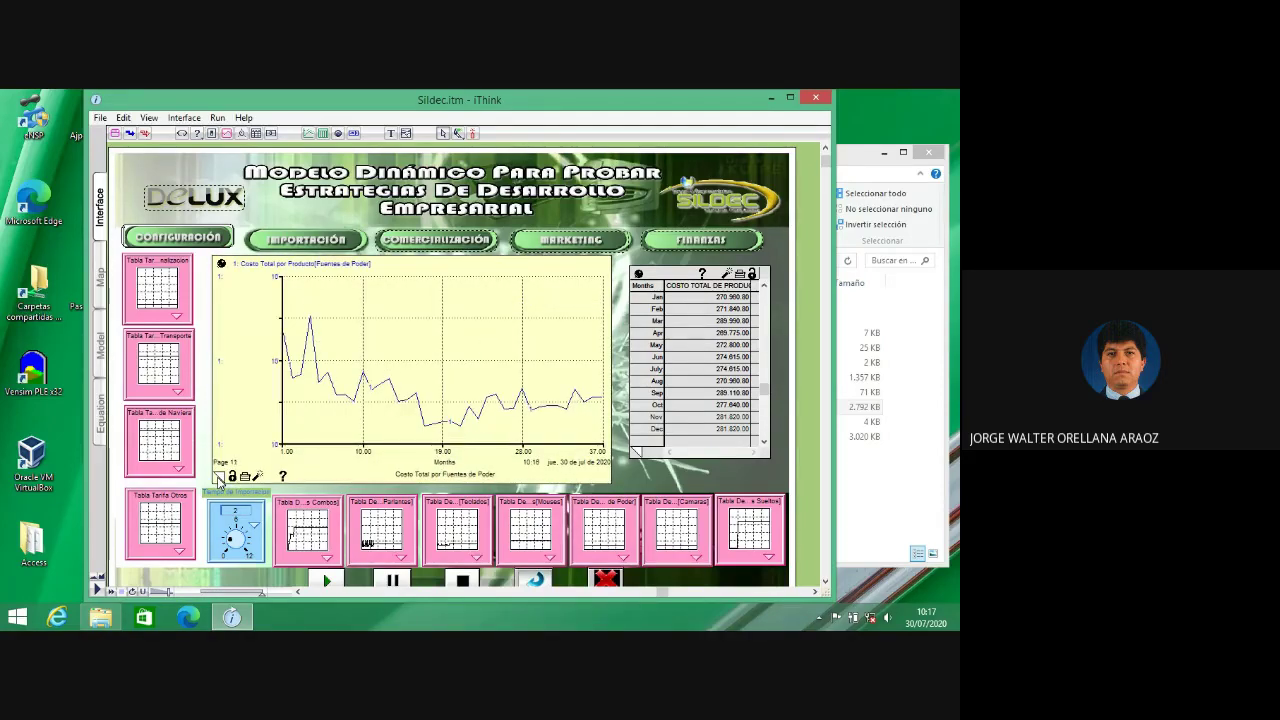
left_click(218, 479)
left_click(218, 479)
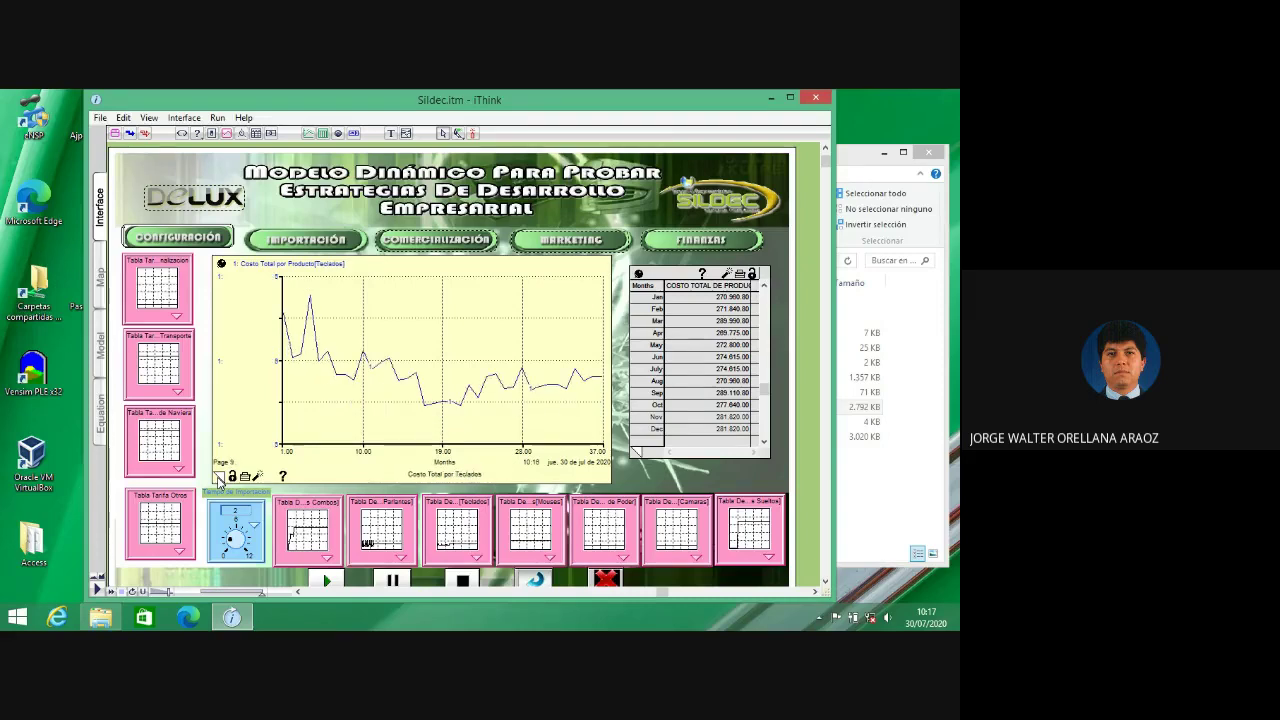
left_click(218, 479)
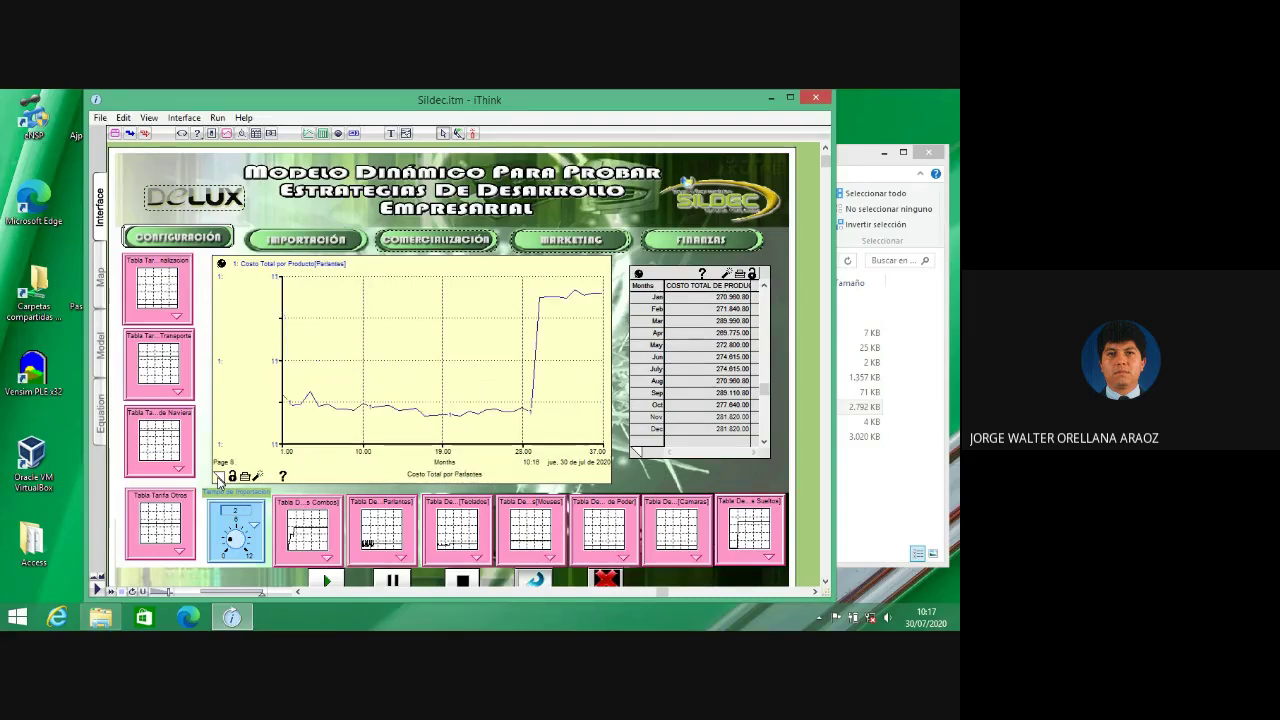
- Look through the pages of the Importación results table up to COSTO Y GASTO TOTAL
left_click(636, 454)
left_click(636, 454)
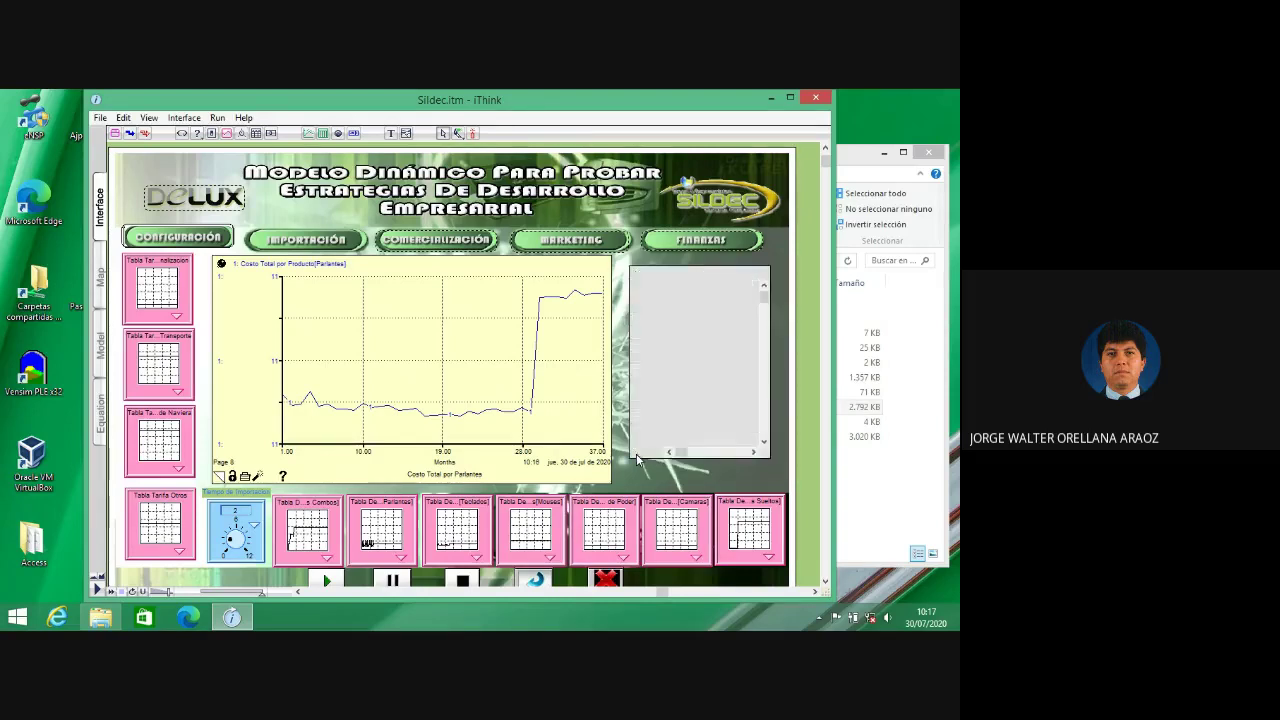
left_click(636, 454)
left_click(636, 453)
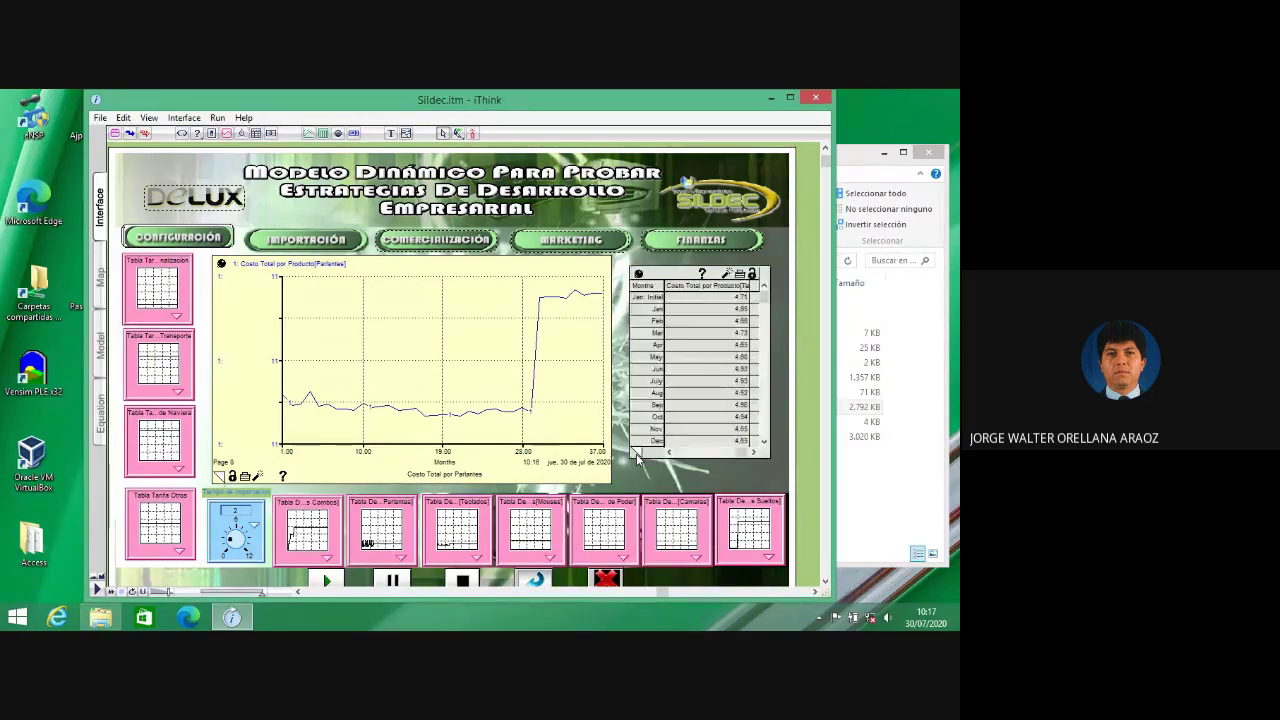
left_click(636, 454)
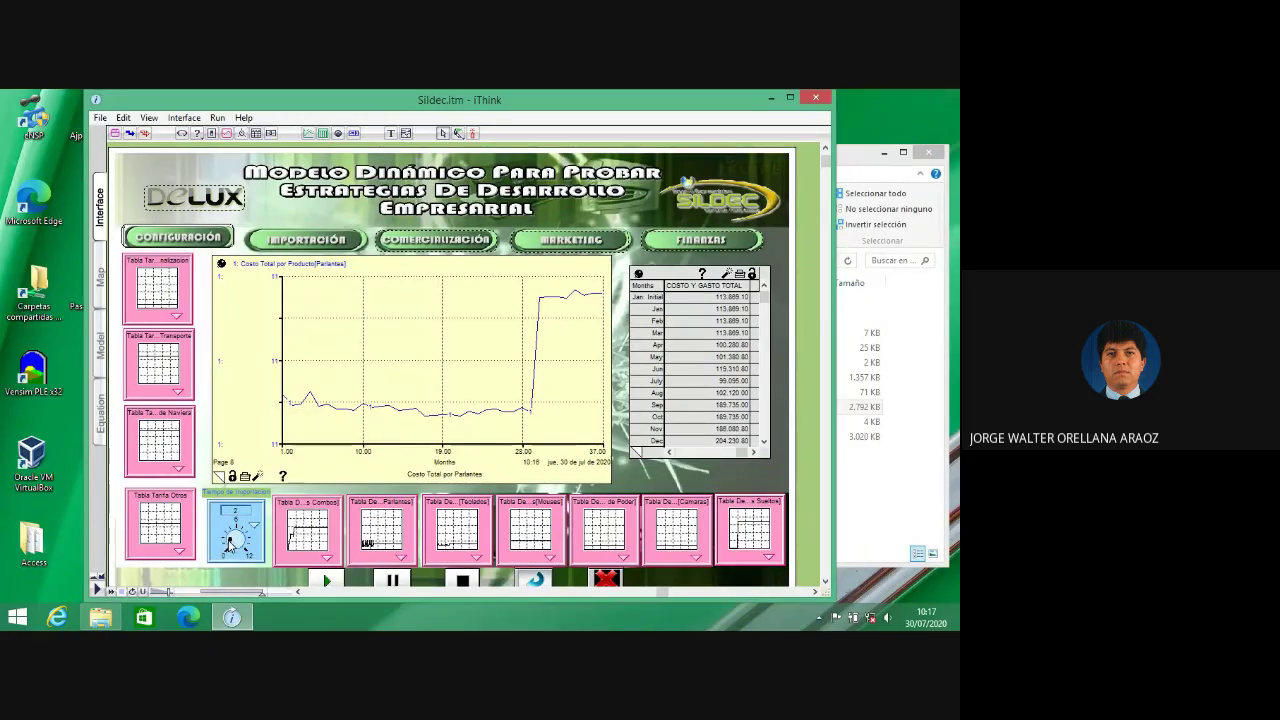
- Set the Tiempo de Importacion dial to 4 and rerun the simulation
left_click_drag(229, 541, 236, 538)
left_click(326, 581)
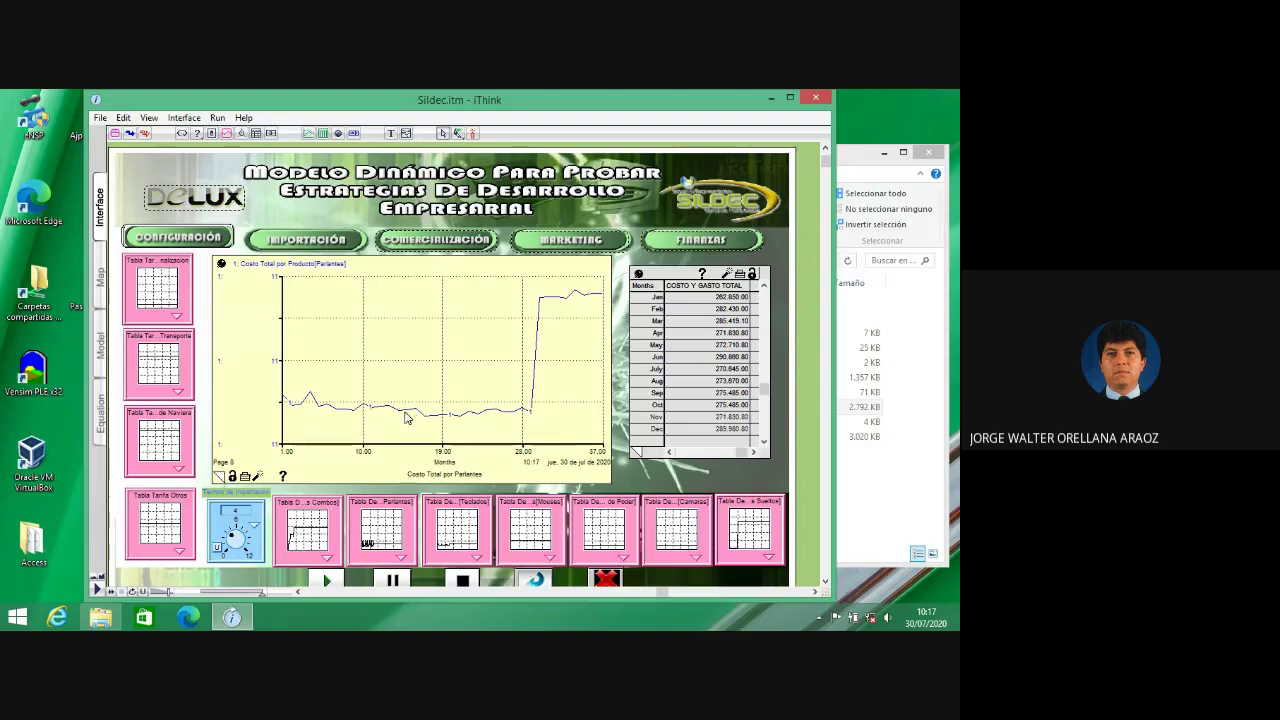
- Review the Comercialización graphs for cash, interior and credit sales, including the second page of the credit sales graph
left_click(435, 243)
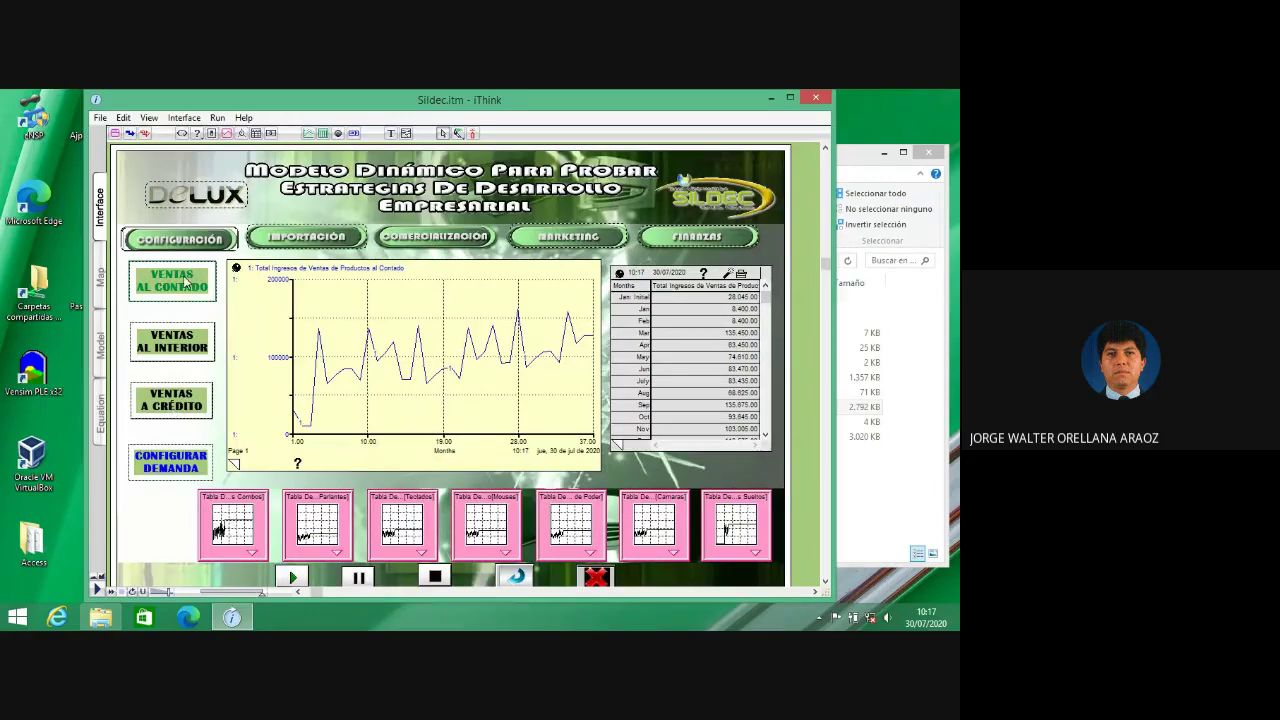
left_click(170, 336)
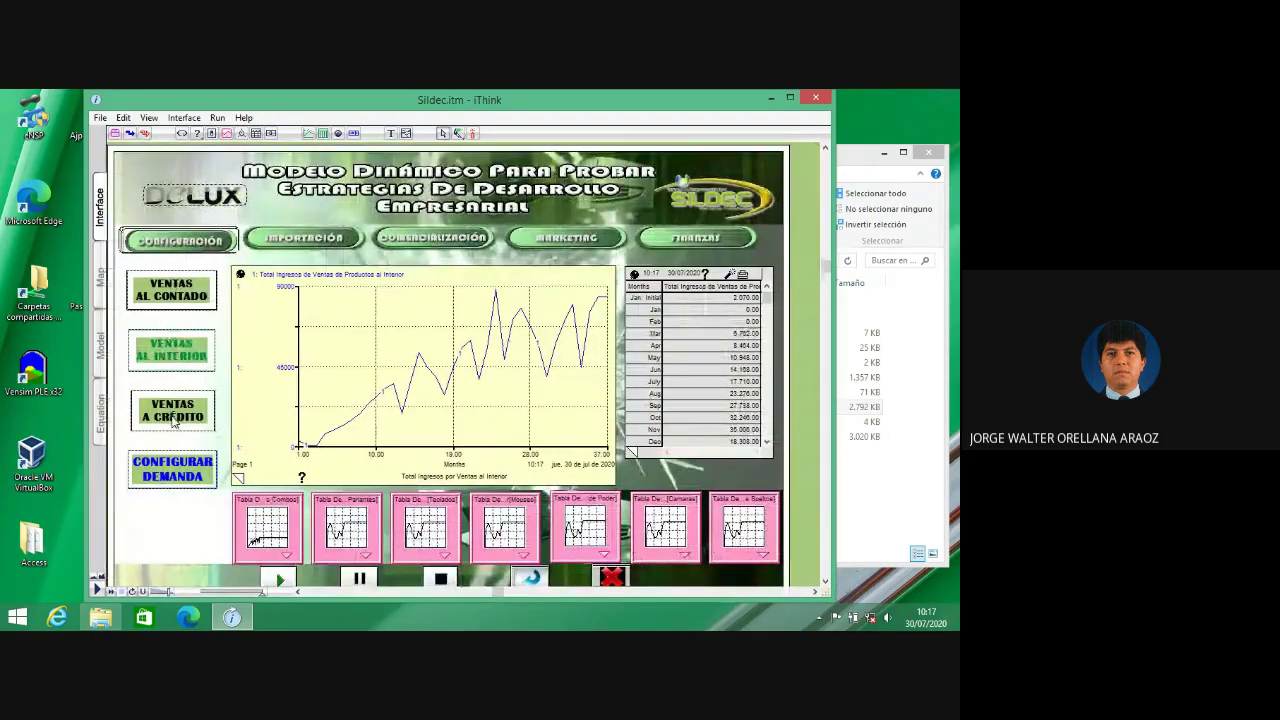
left_click(172, 417)
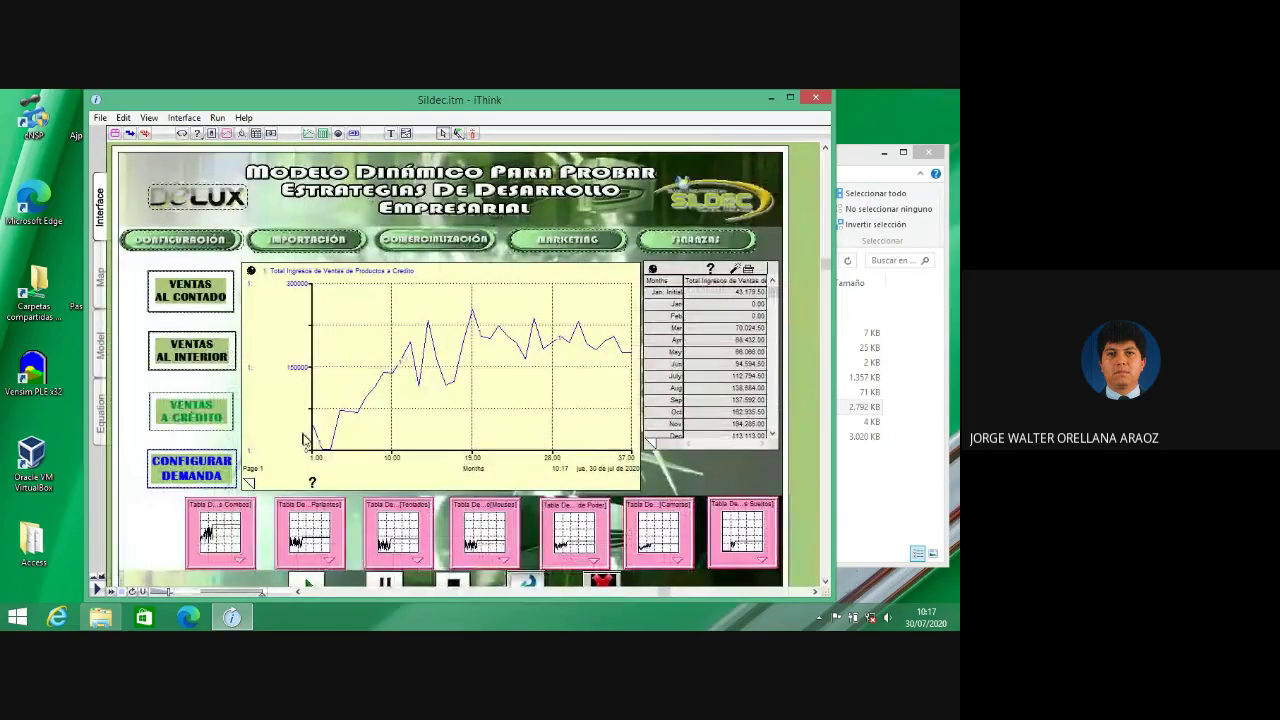
left_click(249, 484)
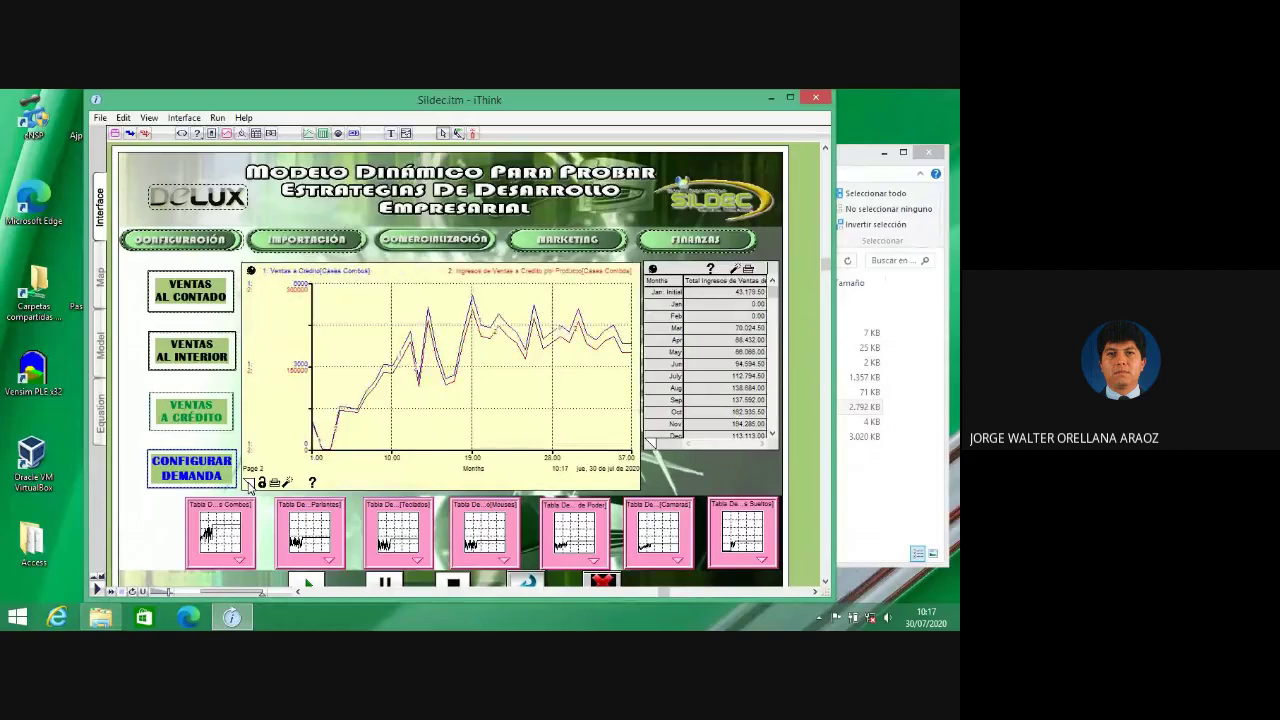
left_click(249, 484)
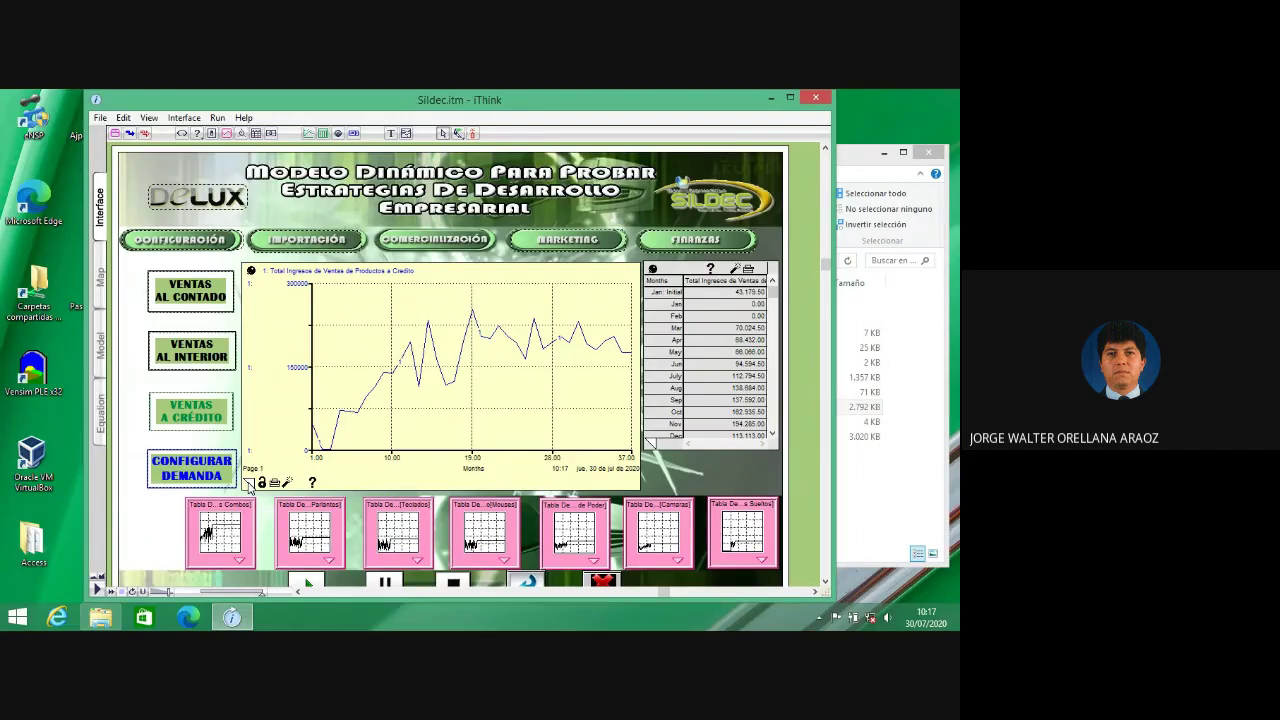
- Open the Marketing page and bring up the Poblacion de Clientes page of its graph
left_click(561, 241)
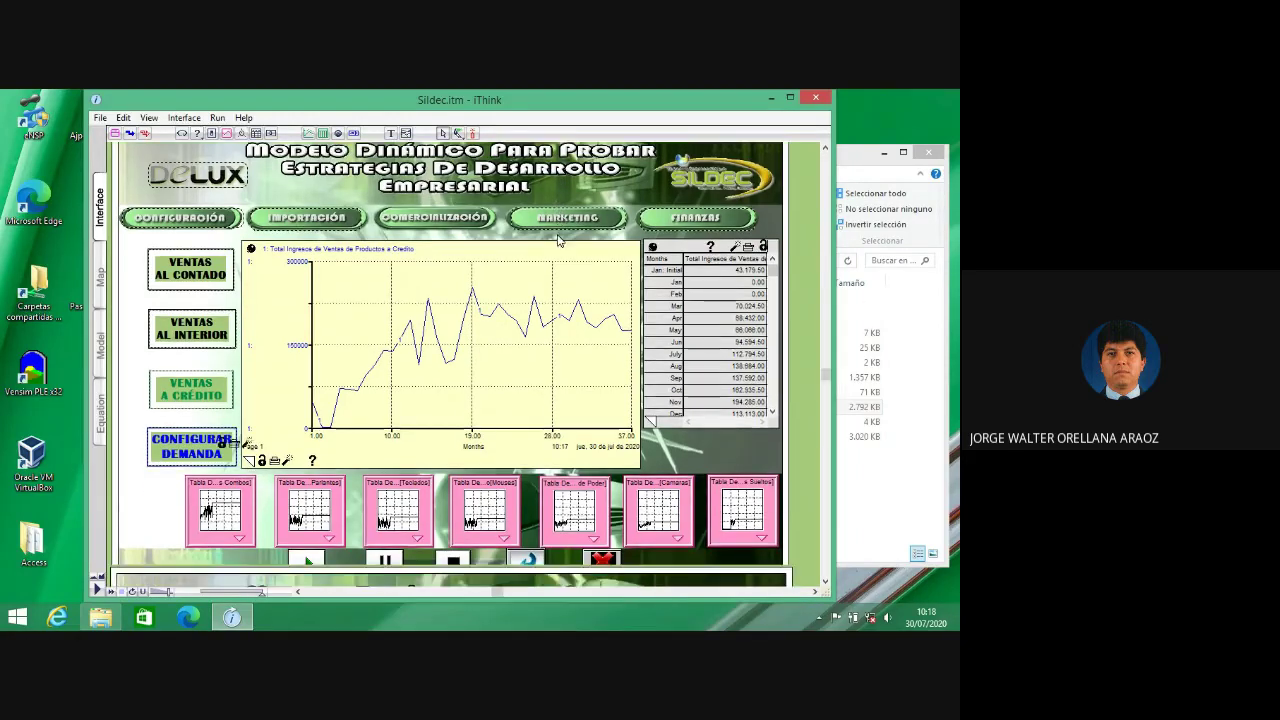
left_click(208, 466)
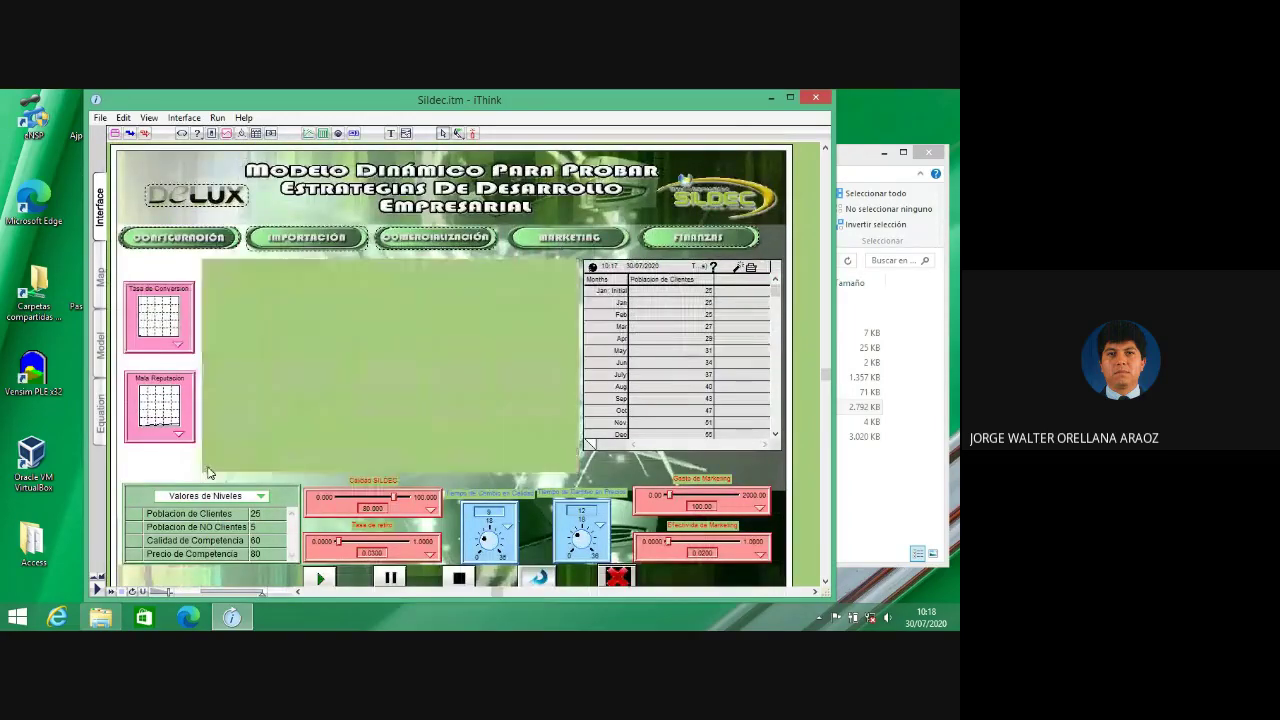
left_click(207, 465)
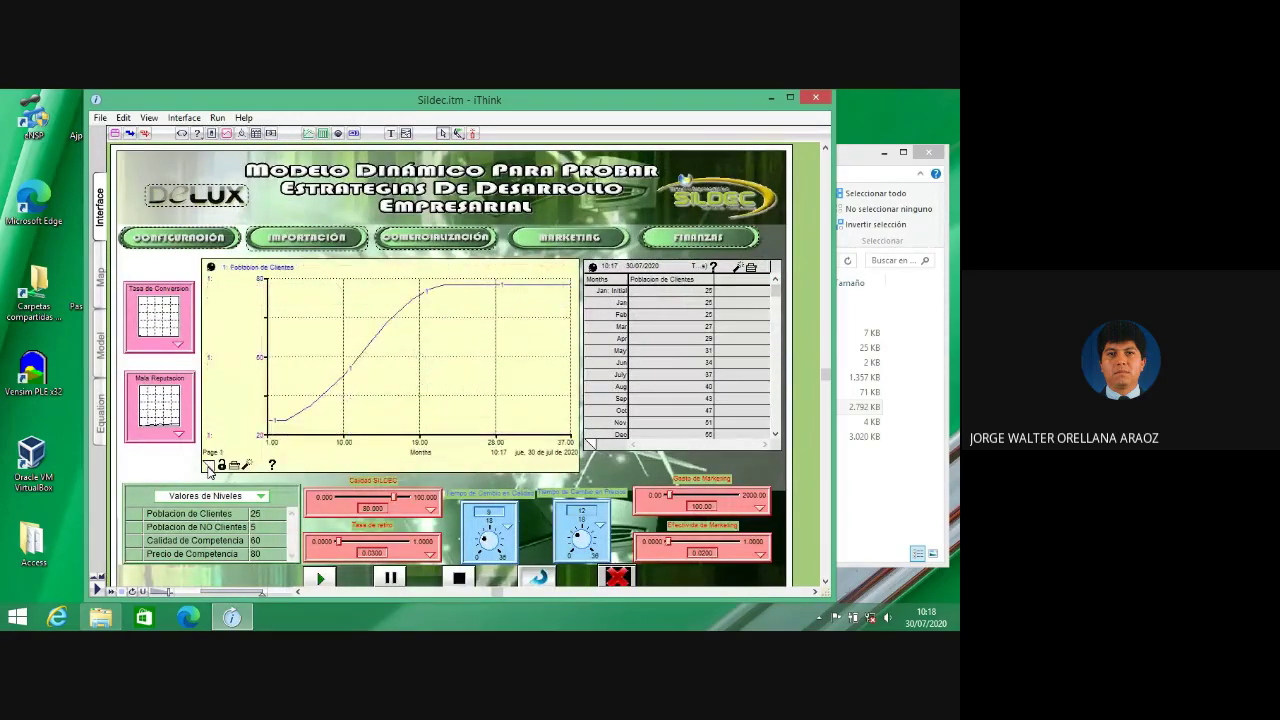
- Set Poblacion de Clientes in Valores de Niveles to 50 and rerun the simulation
left_click(264, 515)
type("50")
left_click(232, 525)
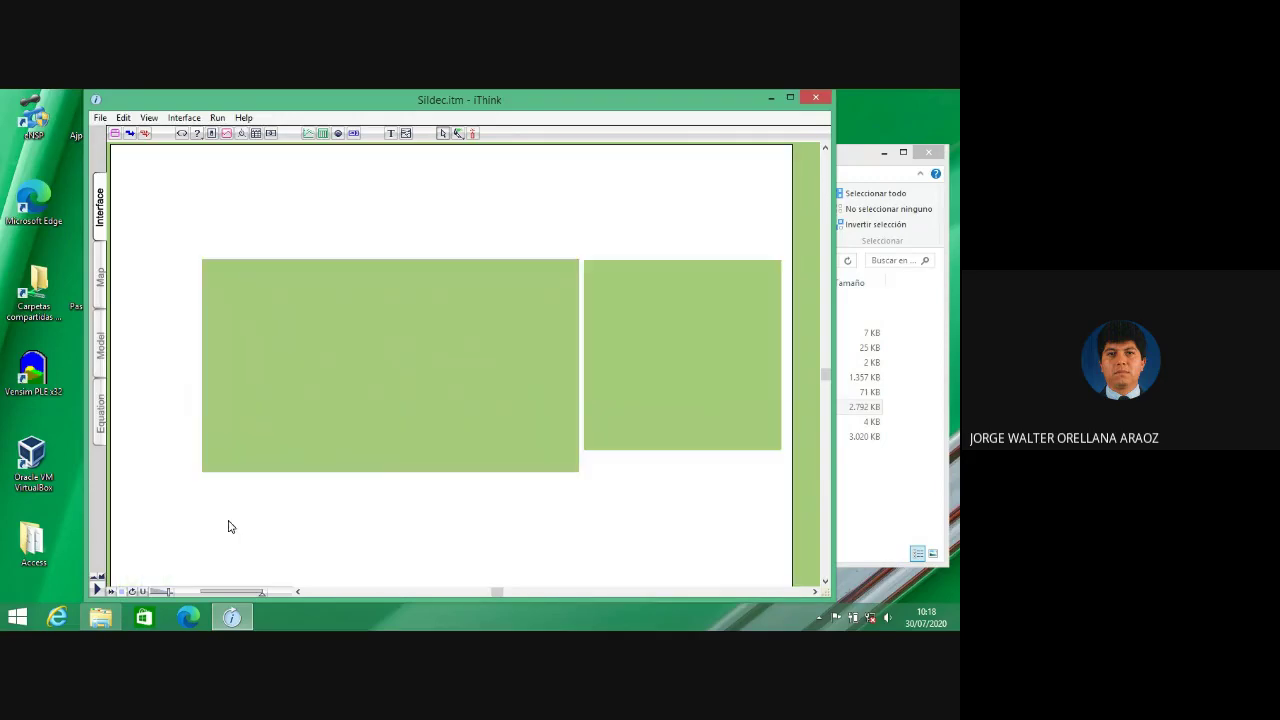
left_click(322, 578)
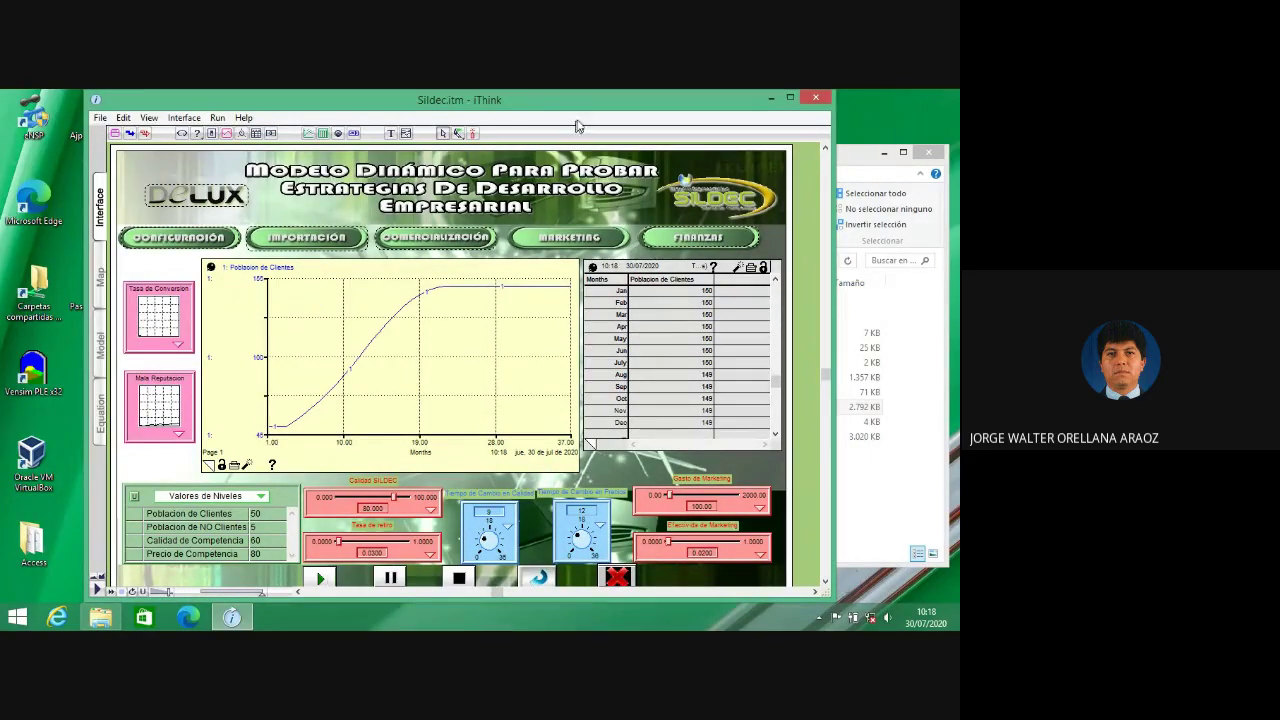
- View the Finanzas page with its Patrimonio graph, and open the model diagram at the Comercializacion sector
left_click(697, 240)
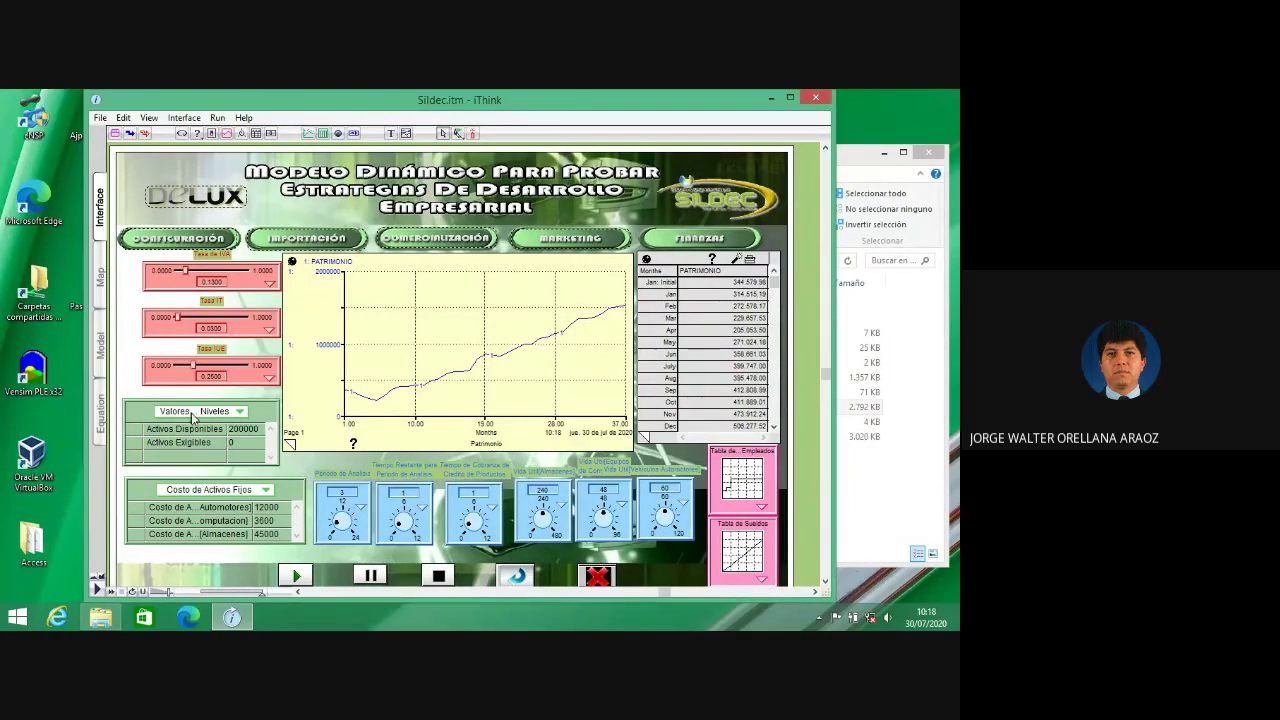
left_click(101, 347)
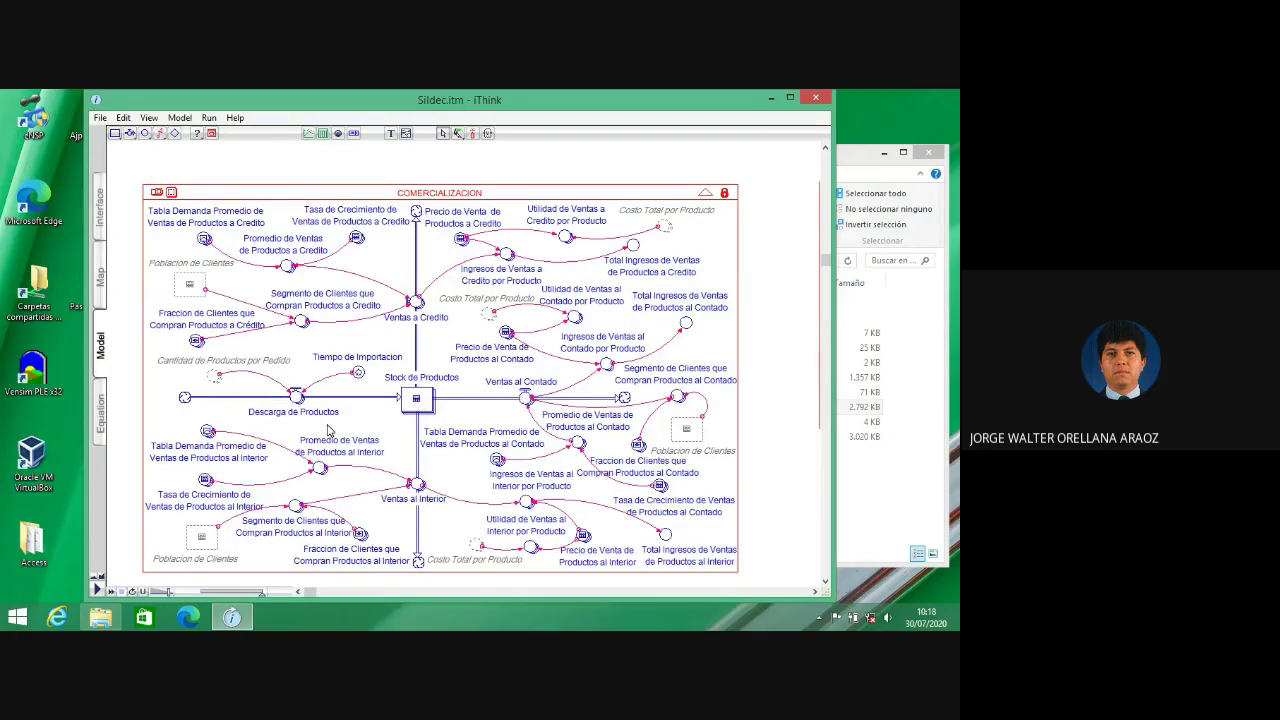
- Examine the Comercializacion sector of the model diagram and go back up to the Importacion sector
mouse_move(318, 467)
left_click(825, 585)
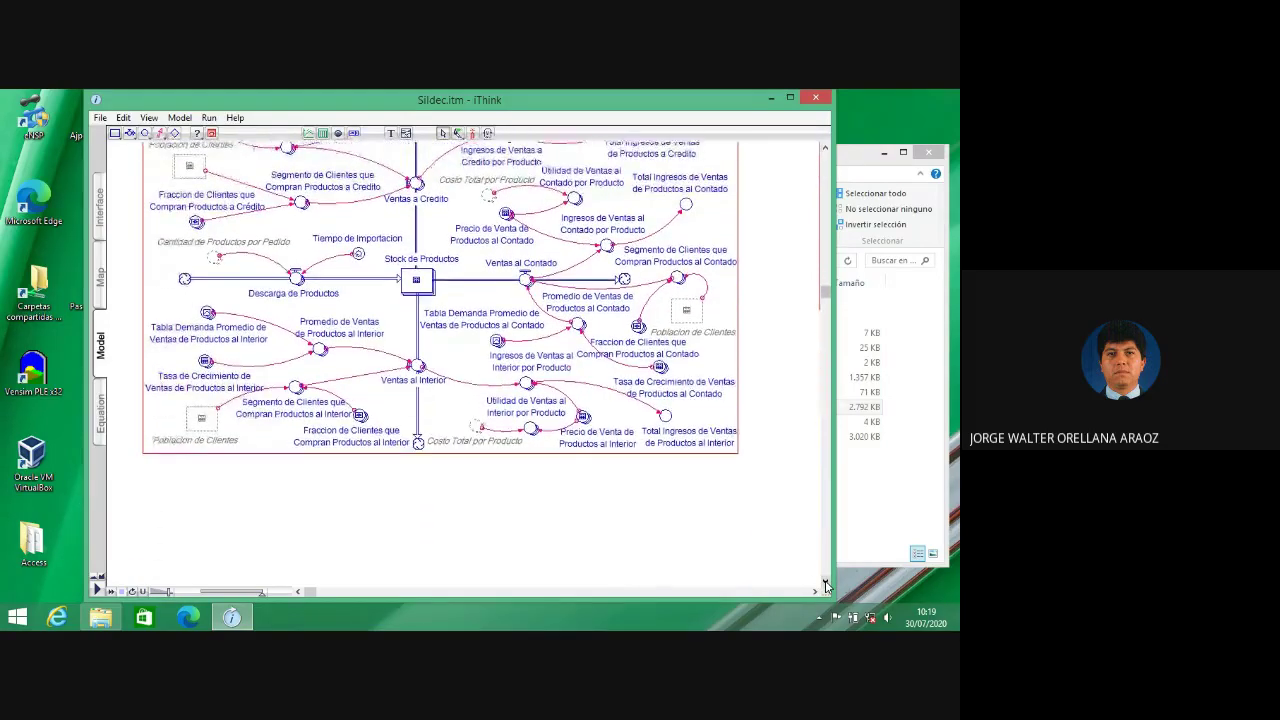
left_click_drag(826, 586, 826, 586)
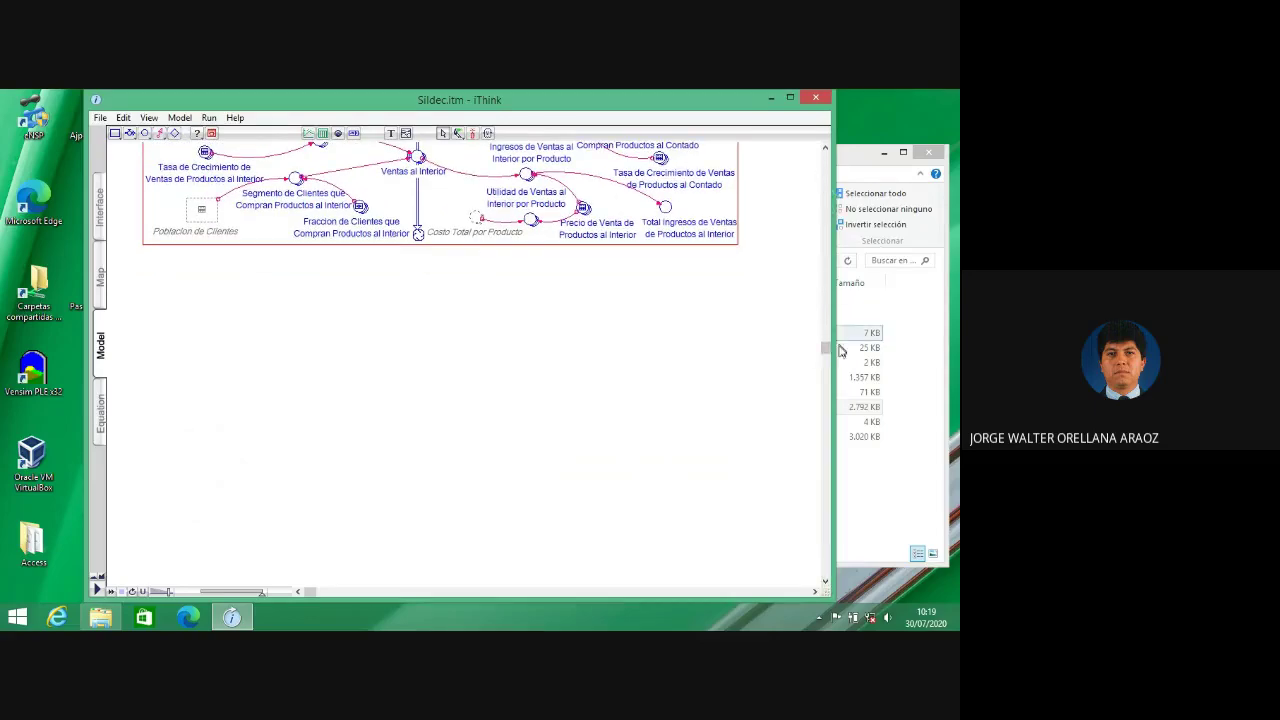
left_click_drag(828, 355, 829, 160)
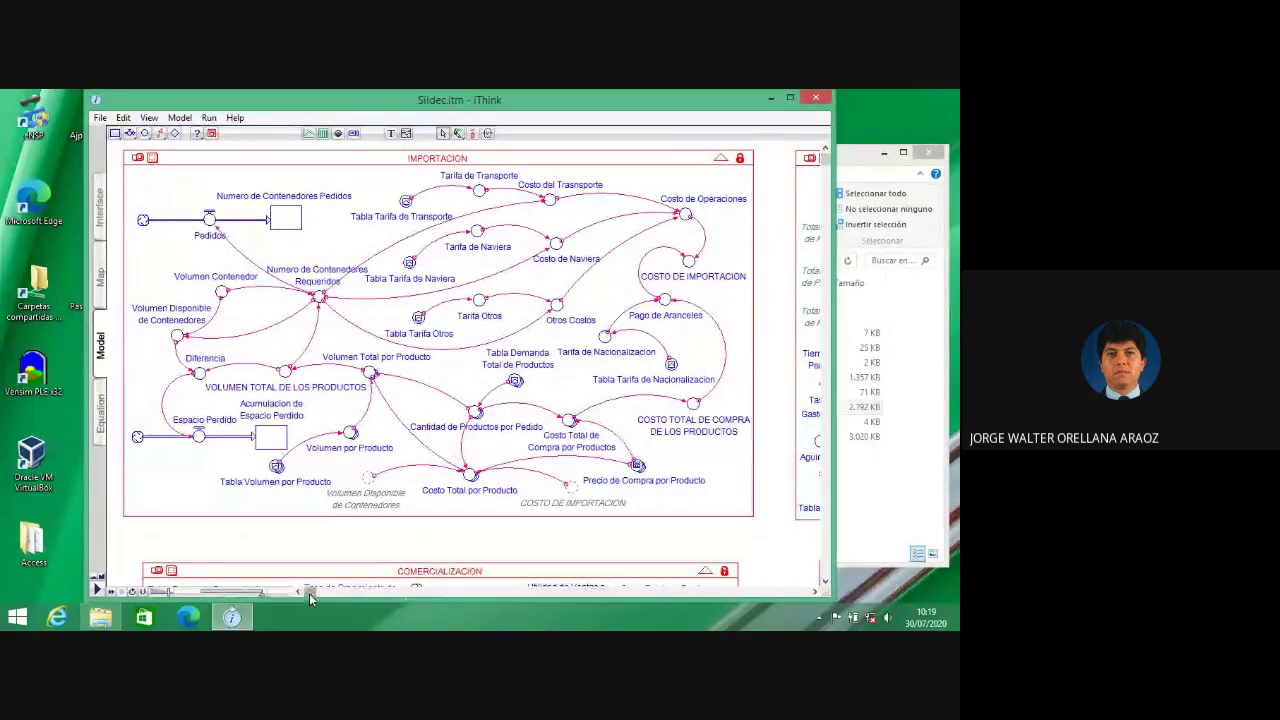
- Examine the Finanzas and Marketing sectors of the diagram, and select the Stock de Productos ghost in Finanzas
left_click_drag(306, 594, 451, 601)
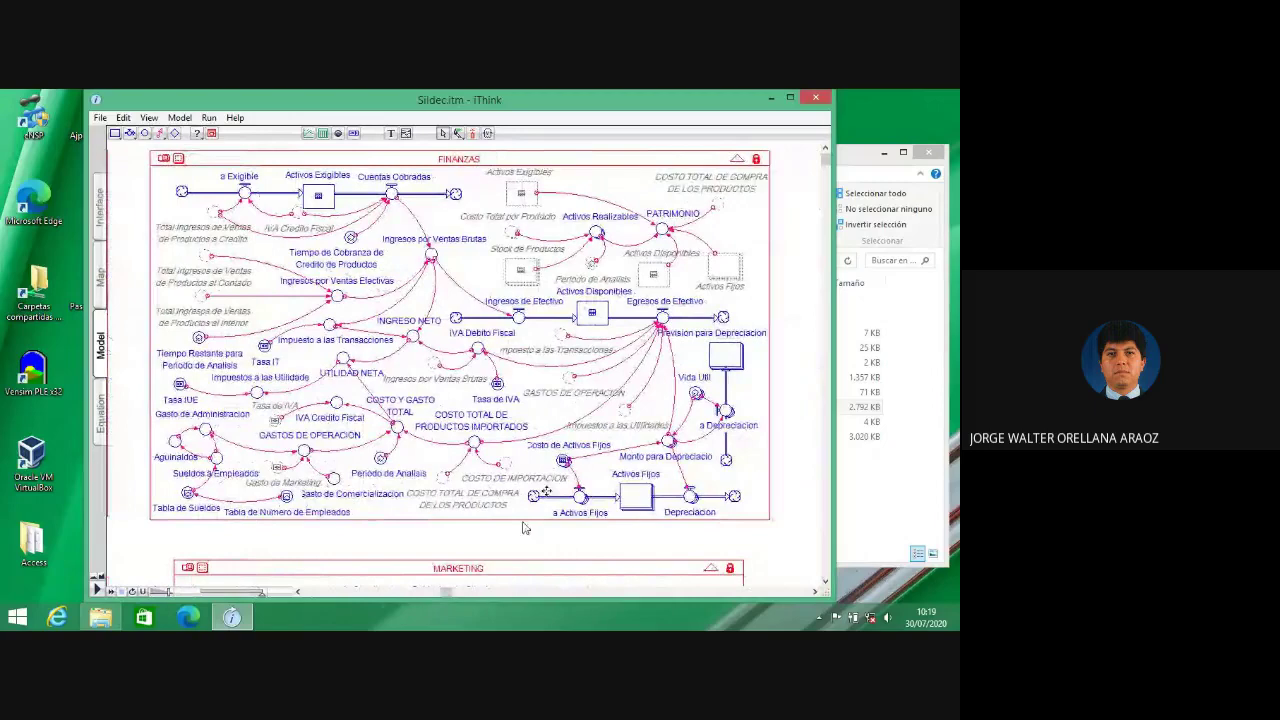
left_click(825, 581)
left_click(825, 581)
scroll(828, 585, "down", 5)
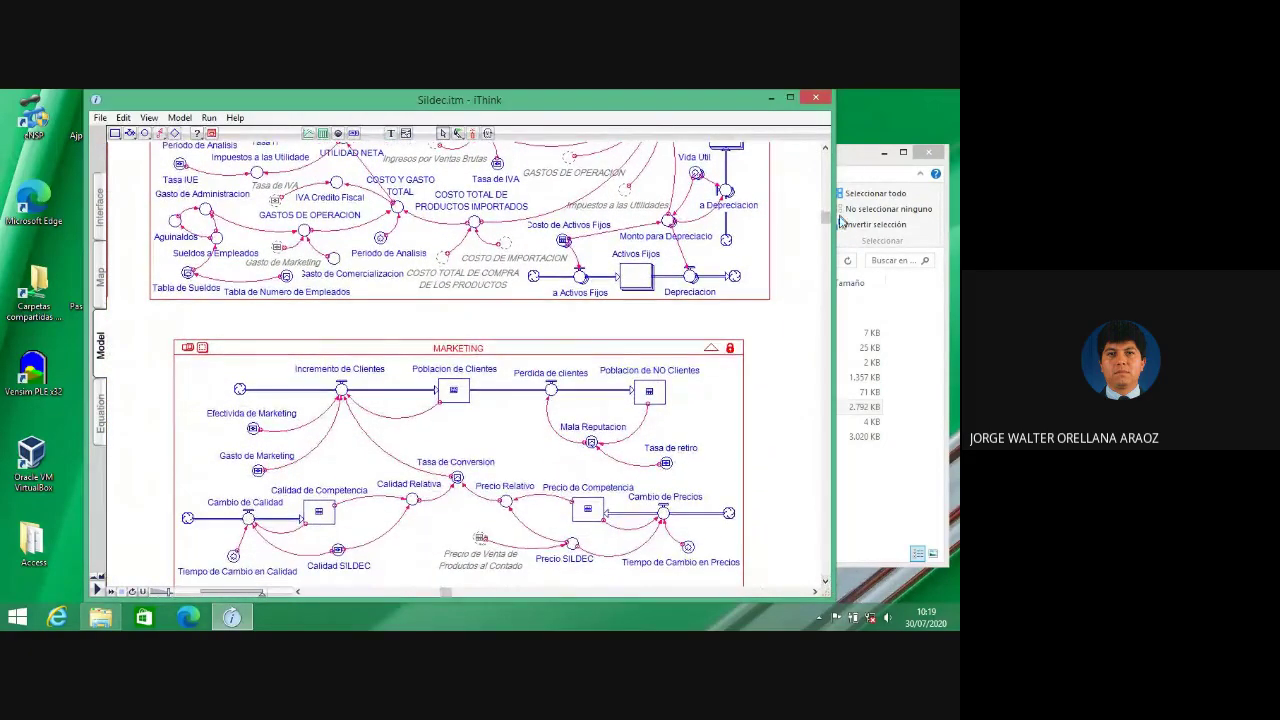
scroll(587, 287, "up", 7)
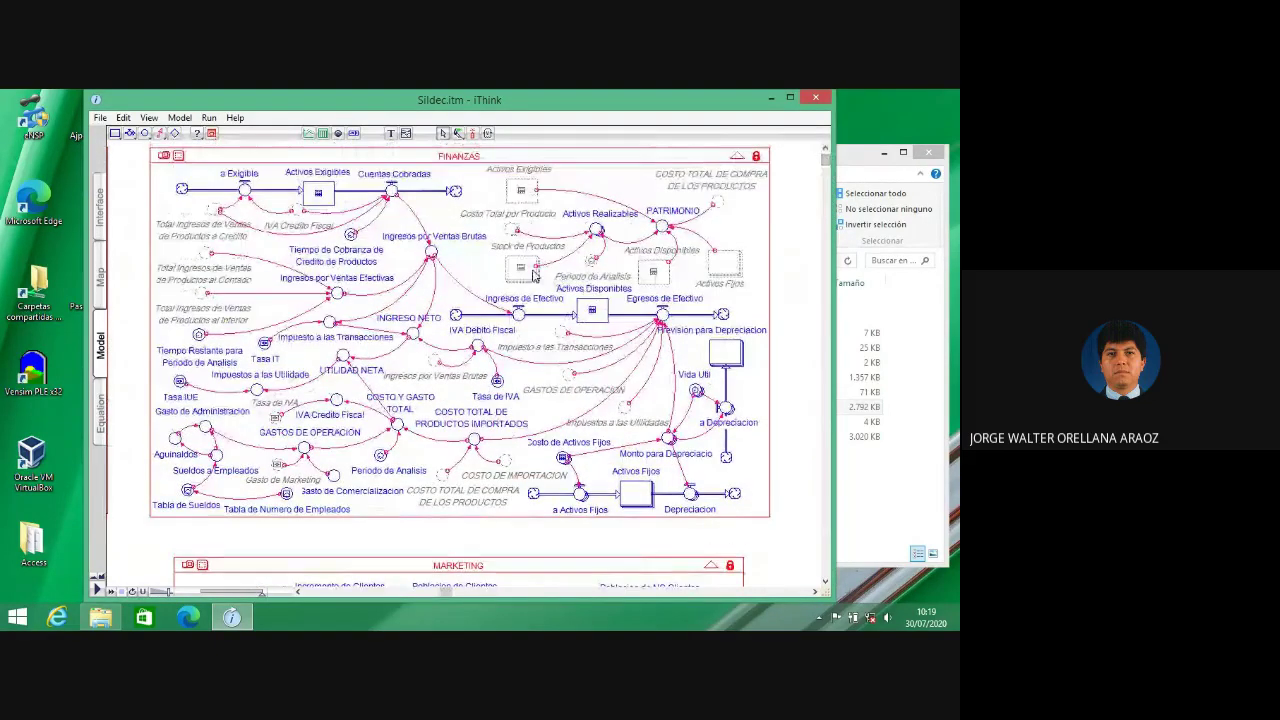
left_click(521, 268)
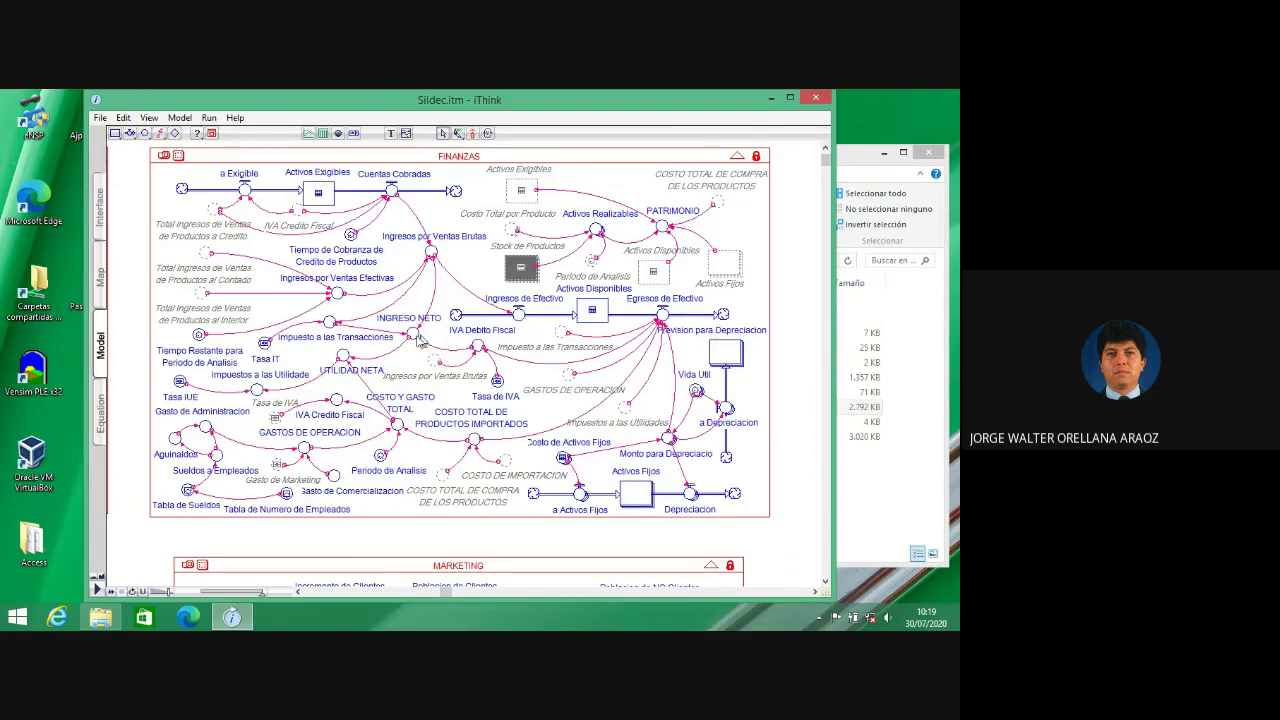
- Inspect the model equations, highlighting PATRIMONIO and Promedio_de_Ventas_de_Productos_a_Credito[Cases_Sueltos]
left_click(103, 412)
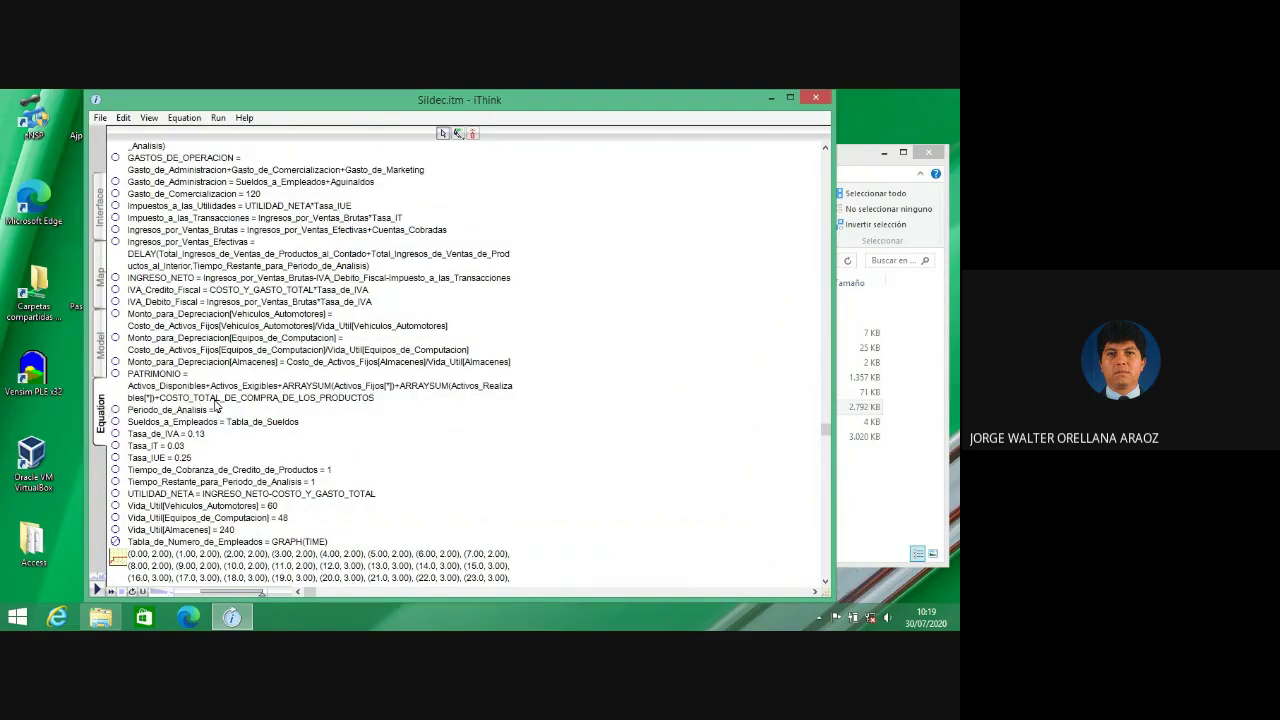
left_click(215, 400)
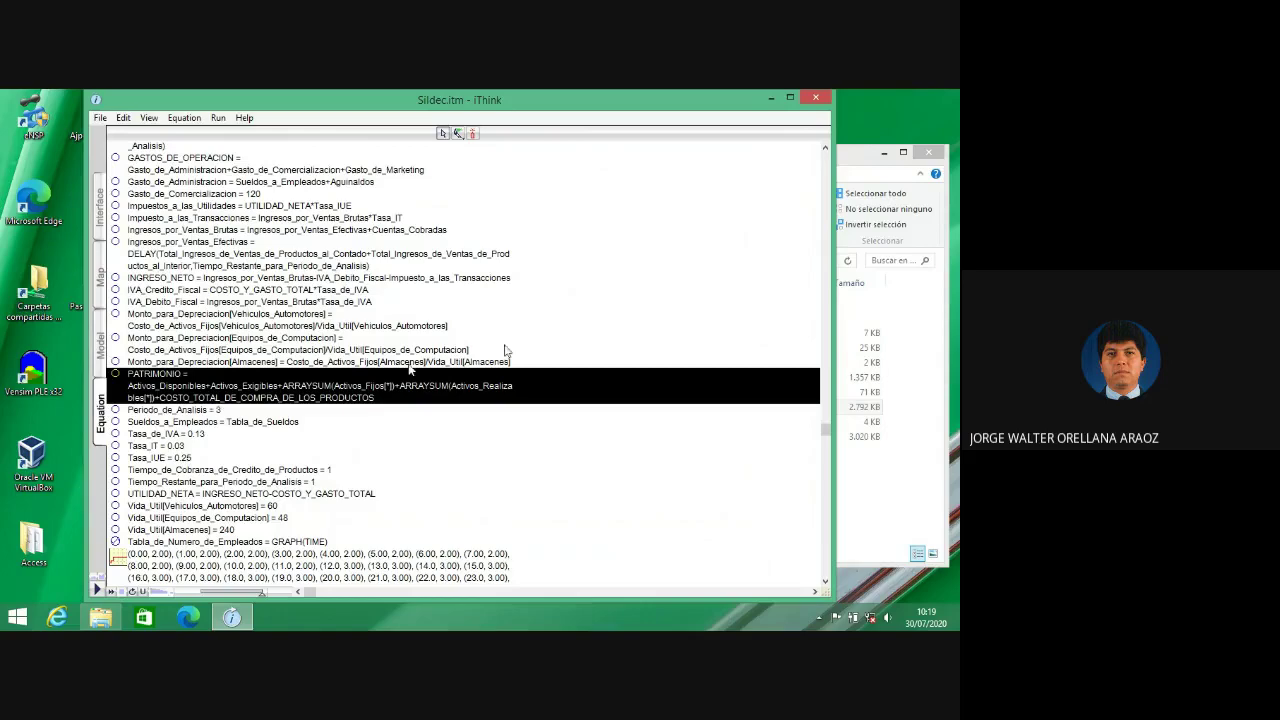
left_click_drag(826, 432, 826, 379)
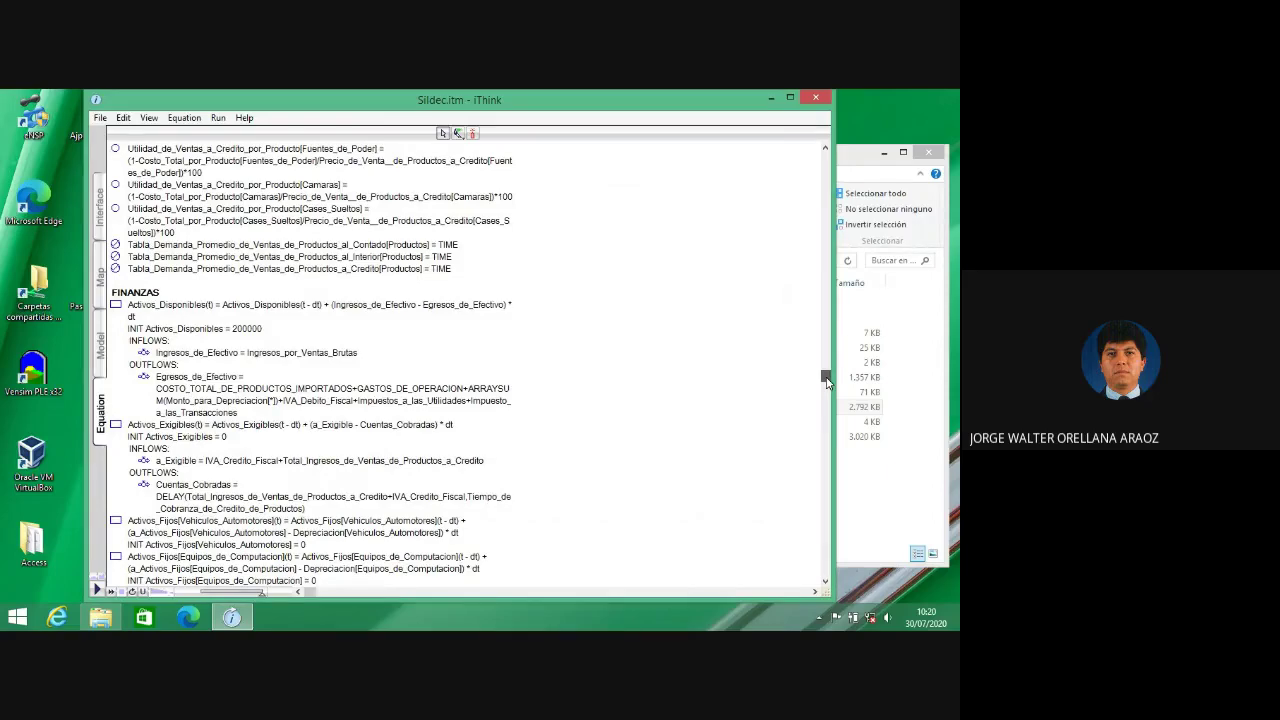
left_click_drag(826, 379, 827, 300)
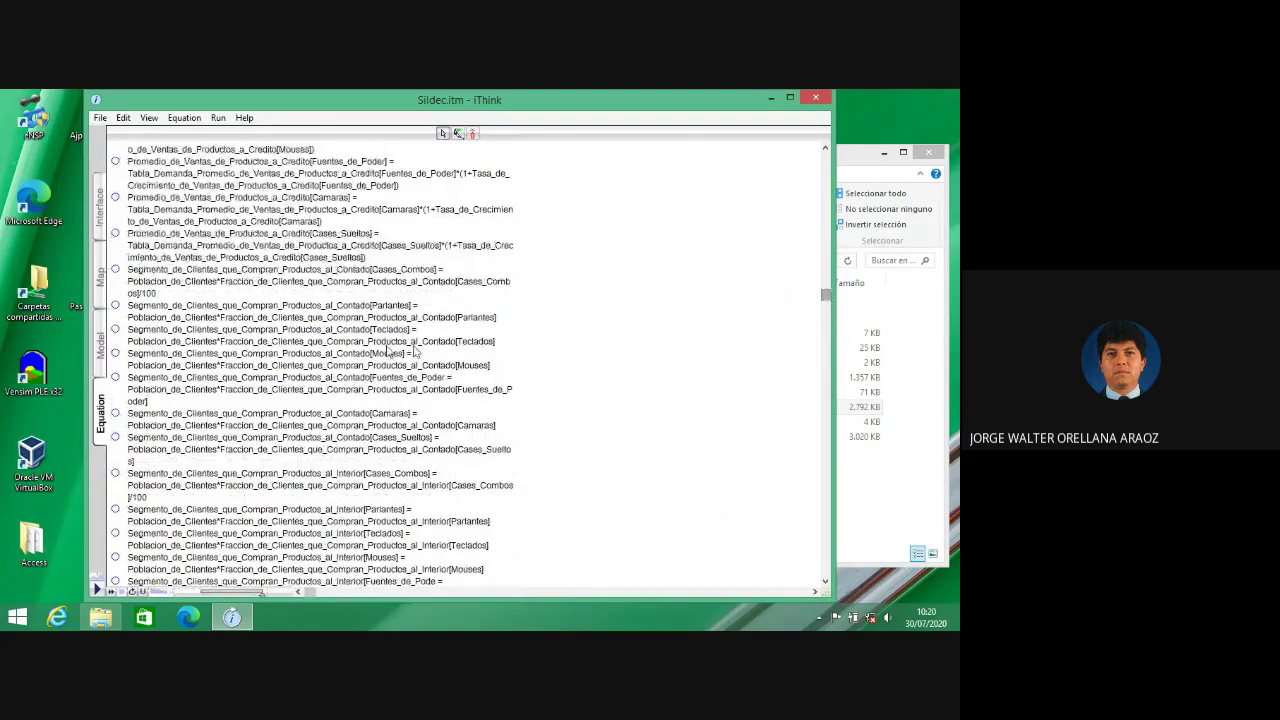
left_click(323, 243)
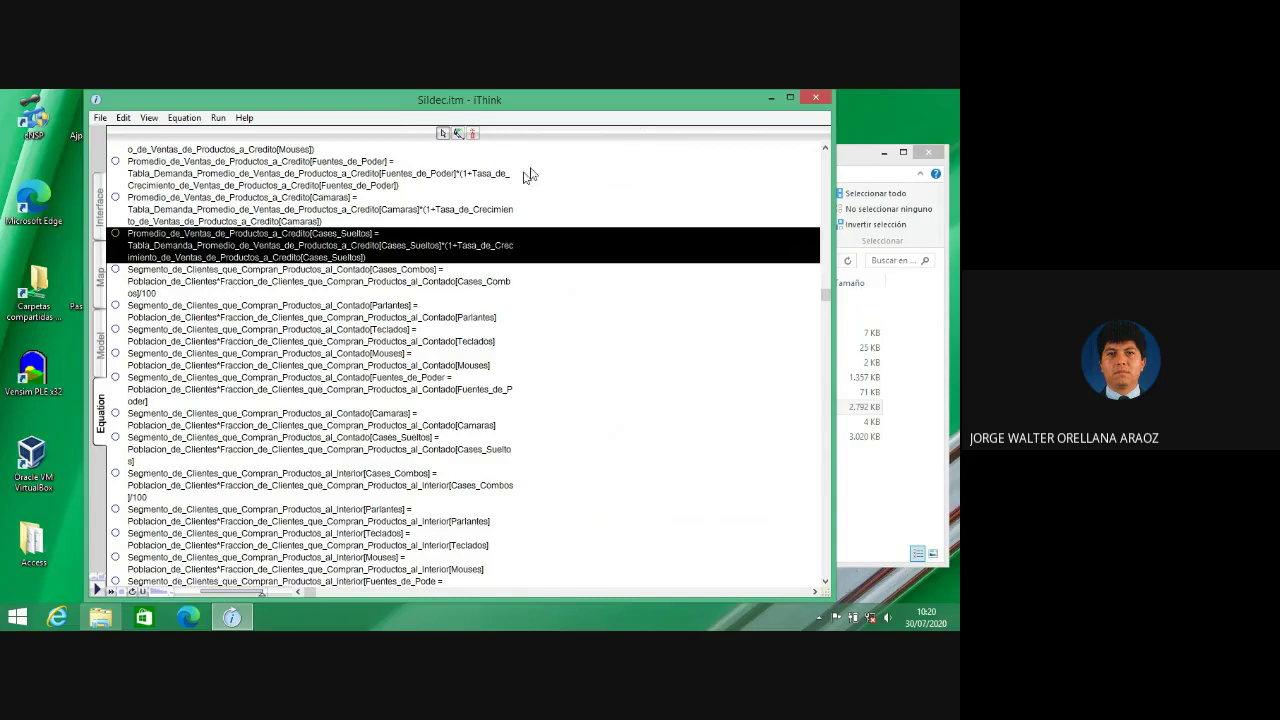
- Close the Sildec model without saving changes and open the isee Runtime folder
left_click(815, 99)
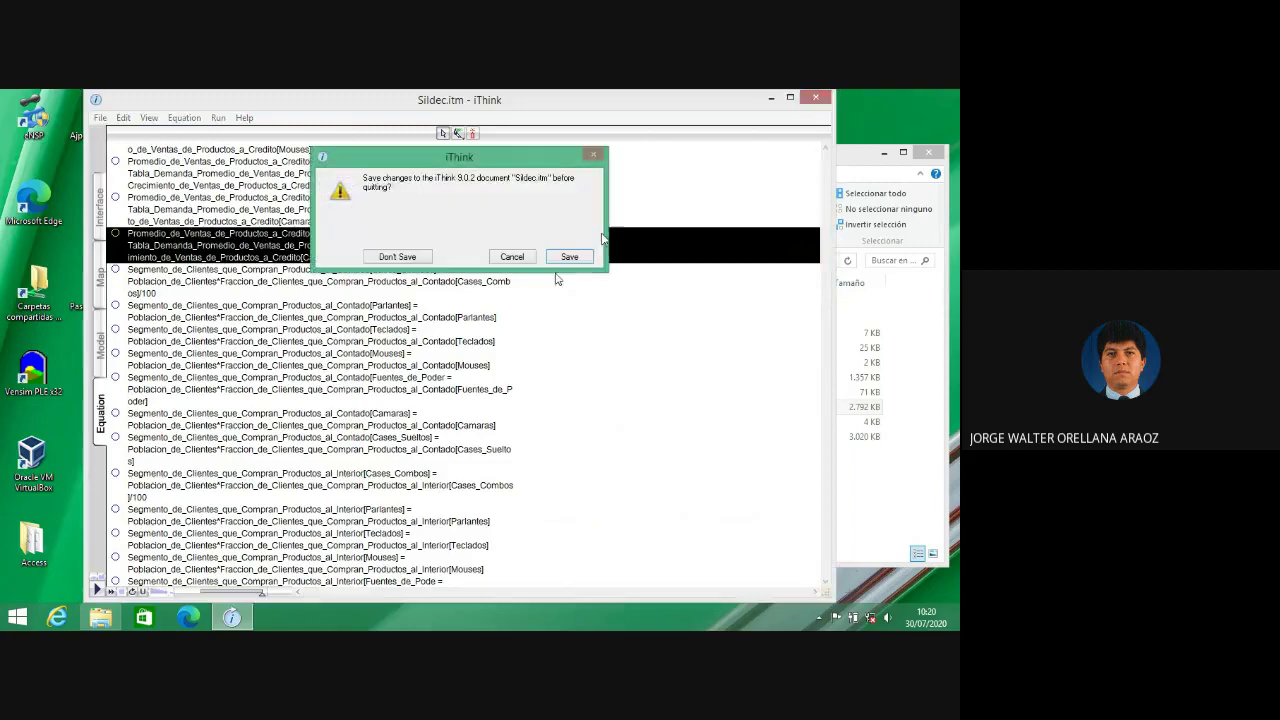
left_click(402, 259)
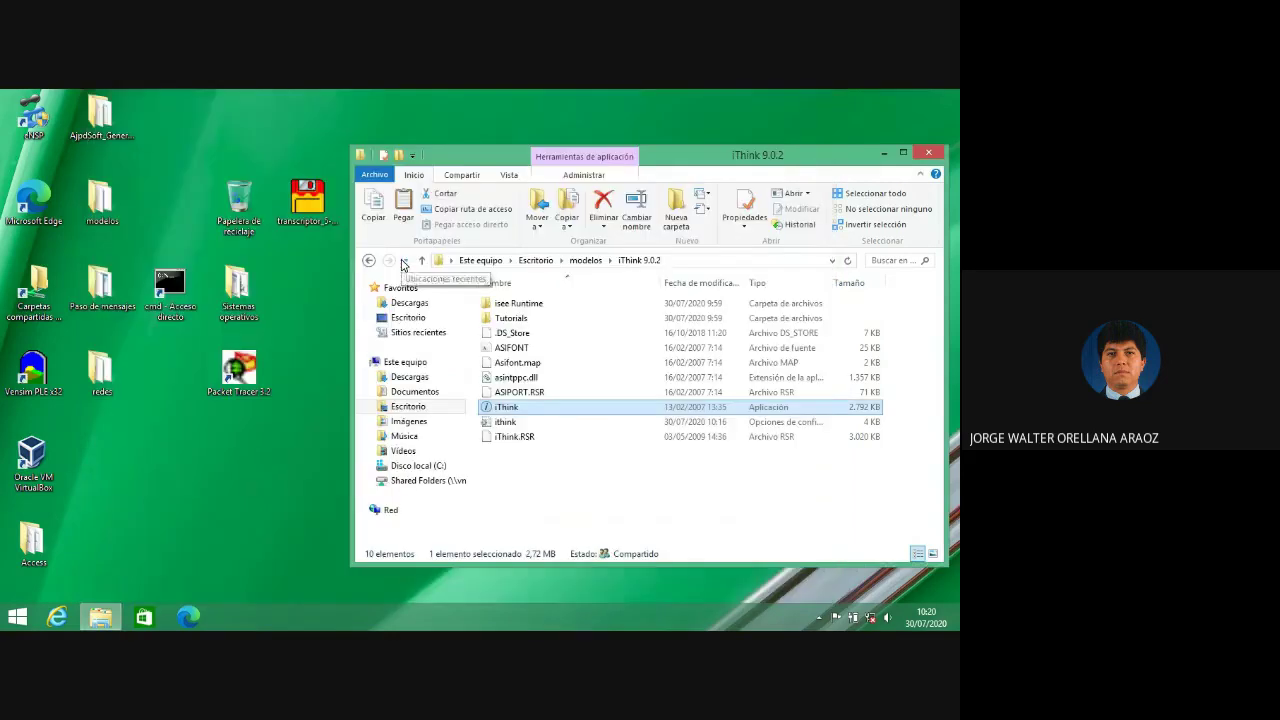
double_click(503, 306)
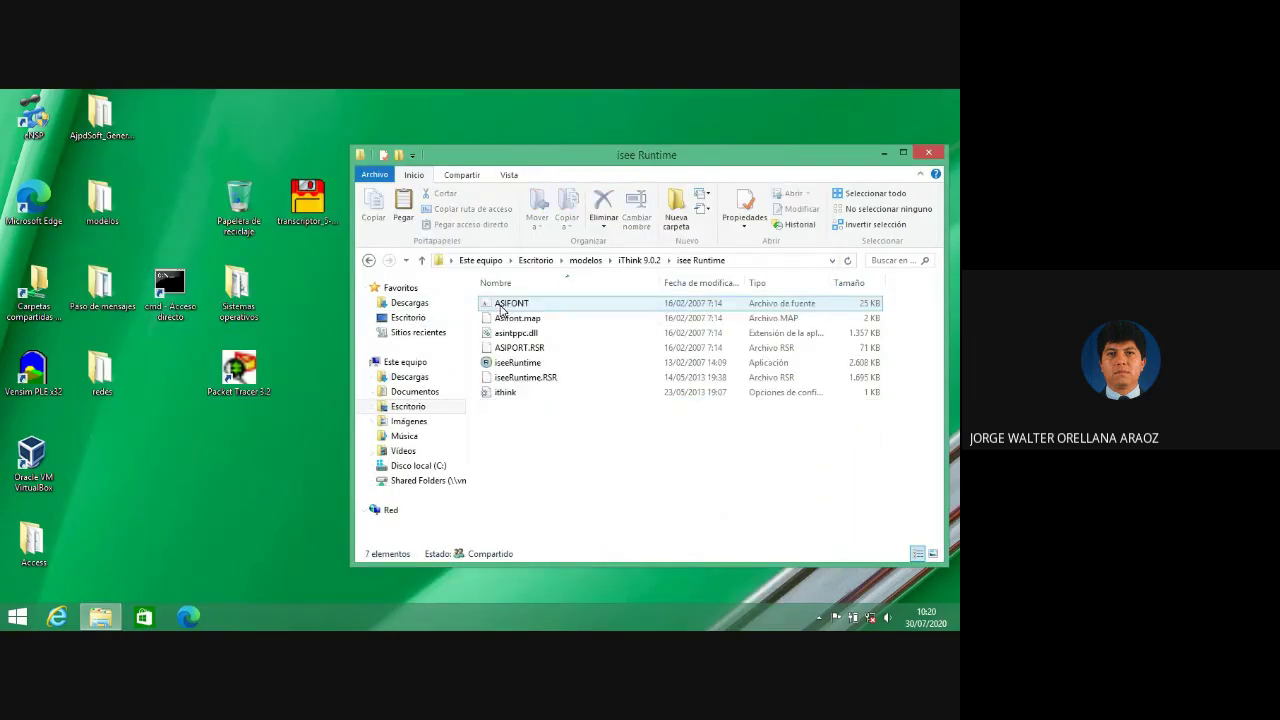
- Launch iseeRuntime and open the Sildec.itr model in it
double_click(505, 363)
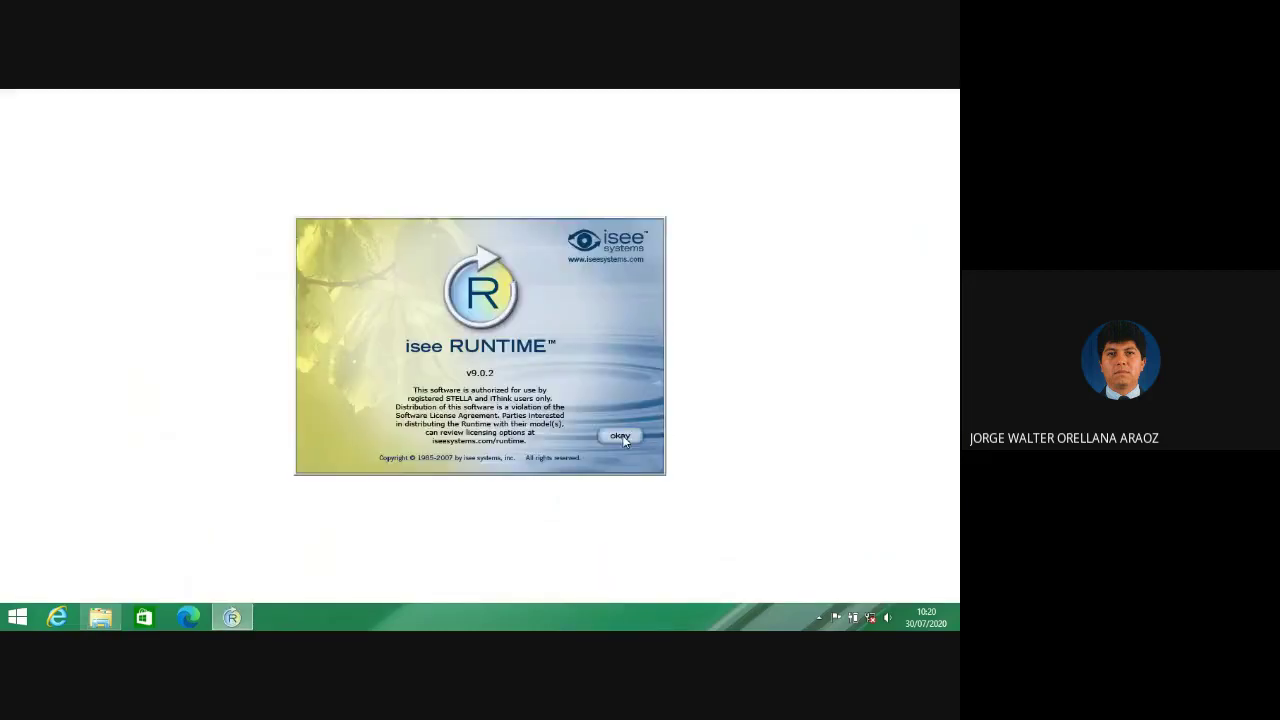
left_click(622, 436)
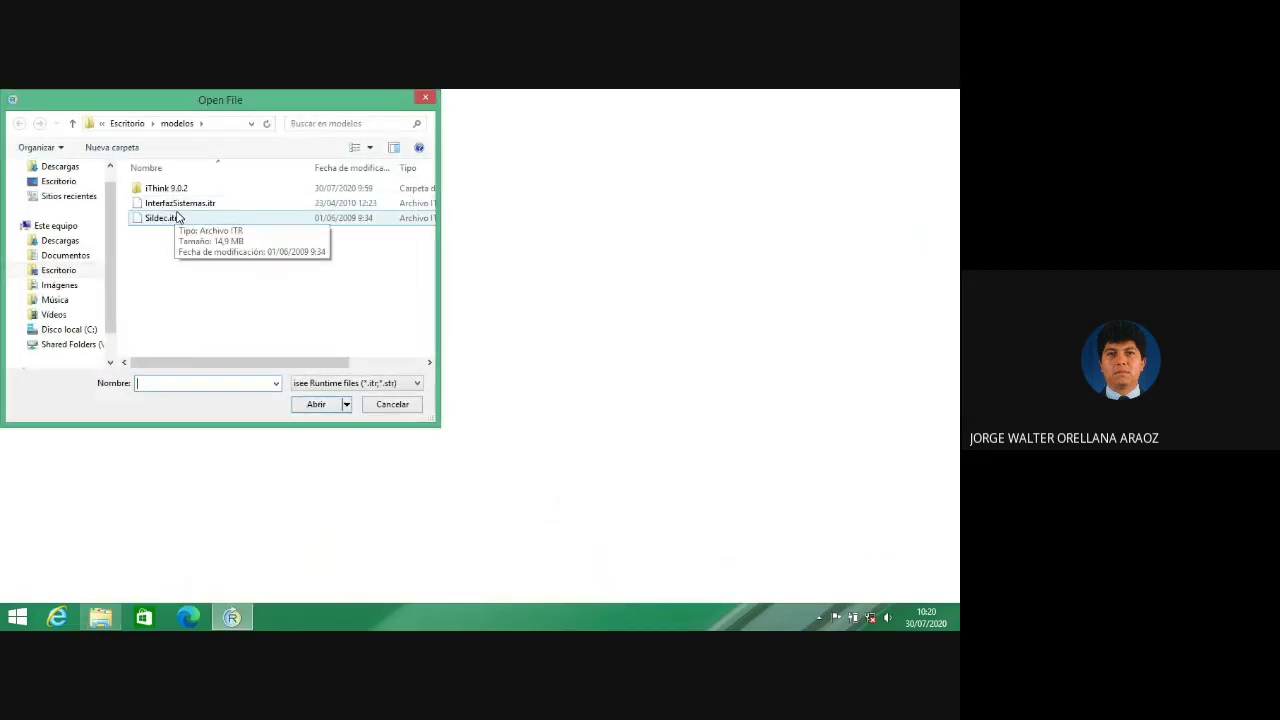
double_click(160, 218)
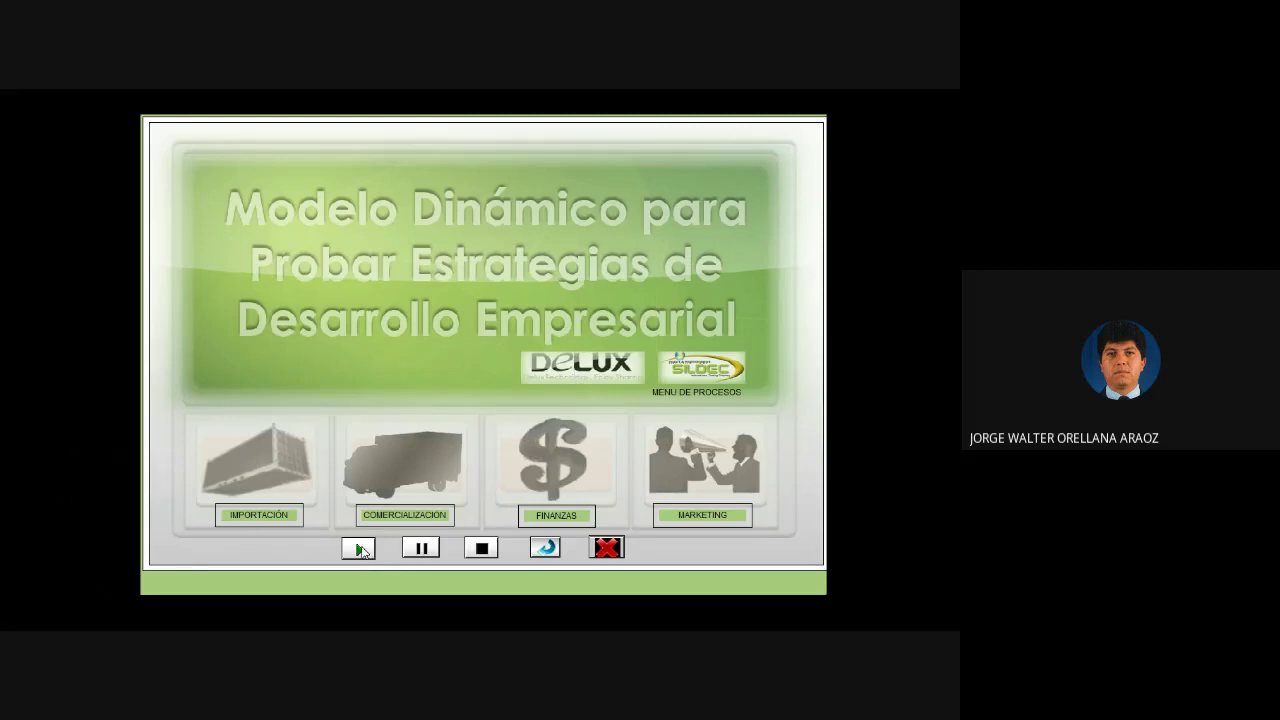
- Run the simulation on the Importación page and advance its graph to Costo Total por Producto[Mouses]
left_click(266, 449)
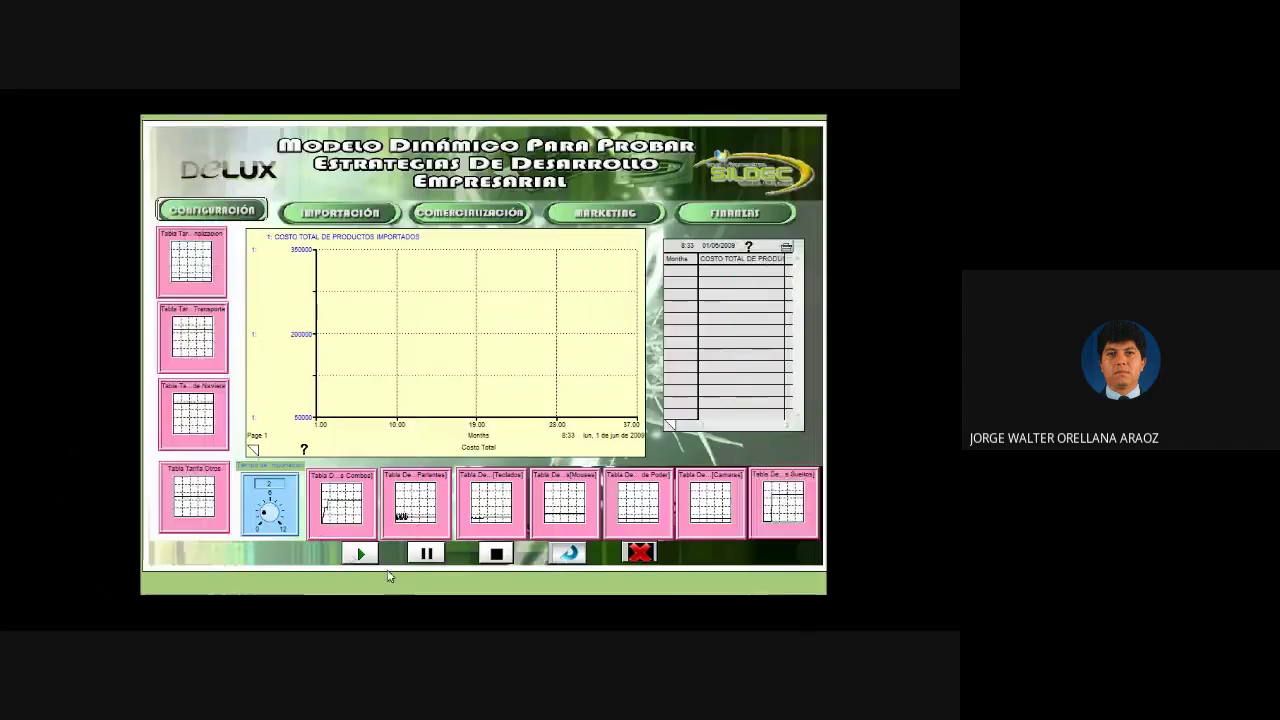
left_click(360, 553)
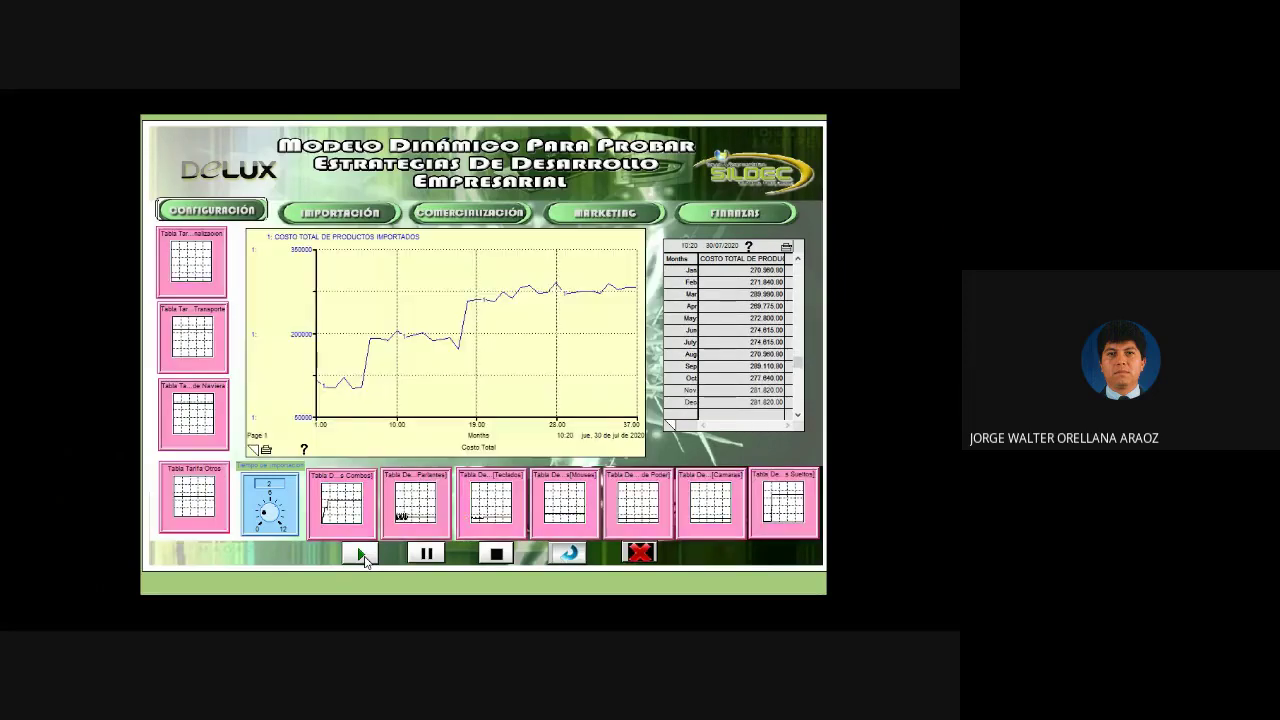
left_click(254, 452)
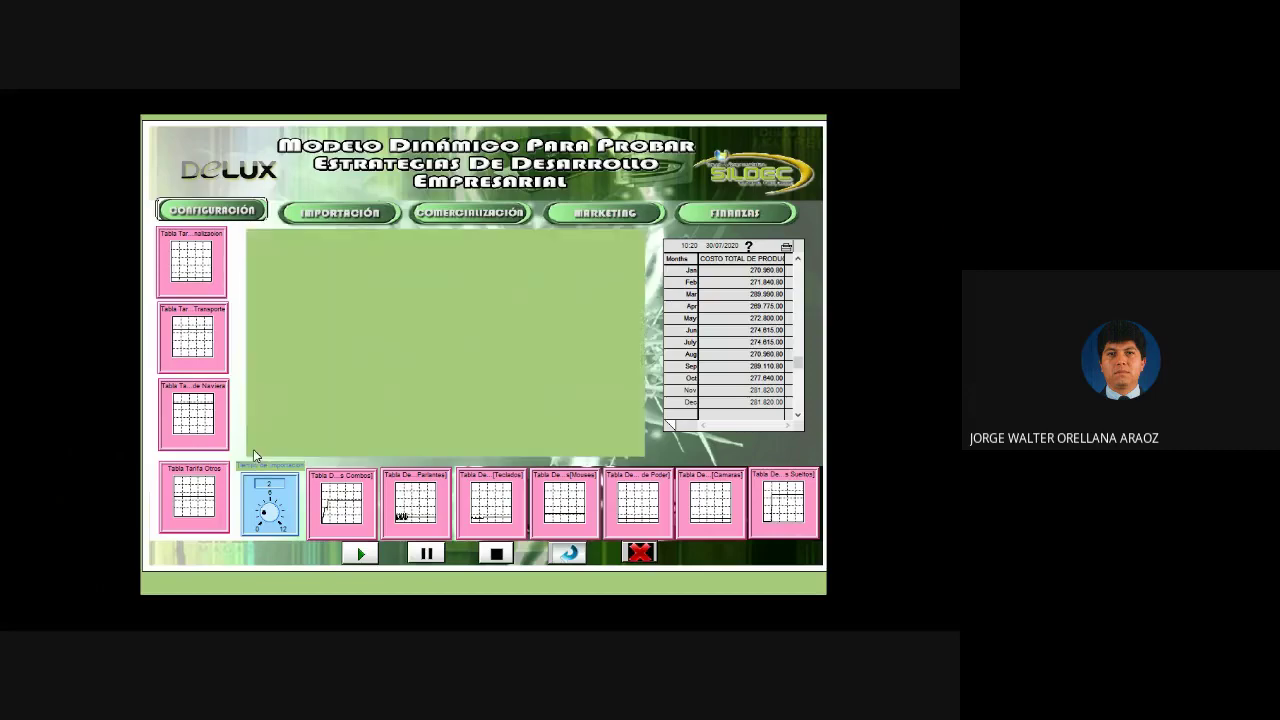
left_click(253, 450)
left_click(253, 450)
left_click(253, 450)
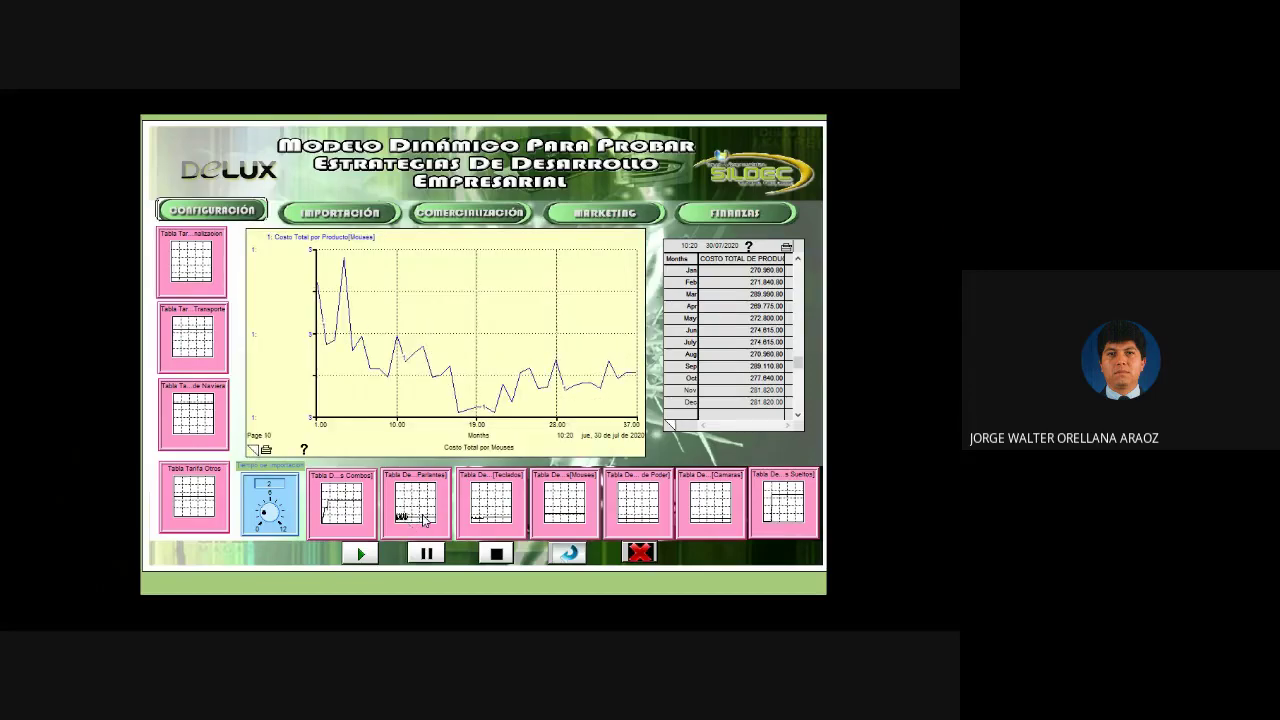
- Review the Comercialización, Marketing and Finanzas result pages, and exit the runtime model from the Marketing page
left_click(476, 216)
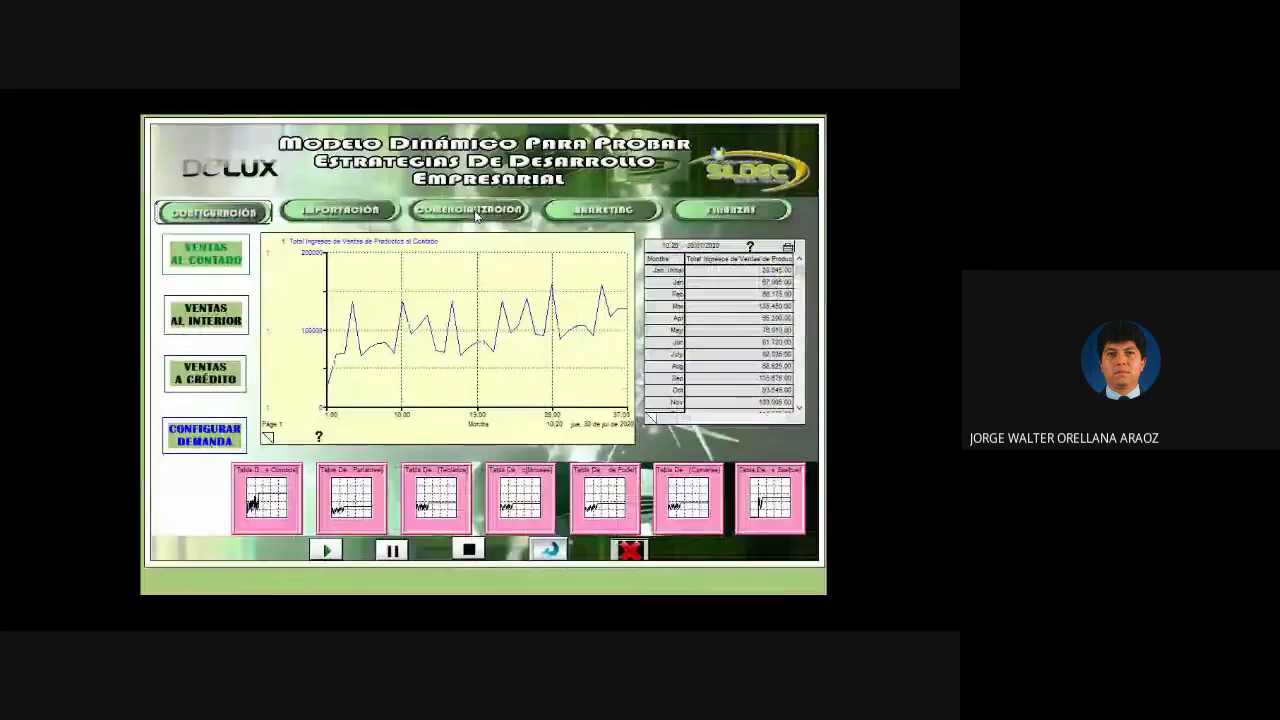
left_click(598, 211)
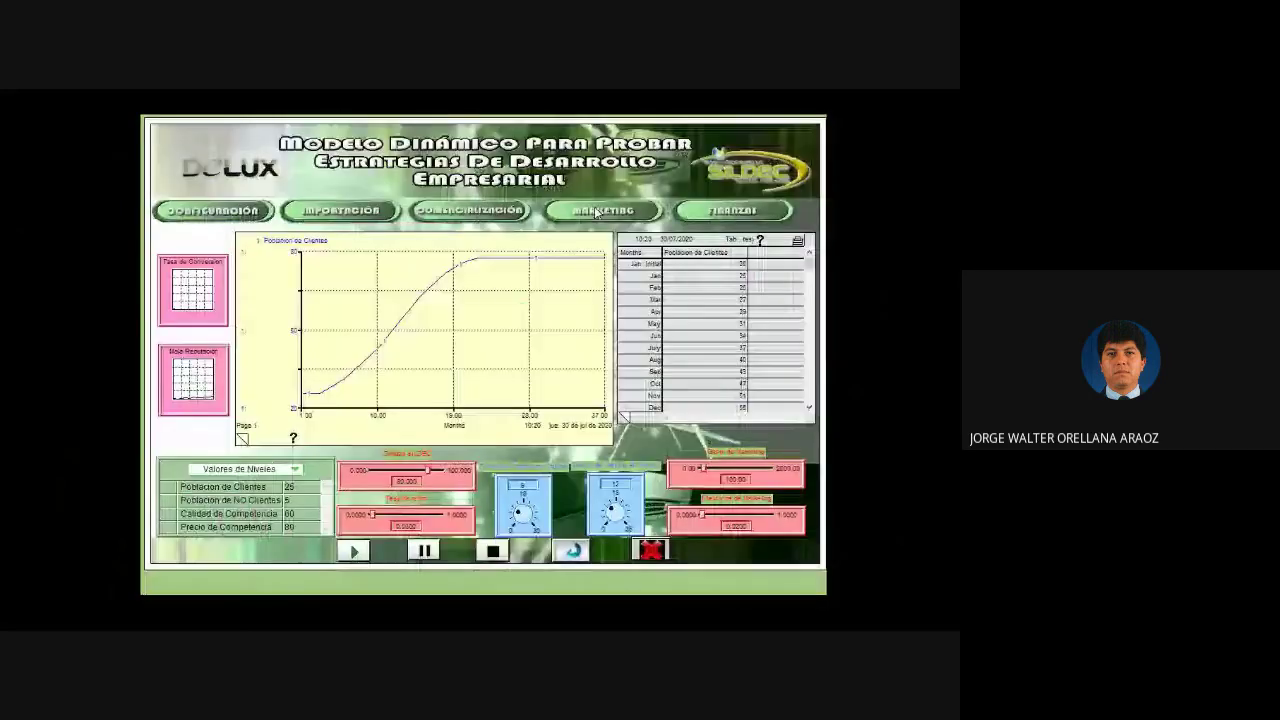
left_click(716, 213)
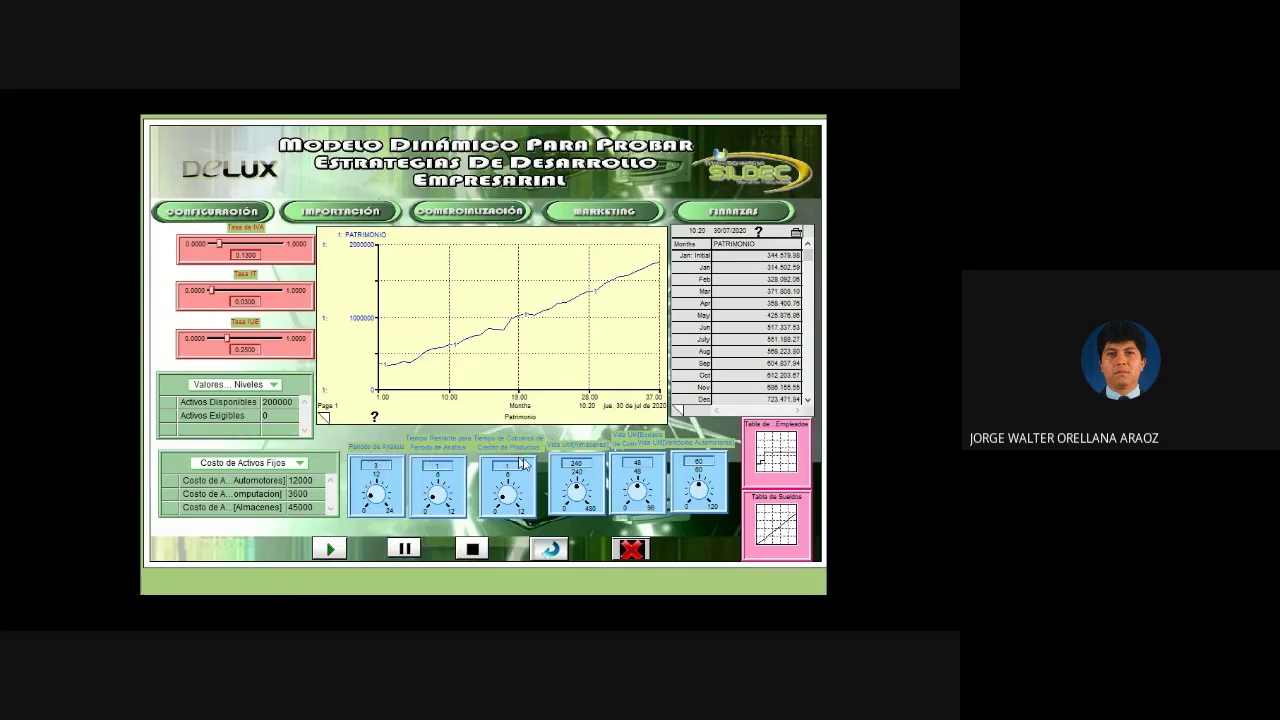
left_click(600, 215)
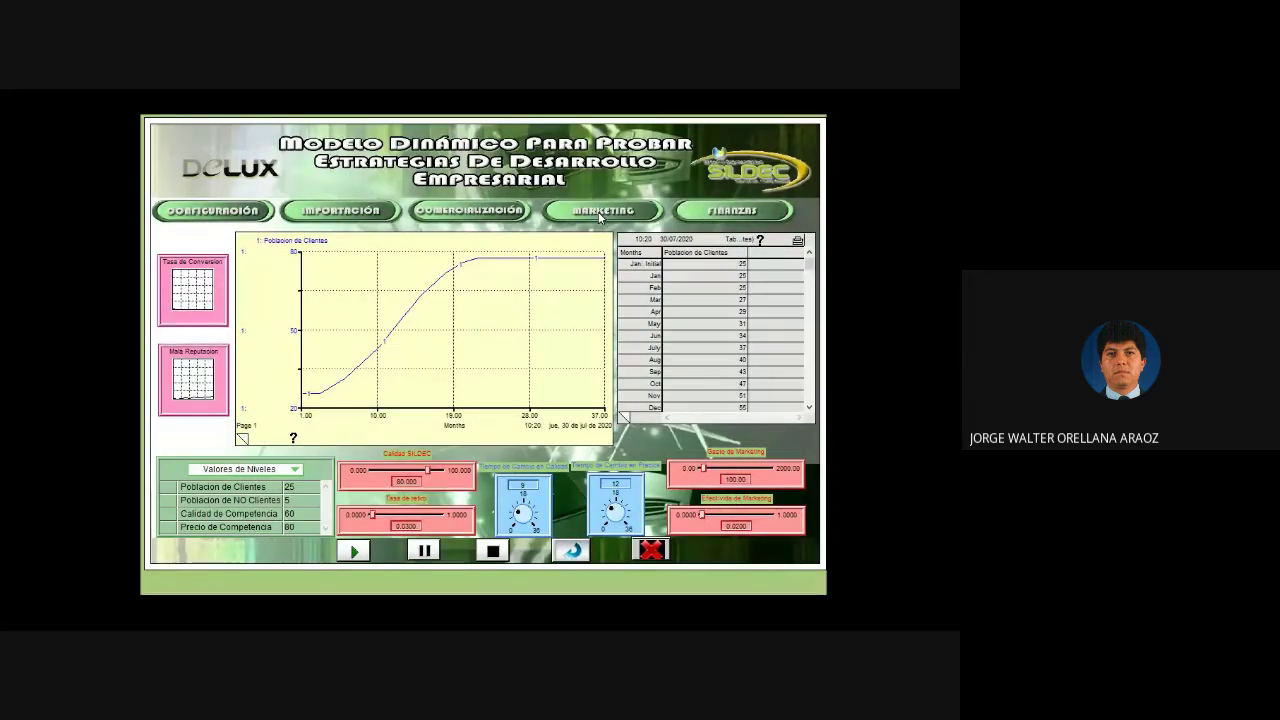
left_click(651, 549)
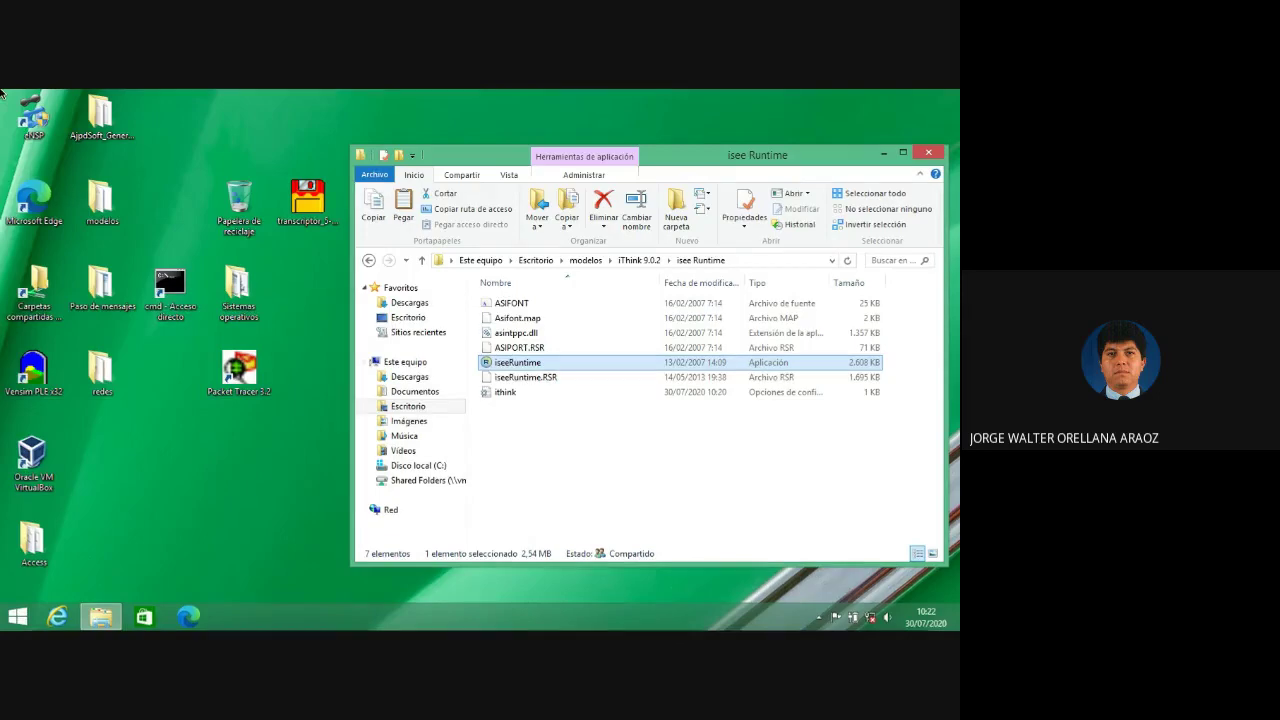
mouse_move(2, 90)
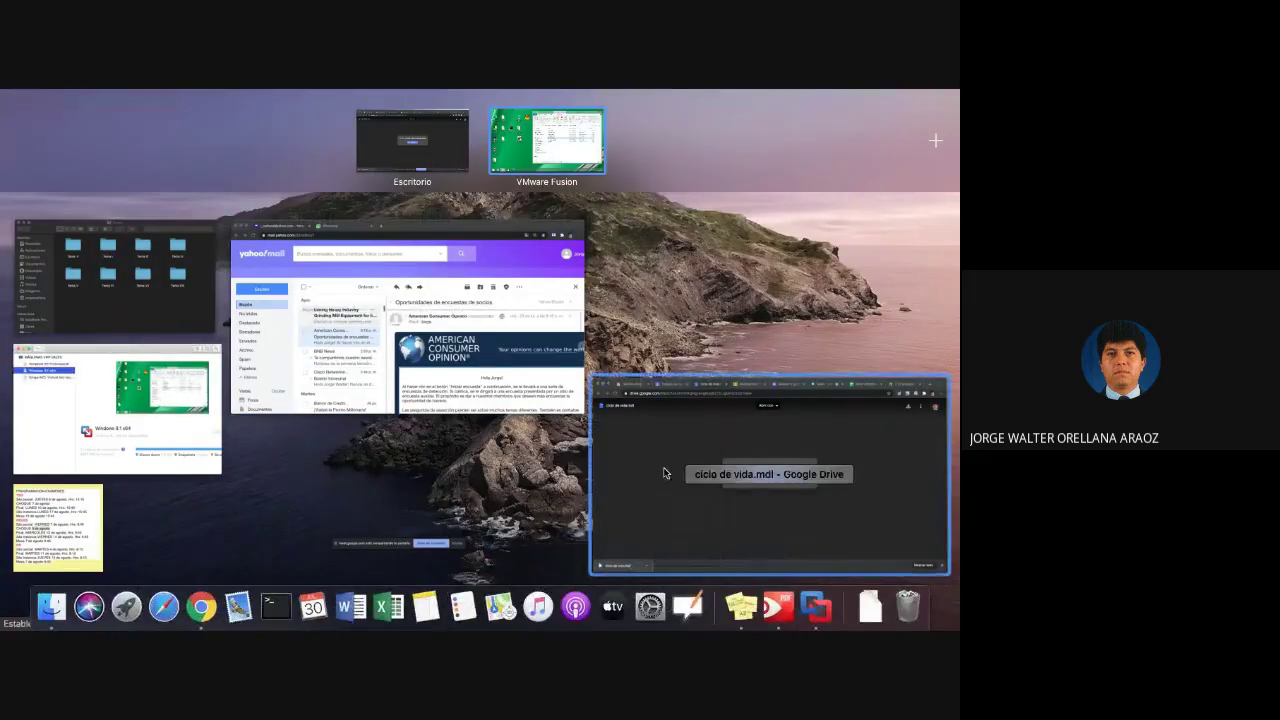
left_click(664, 473)
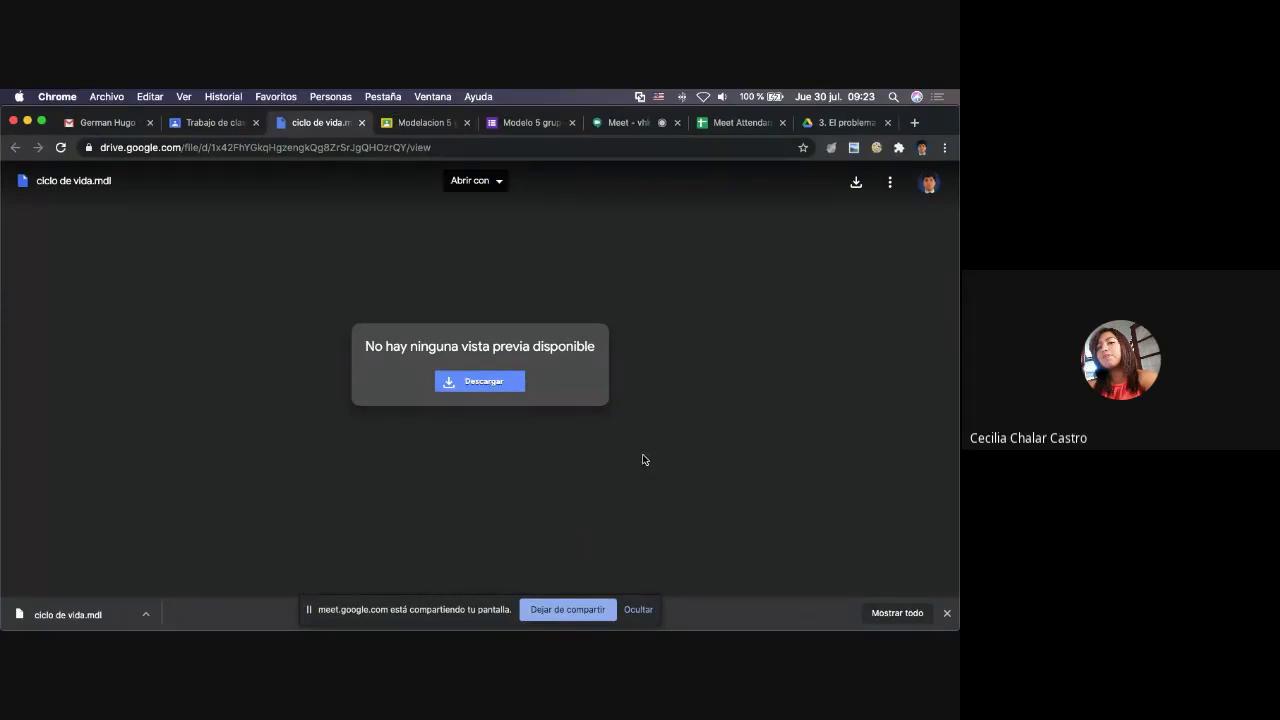
key("ctrl+Up")
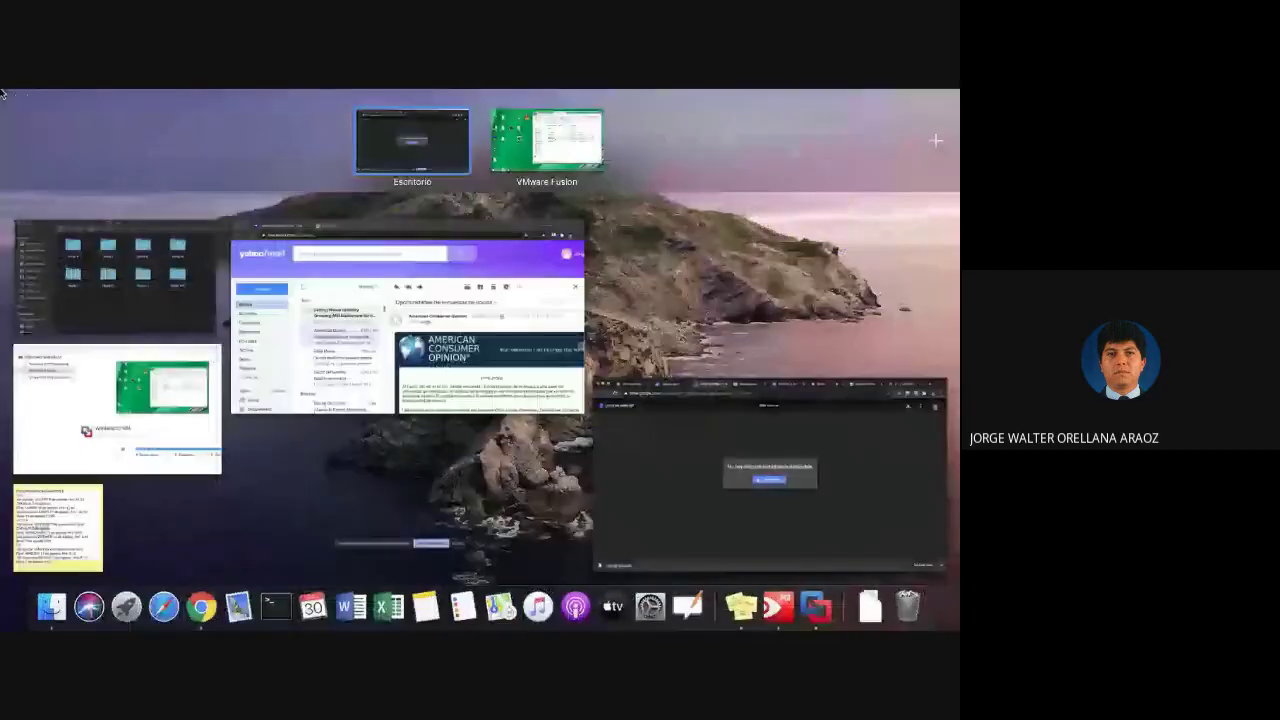
left_click(521, 160)
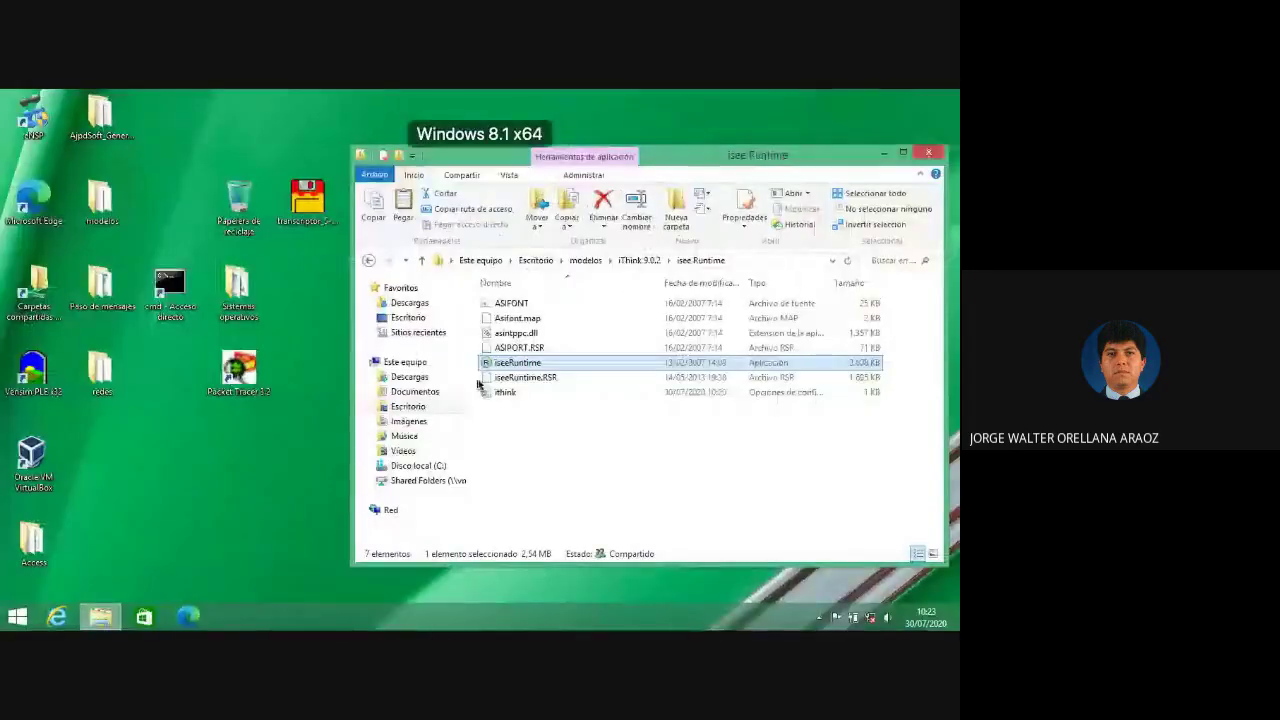
- Go back to the iThink 9.0.2 folder and select the iThink application
key("BackSpace")
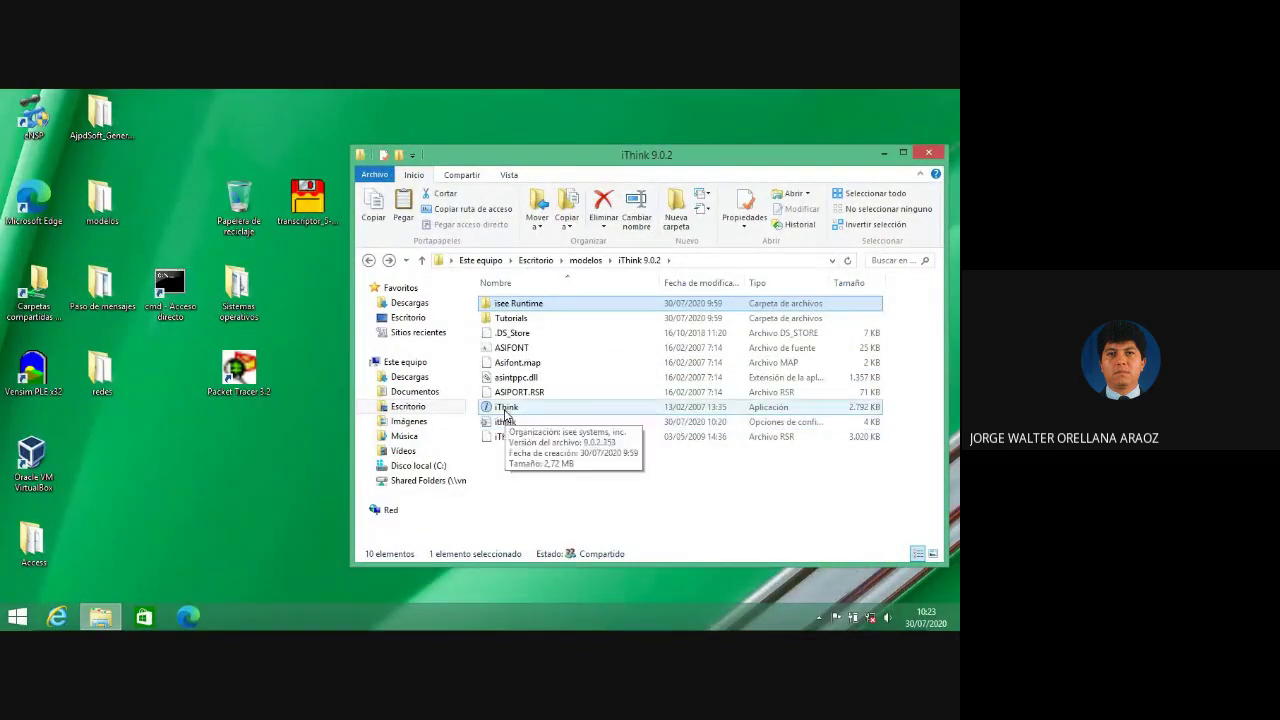
left_click(505, 410)
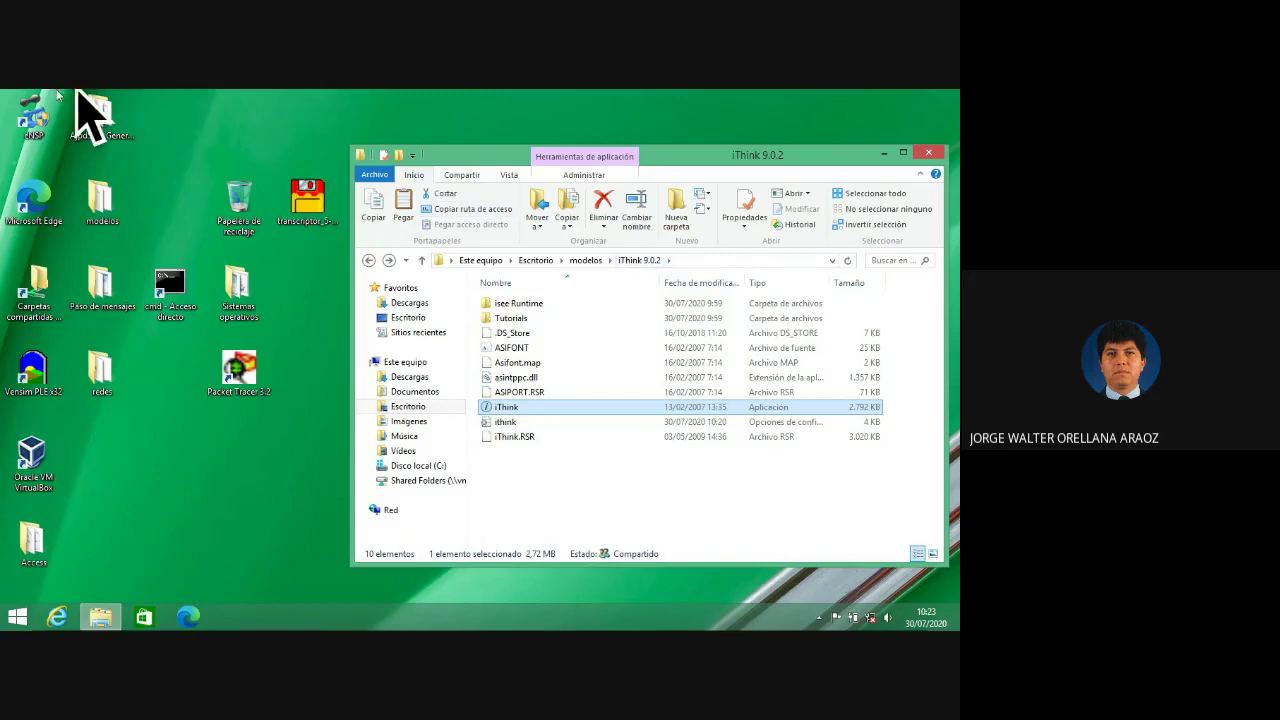
- Switch to the Chrome window with Yahoo Mail and open a new browser tab
key("ctrl+Up")
left_click(400, 260)
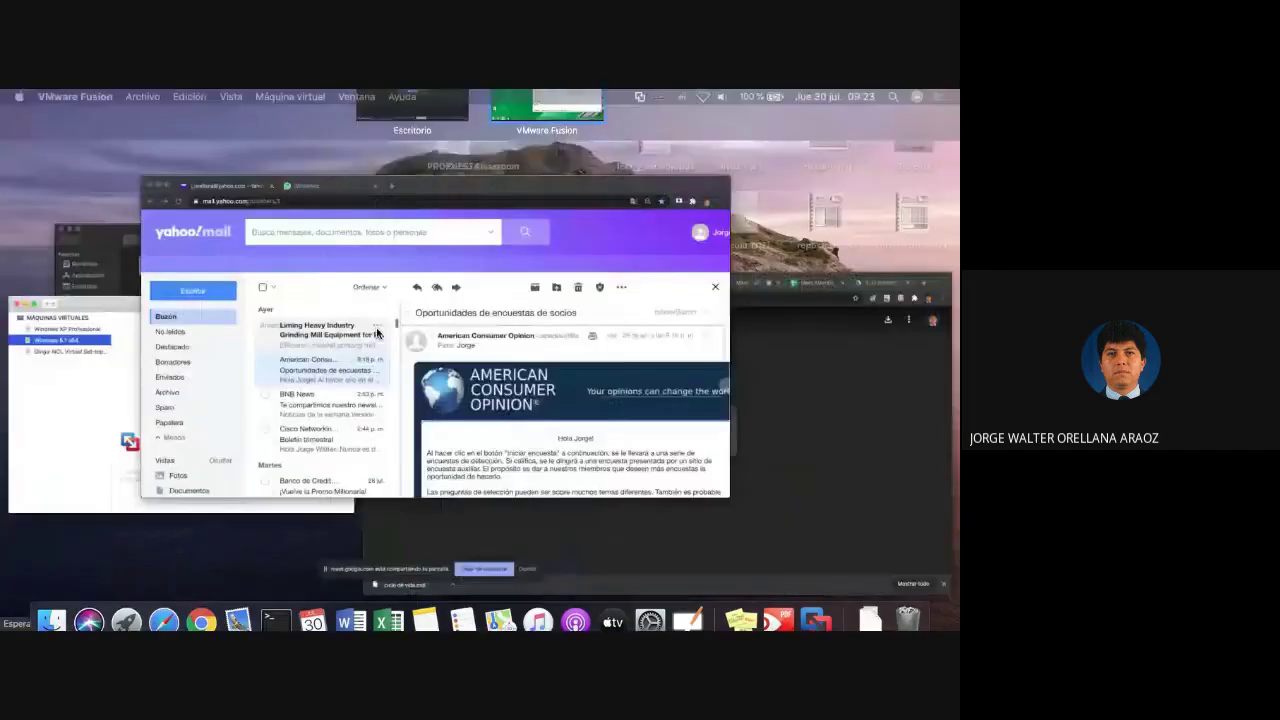
left_click(409, 123)
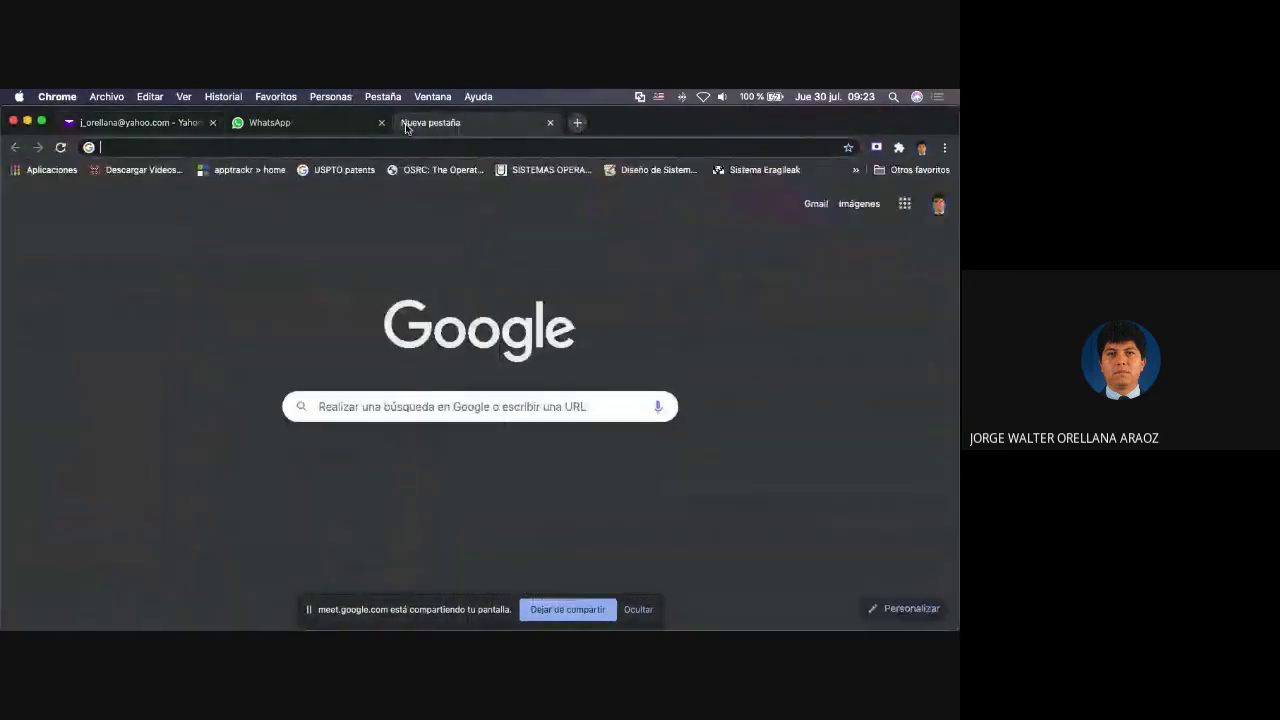
- Search the web for iesystems
type("iesystem")
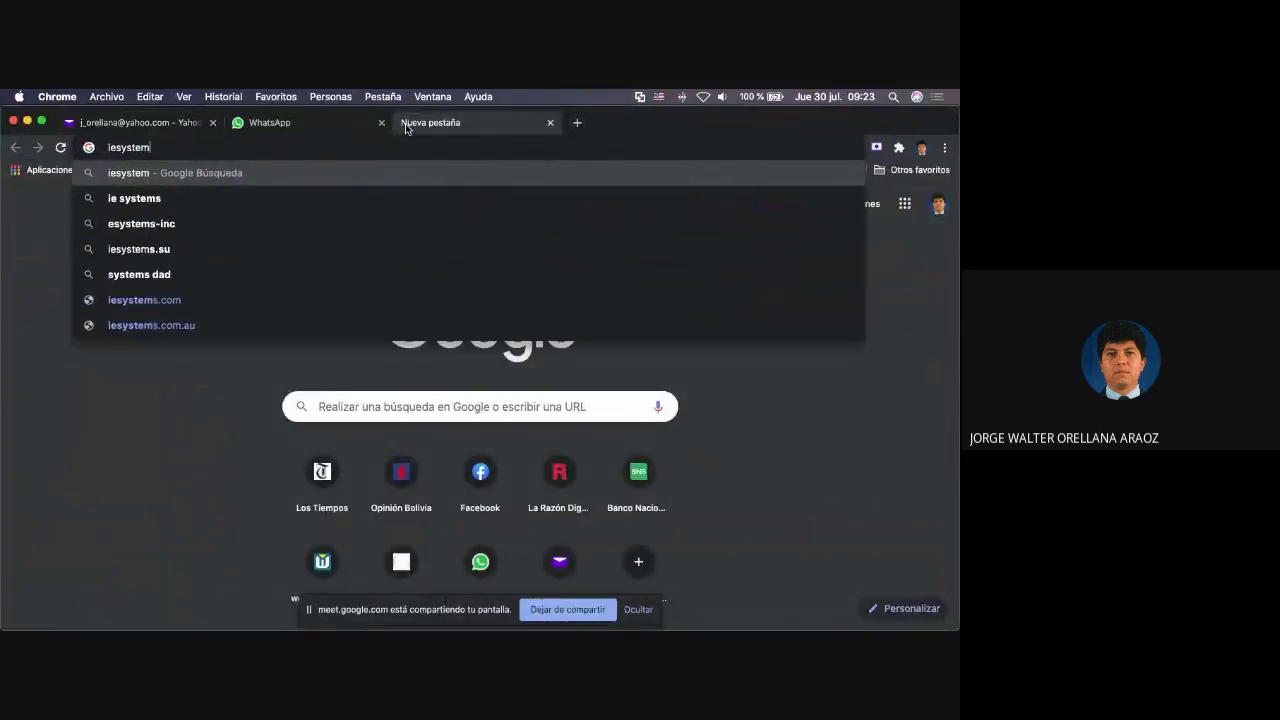
type("s")
key("Return")
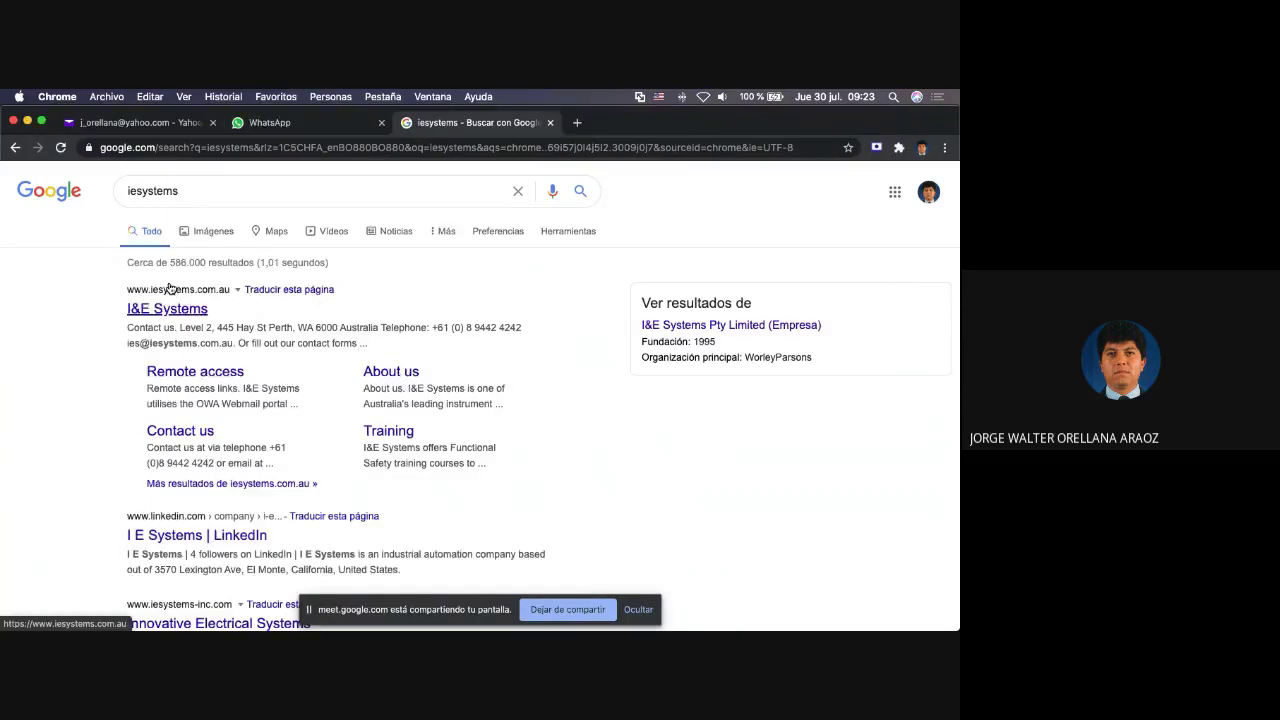
key("super+Tab")
- Search Google for "ithink stella" instead and open the isee systems website from the results
left_click(185, 190)
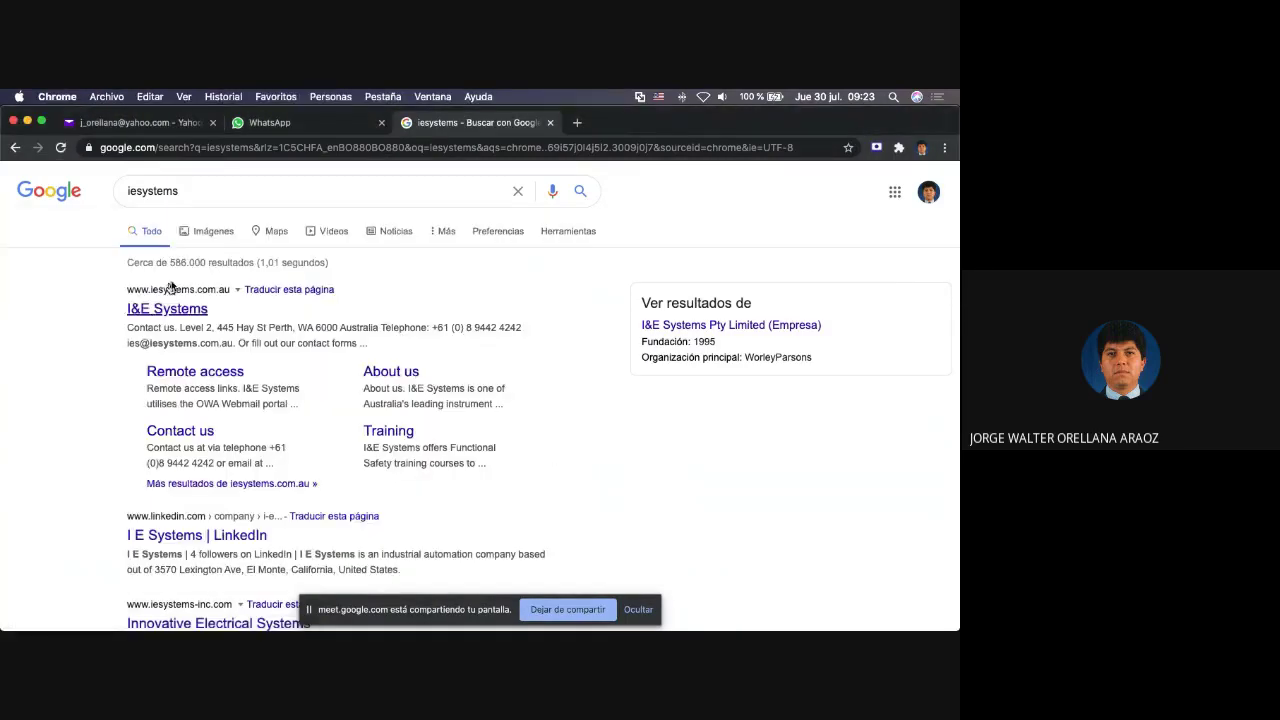
double_click(185, 190)
type("ithin")
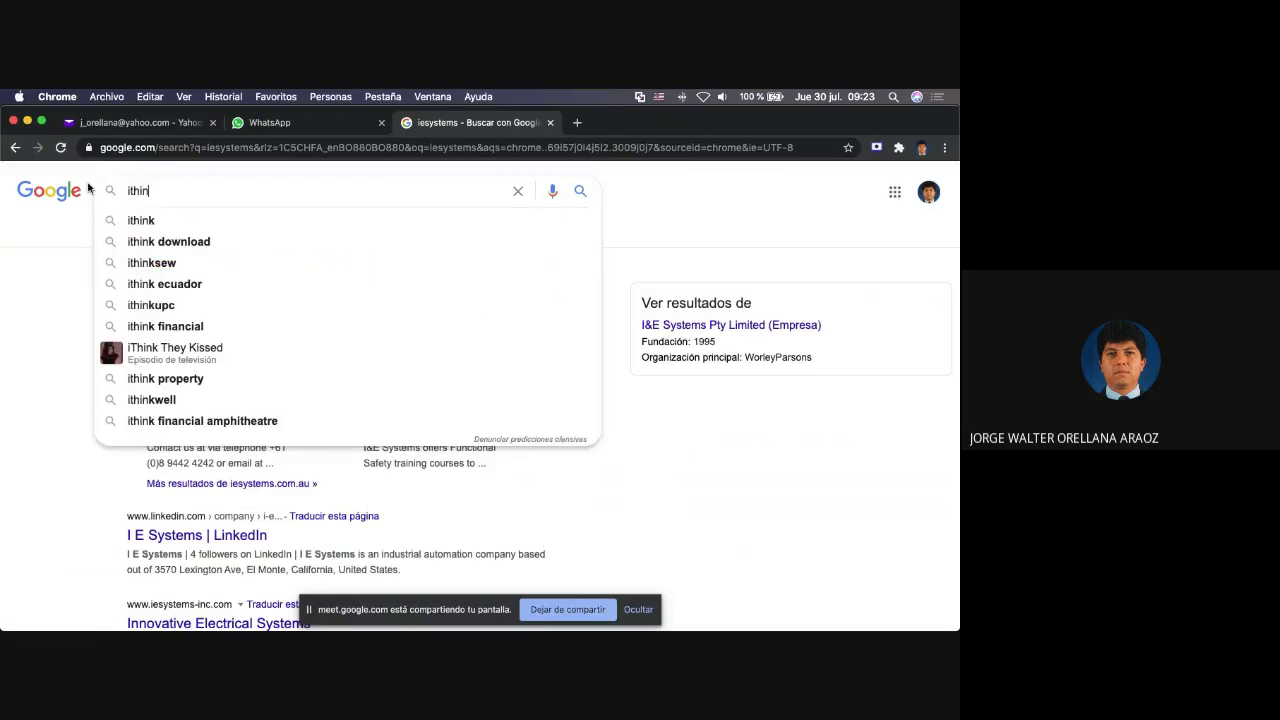
type("k ste")
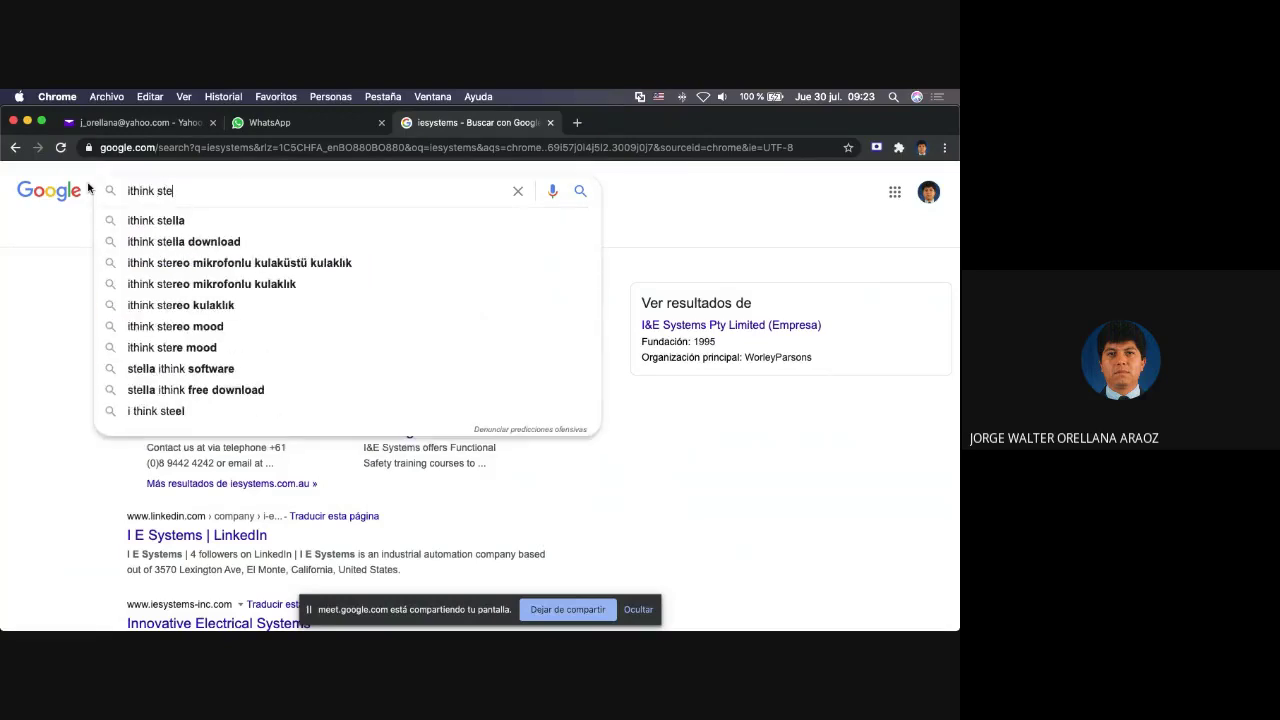
type("lla")
key("Return")
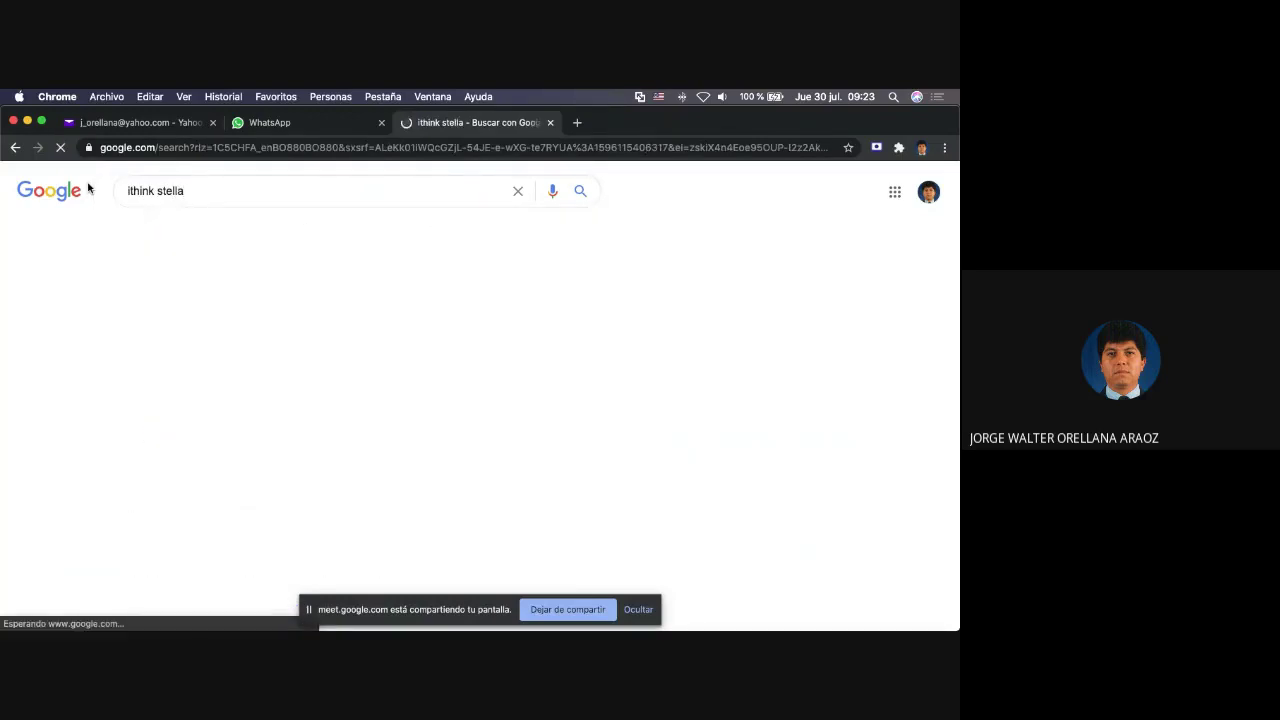
left_click(168, 296)
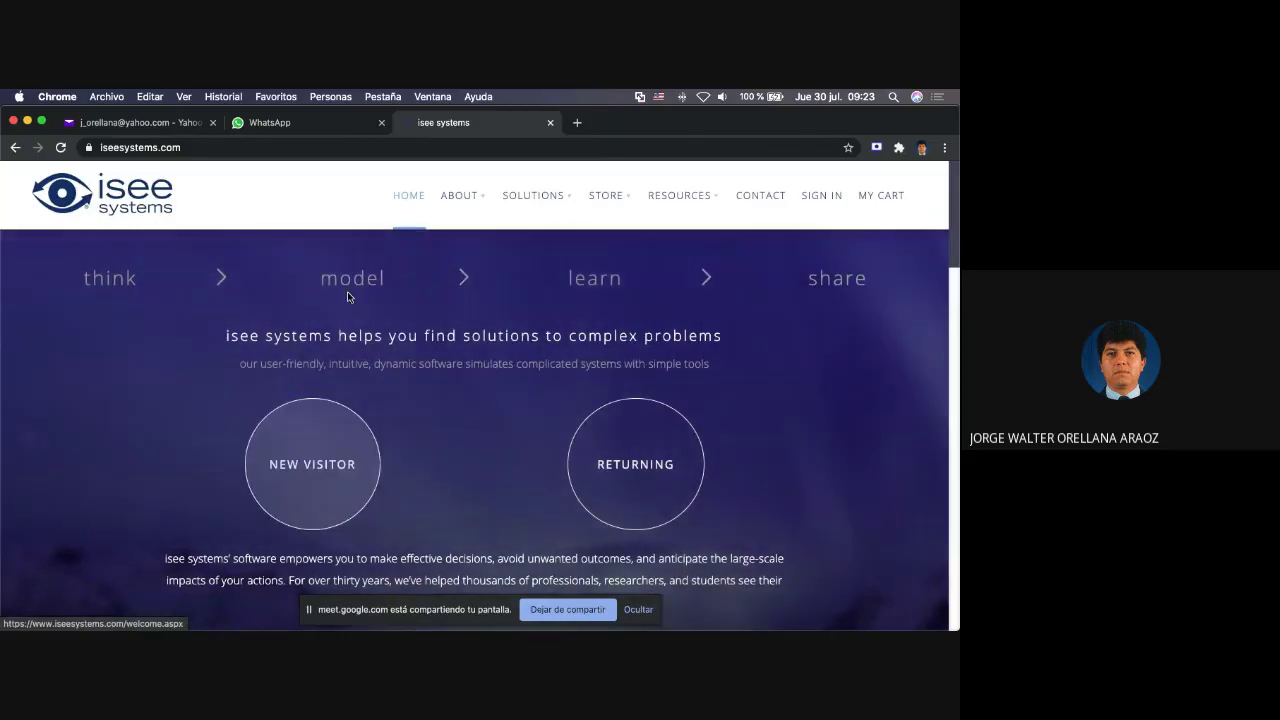
- Open the new visitor introduction and look through its think, model, learn and share sections and the Stella section
mouse_move(705, 224)
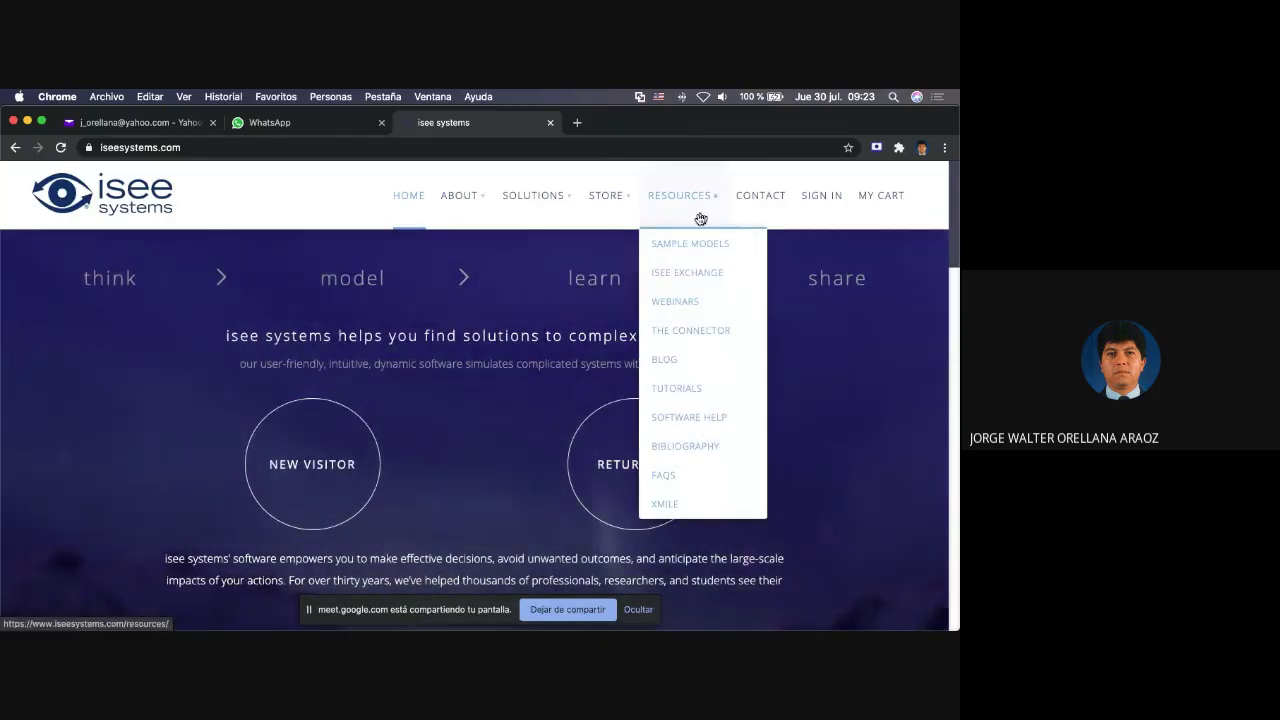
left_click(323, 458)
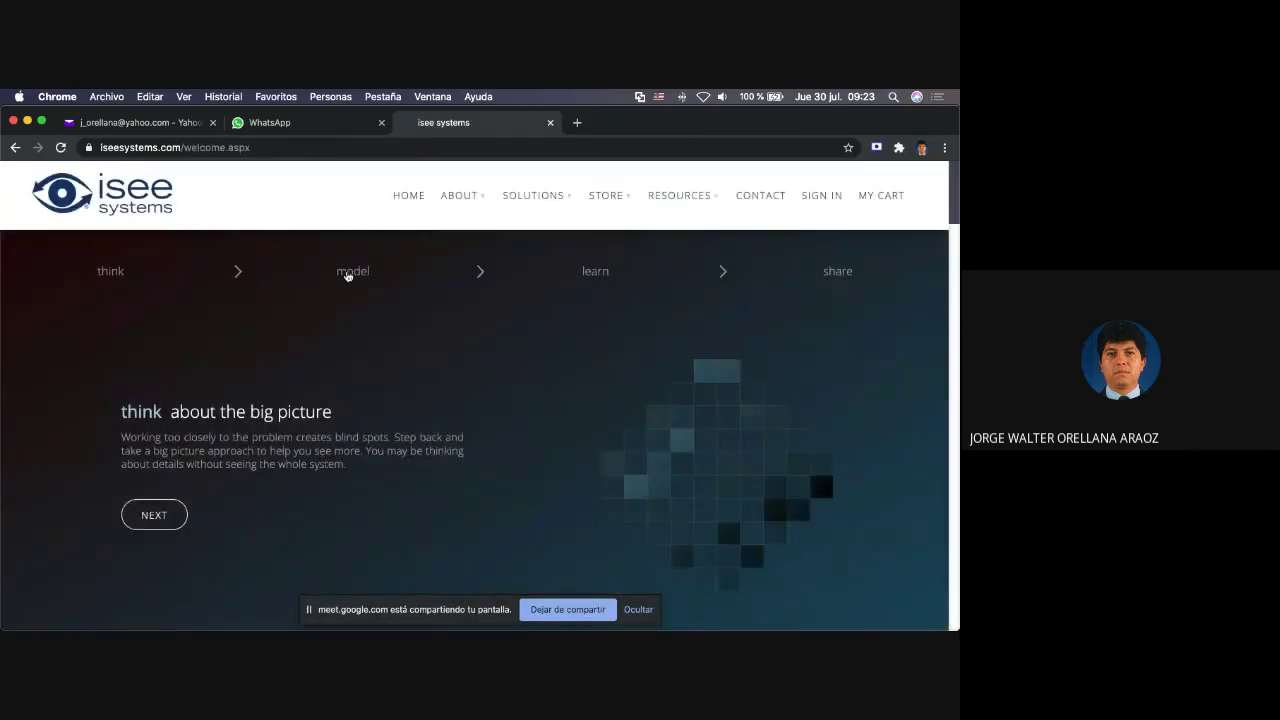
left_click(348, 273)
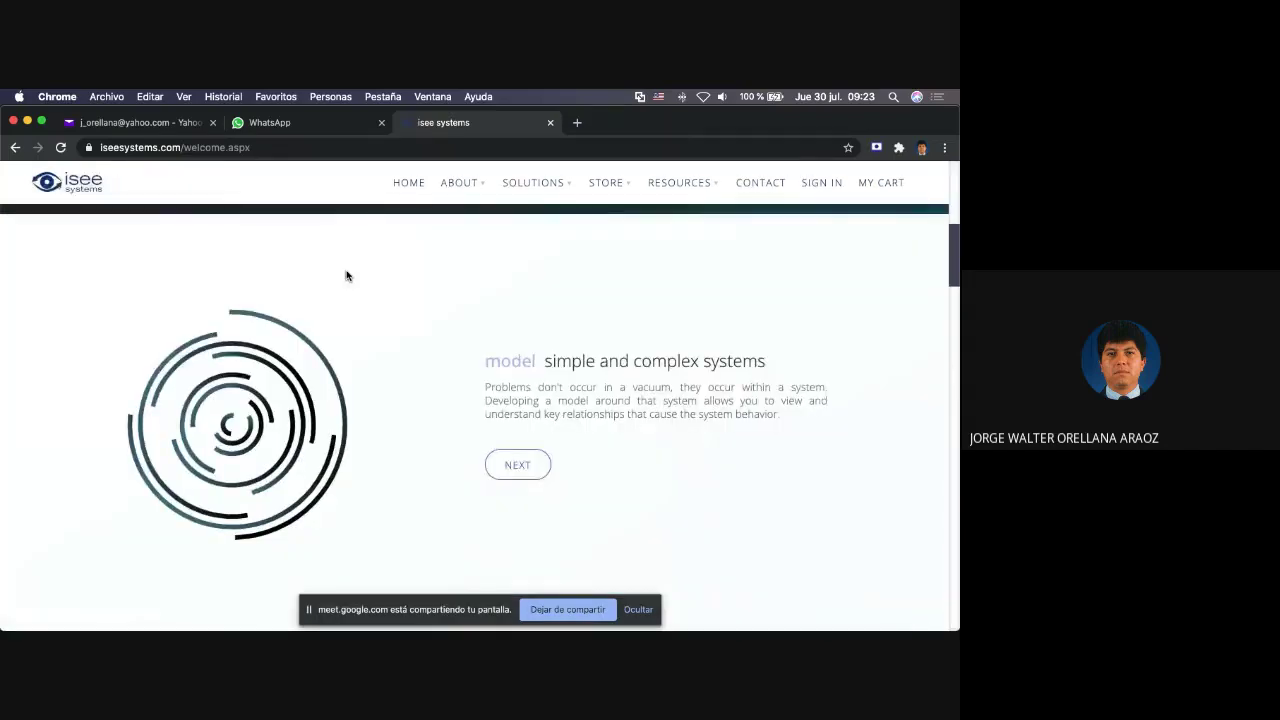
left_click(508, 465)
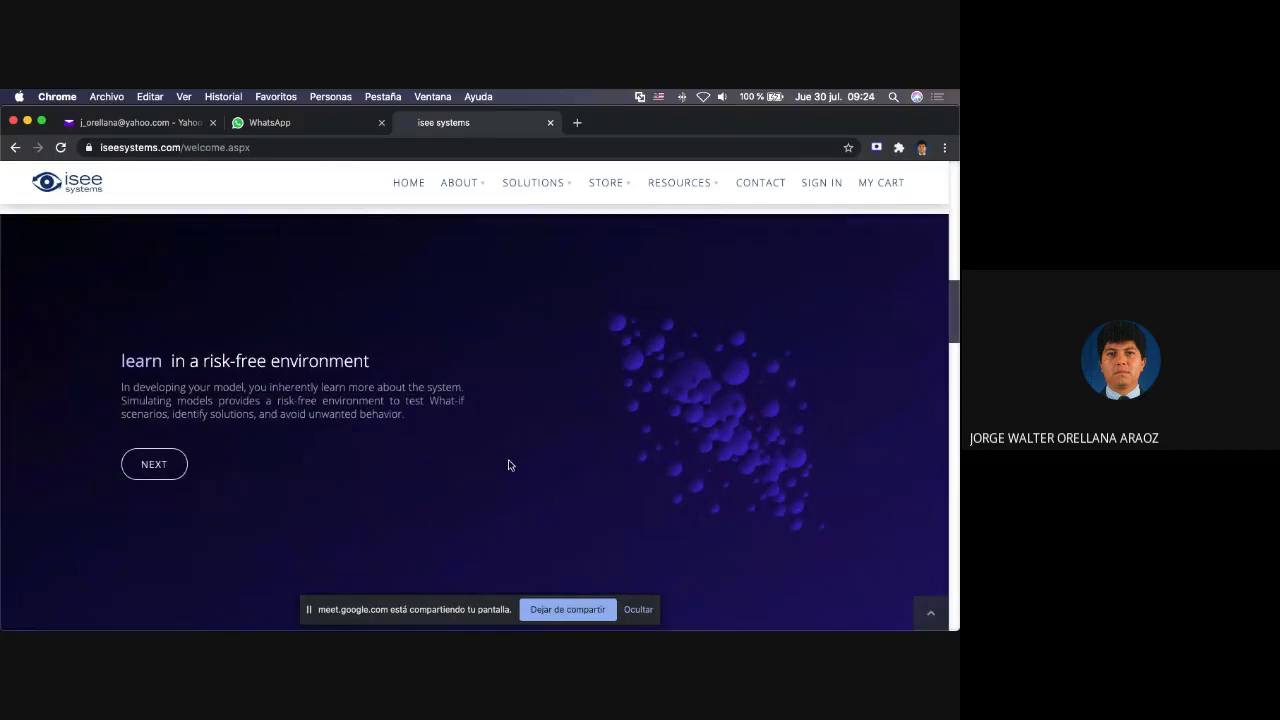
scroll(508, 465, "down", 5)
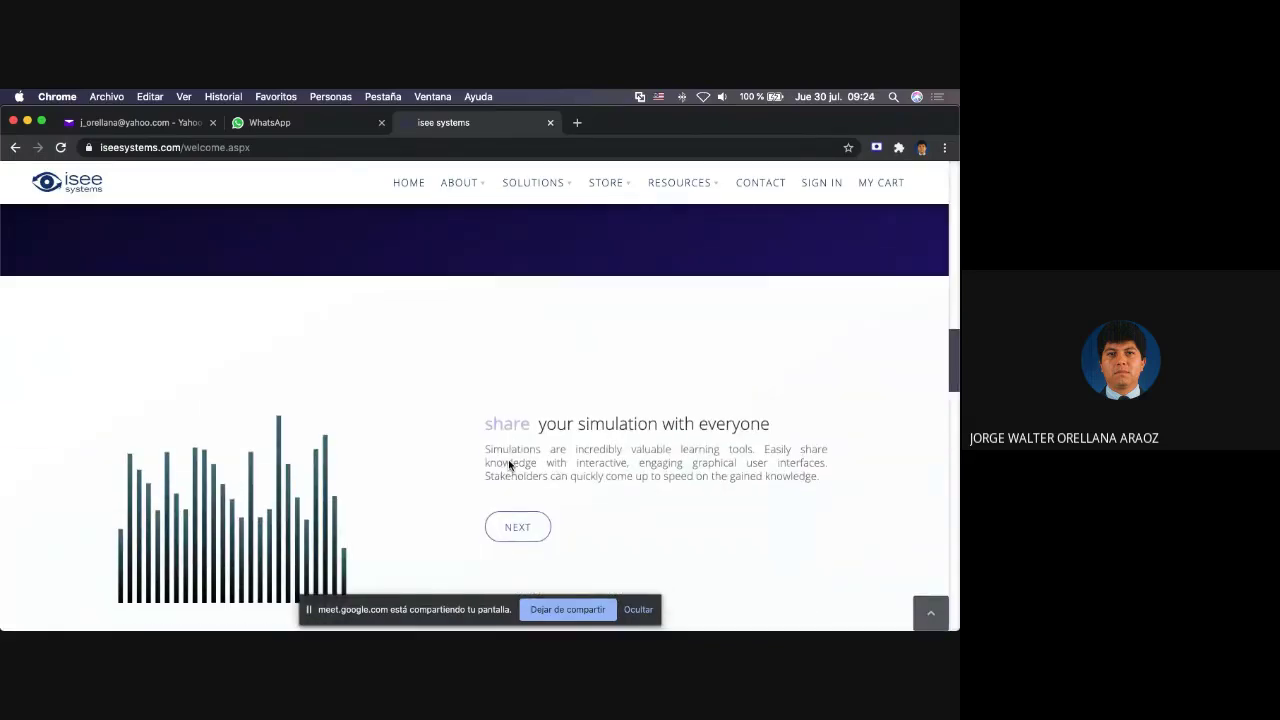
scroll(508, 465, "down", 4)
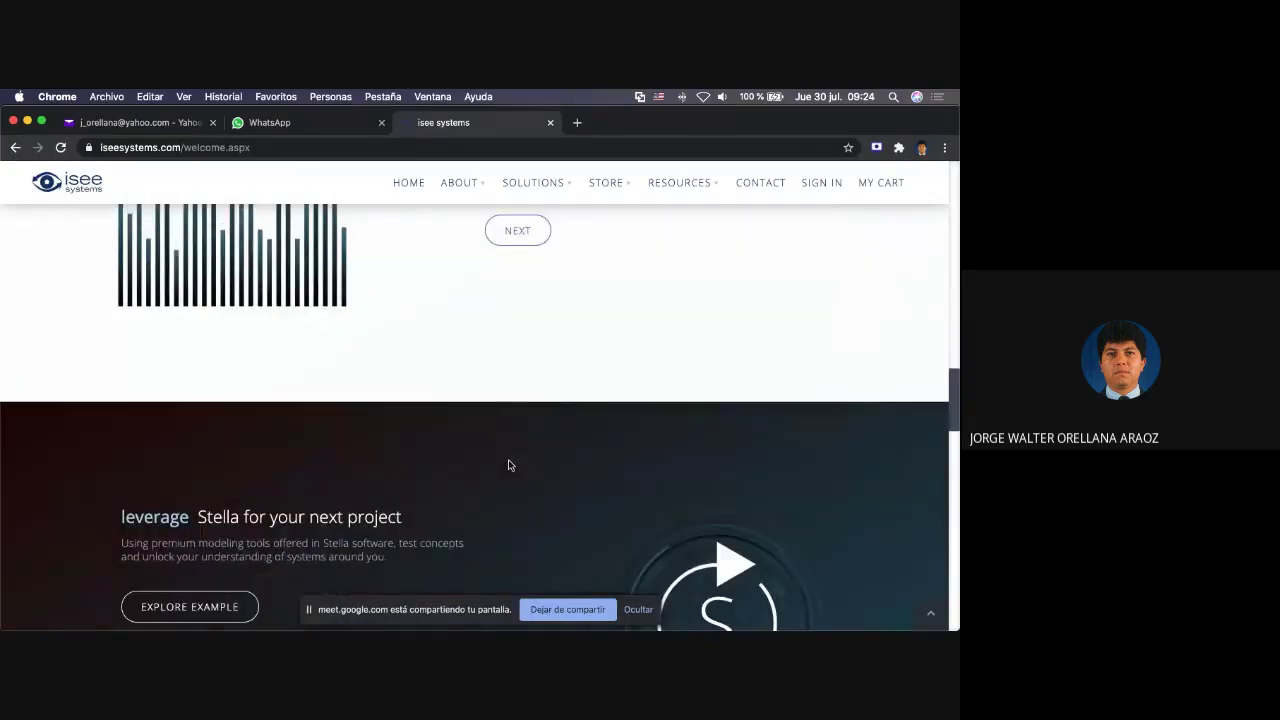
scroll(508, 465, "down", 2)
scroll(508, 463, "down", 6)
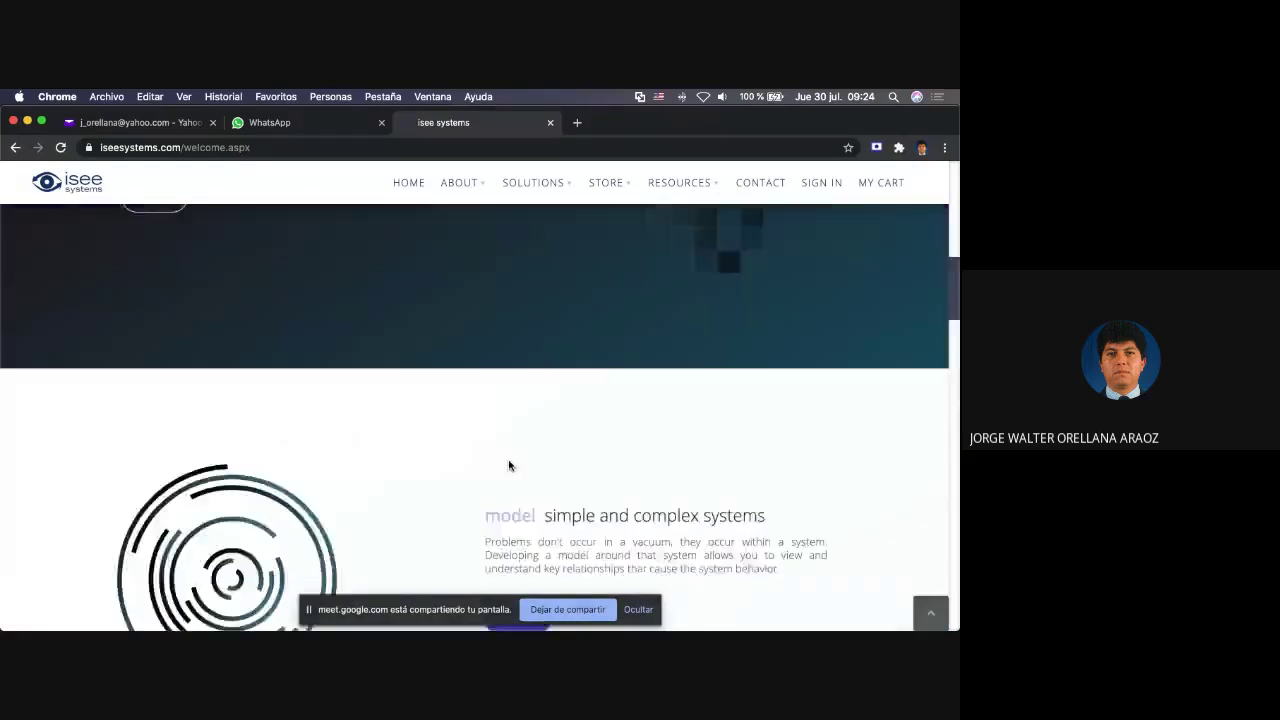
- Open the isee systems sample models directory on isee Exchange and launch the COVID-19 Simulator
mouse_move(716, 187)
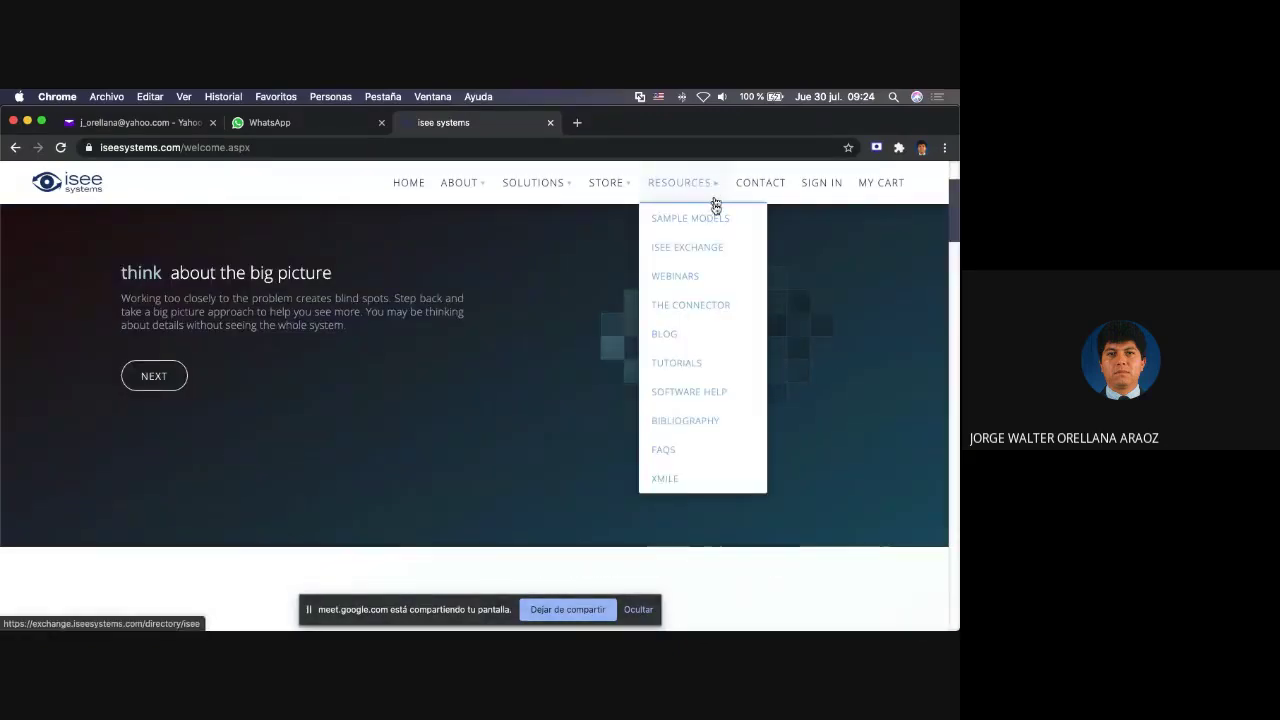
left_click(714, 218)
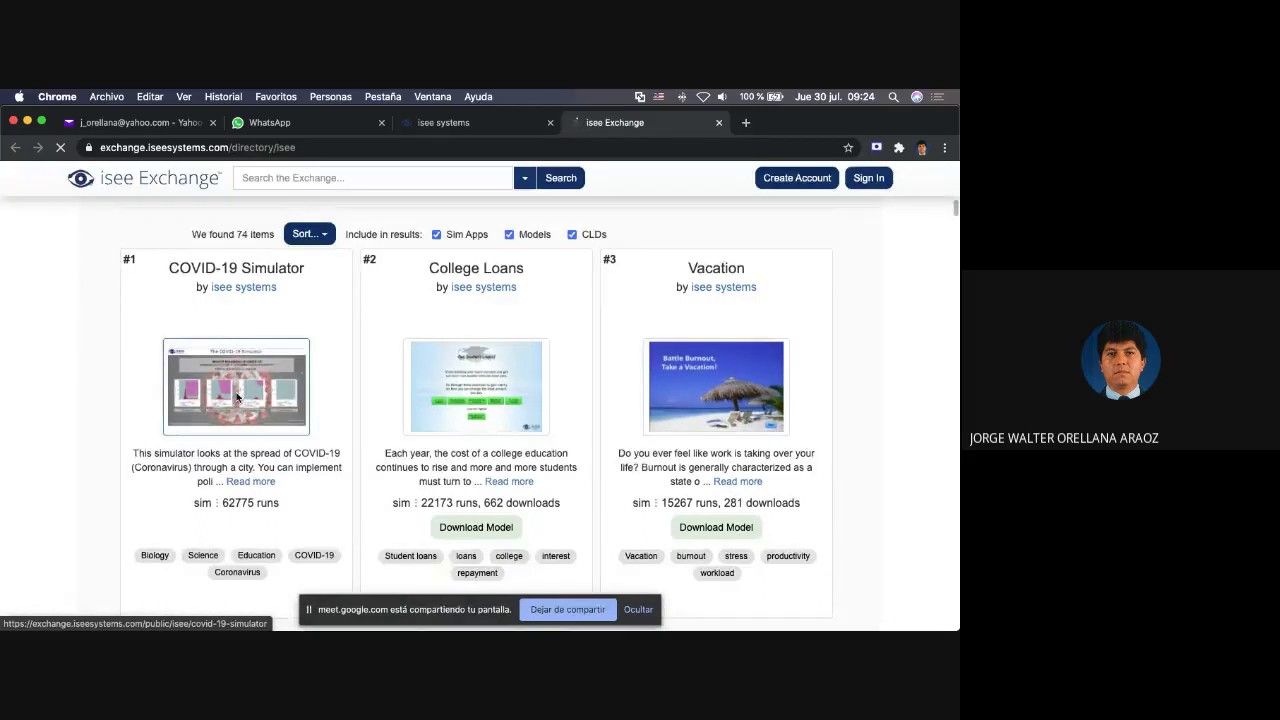
left_click(237, 398)
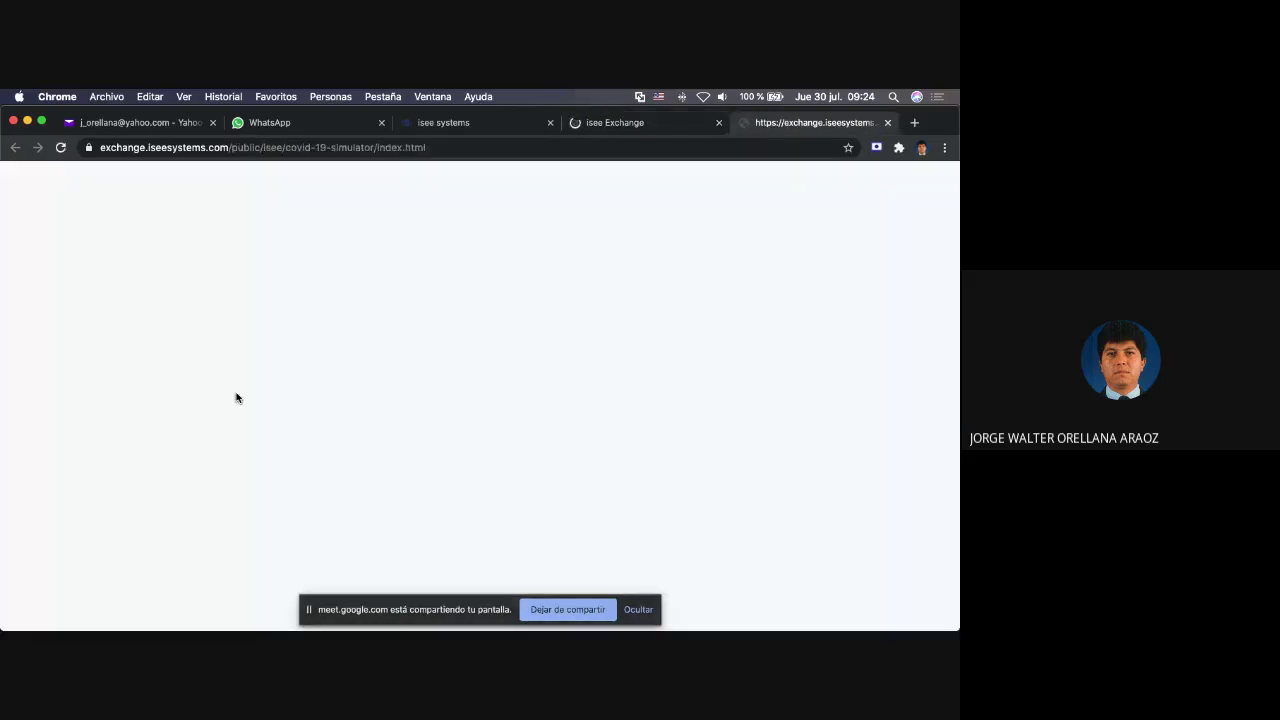